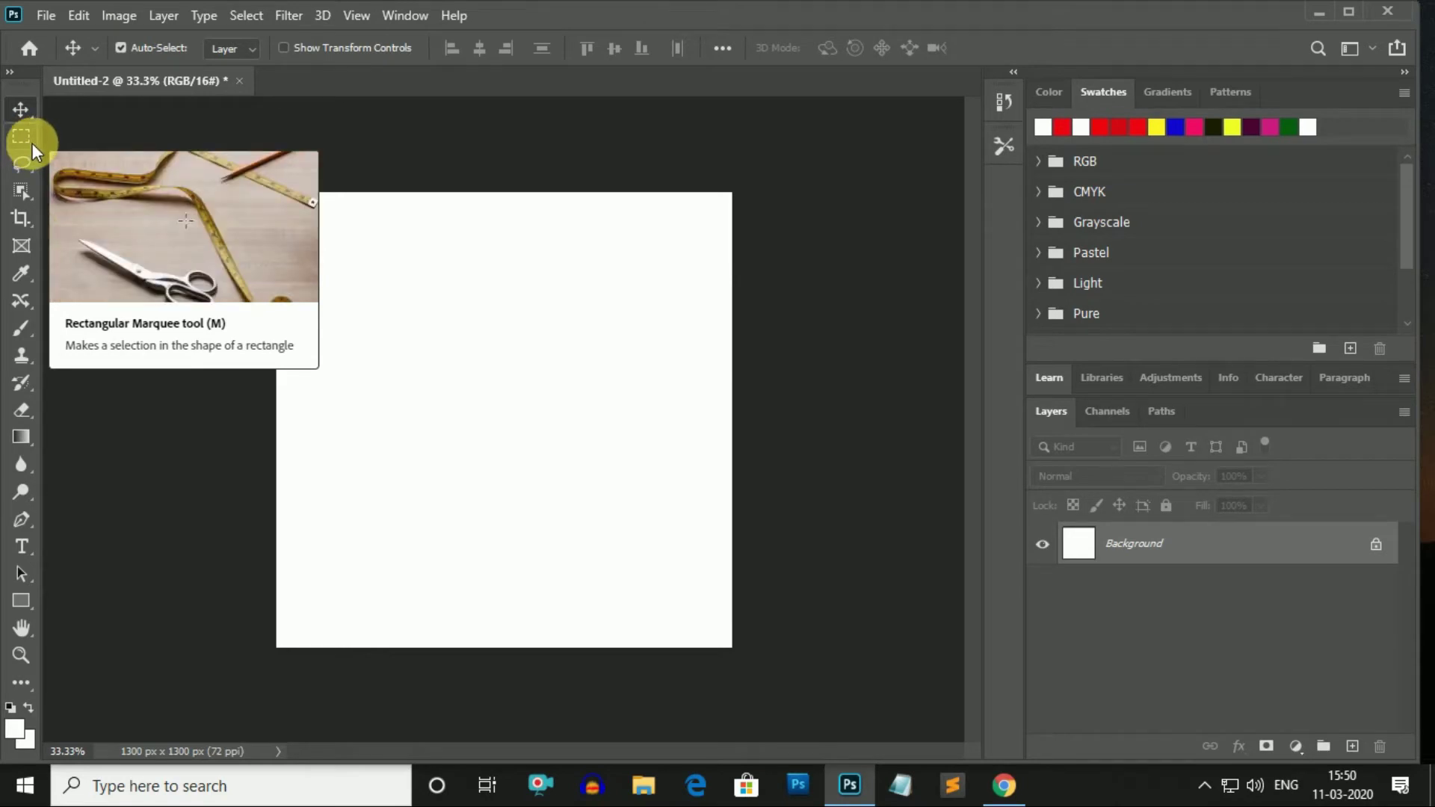
Browse the Marquee variants (Rectangular, Elliptical, Single Row, Single Column) and keep Rectangular Marquee active.
click(32, 143)
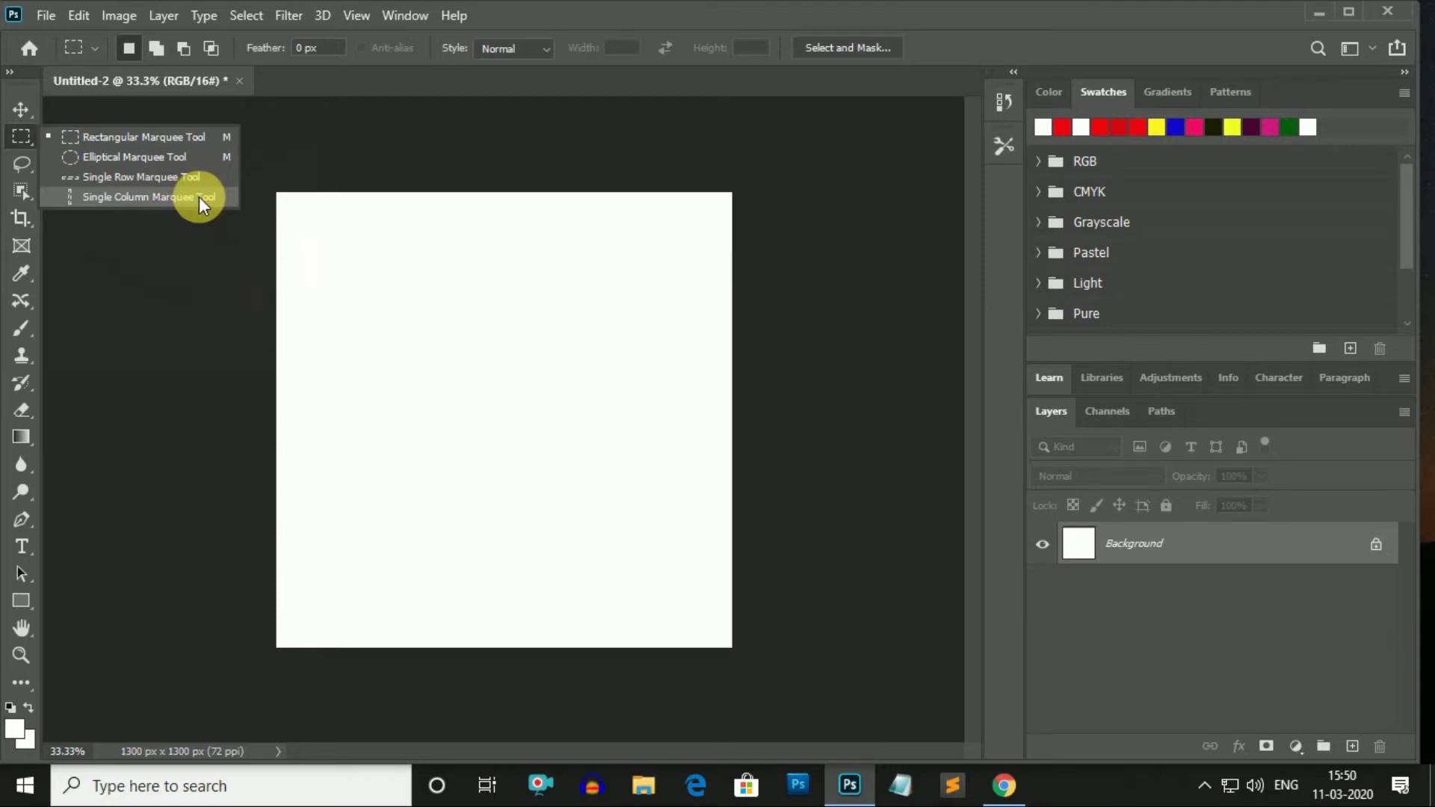
key(Escape)
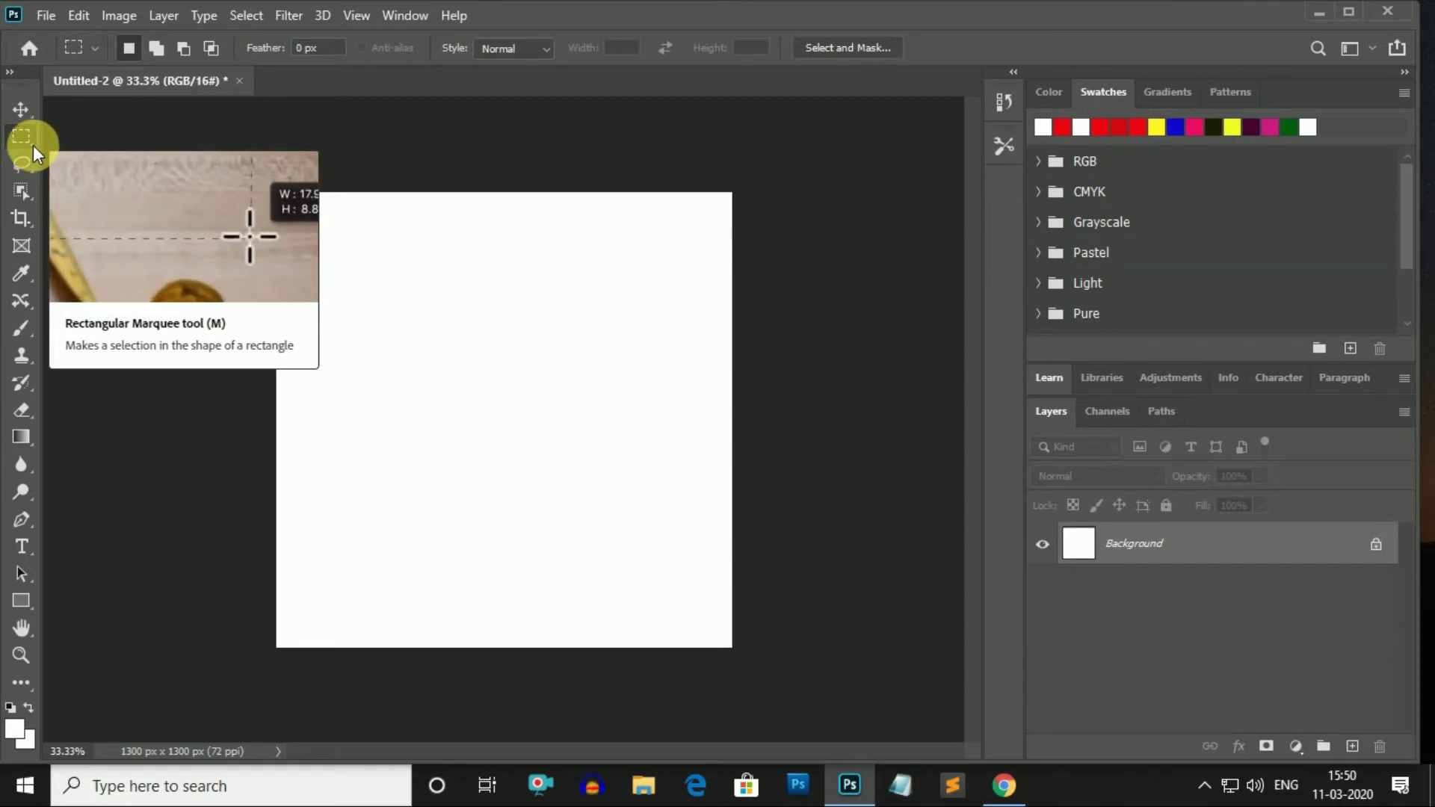
right_click(33, 145)
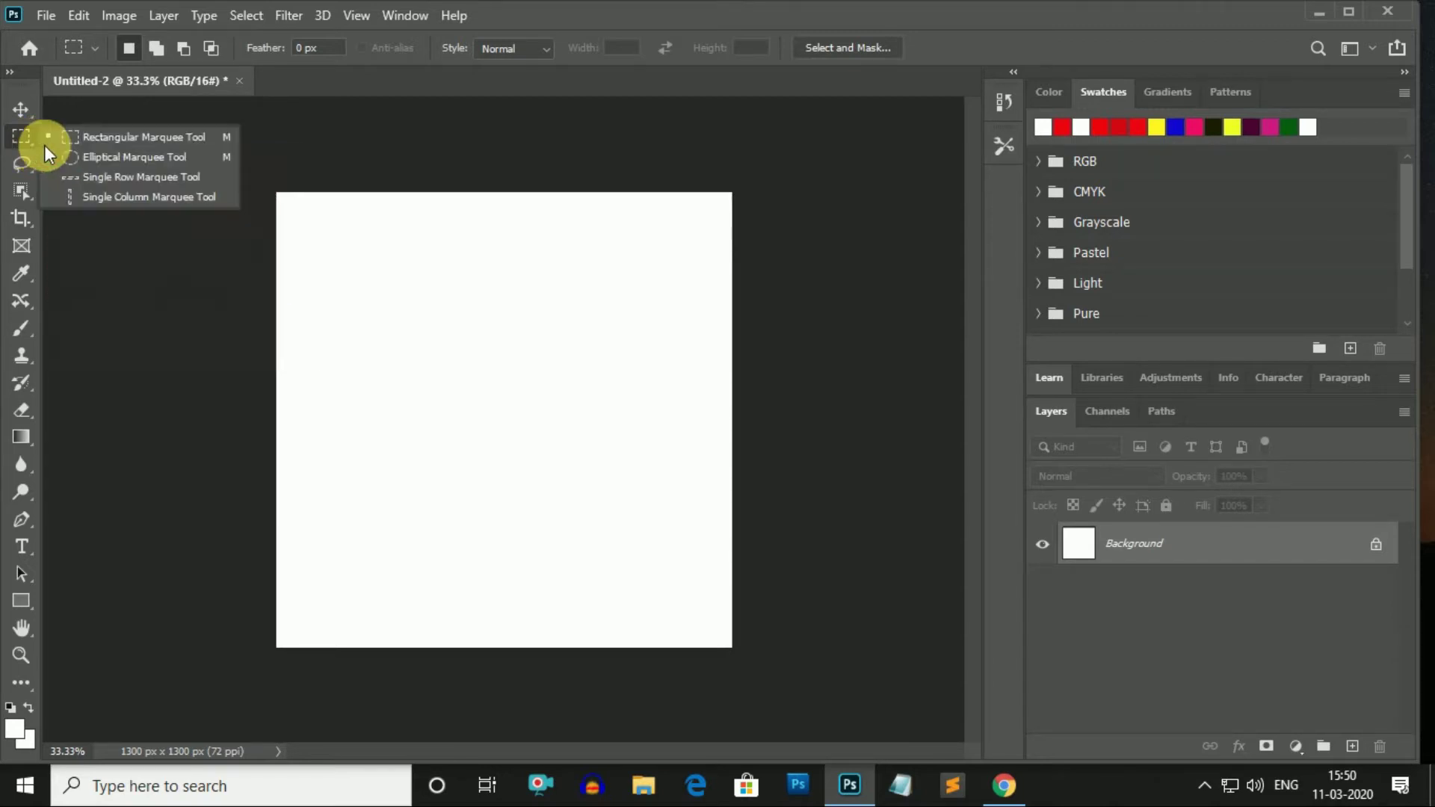
click(90, 142)
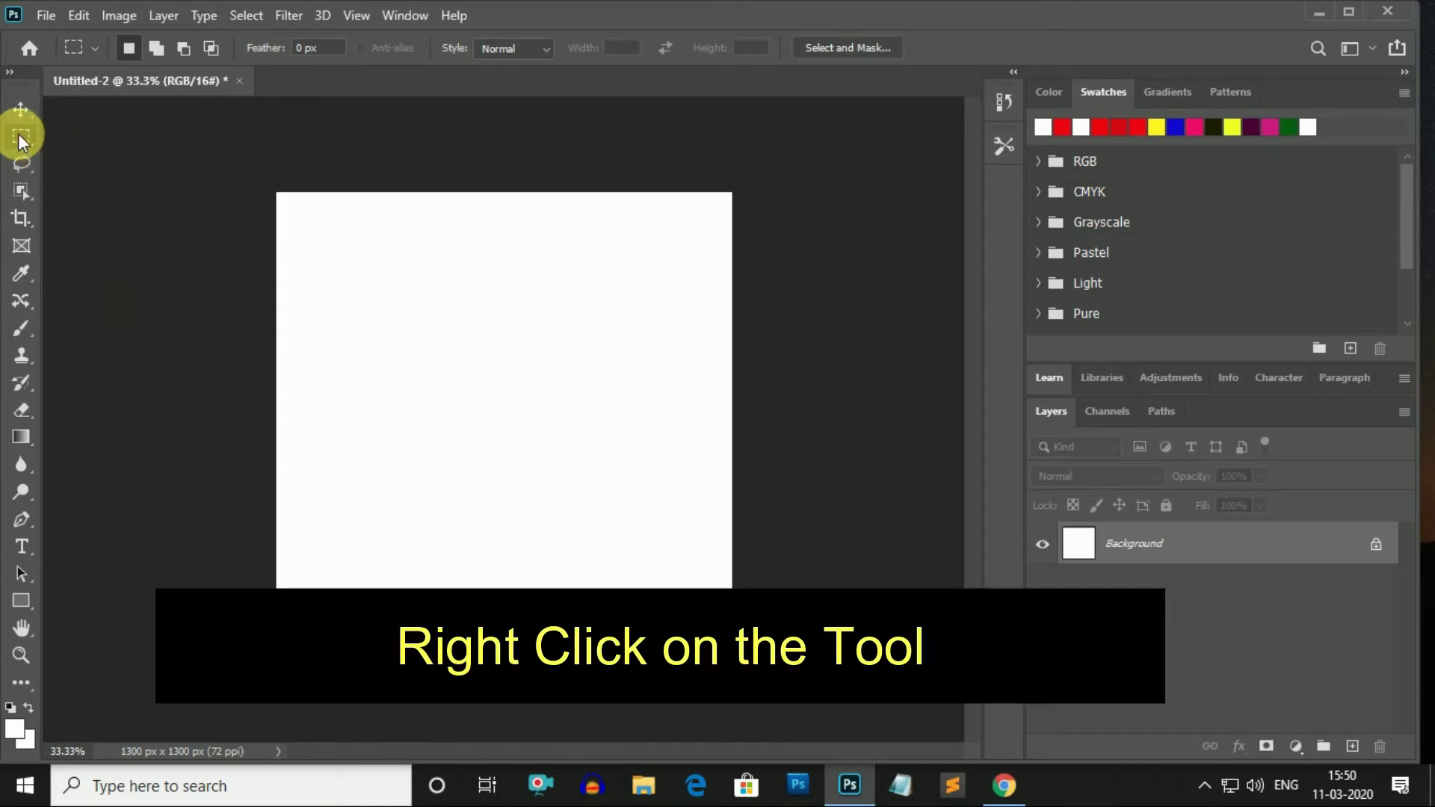
right_click(18, 134)
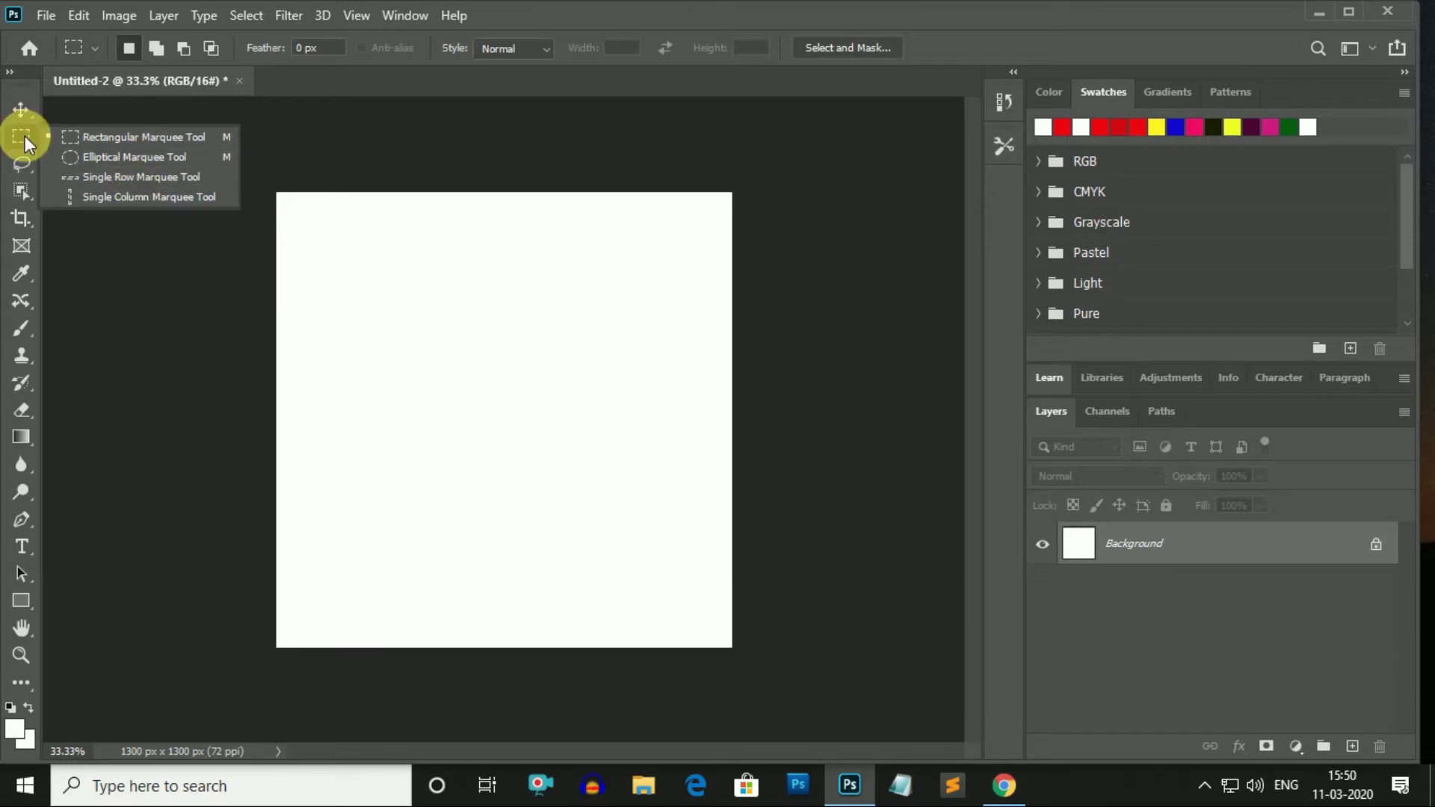
click(530, 400)
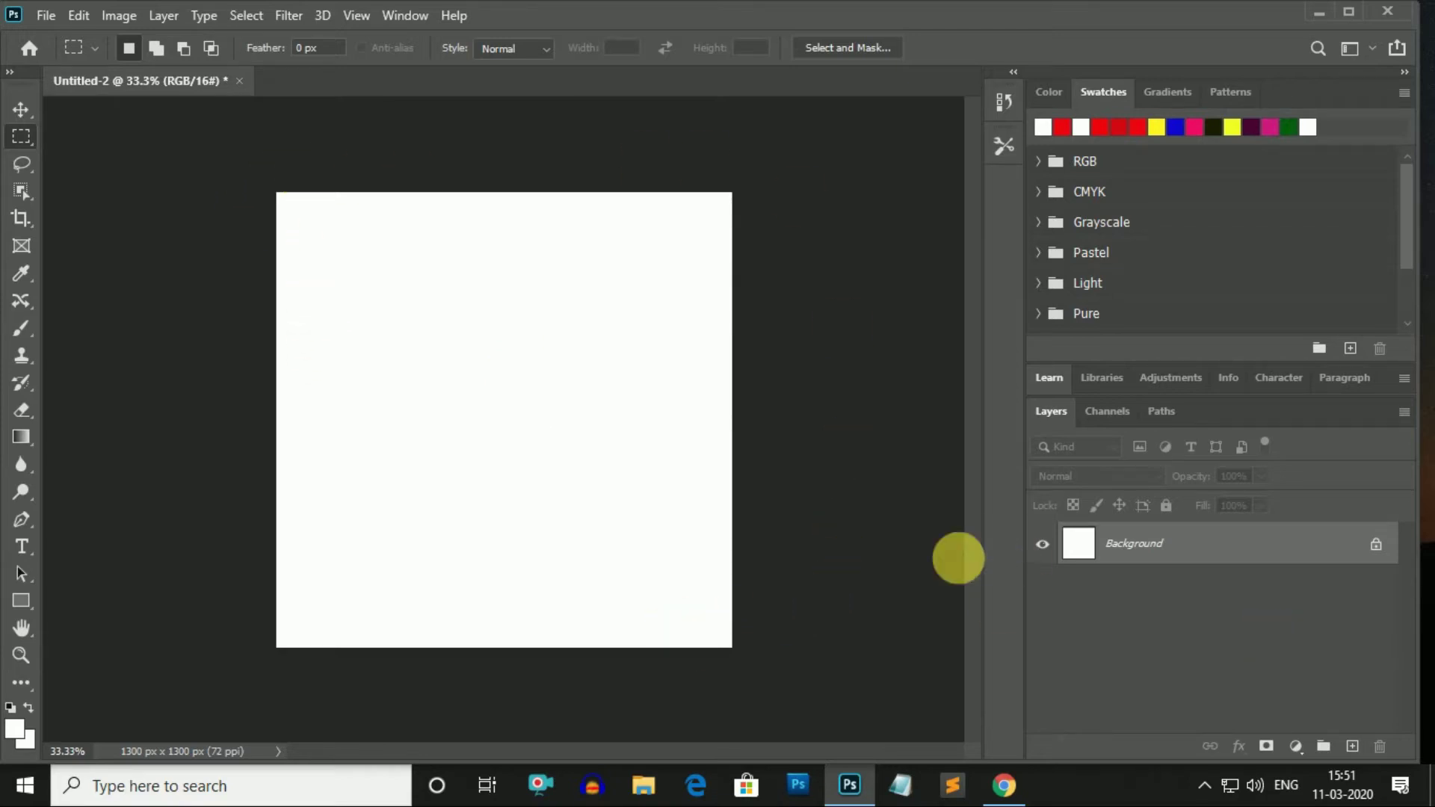
Add Layer 1, select a rectangle near the top-left, and set the foreground to blue #0652ff.
click(1355, 747)
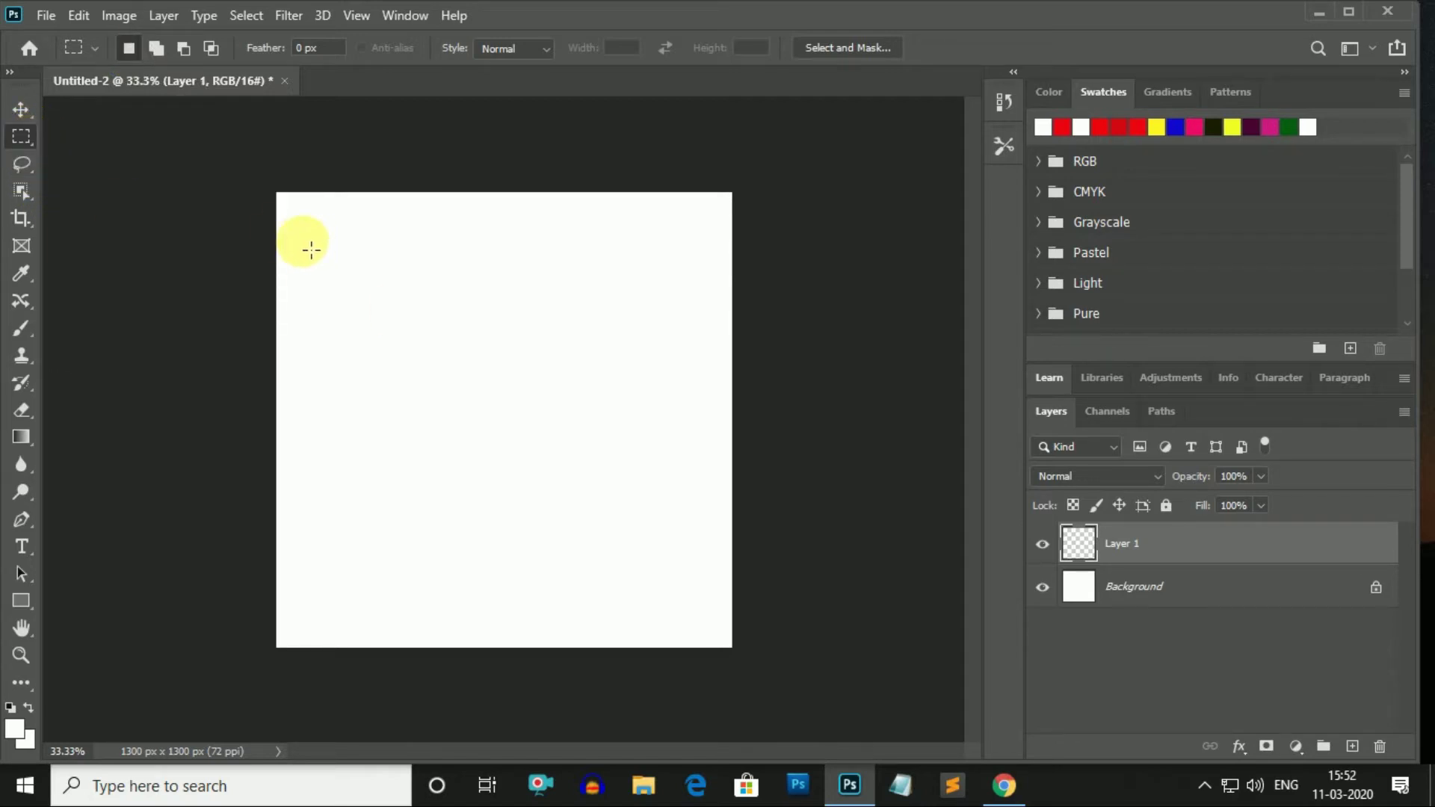
drag(303, 237, 535, 420)
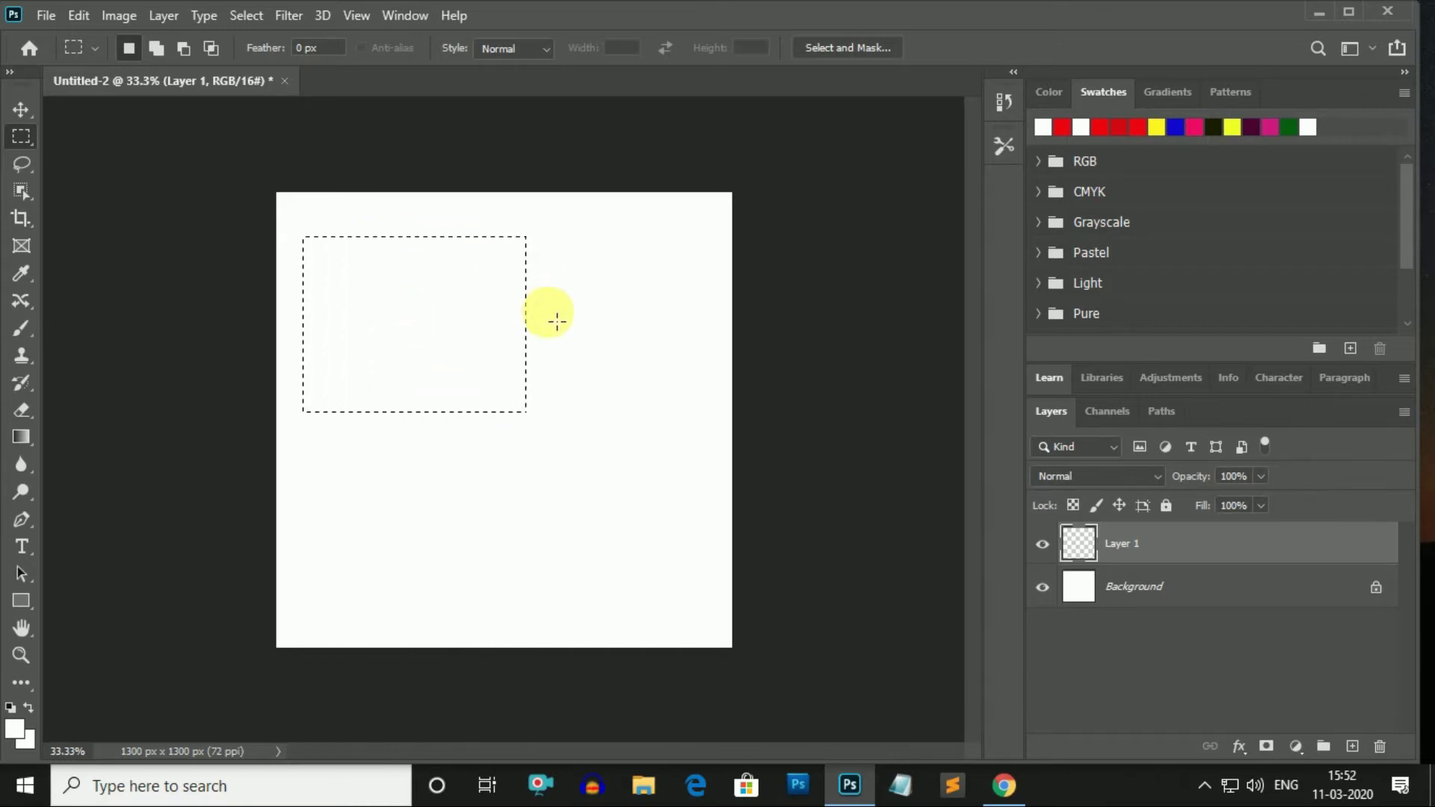
click(15, 729)
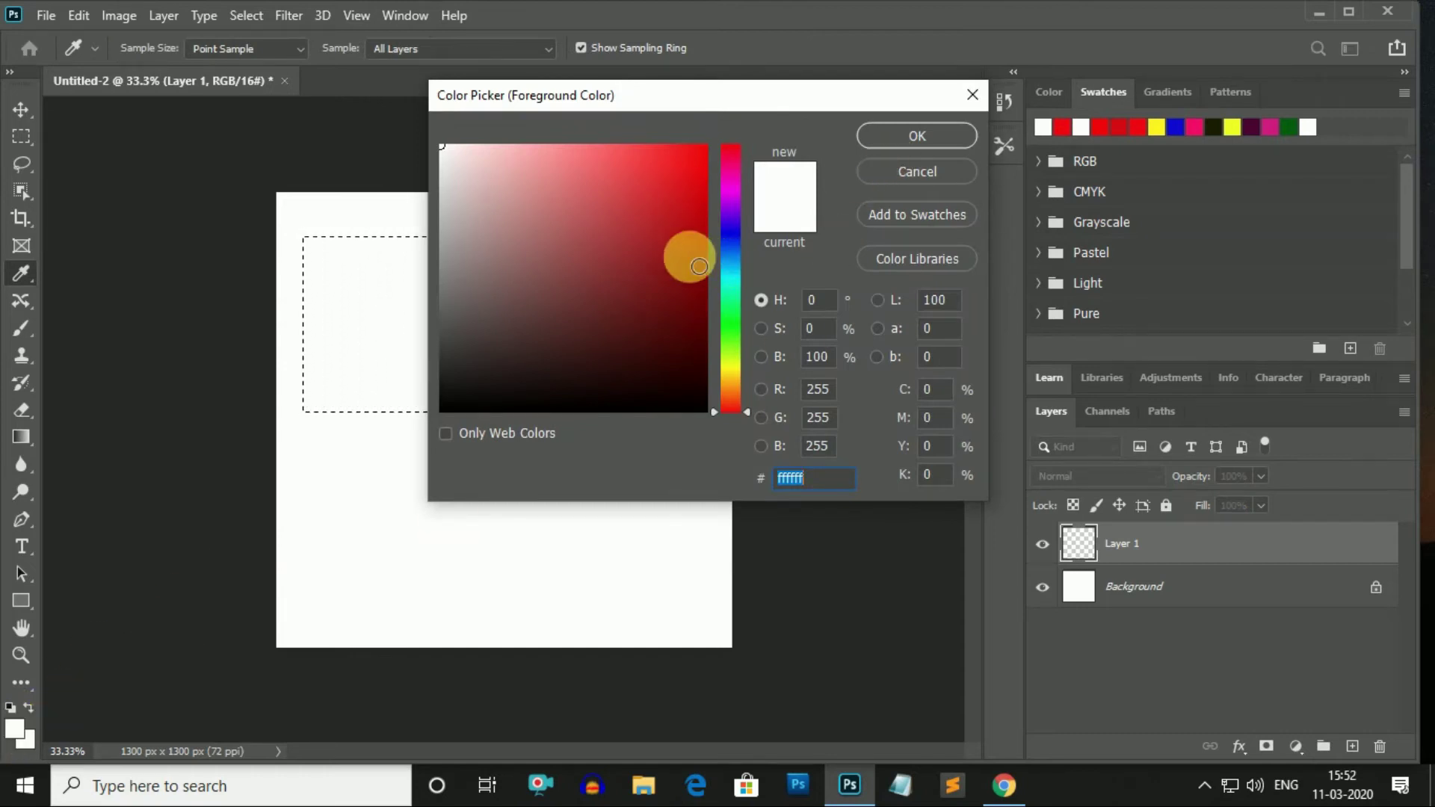
drag(730, 244, 710, 145)
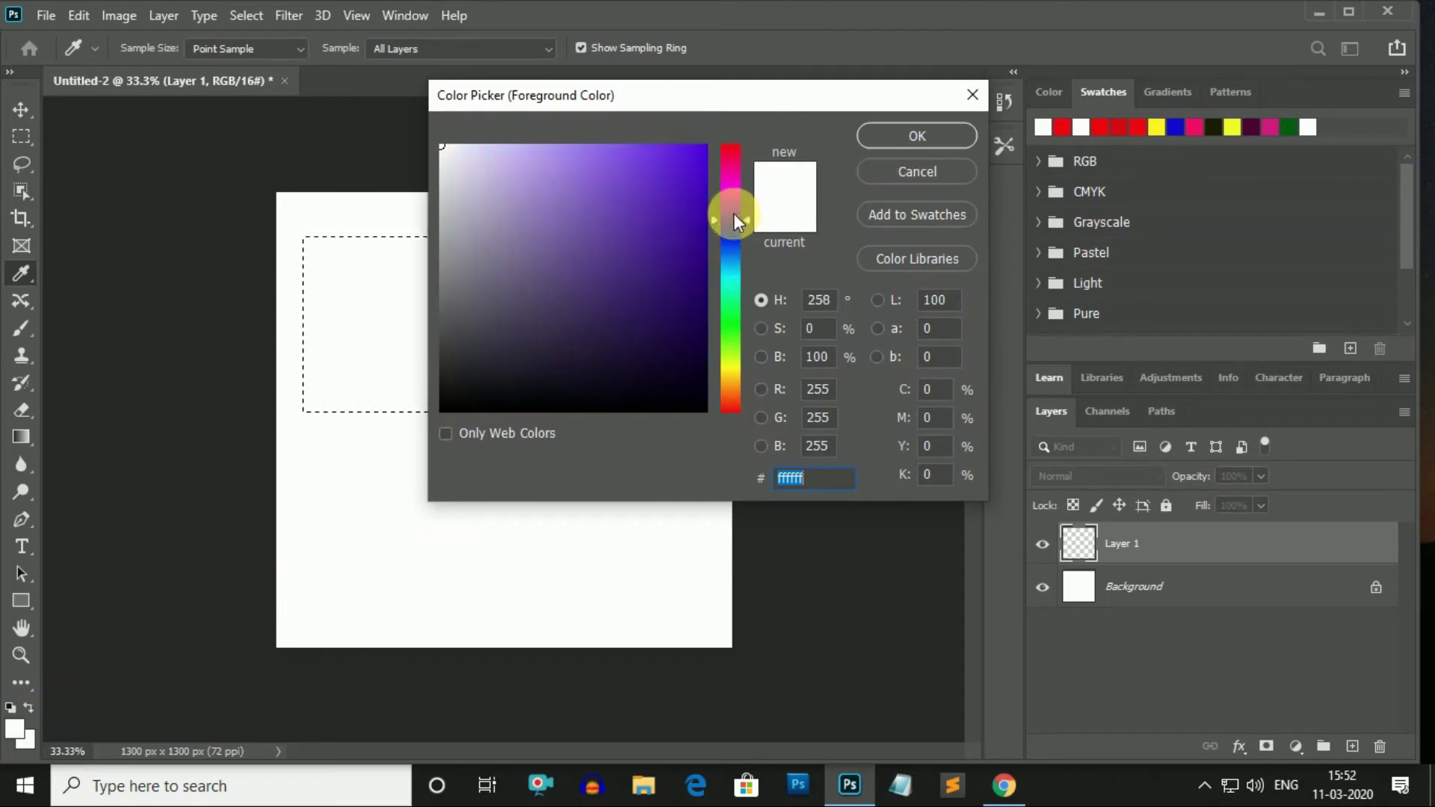
click(710, 145)
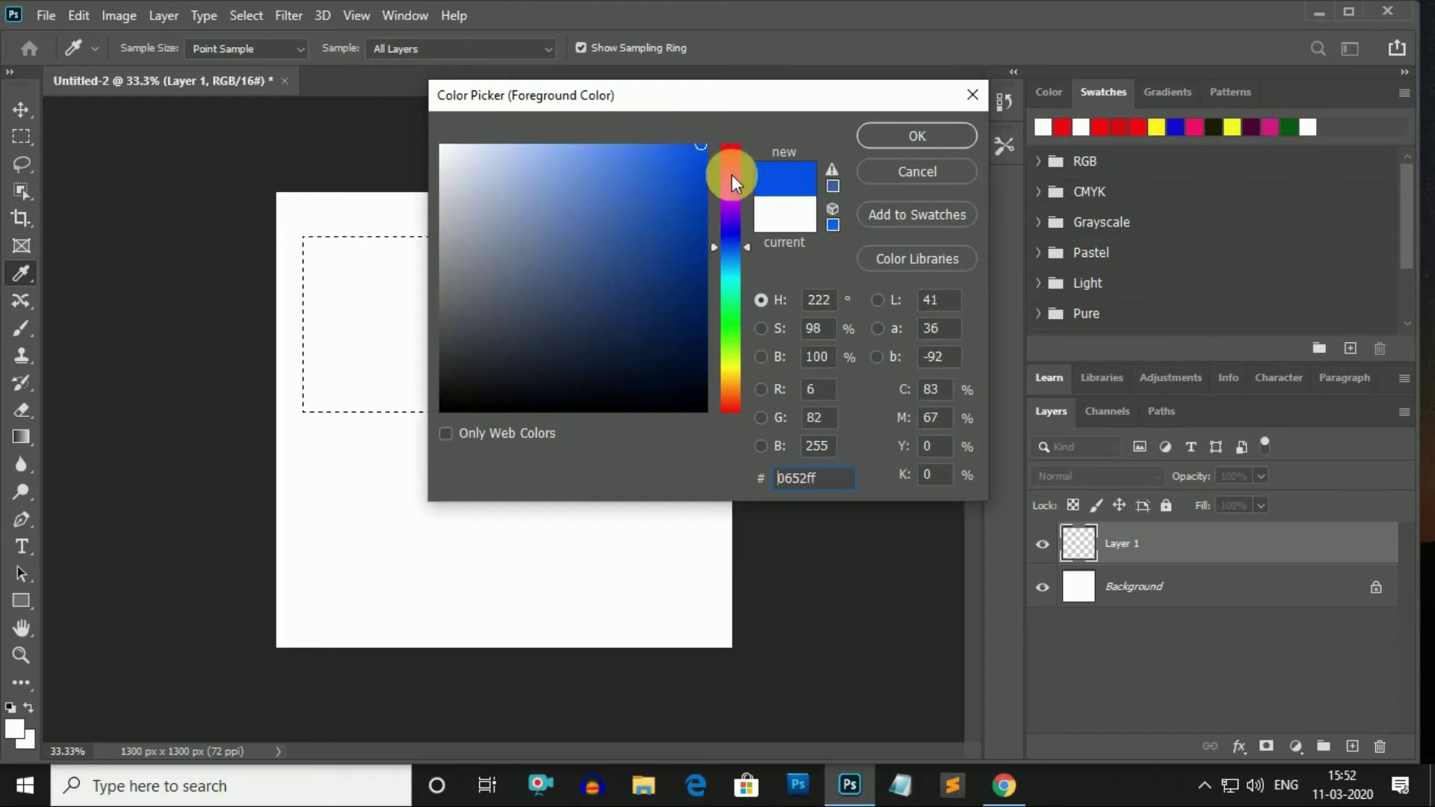
click(900, 133)
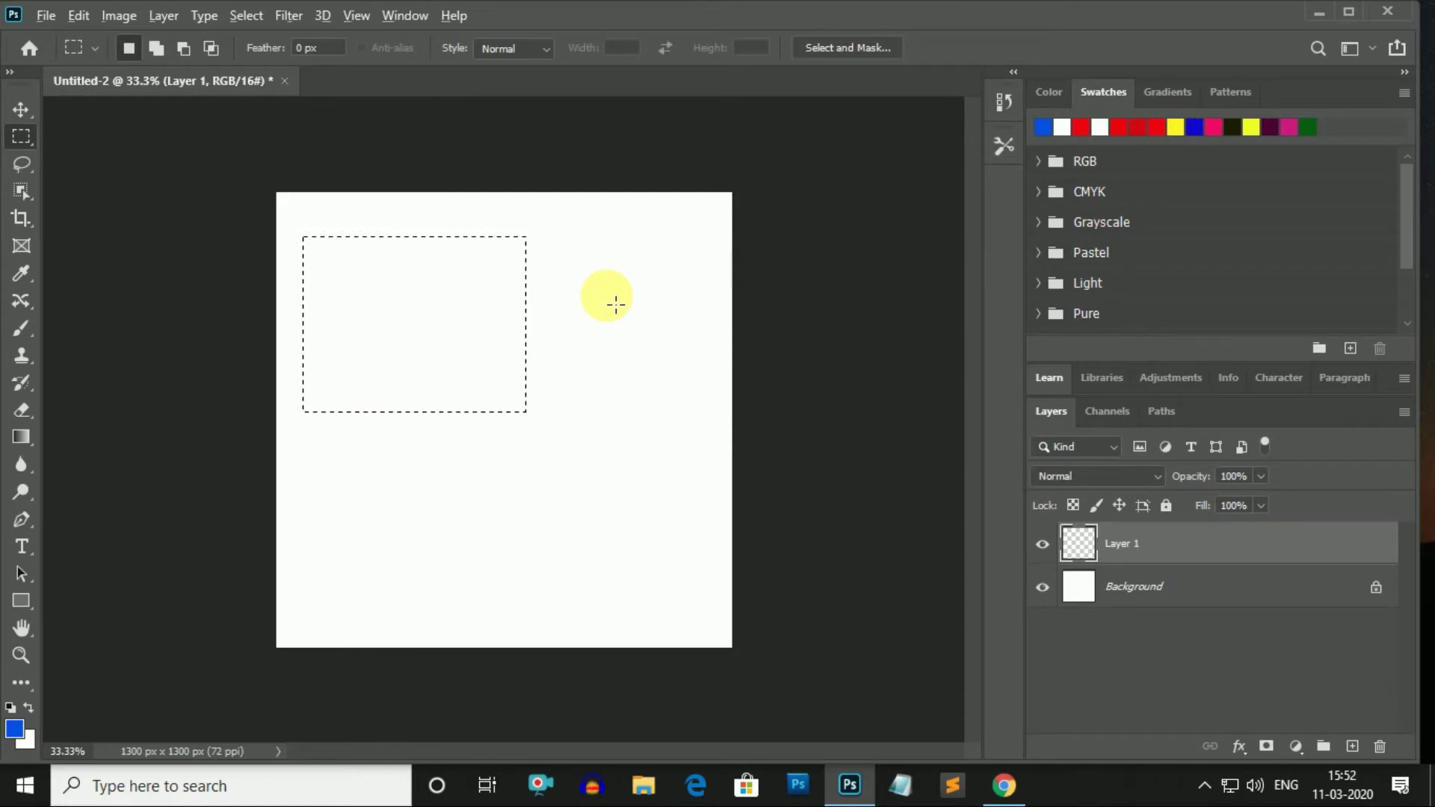
key(alt+BackSpace)
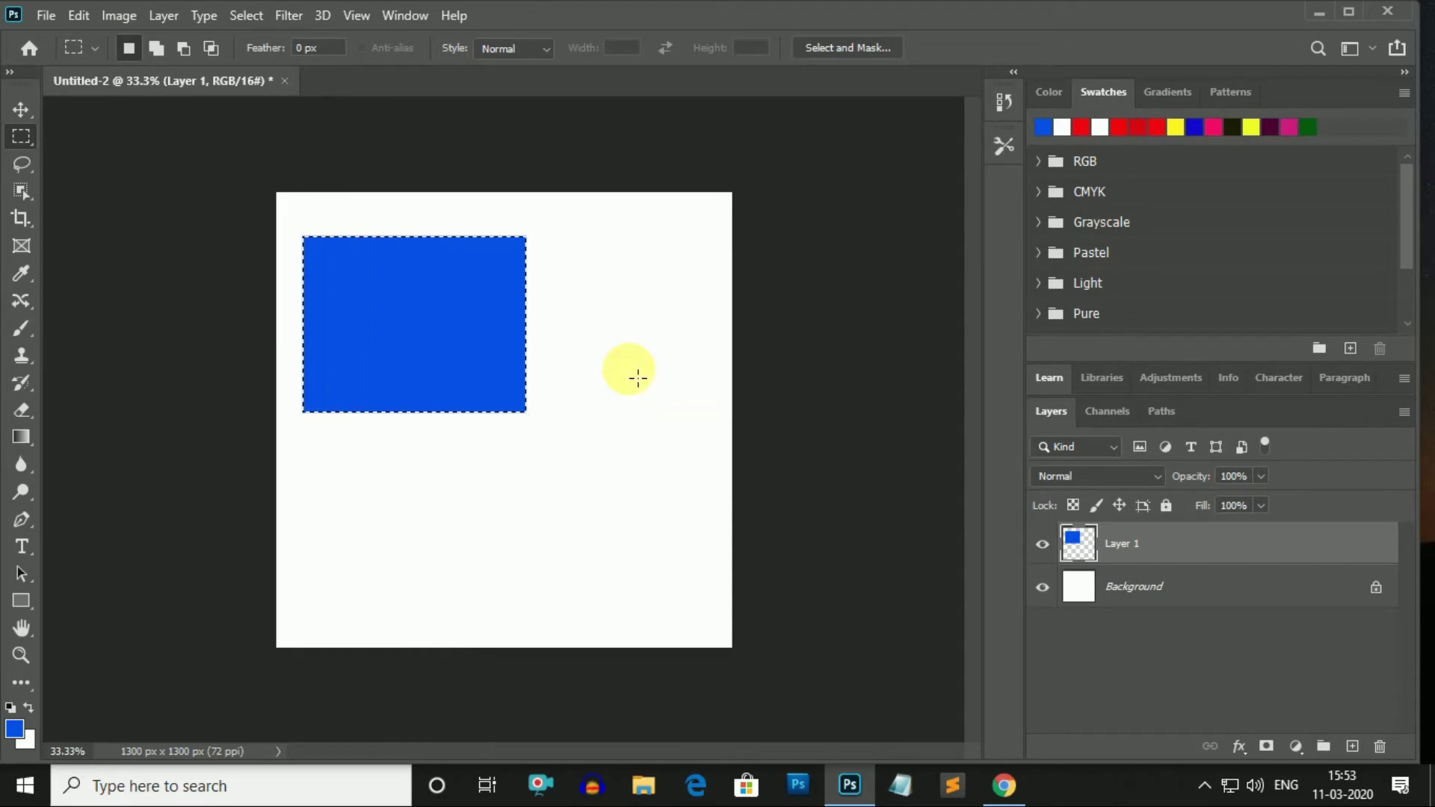
key(Delete)
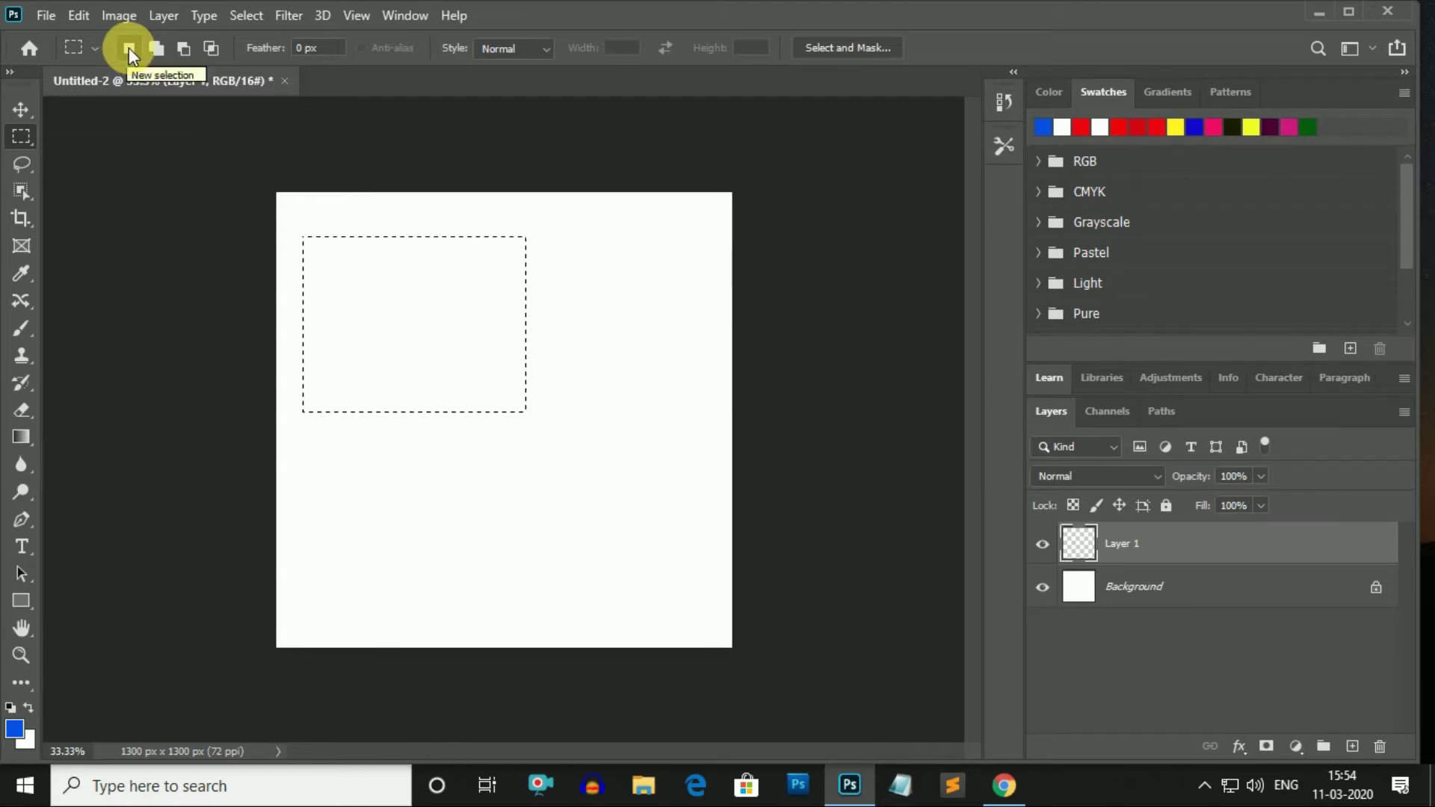
click(430, 471)
drag(413, 458, 638, 587)
click(665, 605)
Draw a rectangular selection, then add three more rectangles using Add to Selection mode.
key(ctrl+z)
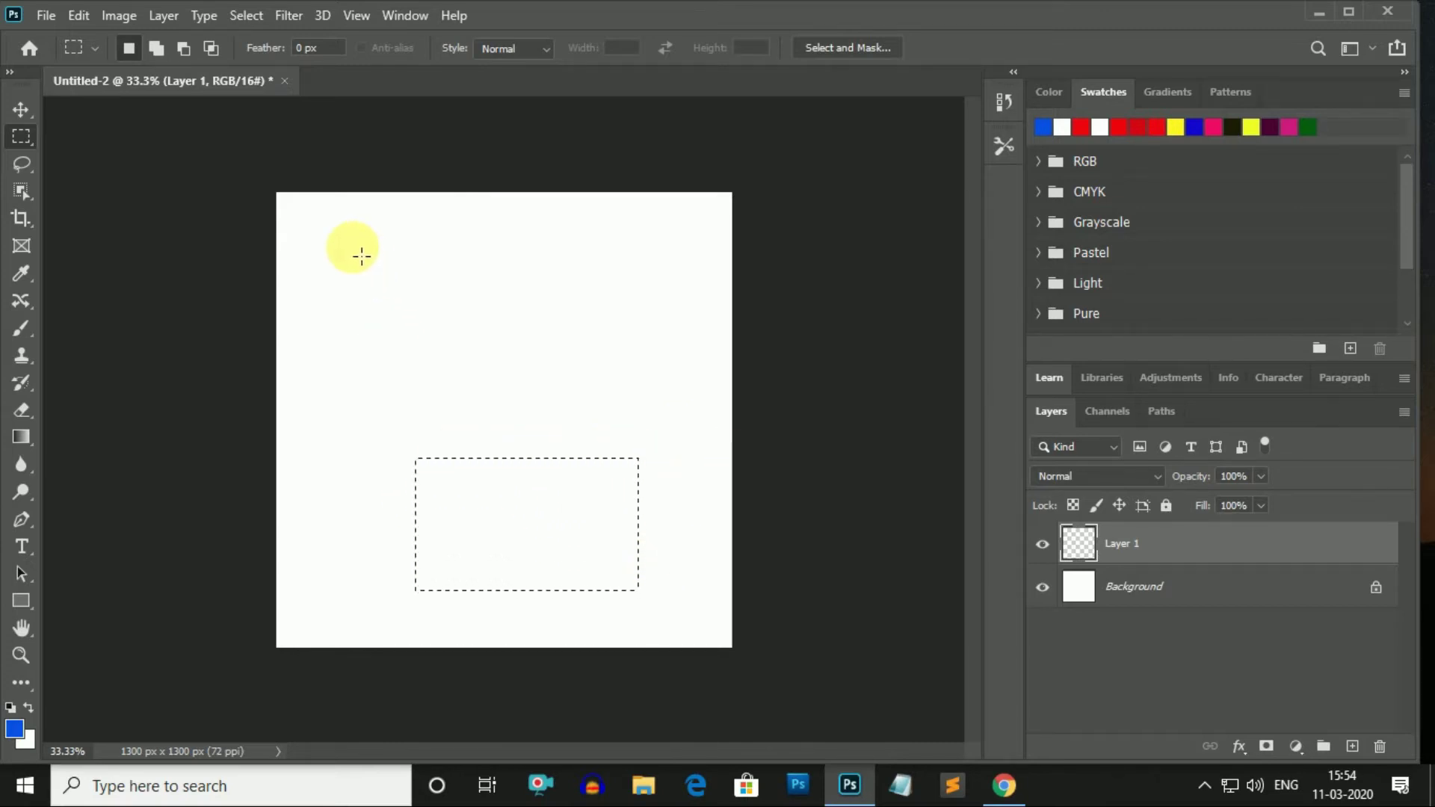
drag(334, 233, 487, 365)
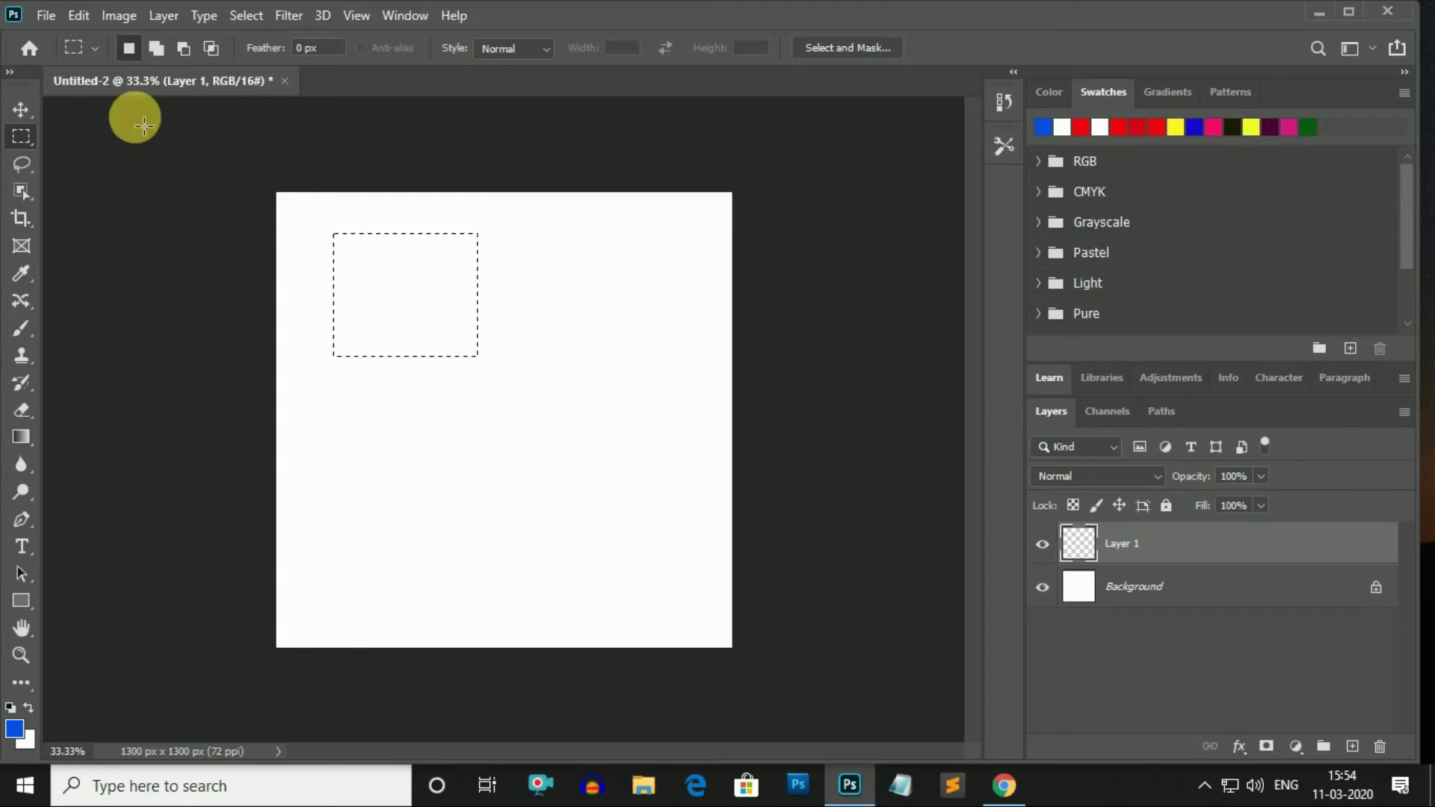
click(157, 47)
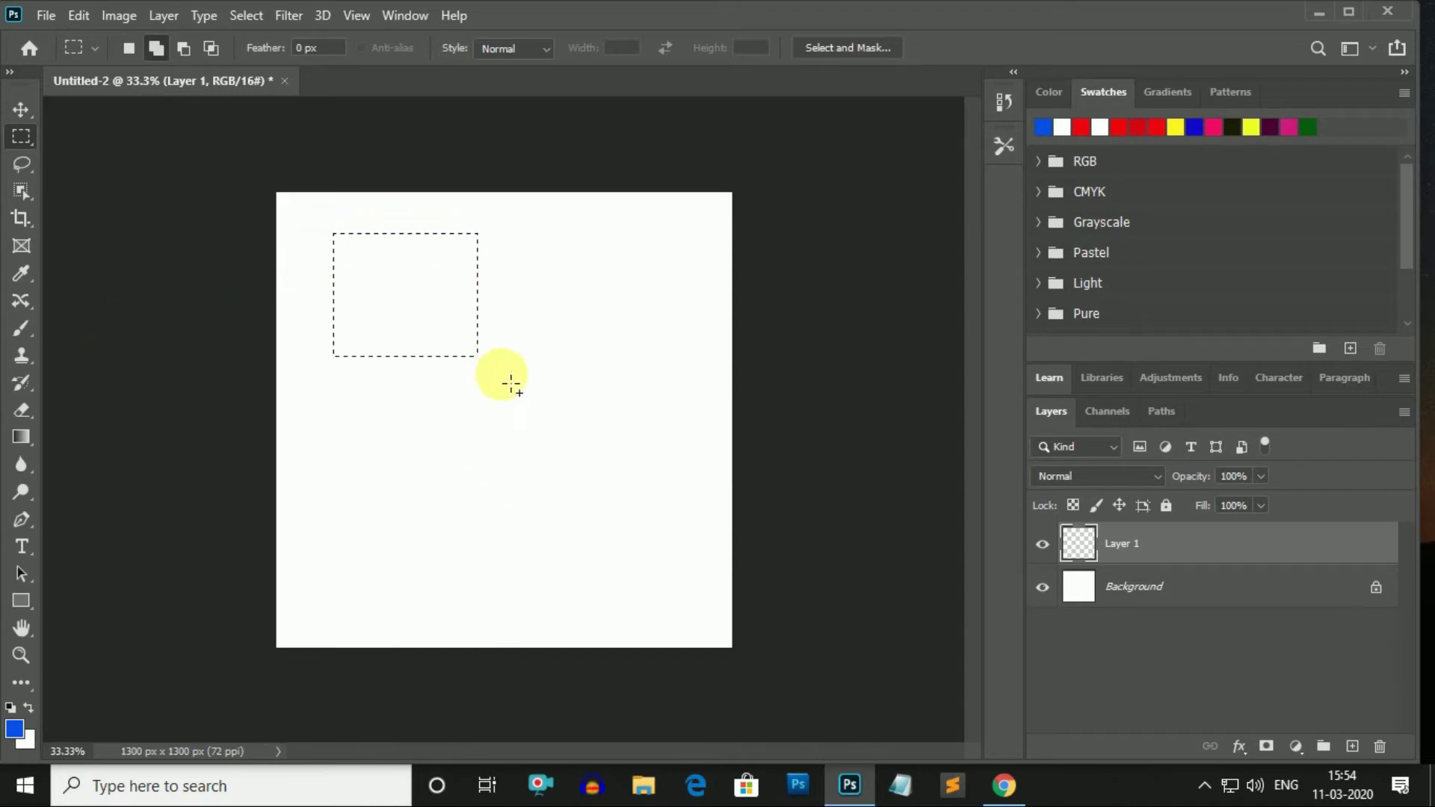
drag(535, 240, 679, 349)
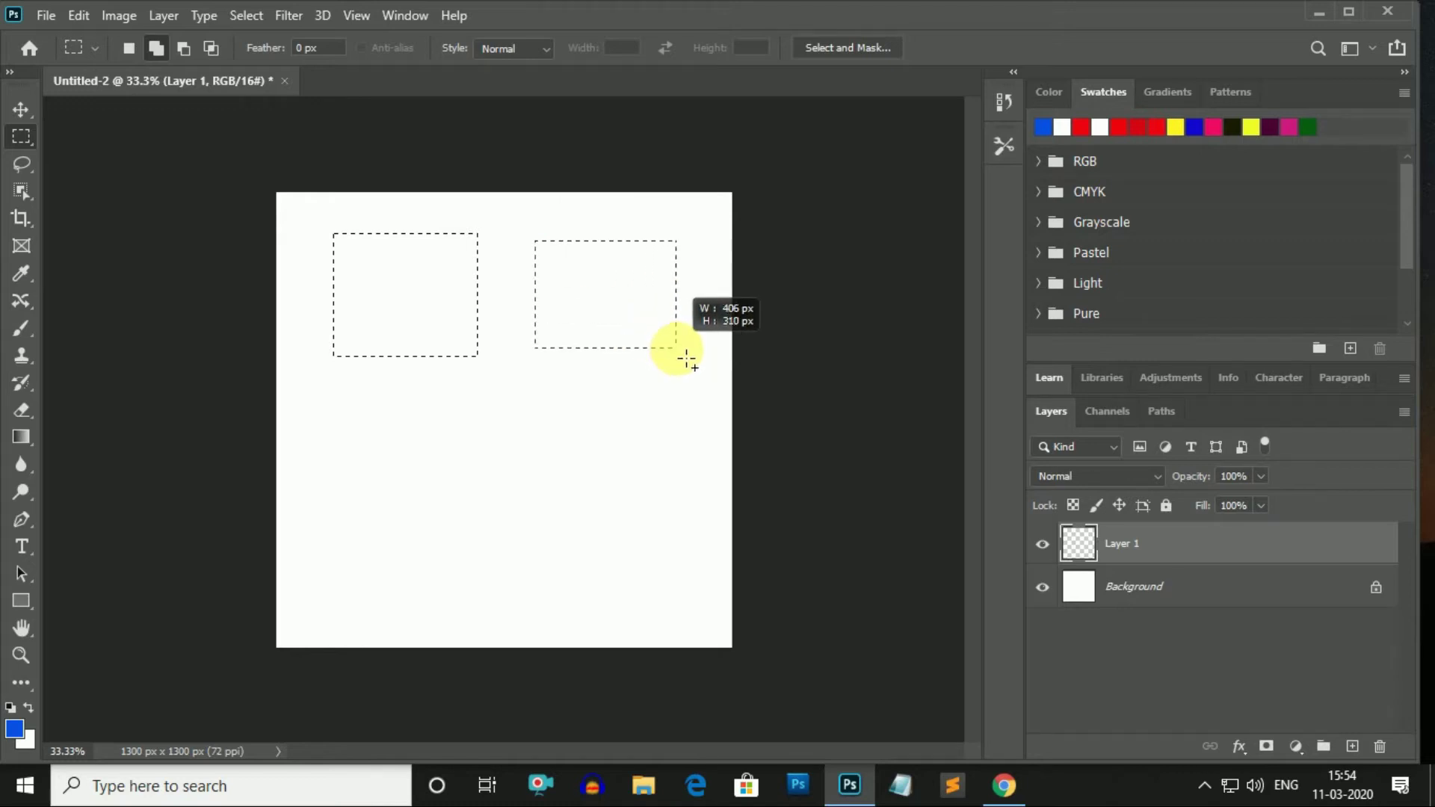
drag(364, 421, 515, 584)
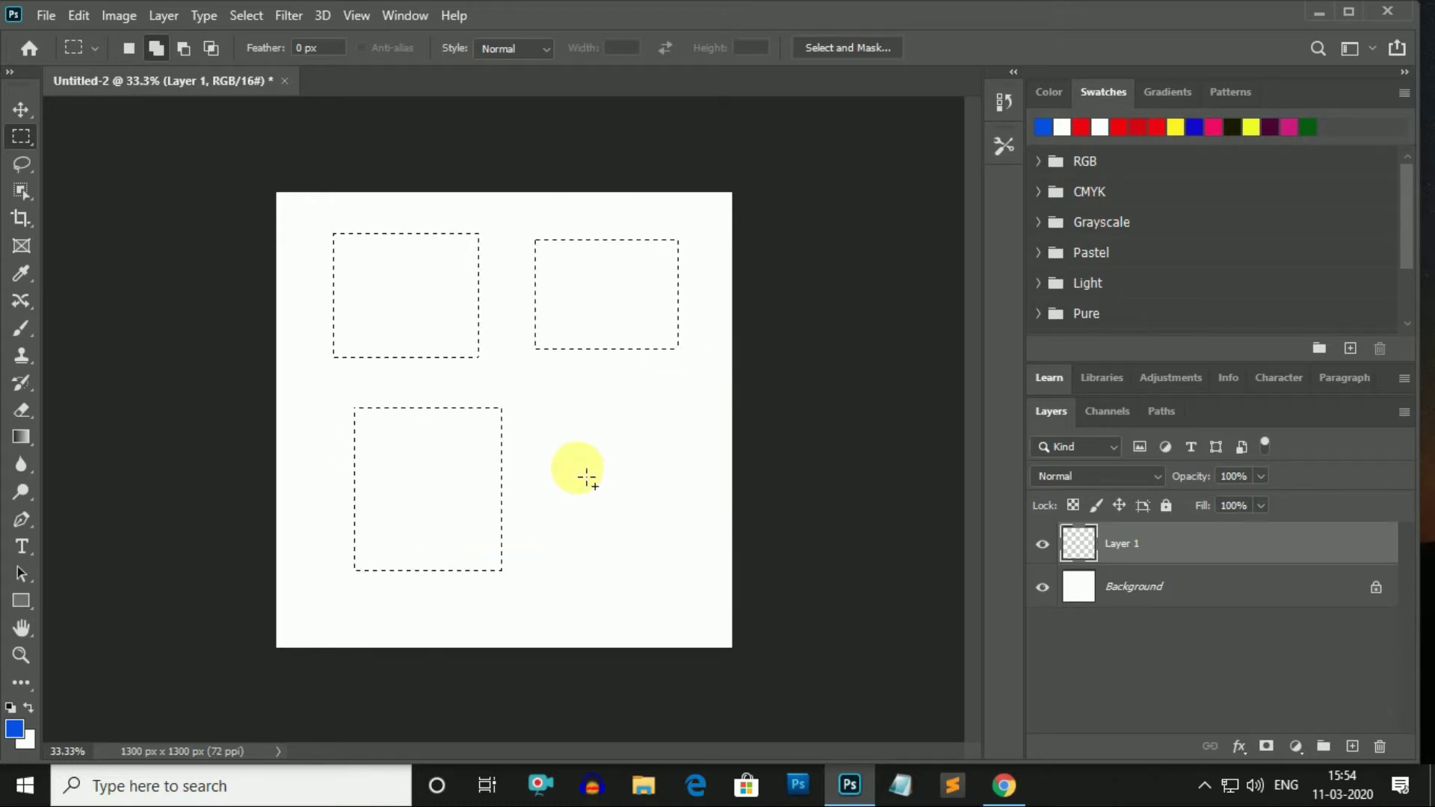
drag(560, 427, 696, 570)
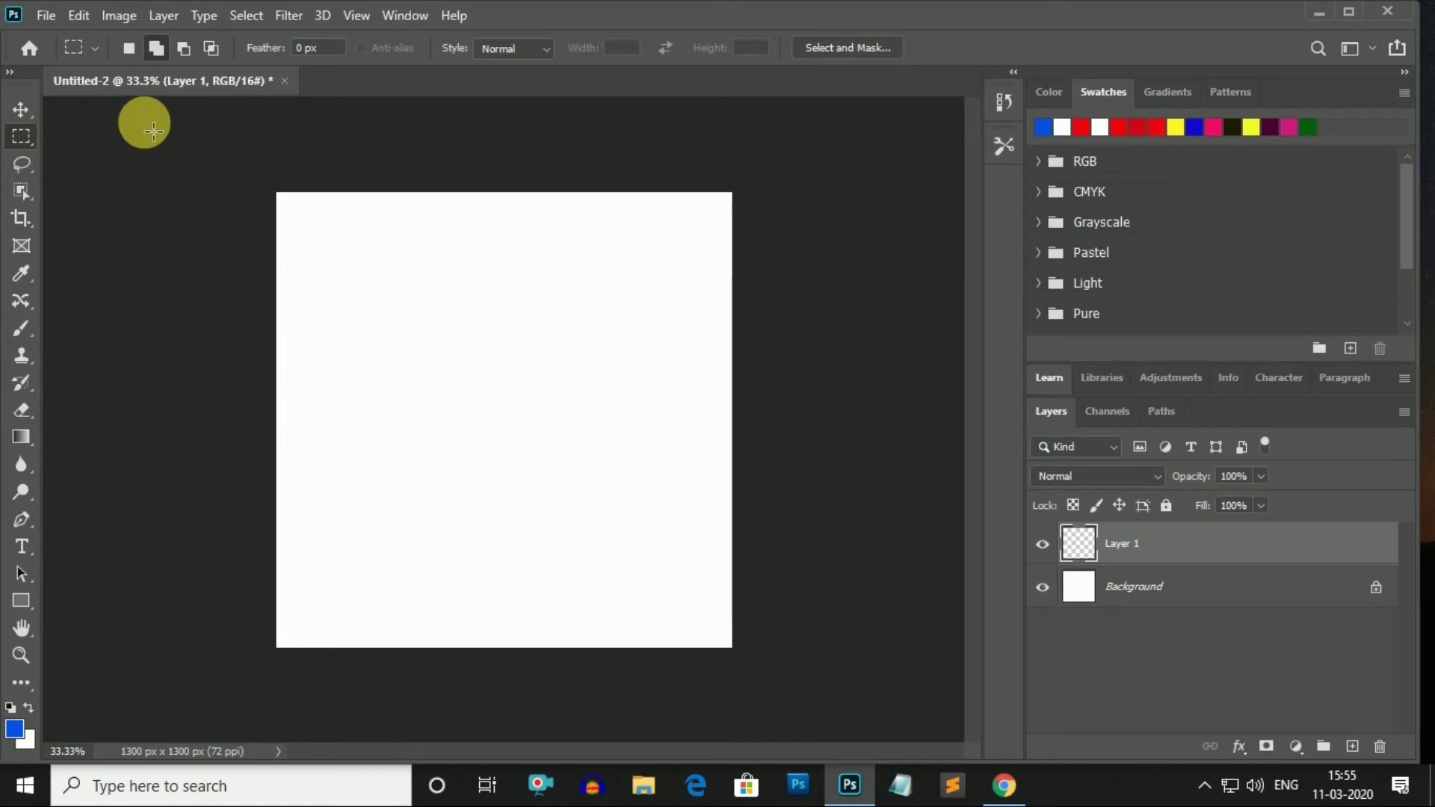
Build a cross-shaped selection from a centre square plus four added arms.
click(127, 48)
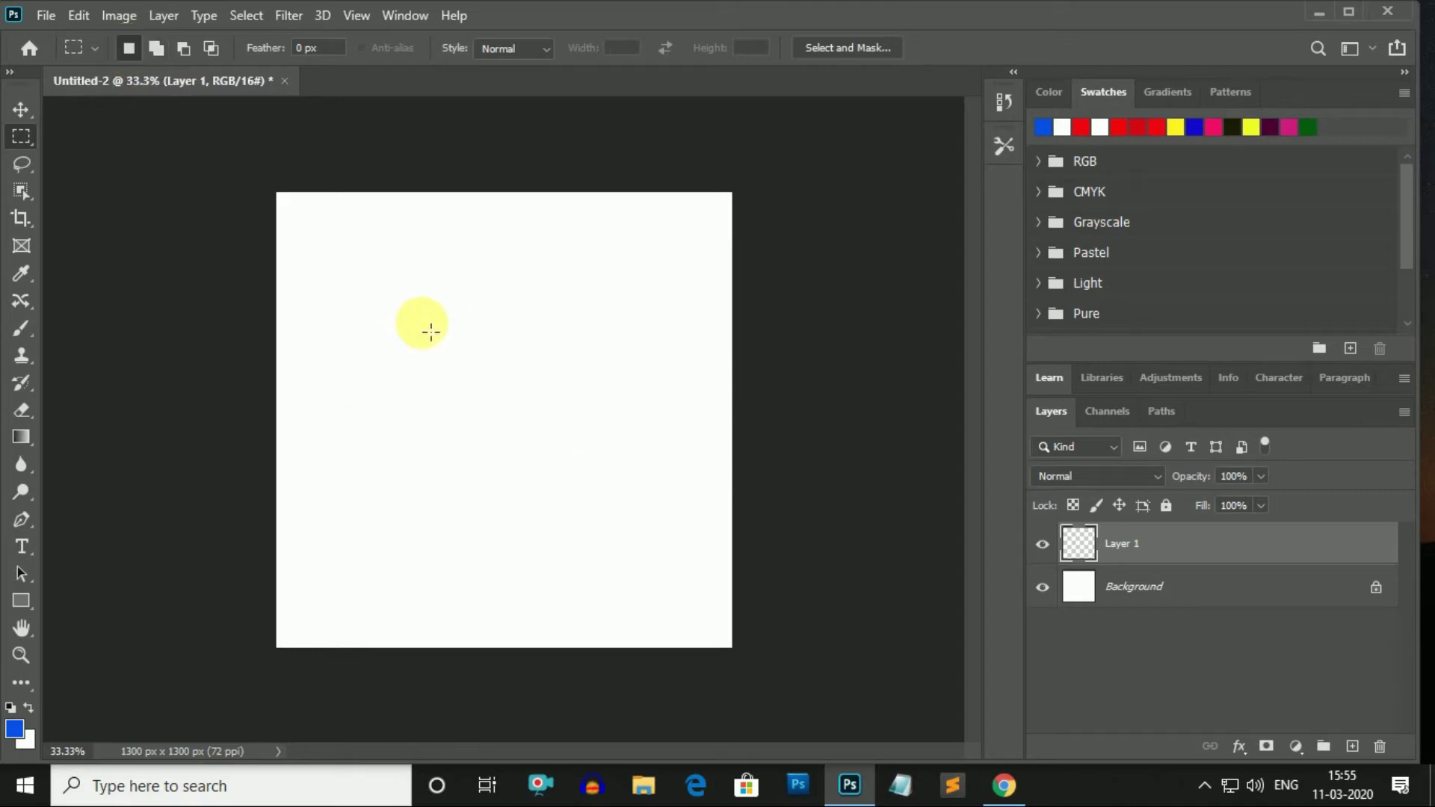
drag(430, 322, 579, 459)
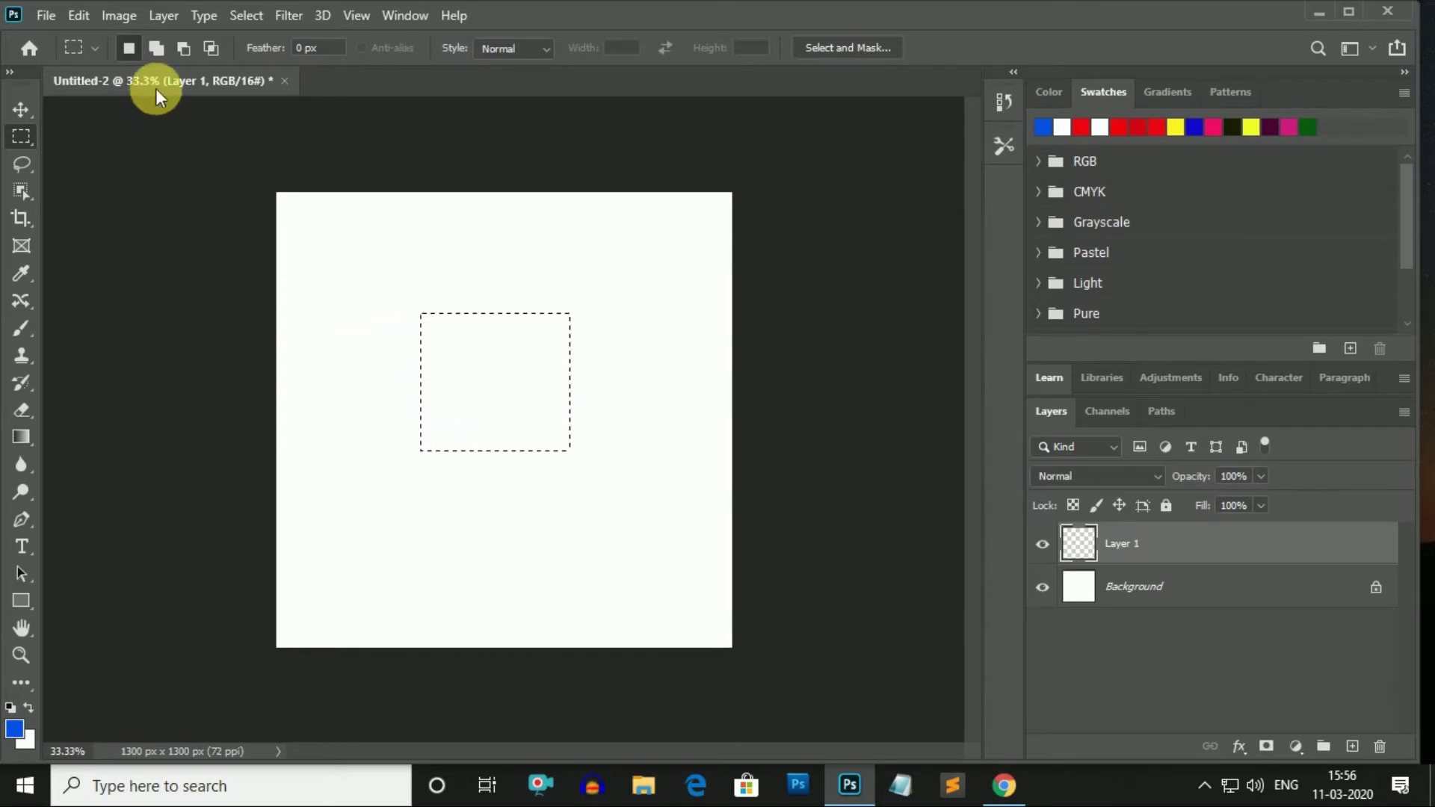
click(156, 48)
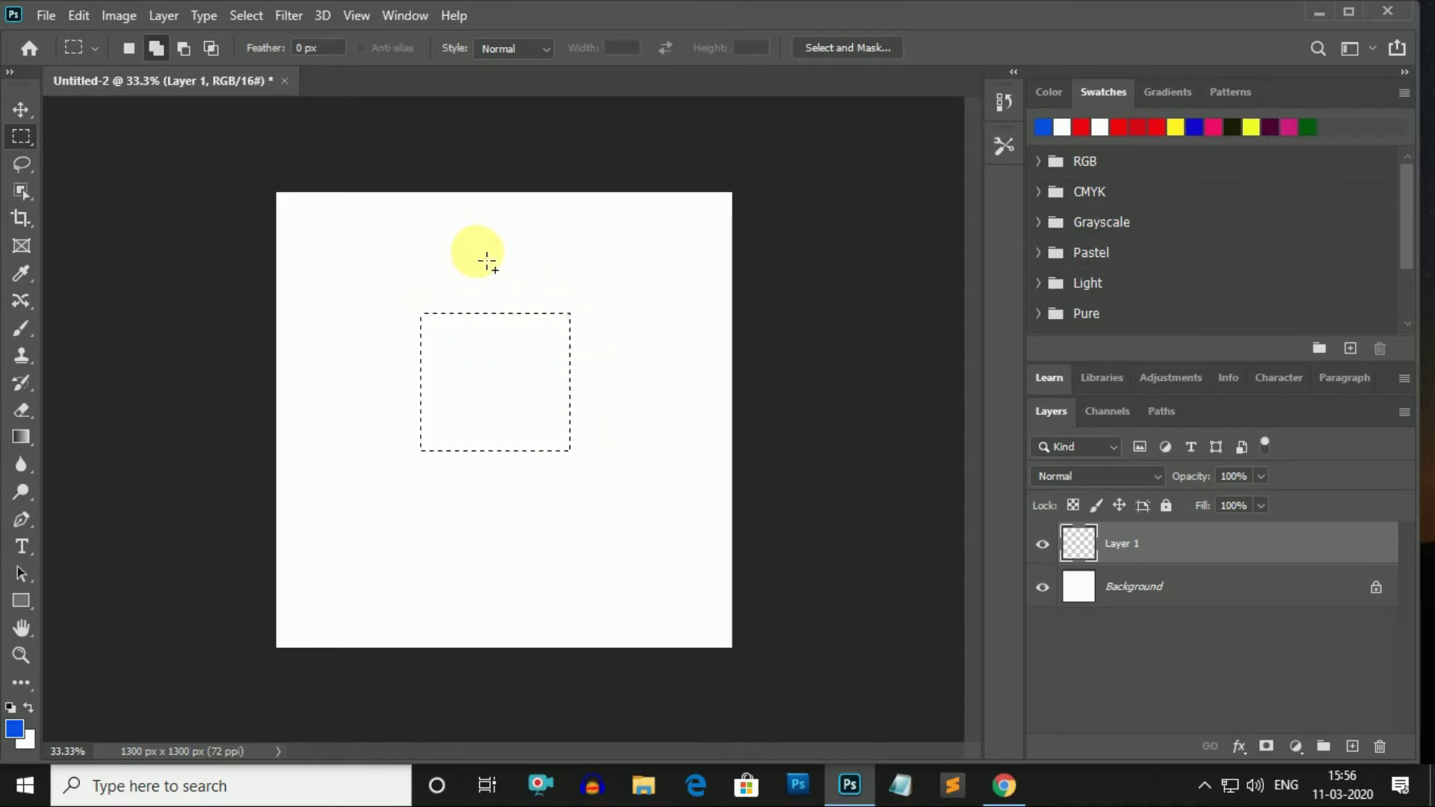
mouse_move(483, 258)
mouse_down()
mouse_move(531, 326)
mouse_move(522, 314)
mouse_up()
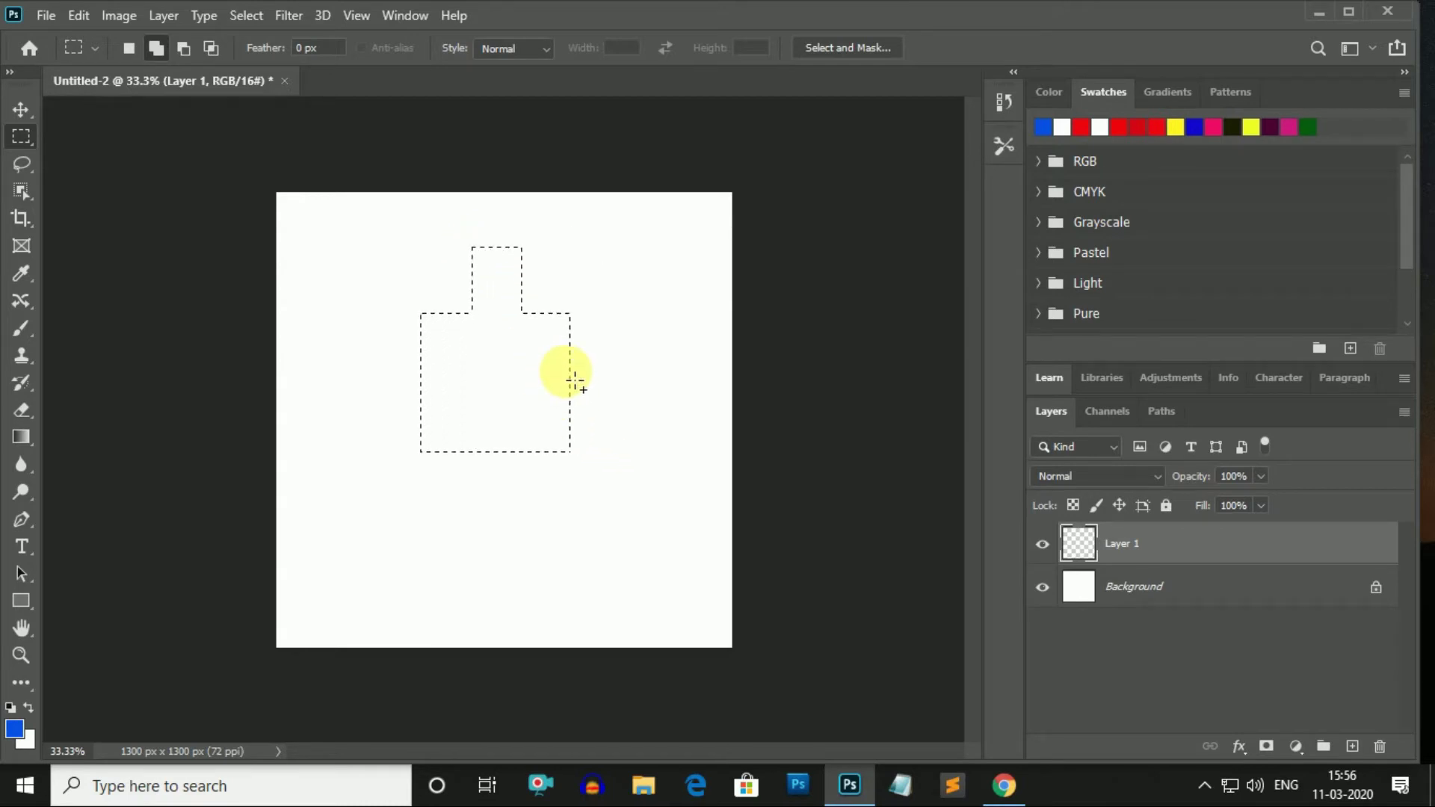
mouse_move(571, 369)
mouse_down()
mouse_move(665, 432)
mouse_move(657, 423)
mouse_up()
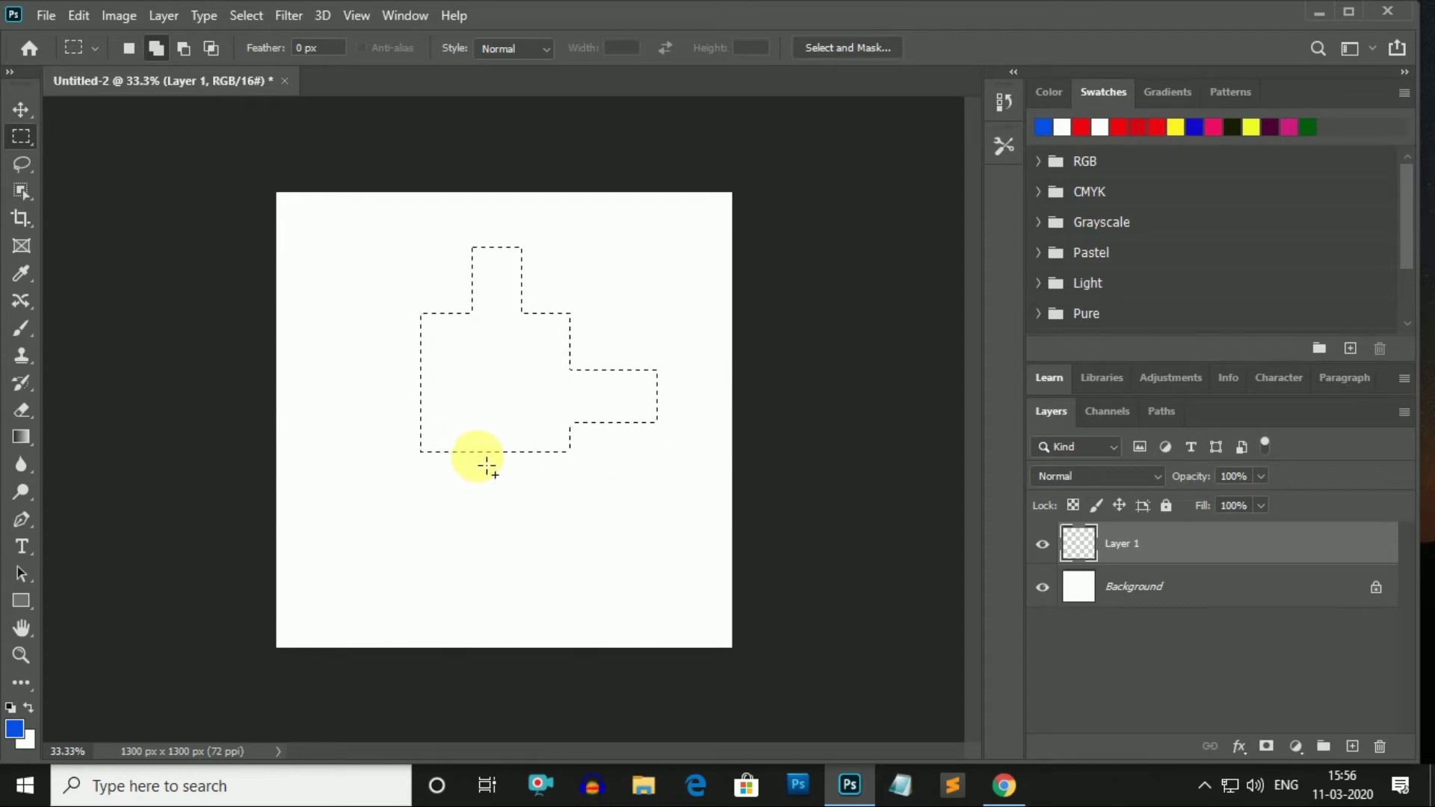
drag(480, 452, 521, 556)
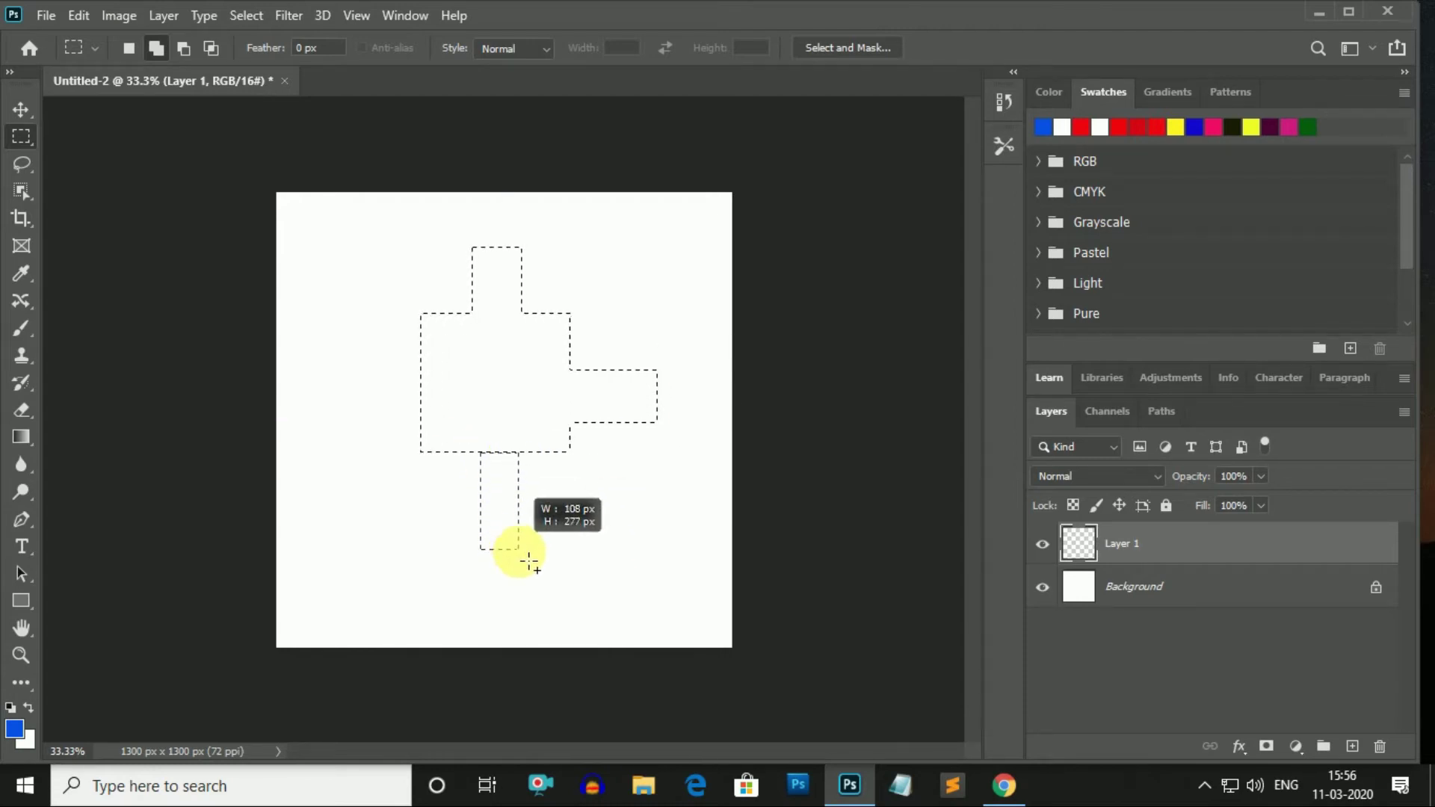
drag(419, 368, 358, 432)
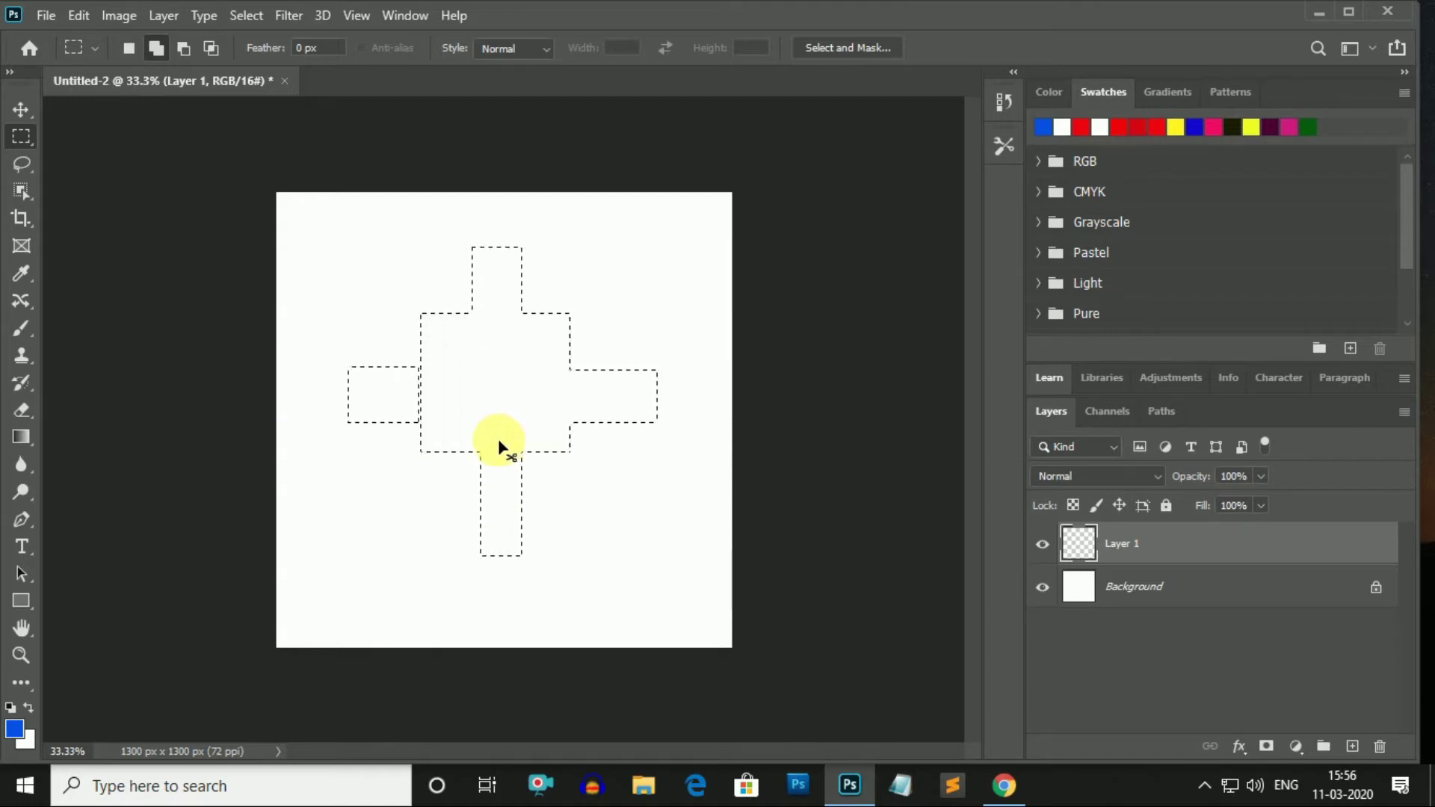
key(ctrl+z)
drag(349, 368, 441, 422)
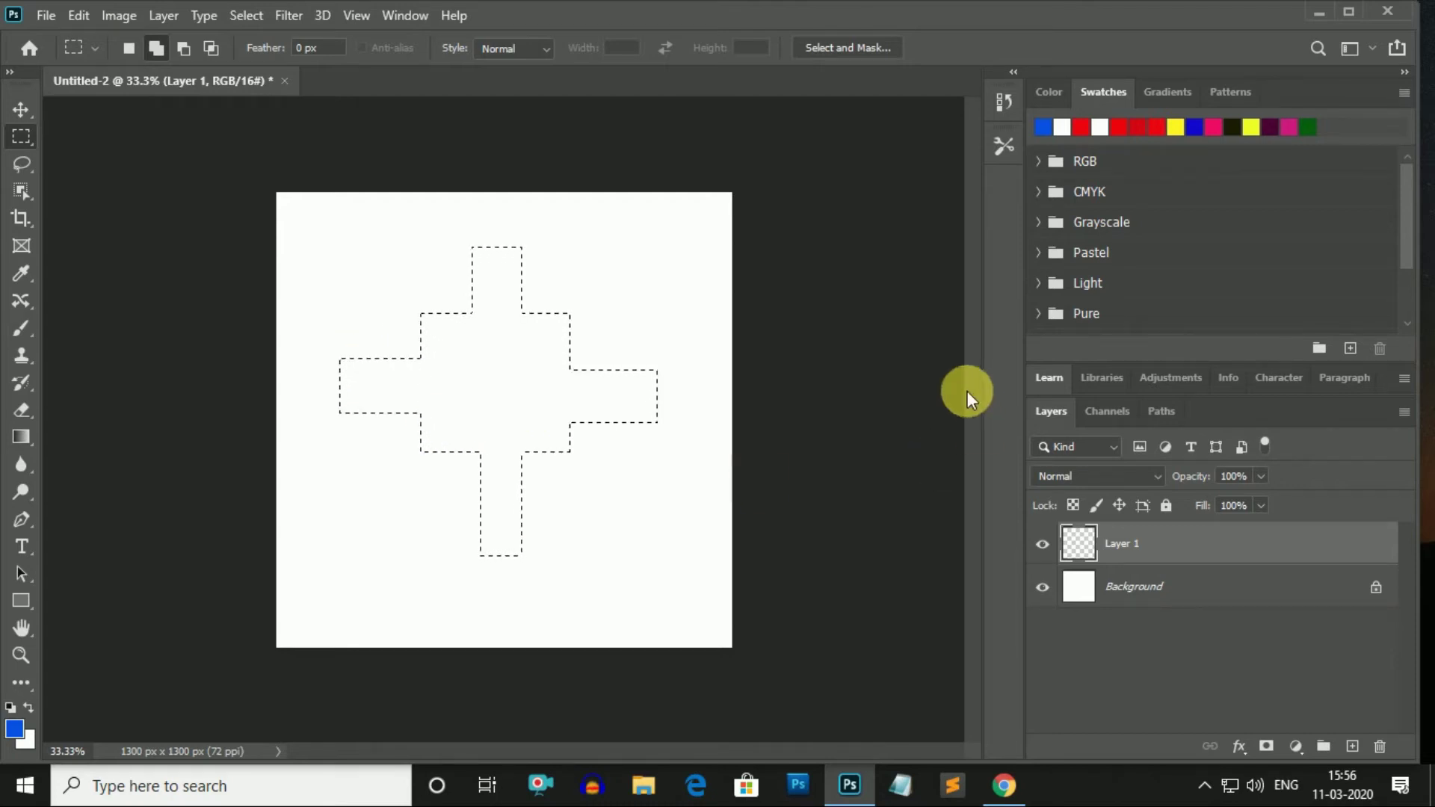
Fill the cross with blue, then undo the fill and clear the selection.
click(157, 50)
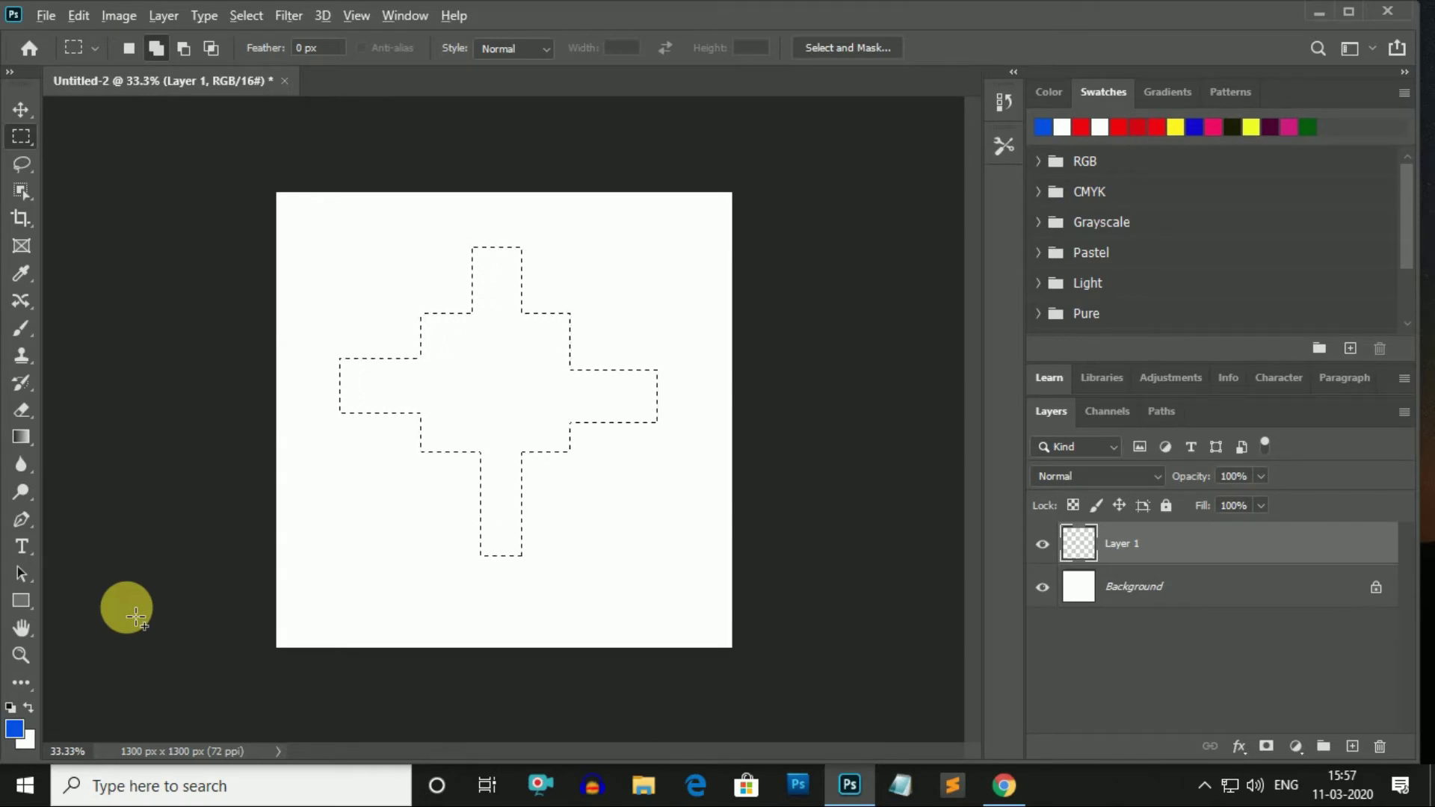
key(alt+BackSpace)
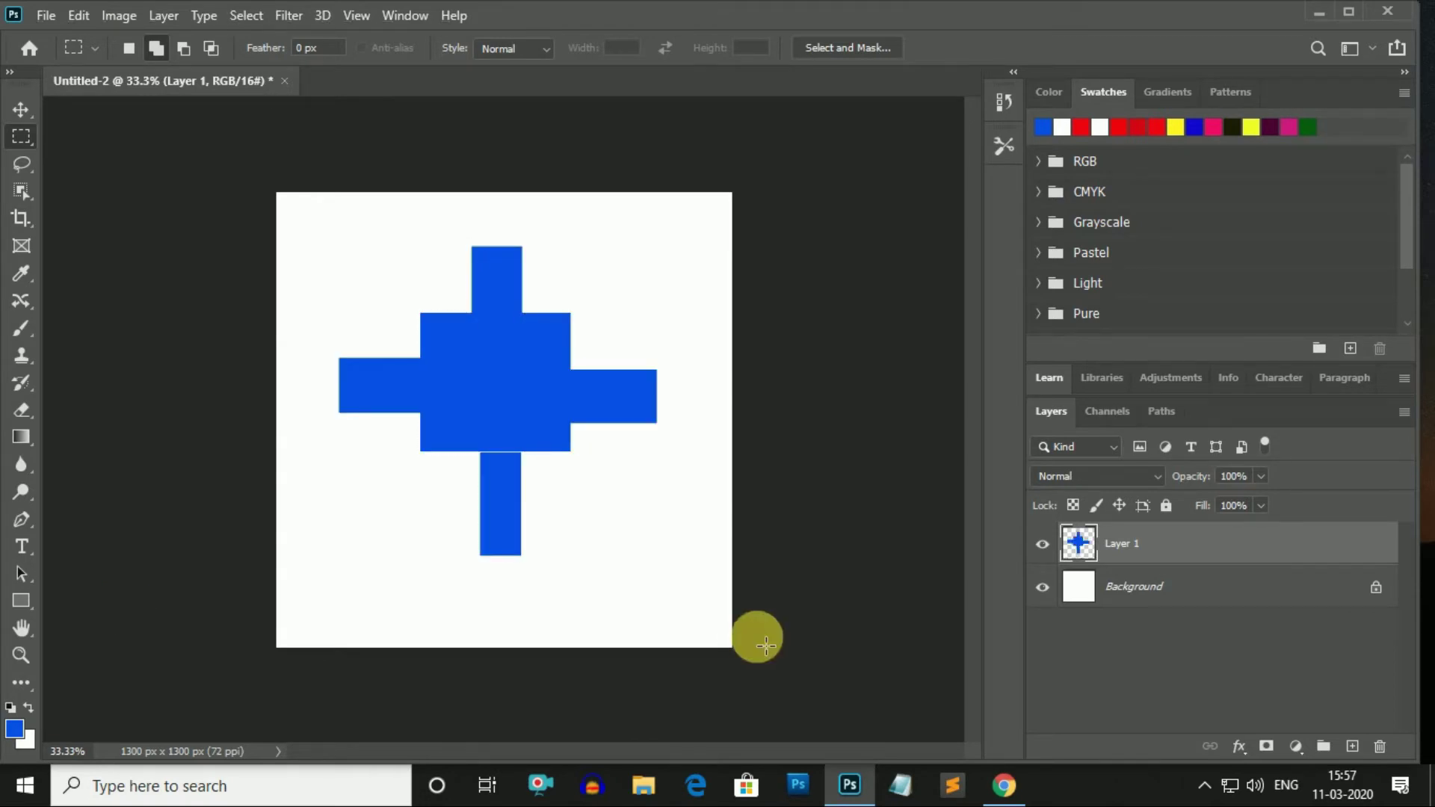
key(ctrl+d)
key(ctrl+z)
key(ctrl+z)
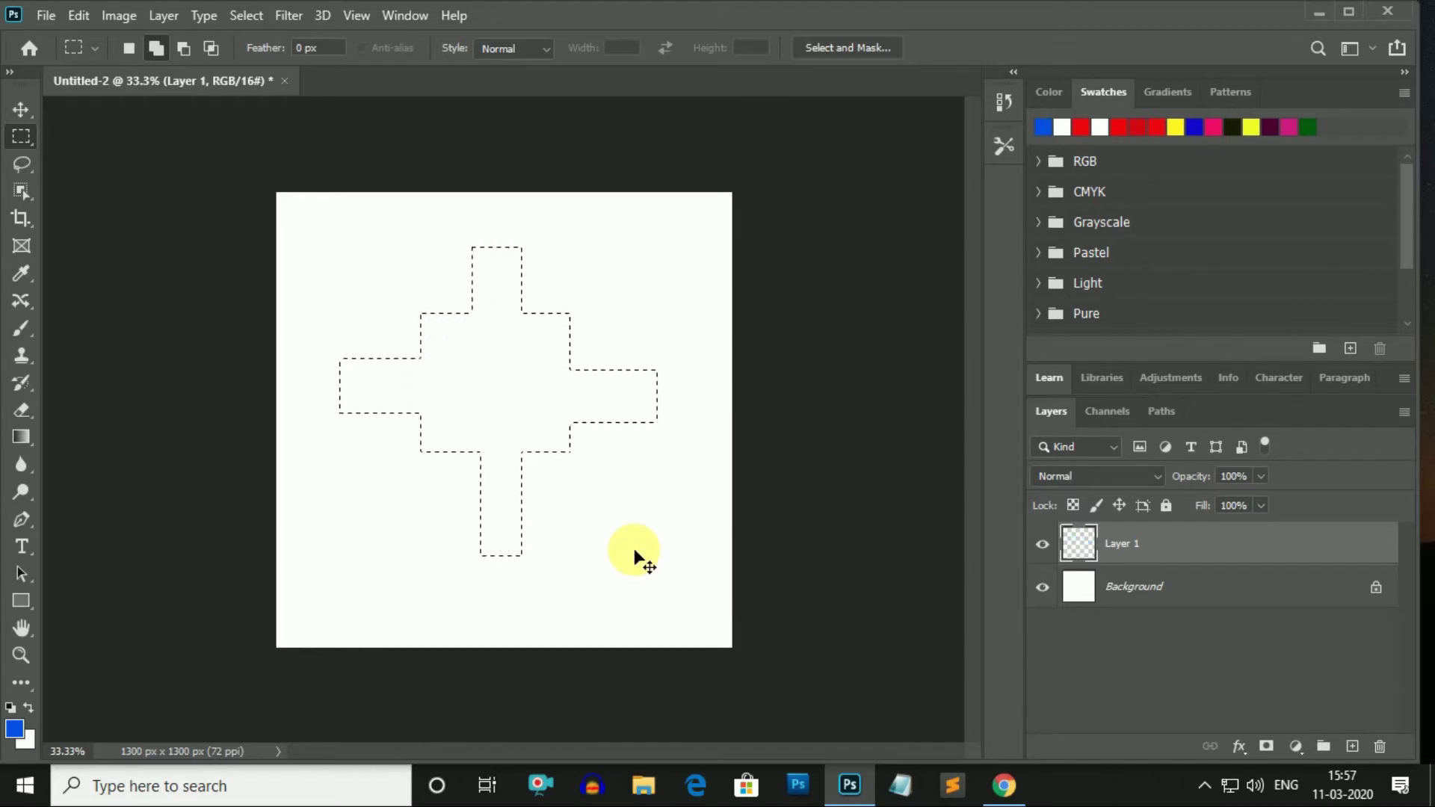
key(ctrl+d)
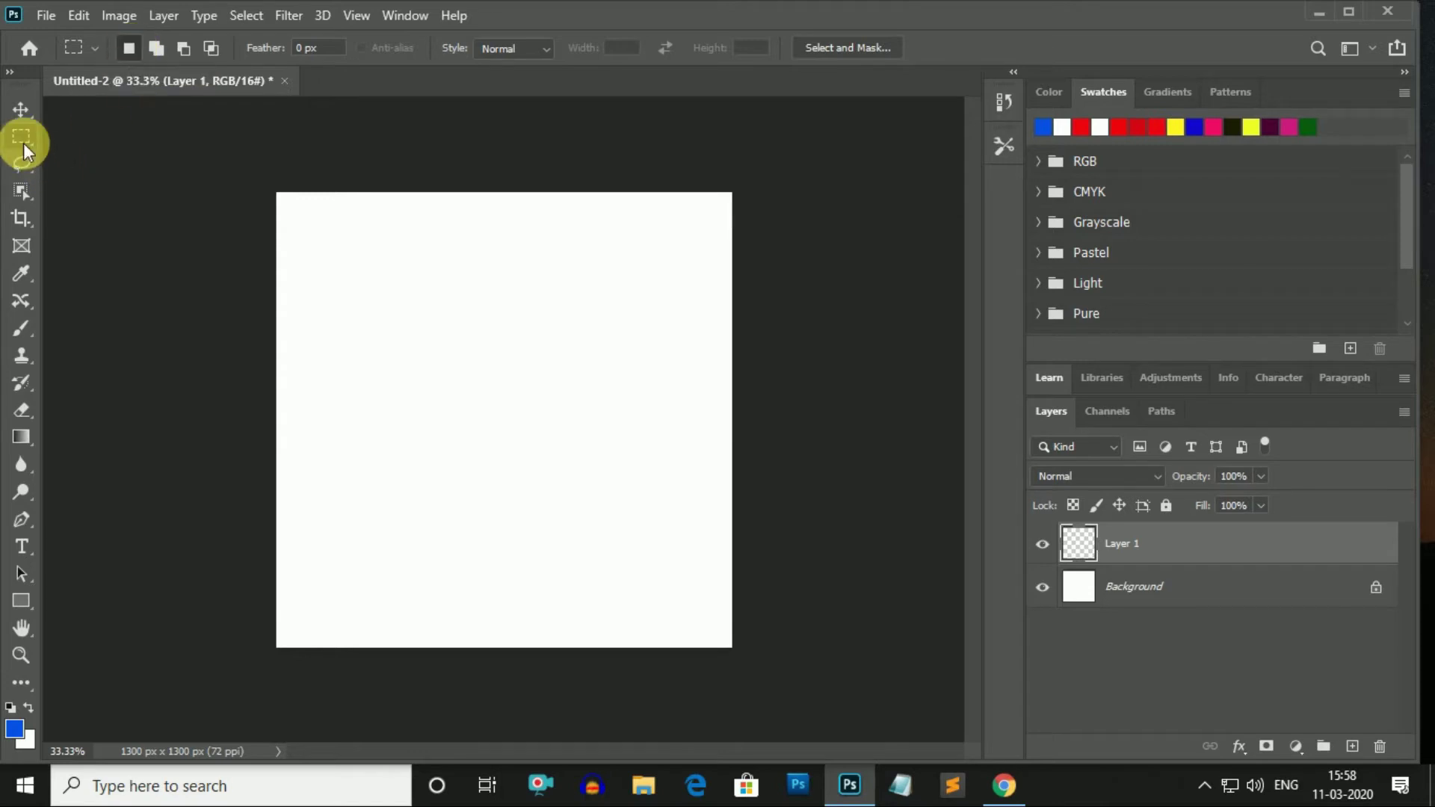
Draw a large rectangle and subtract notches from its top, right and left edges.
drag(426, 281, 614, 463)
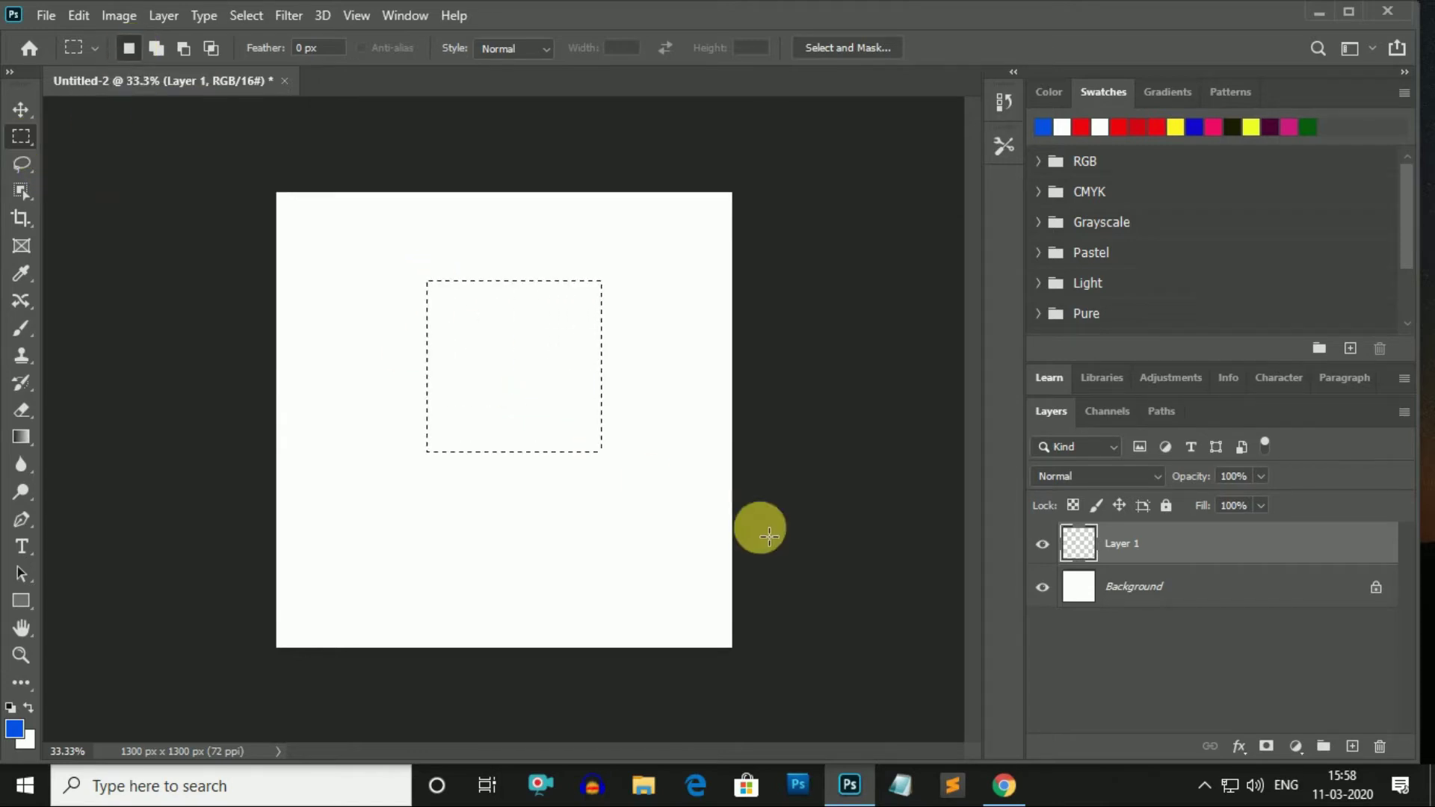
click(181, 49)
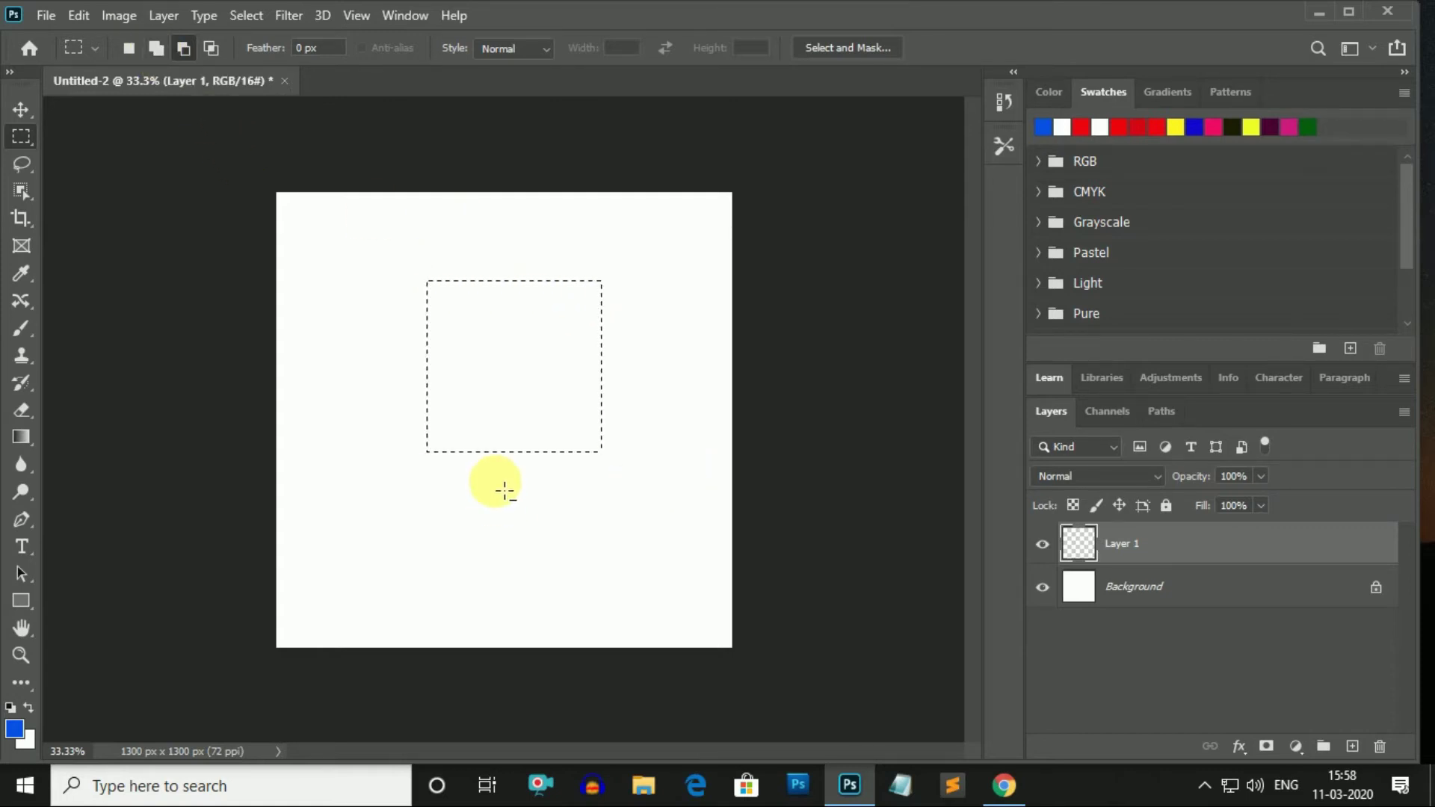
click(184, 51)
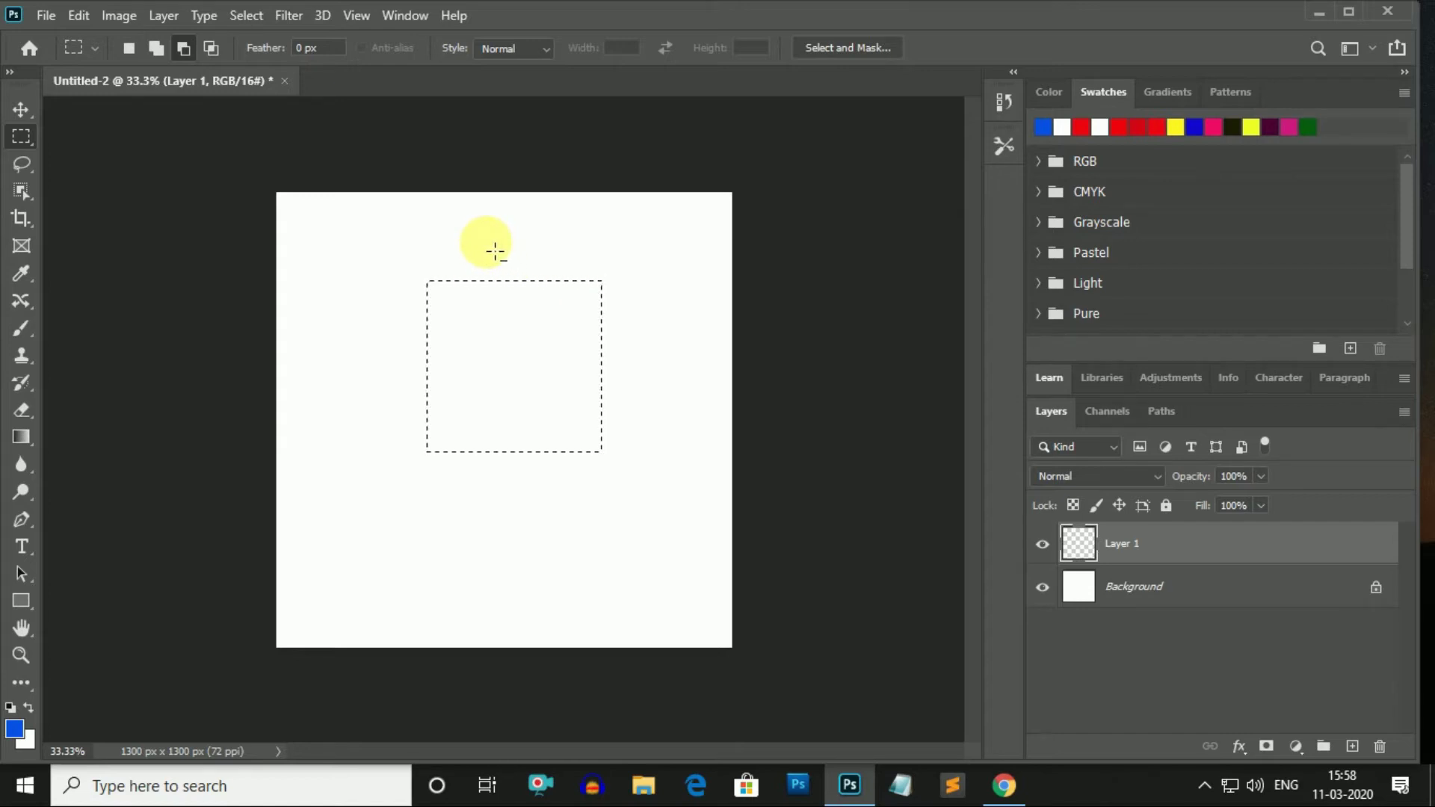
drag(495, 252, 546, 356)
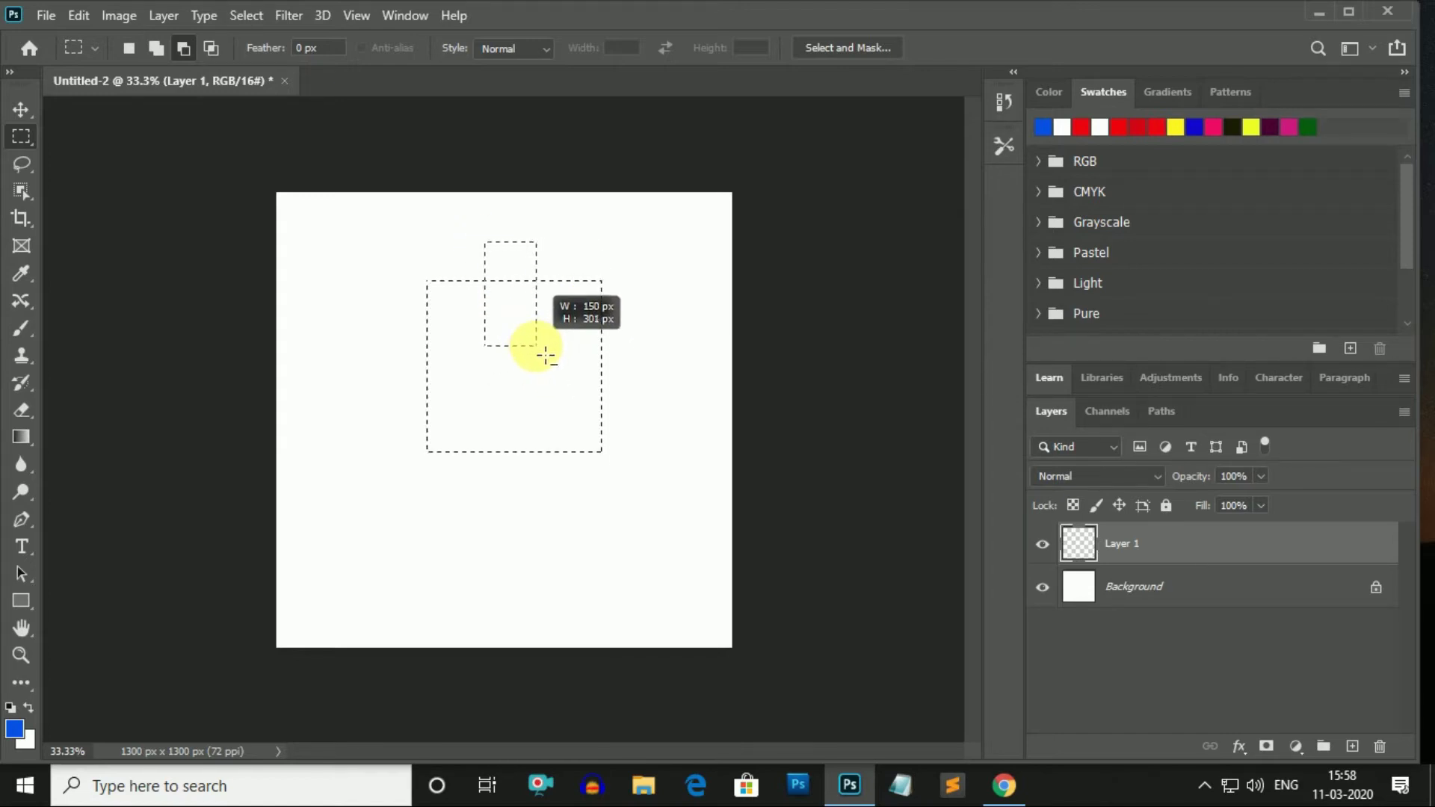
drag(547, 355, 612, 403)
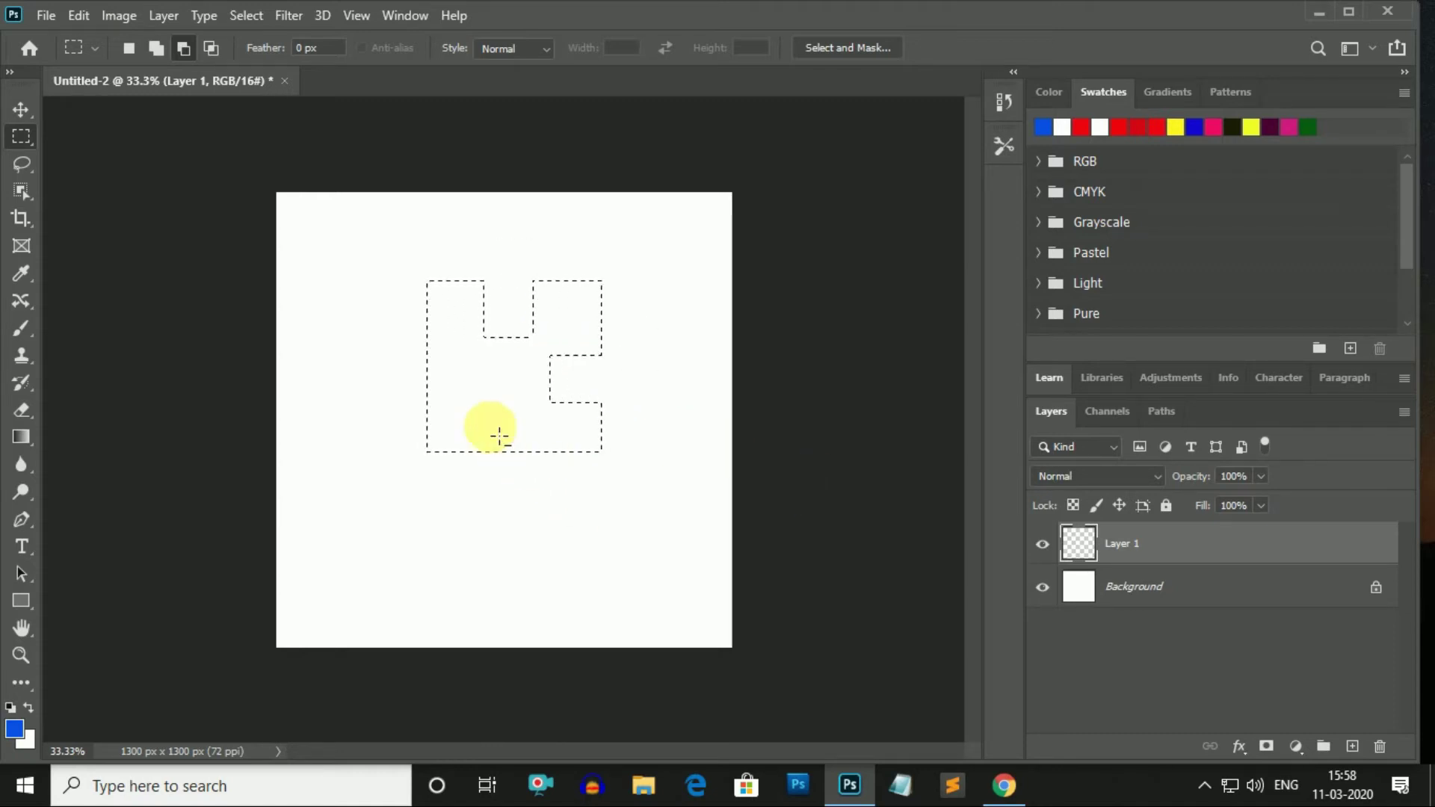
drag(506, 427, 543, 466)
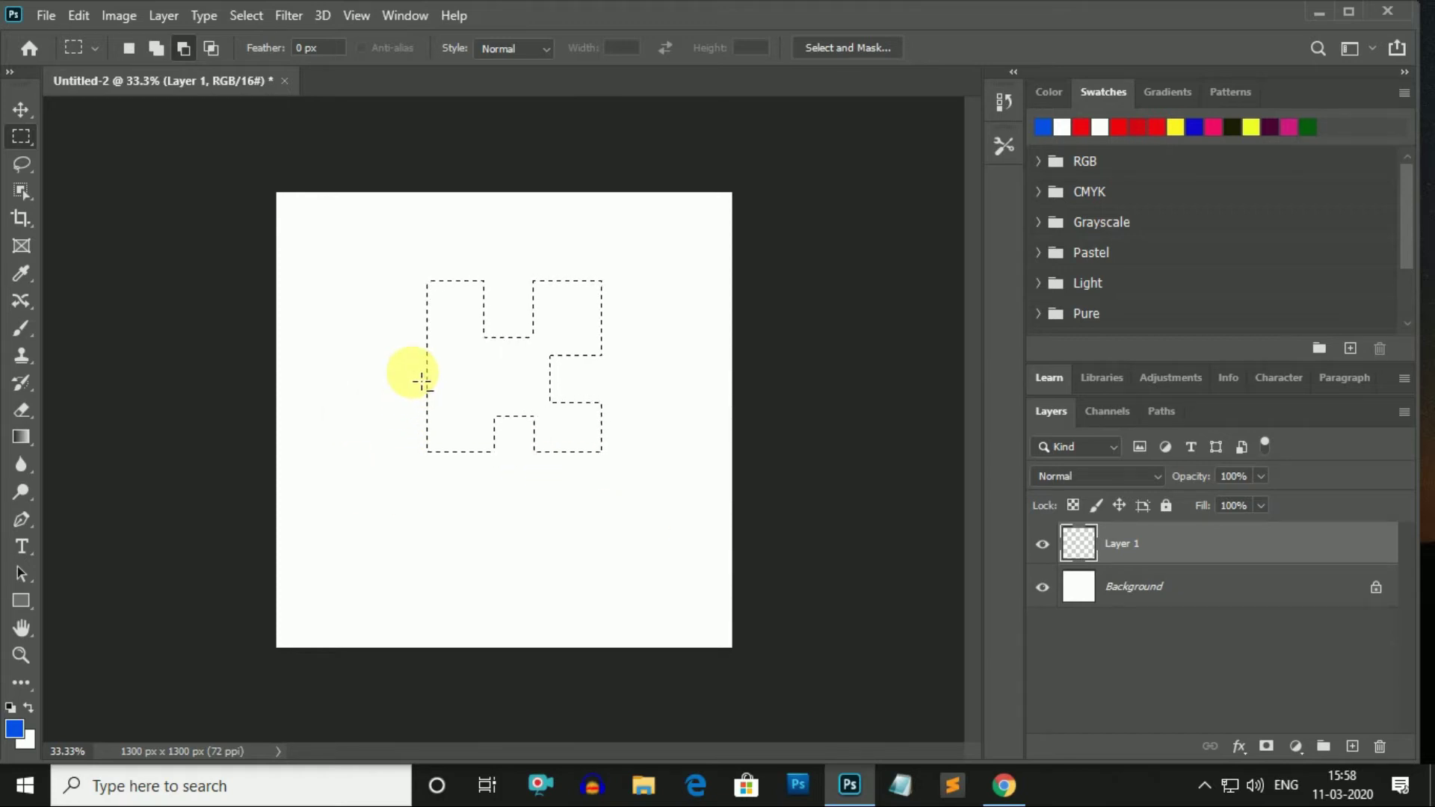
drag(419, 369, 489, 412)
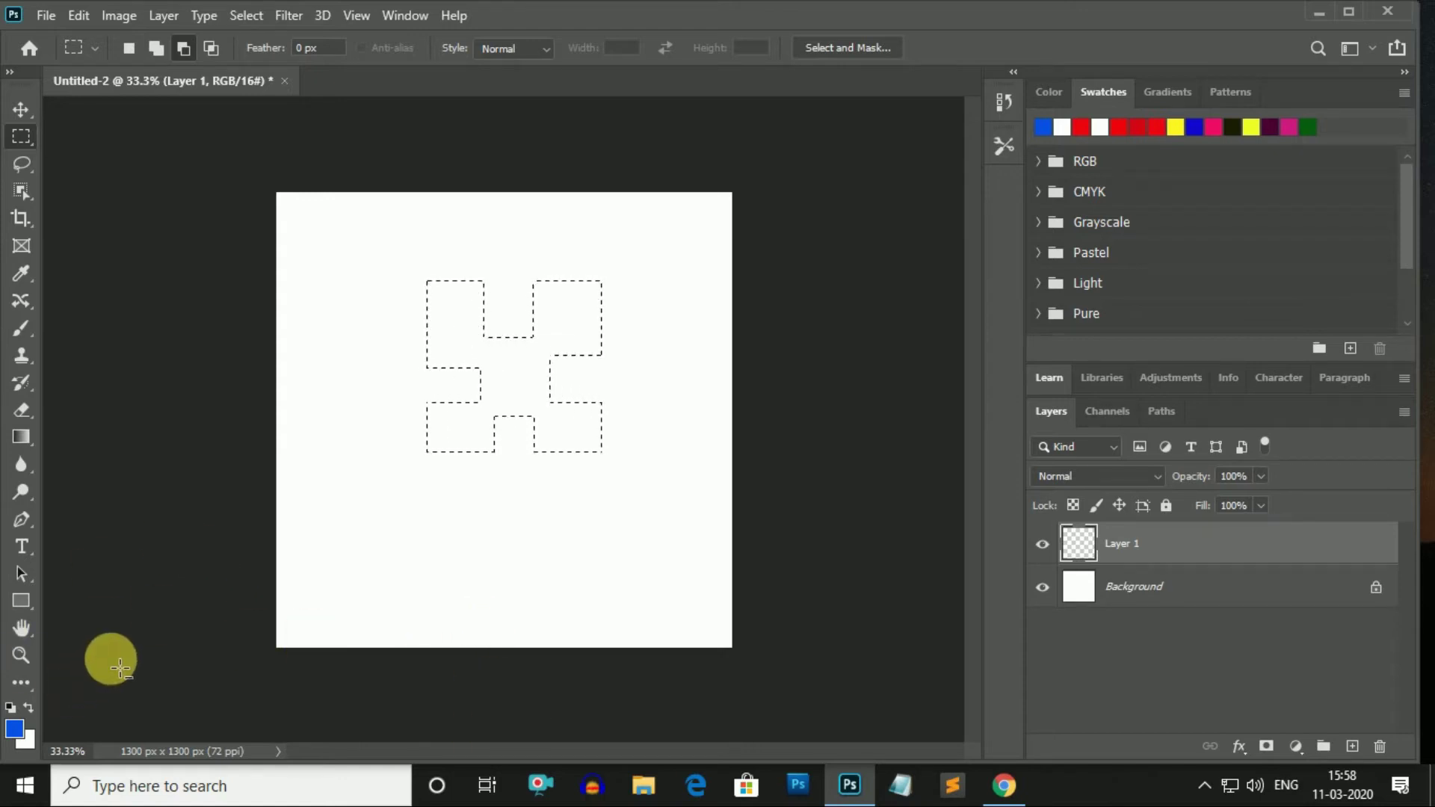
Fill the notched shape blue, undo it, deselect, and draw a new rectangle near centre.
key(alt+BackSpace)
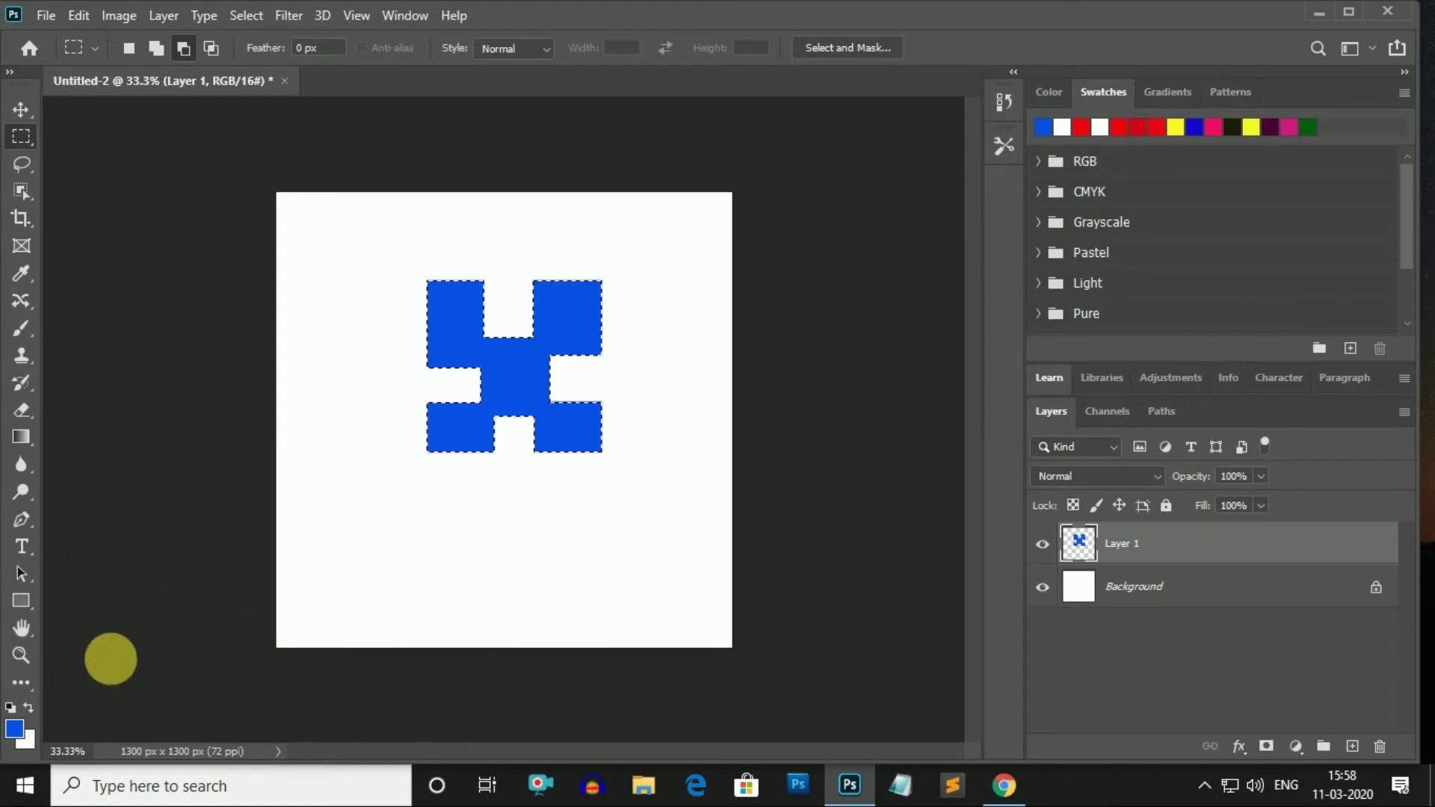
key(ctrl+d)
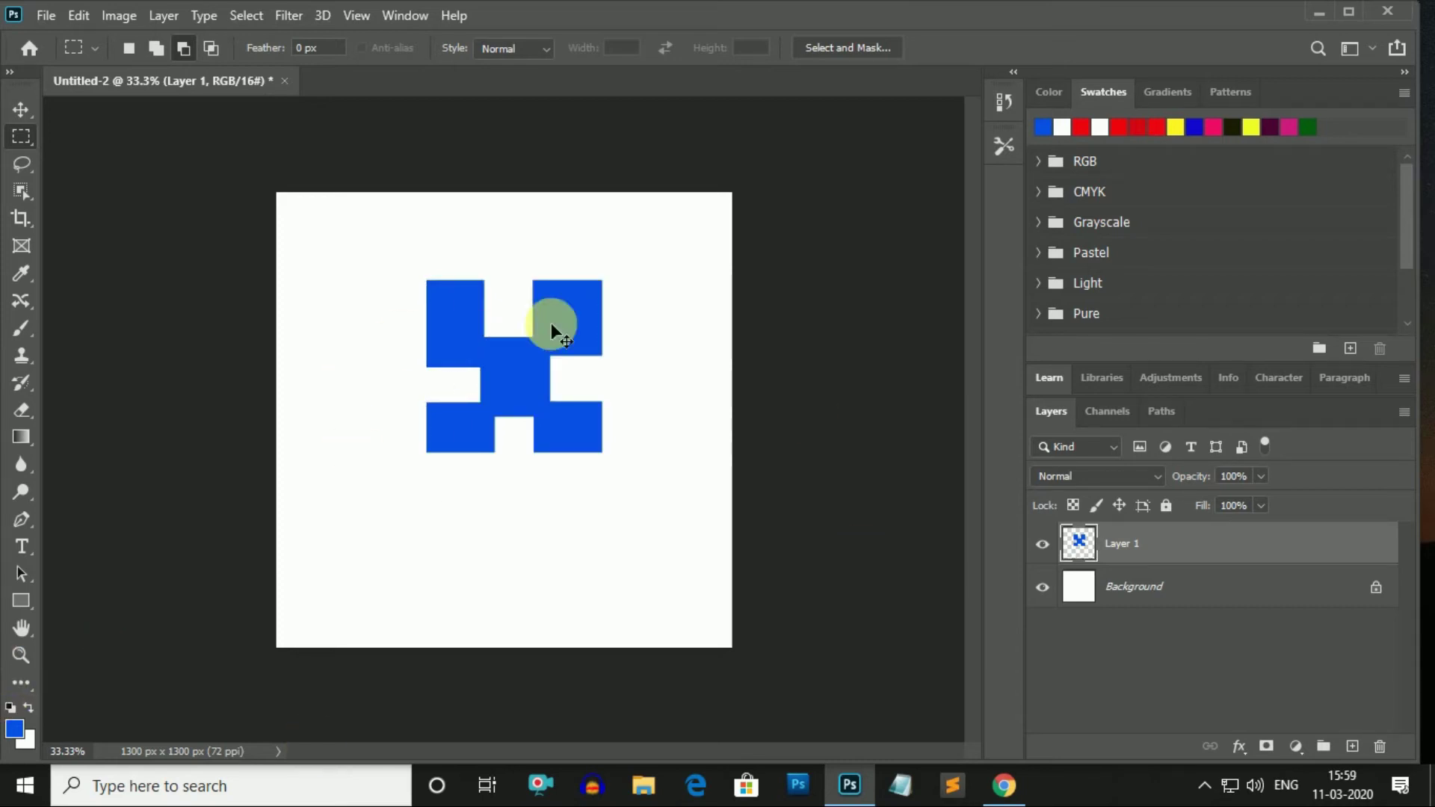
key(ctrl+z)
key(ctrl+z)
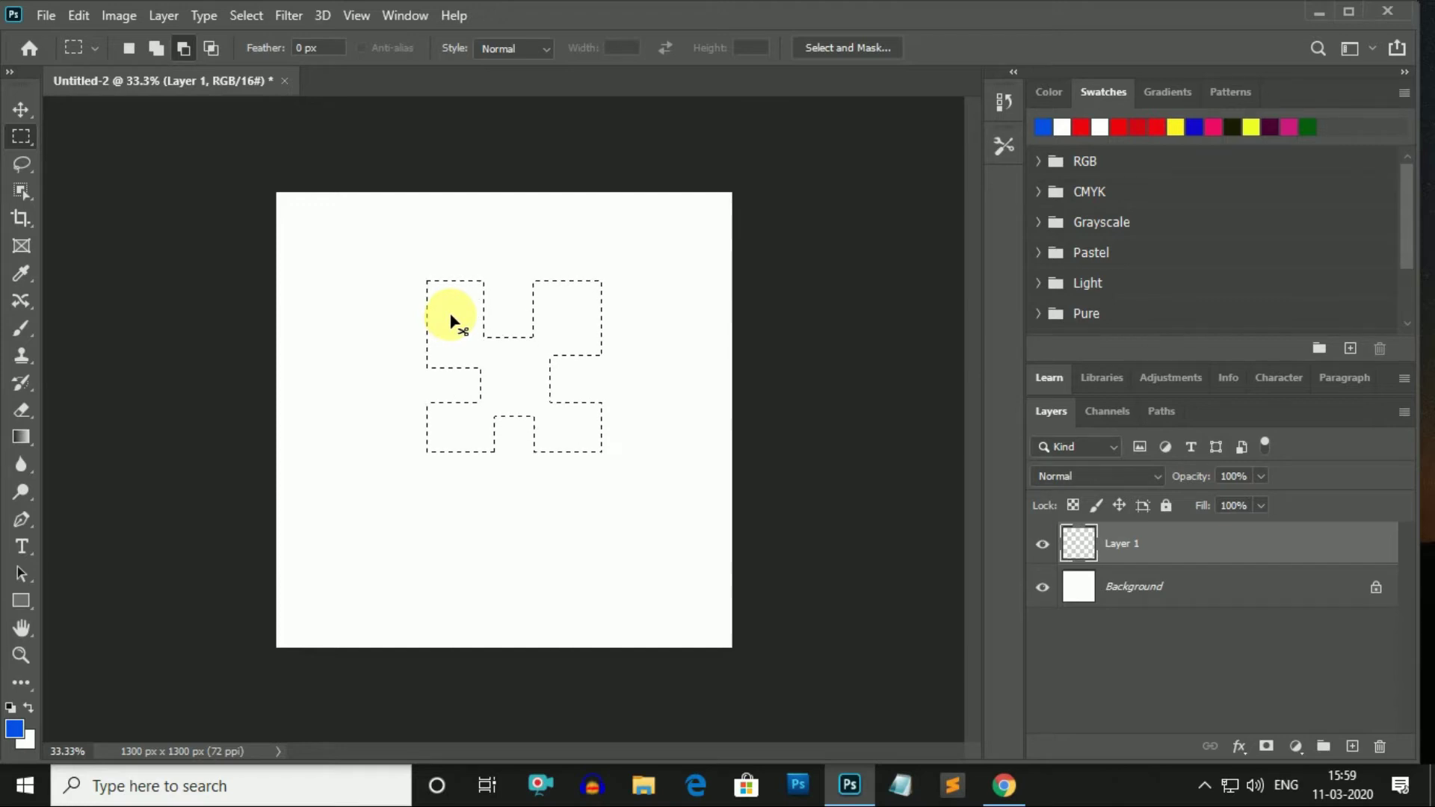
key(ctrl+d)
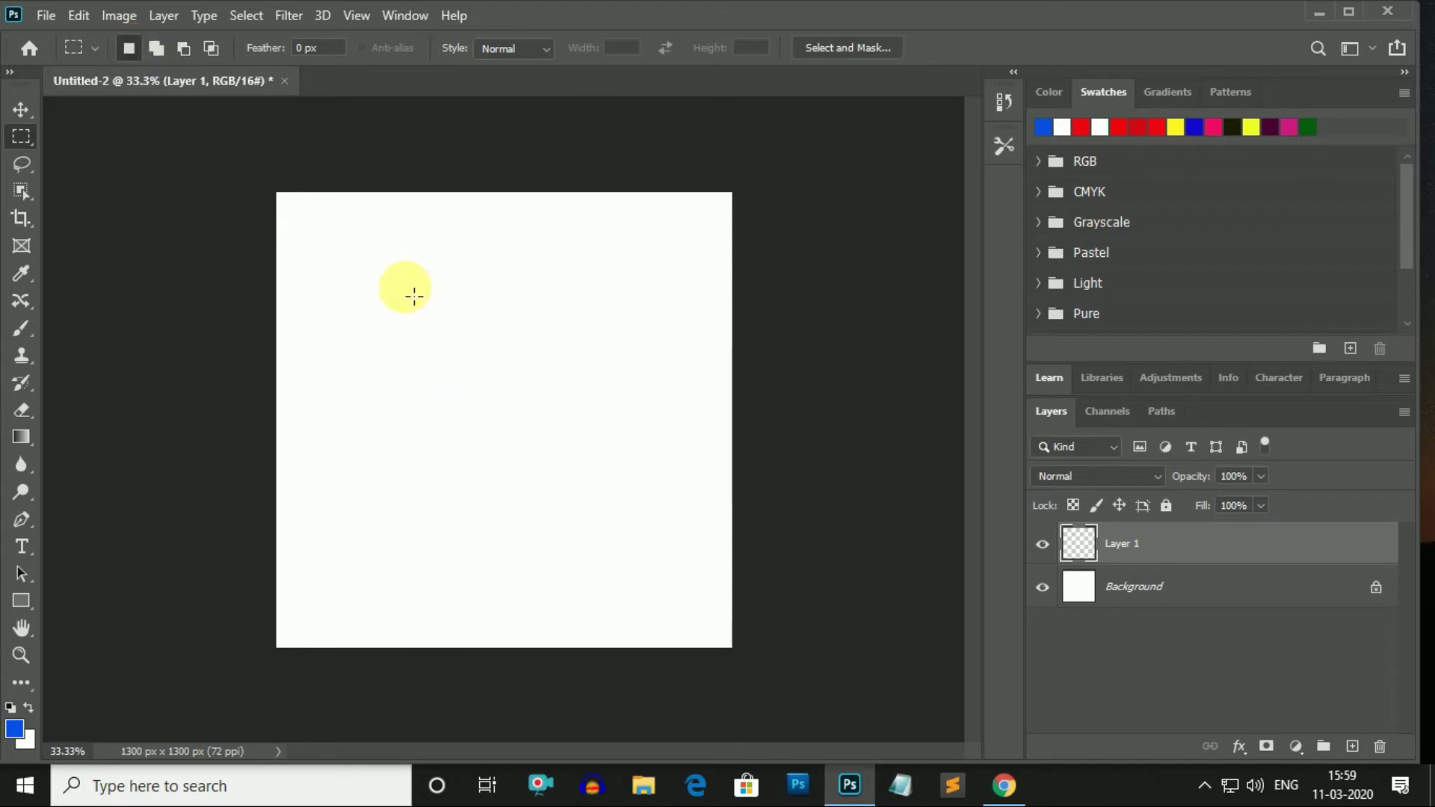
drag(395, 286, 588, 471)
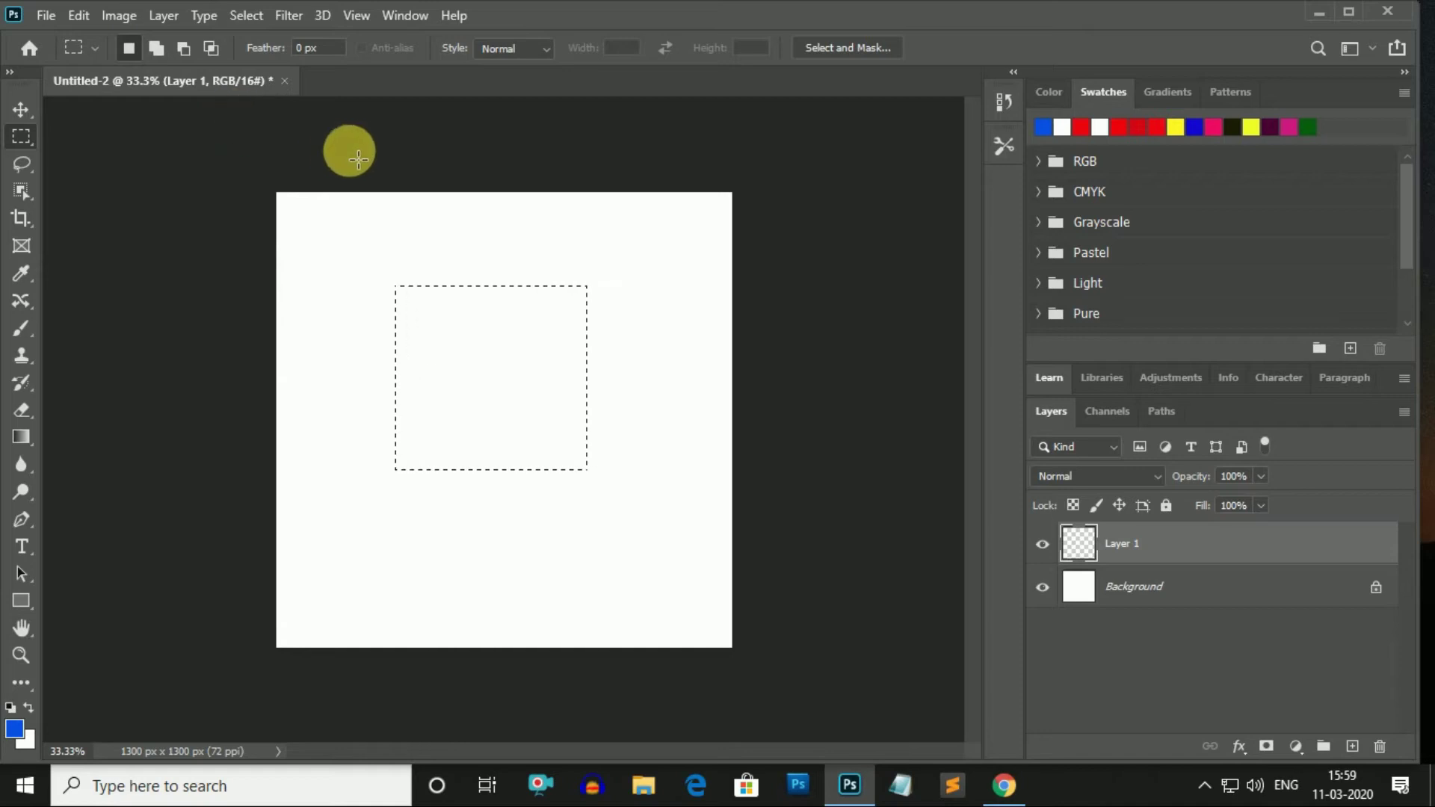
Try an intersecting rectangle, then clear it and return to Rectangular Marquee in New selection mode.
click(212, 47)
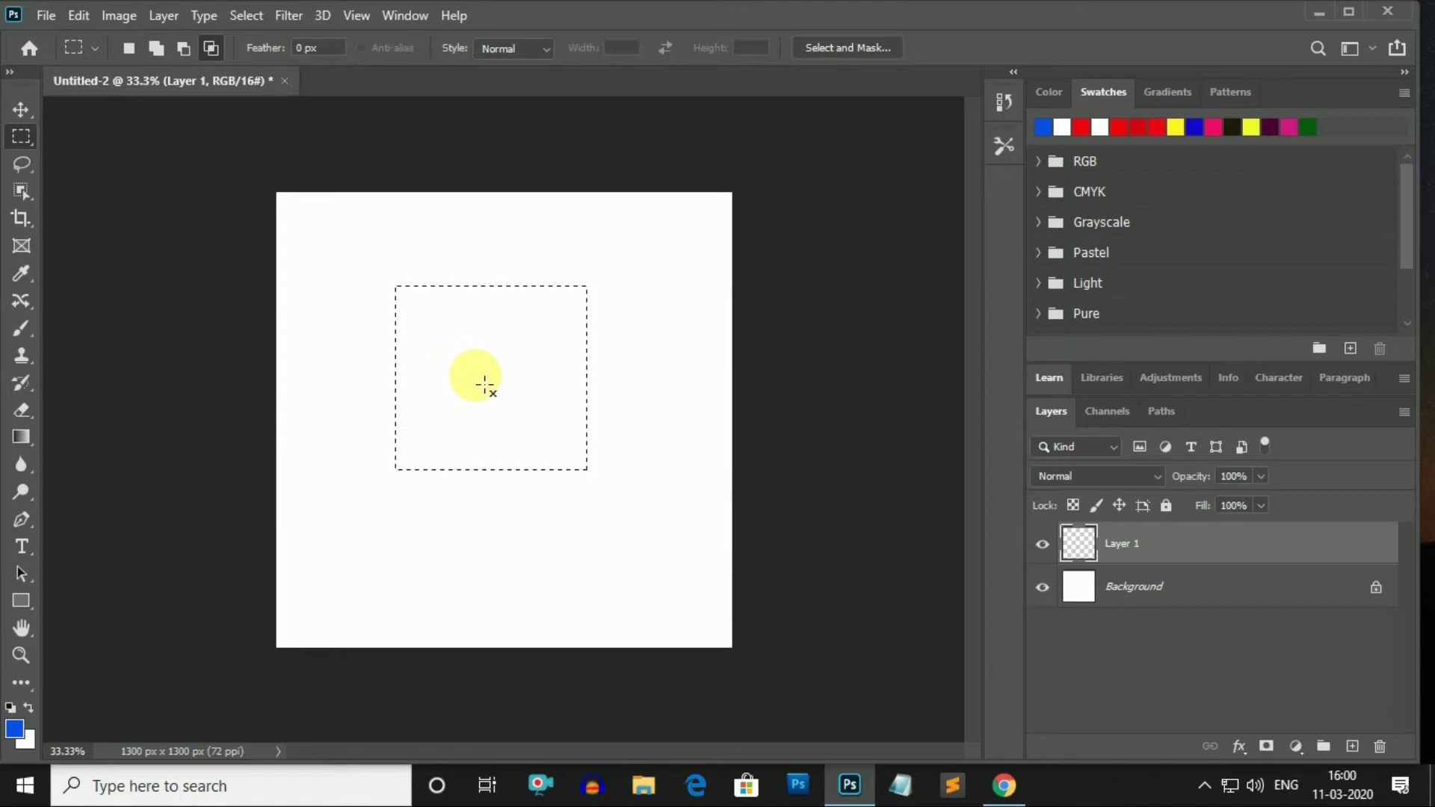
drag(475, 376, 675, 554)
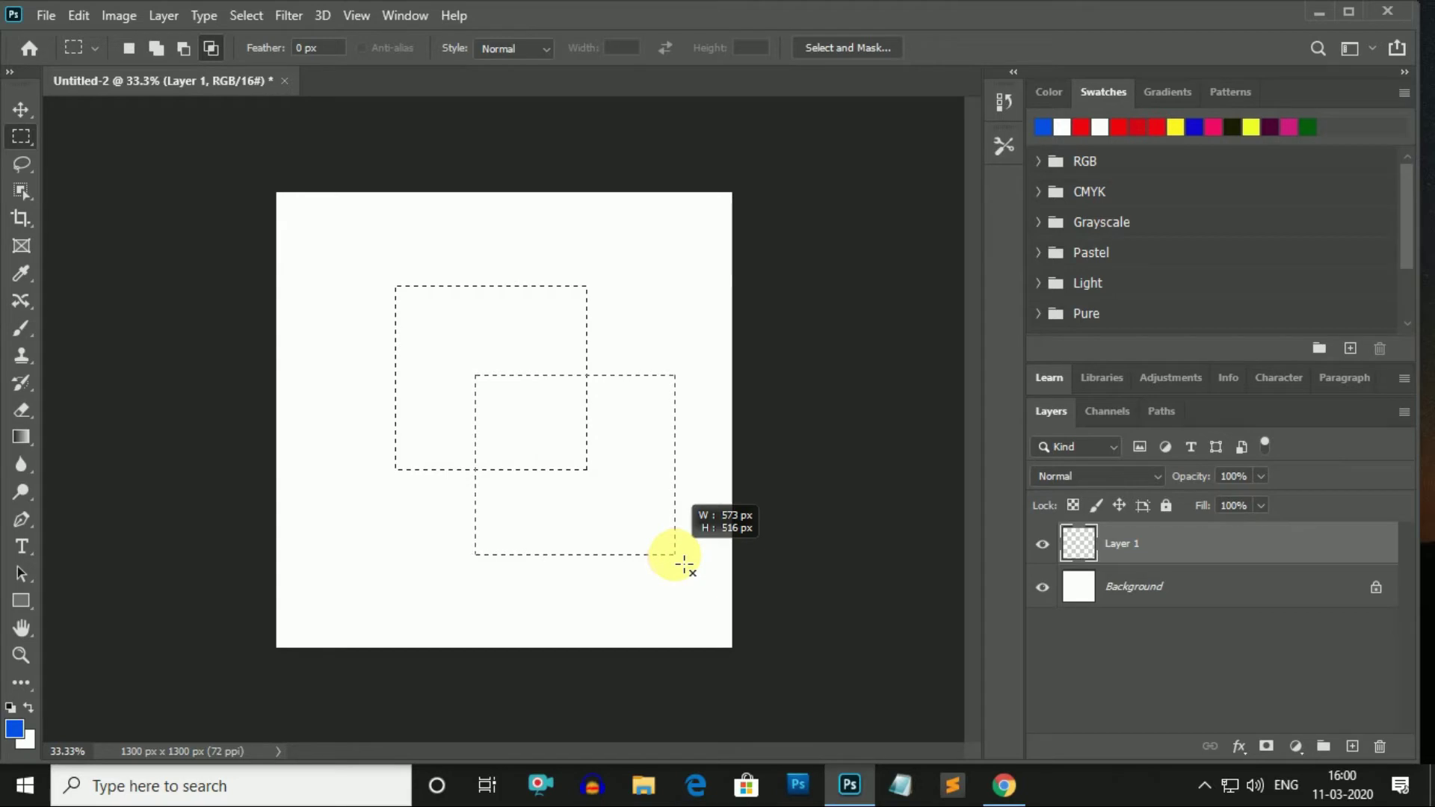
key(Escape)
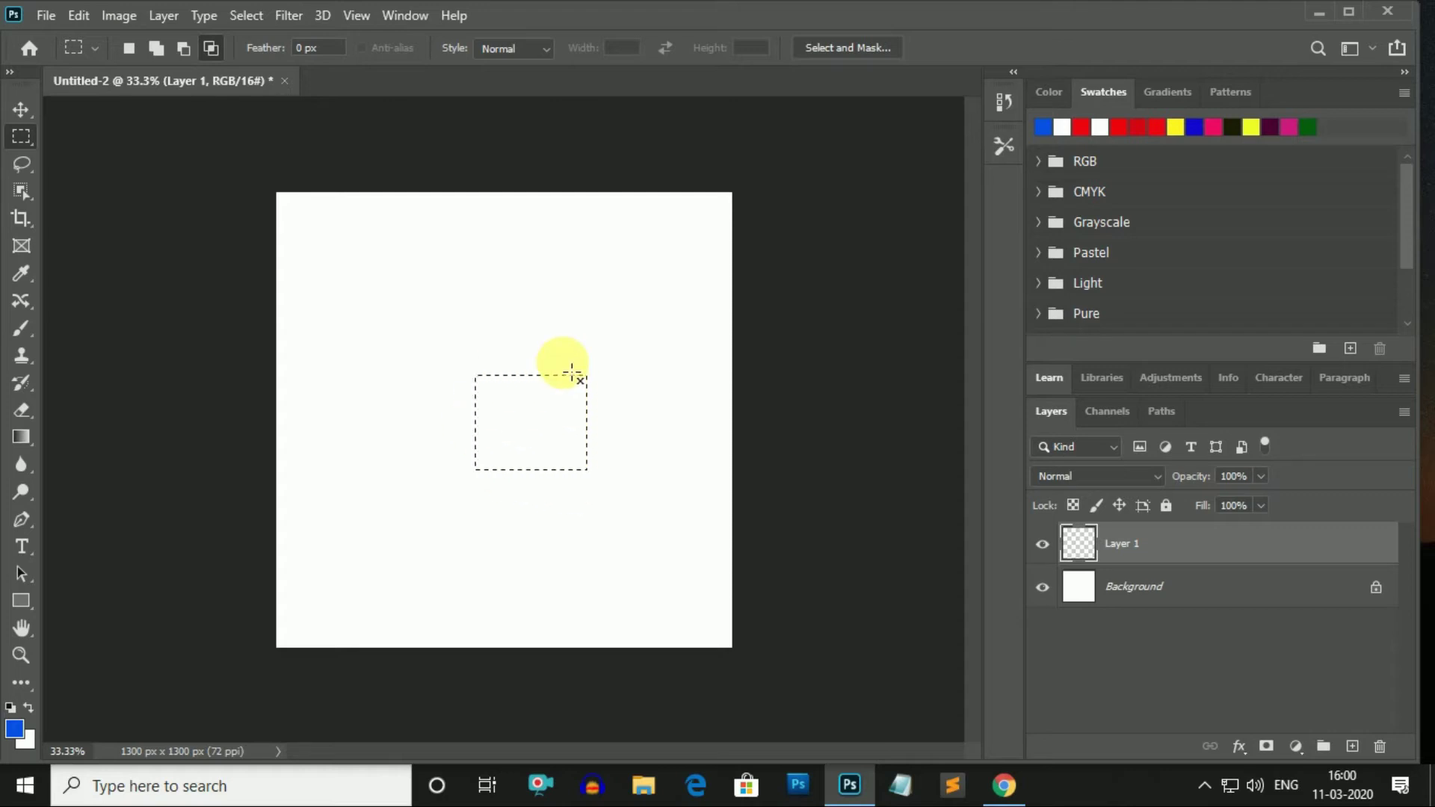
click(328, 247)
right_click(22, 138)
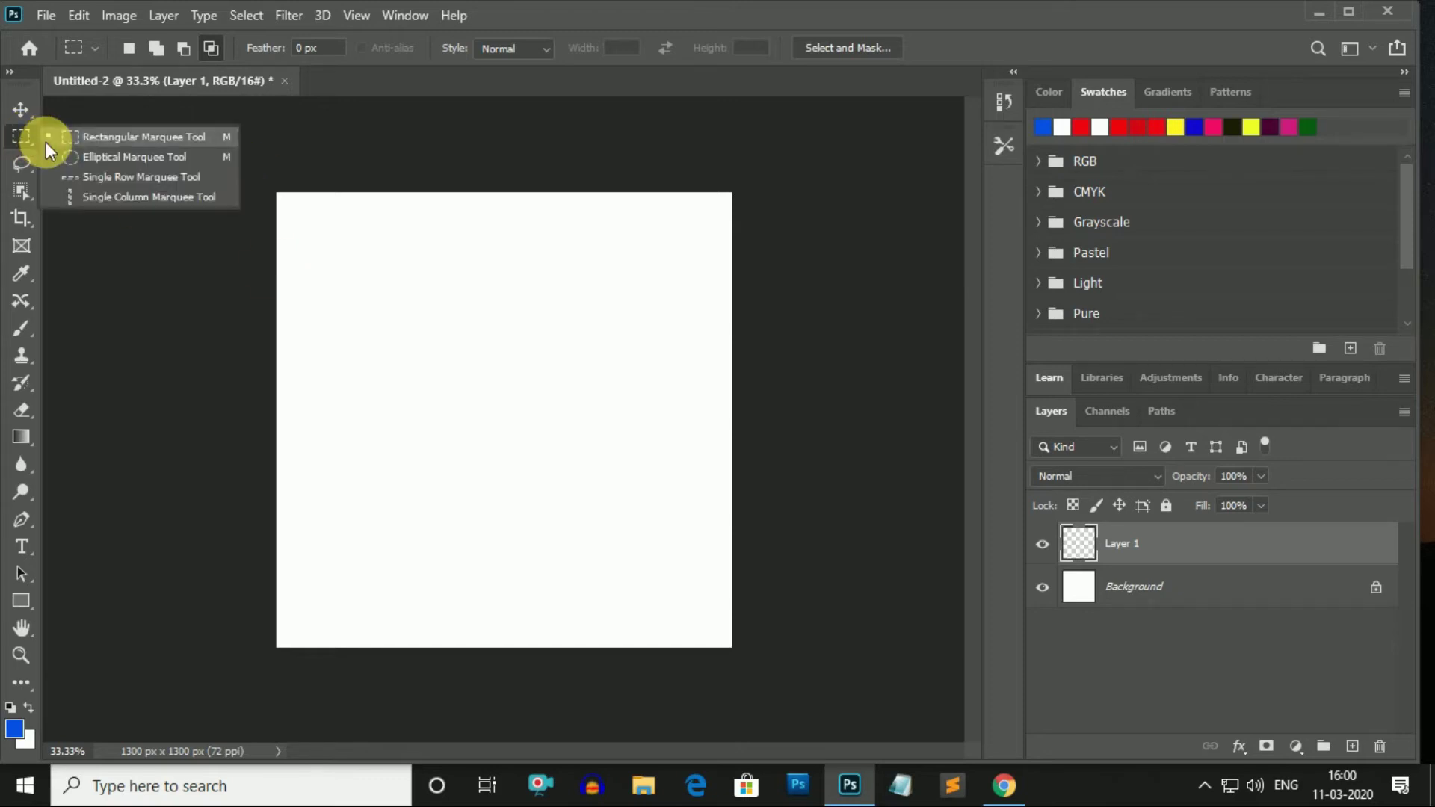
click(26, 136)
click(128, 49)
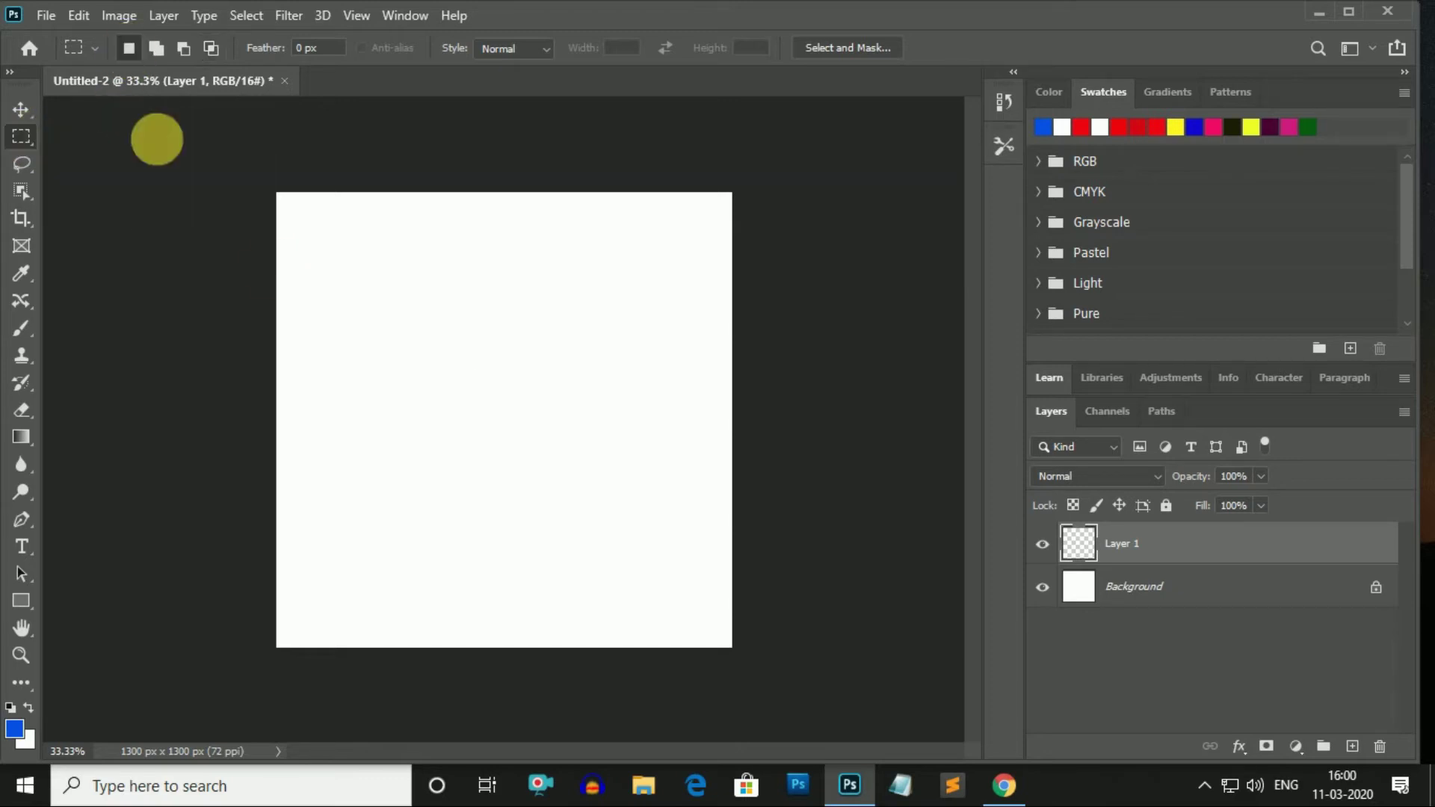
Intersect an upper-left rectangle with an overlapping lower-left one, keeping only their overlap.
drag(382, 281, 564, 459)
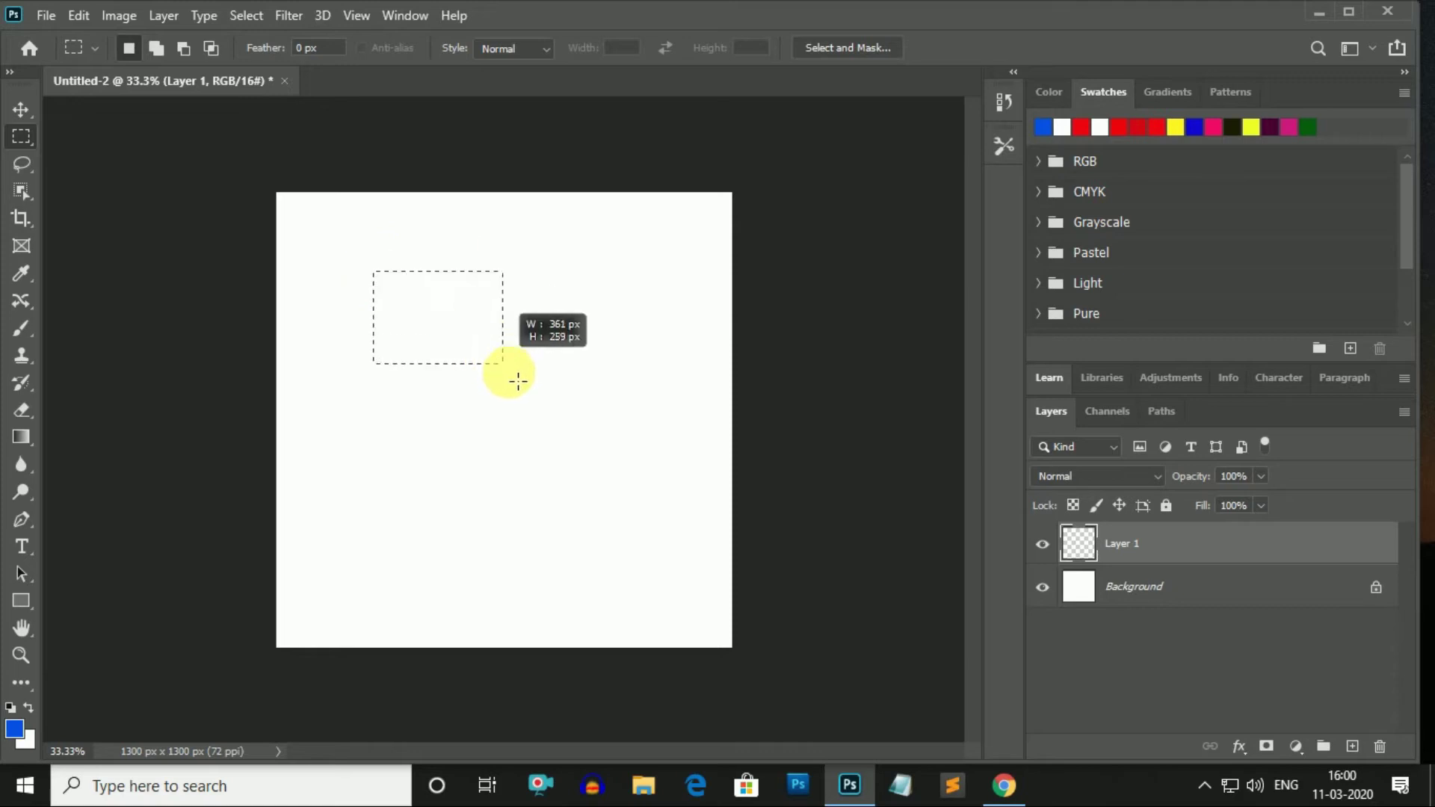
click(210, 47)
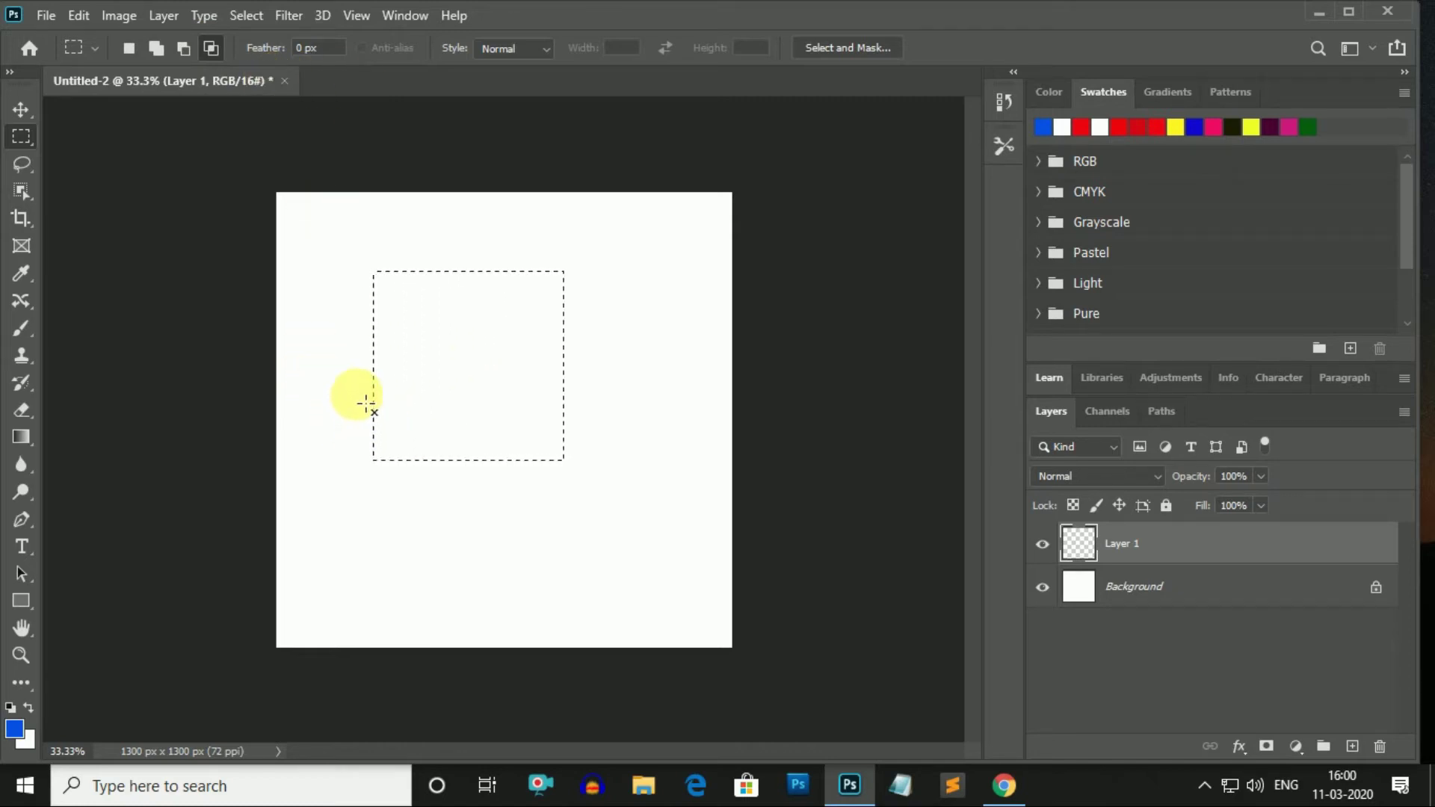
mouse_move(357, 394)
mouse_down()
mouse_move(497, 537)
mouse_move(476, 532)
mouse_up()
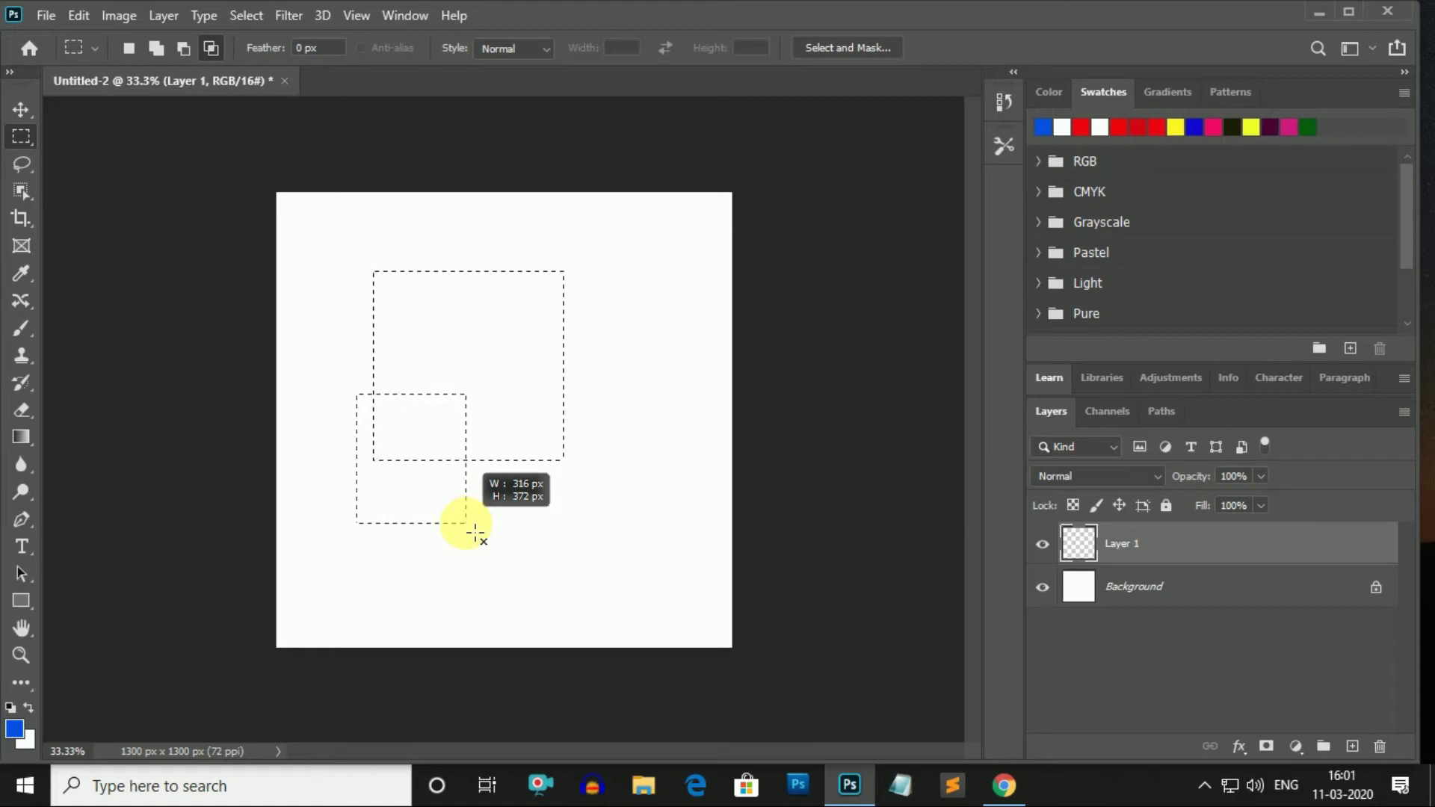
drag(475, 532, 474, 534)
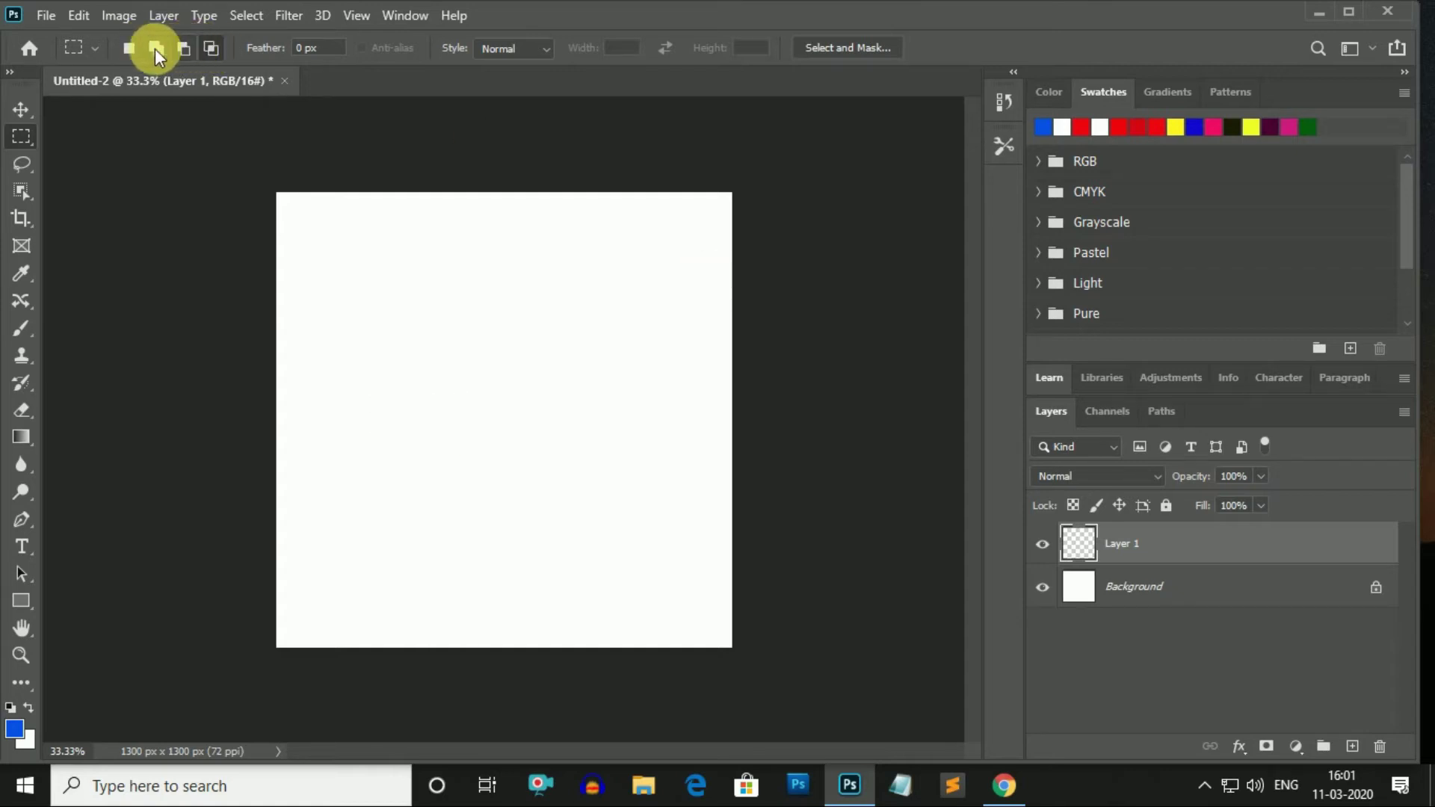
click(129, 48)
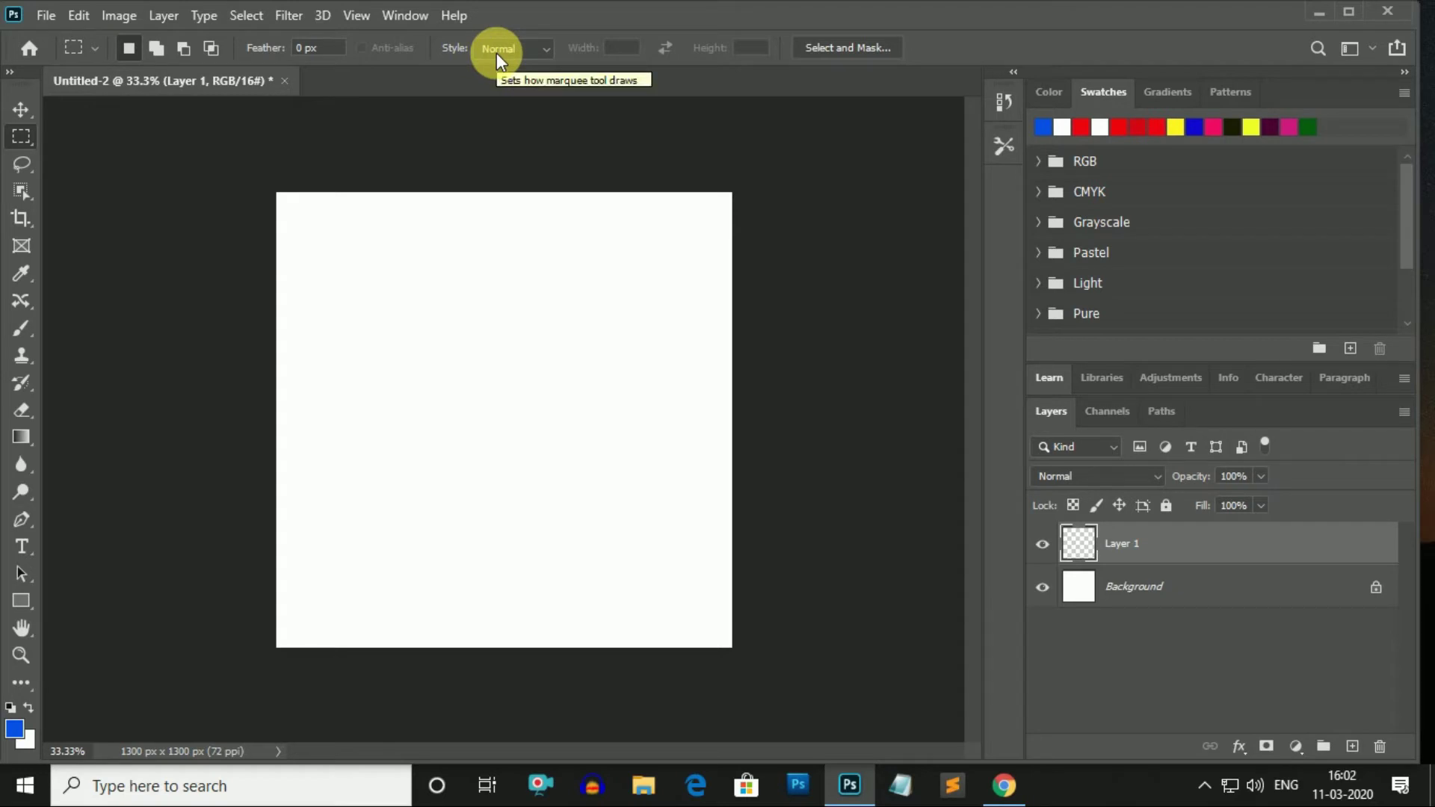
drag(325, 243, 469, 327)
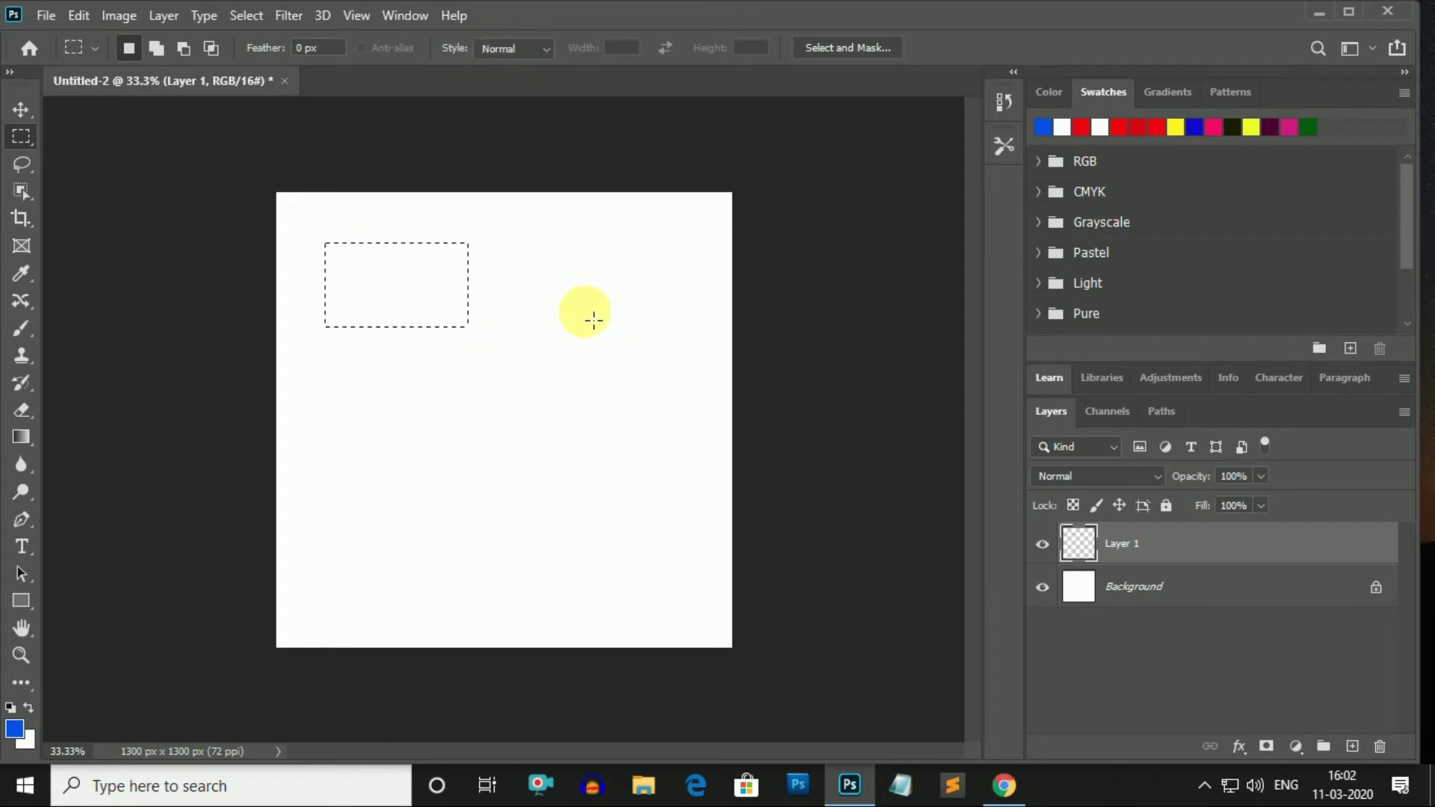
drag(538, 284, 607, 523)
drag(321, 275, 411, 397)
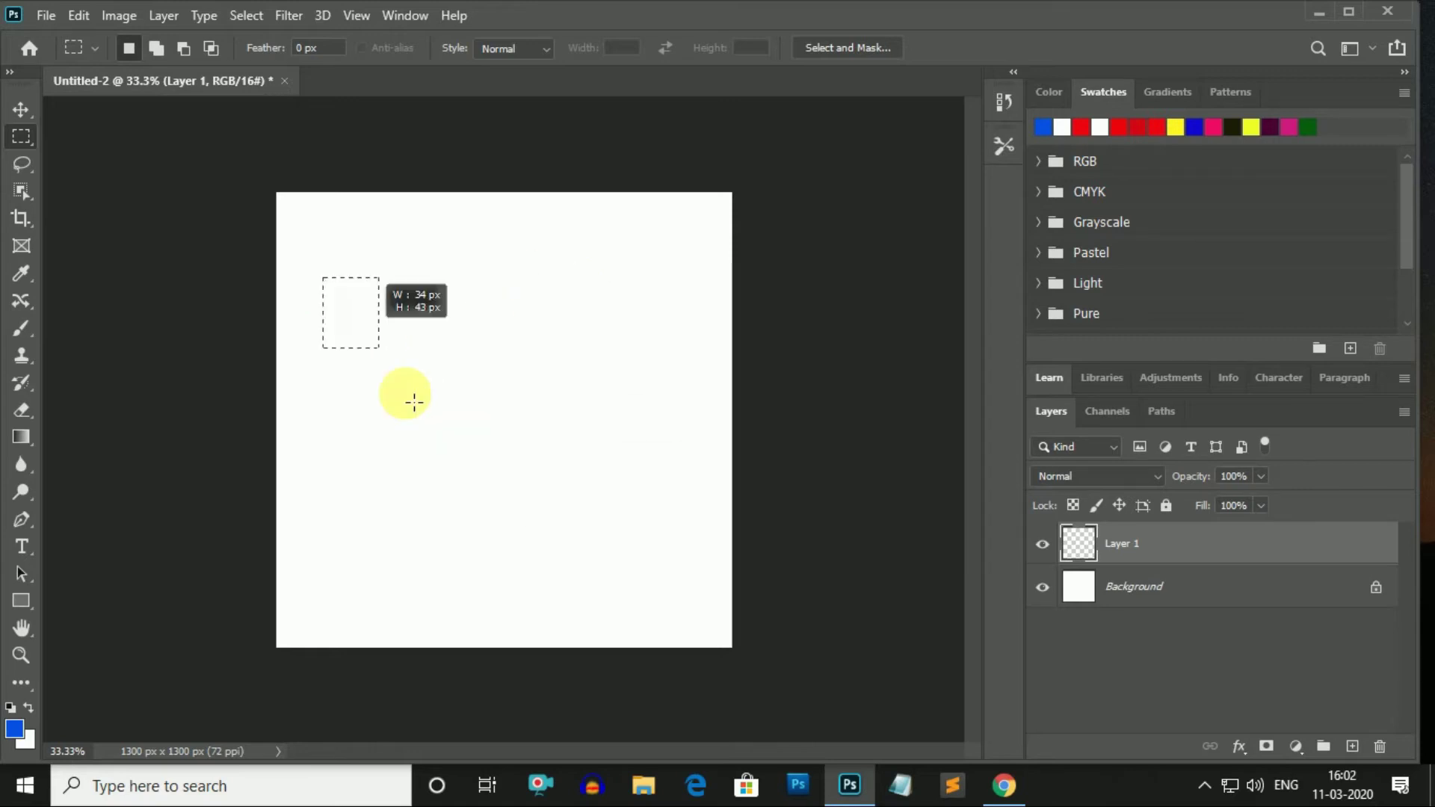
click(492, 441)
drag(438, 464, 323, 277)
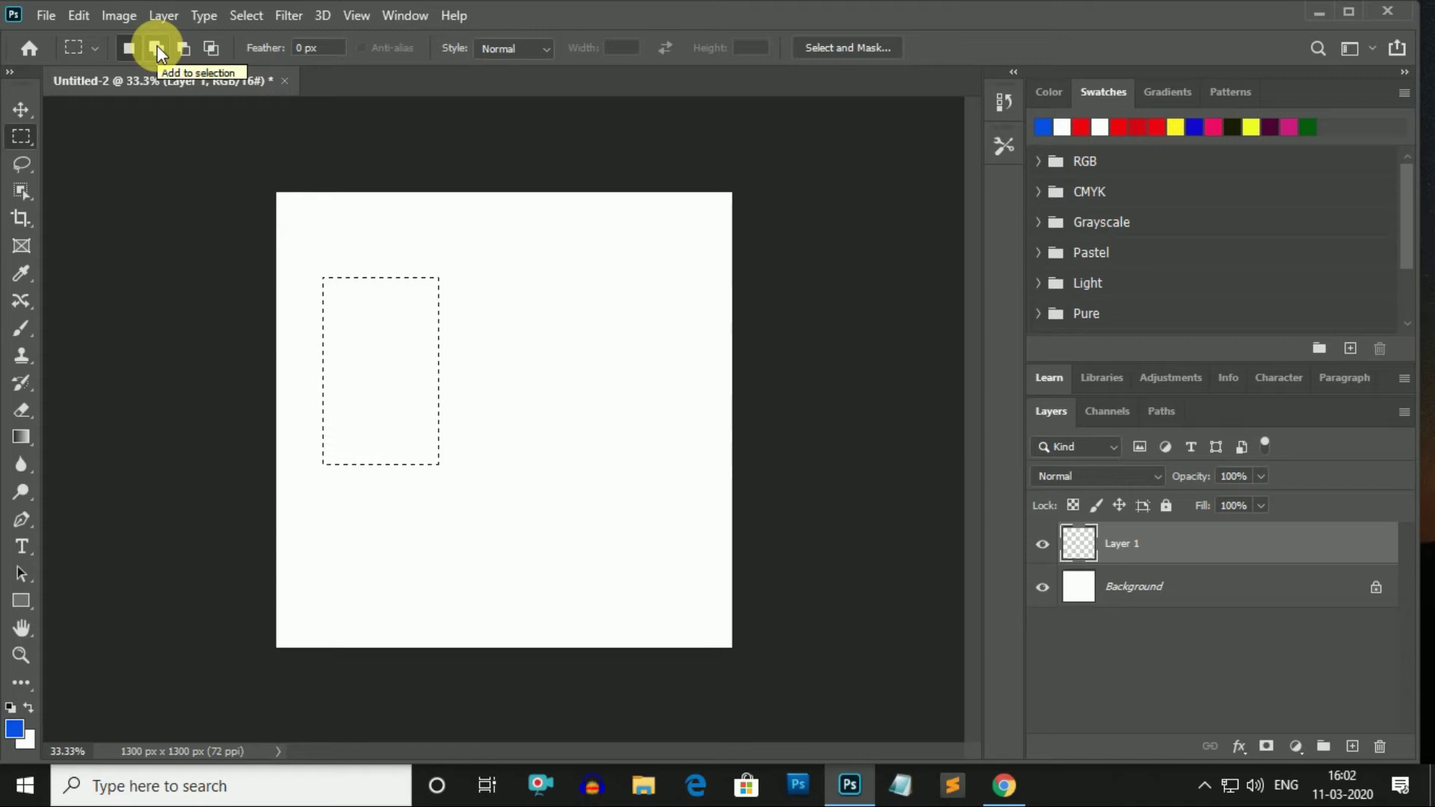
click(157, 46)
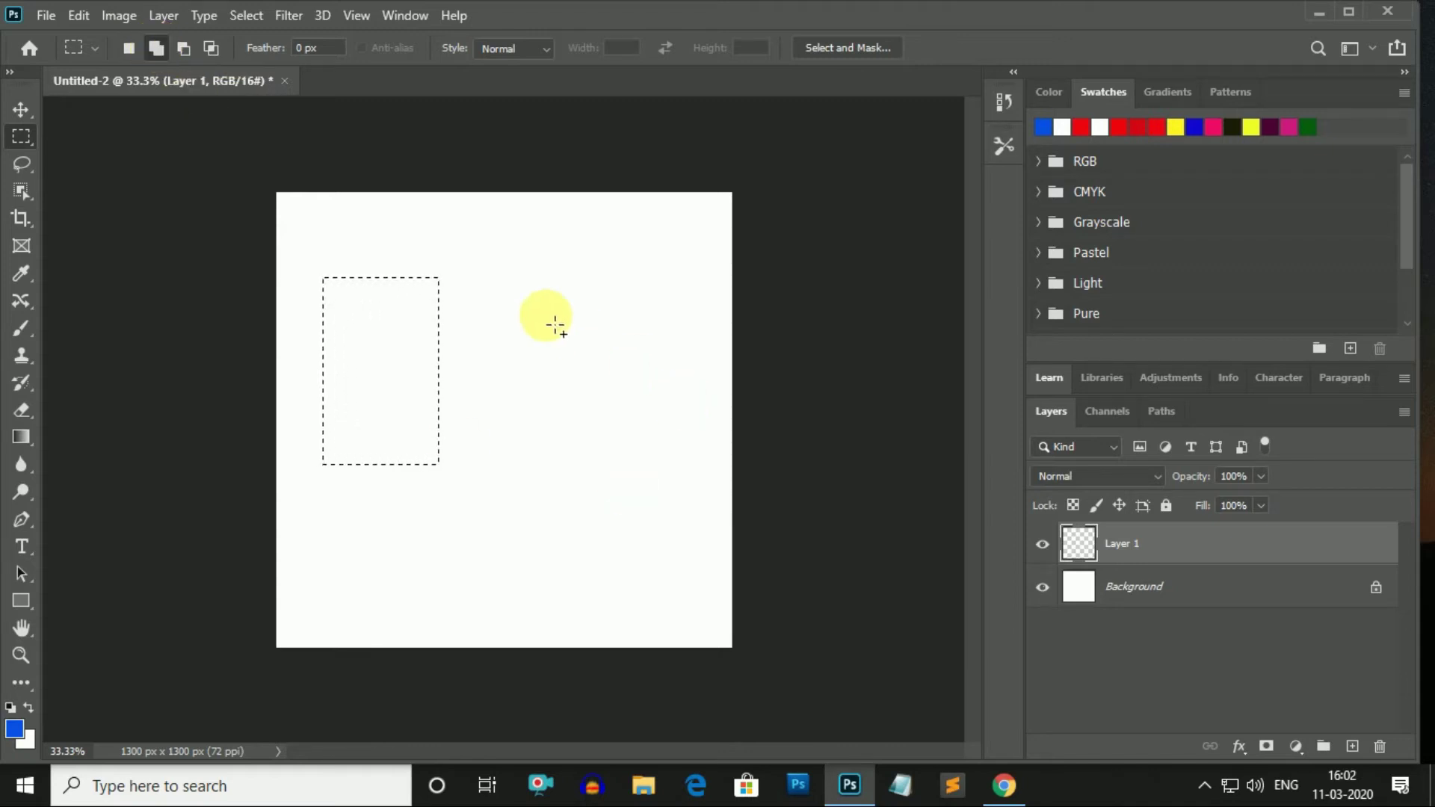
drag(494, 261, 546, 401)
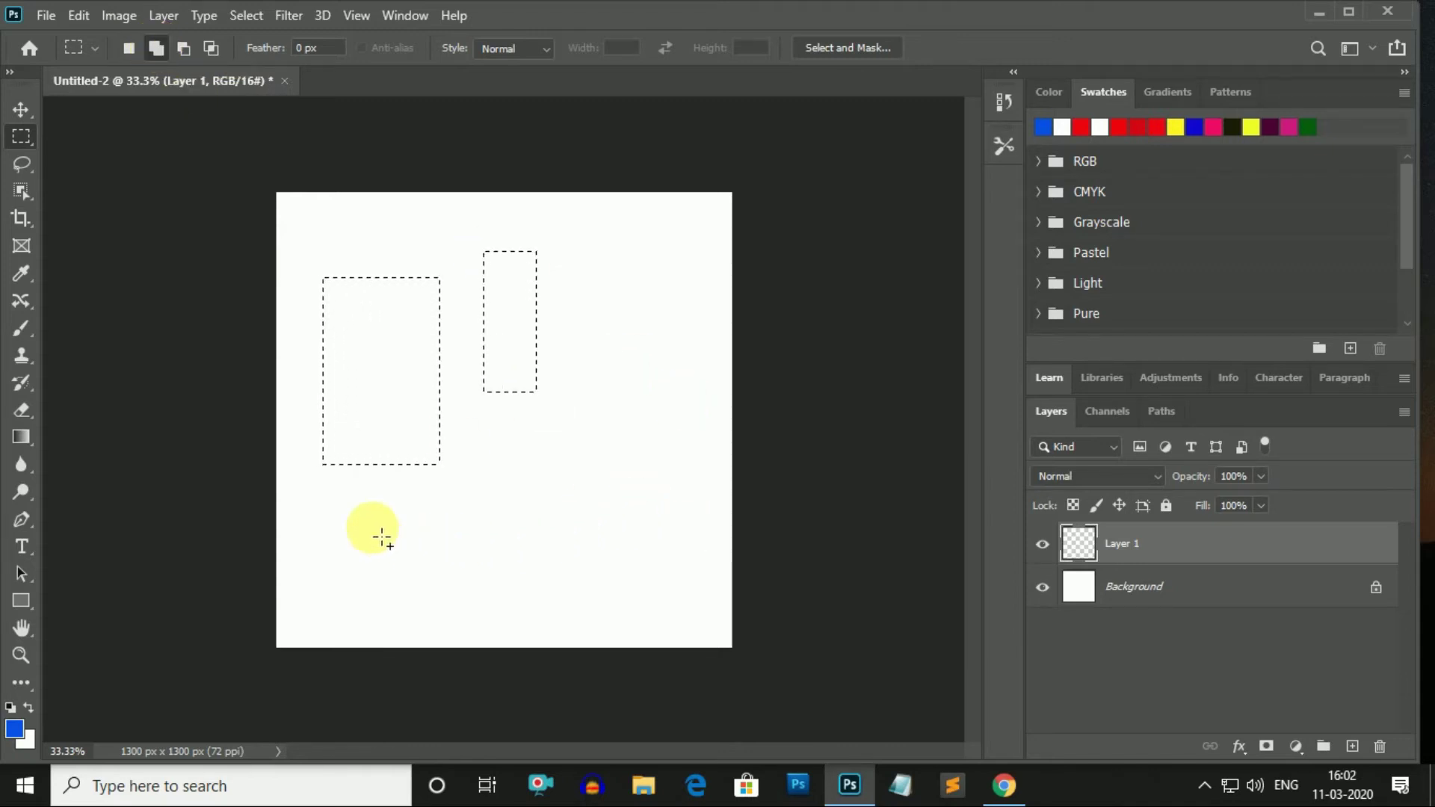
drag(381, 536, 625, 575)
drag(604, 252, 695, 484)
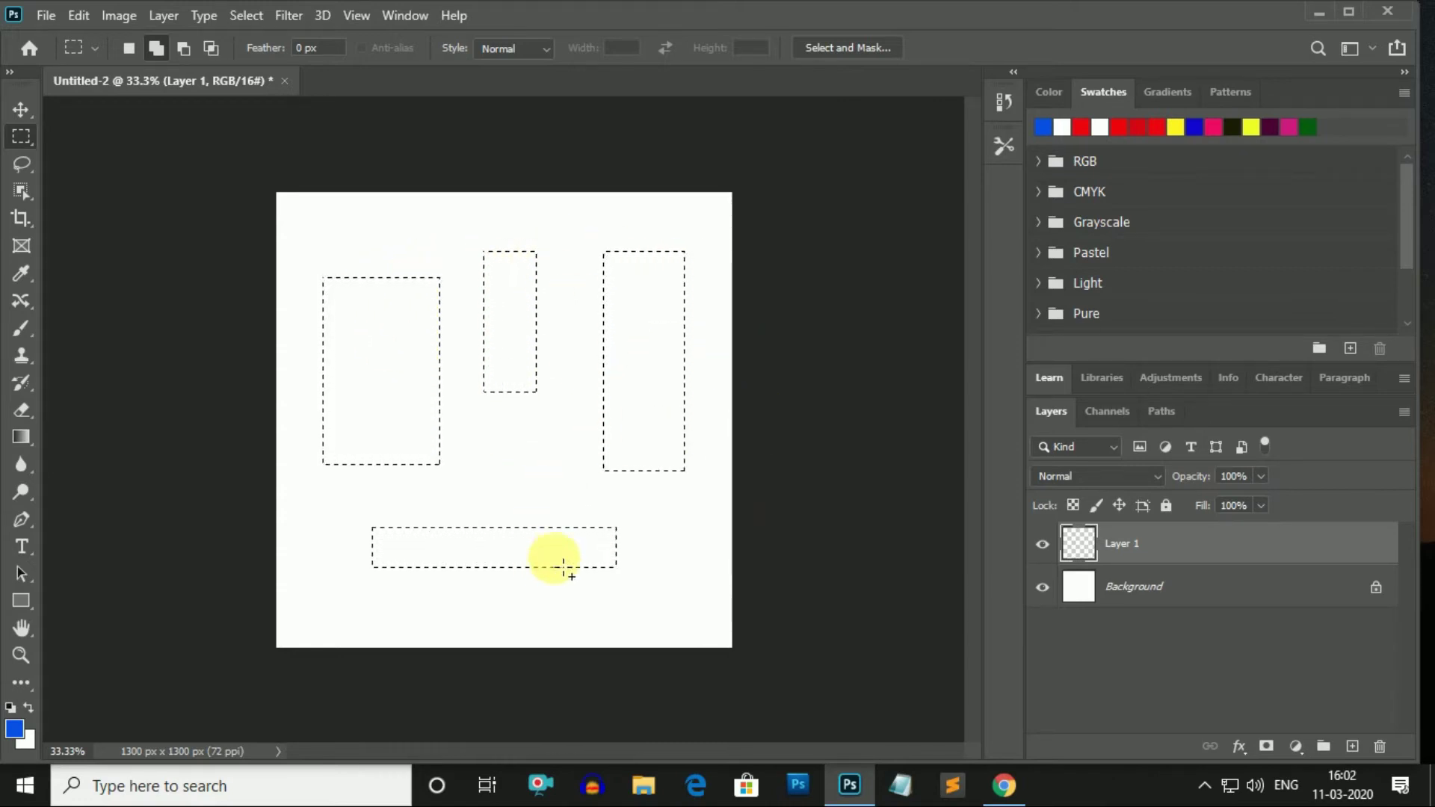
drag(503, 442, 551, 488)
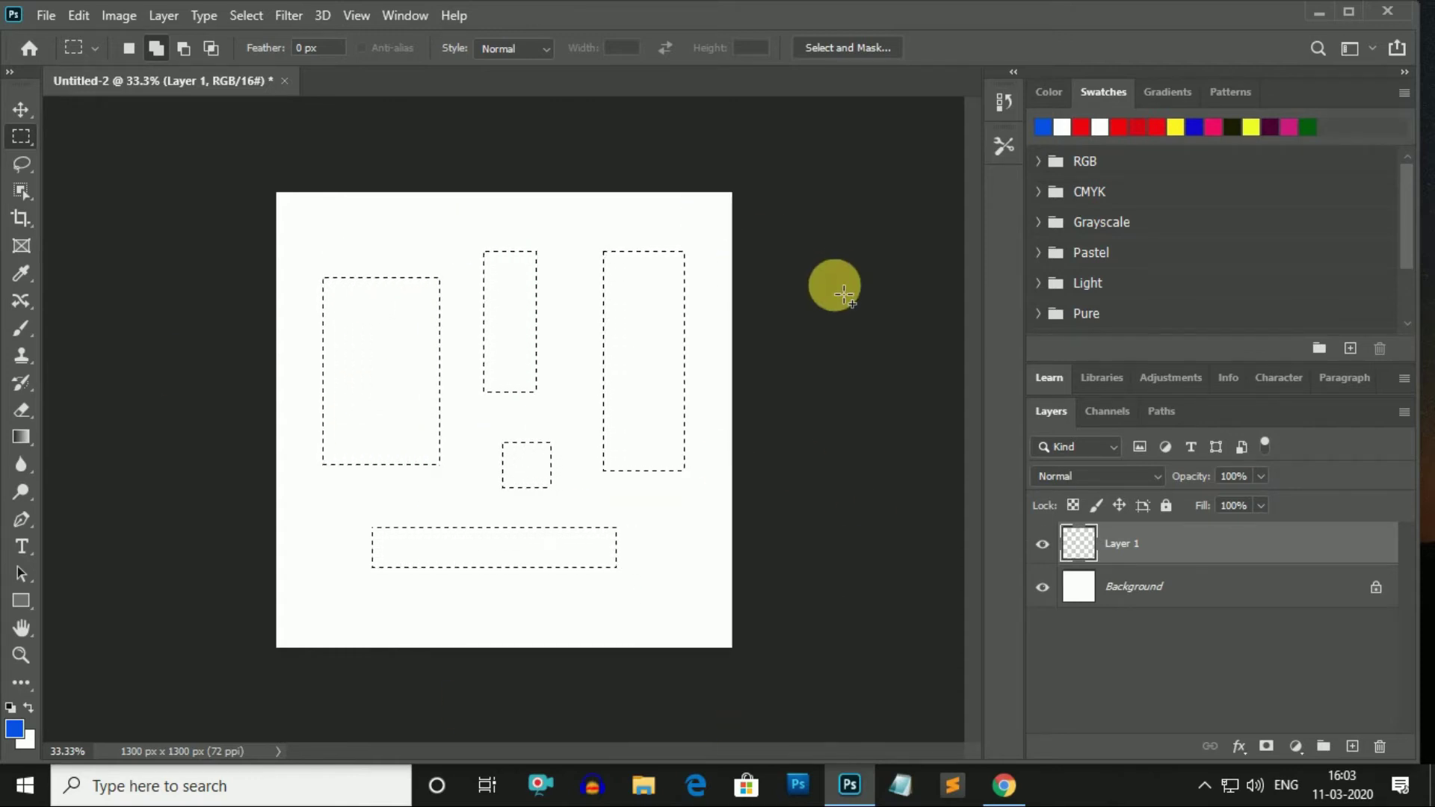
key(ctrl+d)
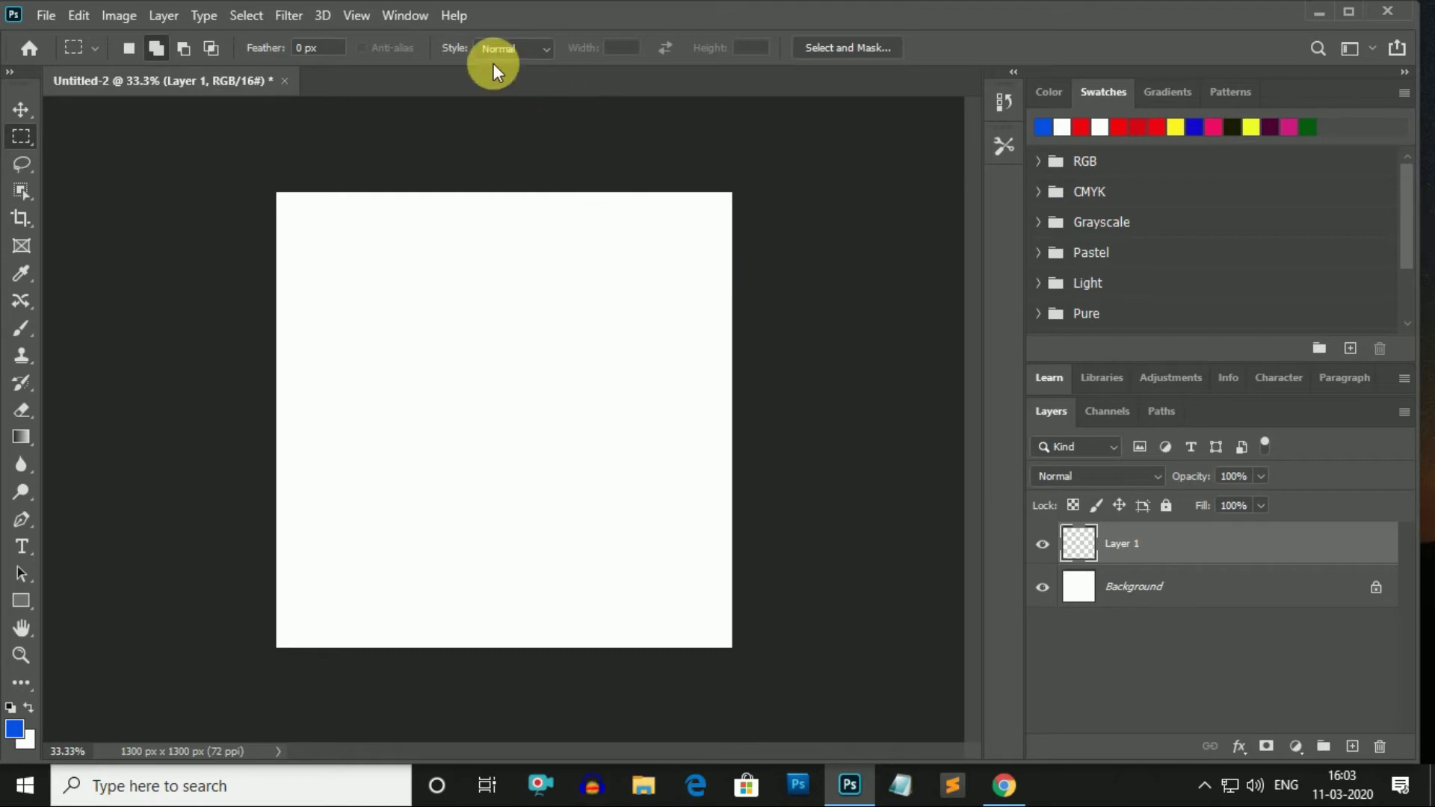
Switch the marquee style to Fixed Ratio 3 by 3 and enable Add to selection.
click(547, 52)
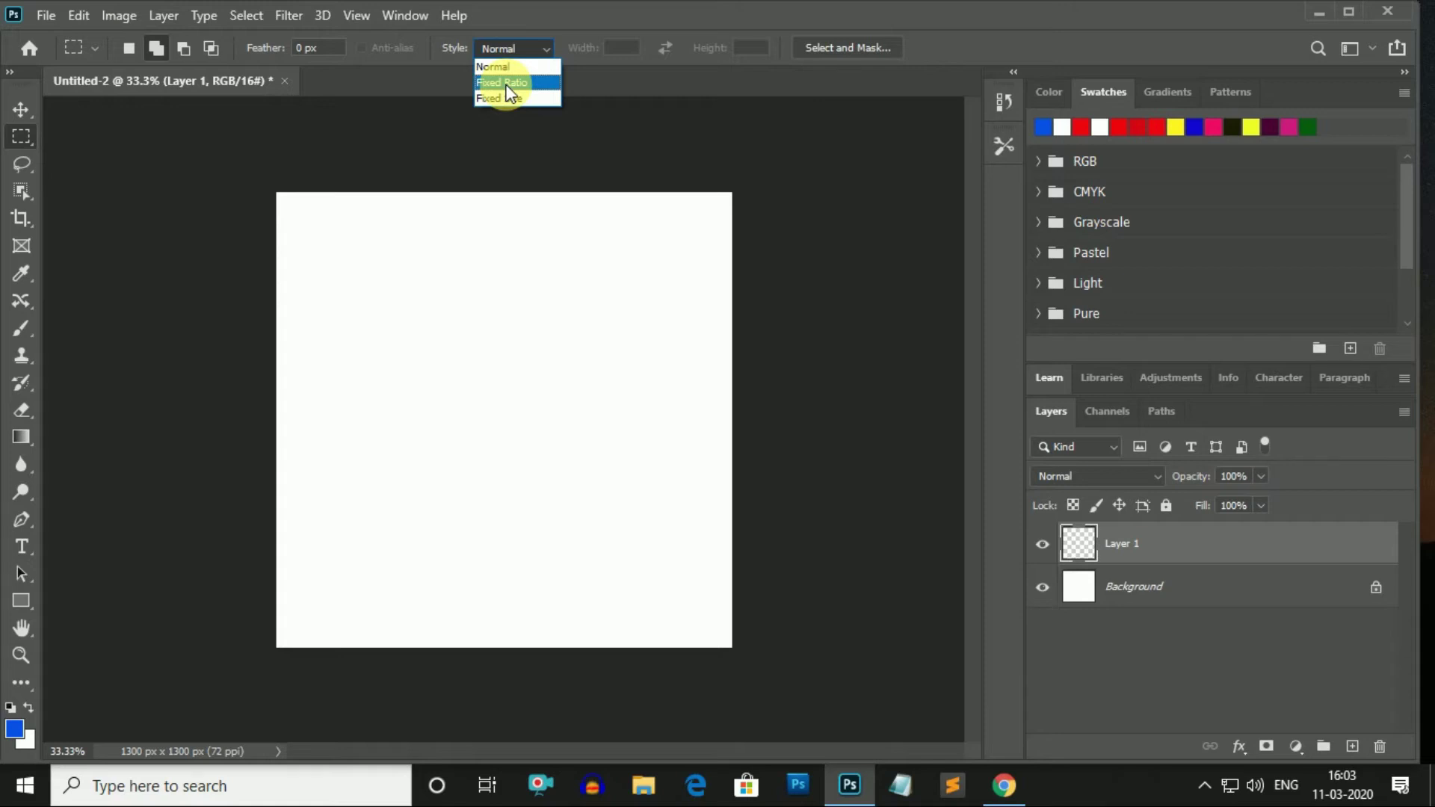
click(506, 86)
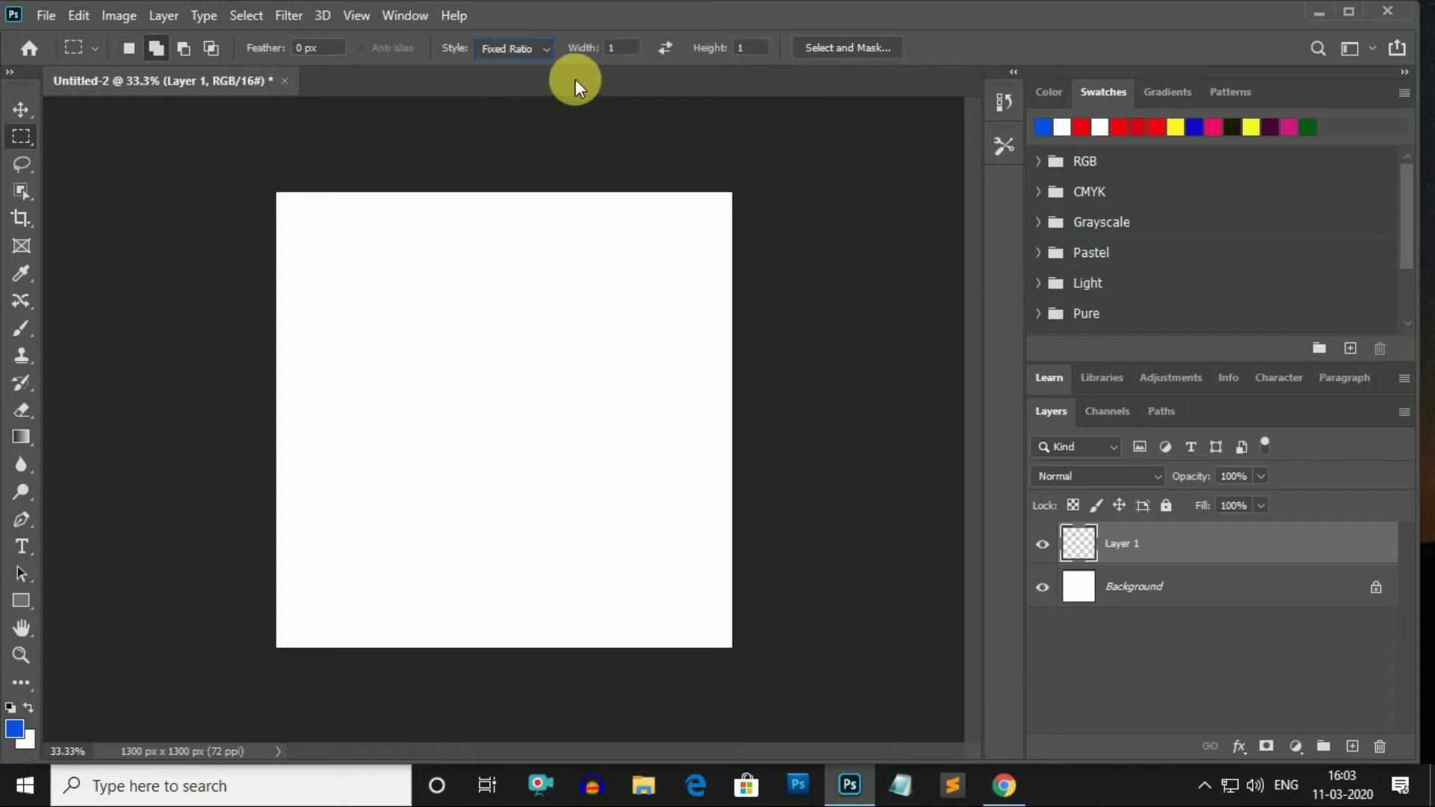
click(625, 50)
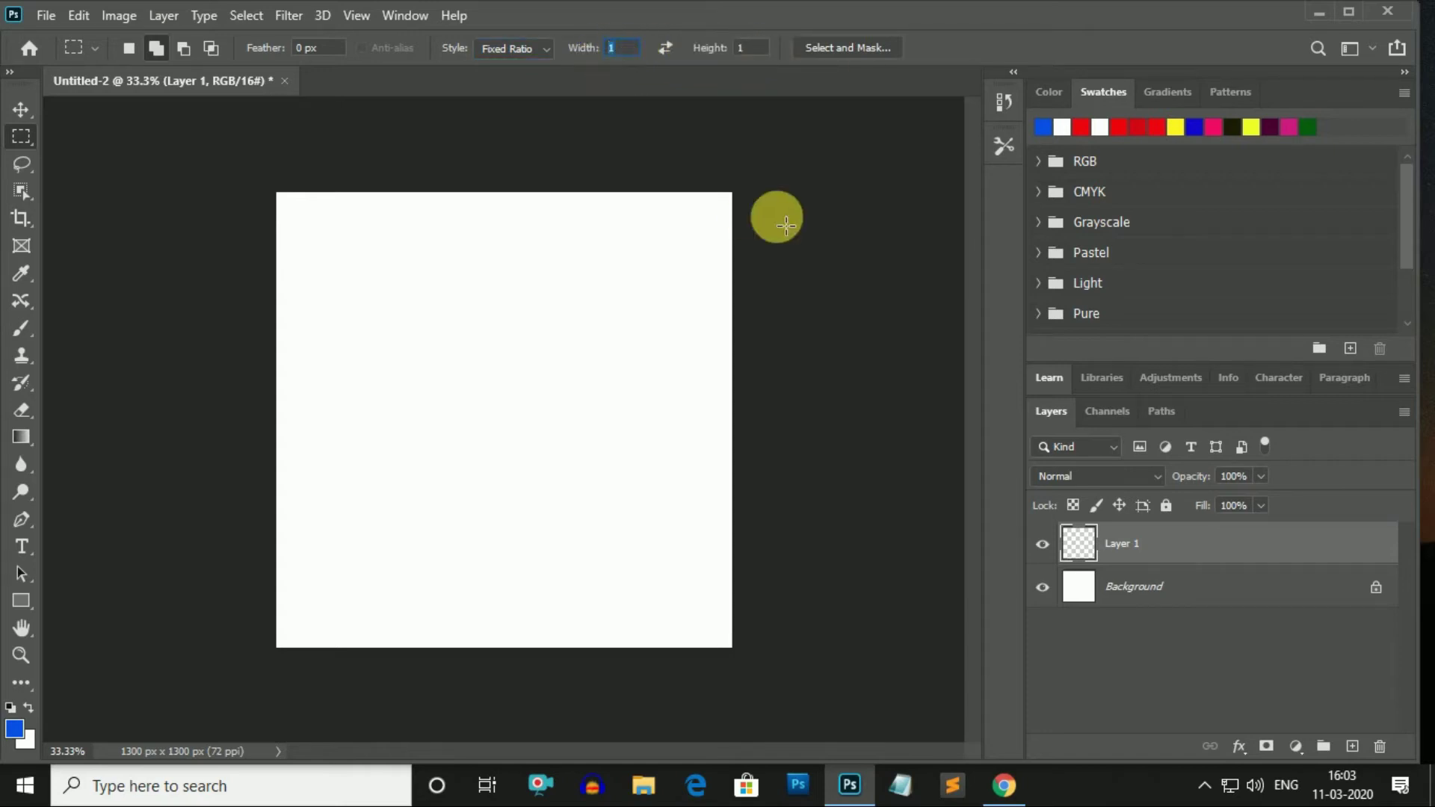
text(2)
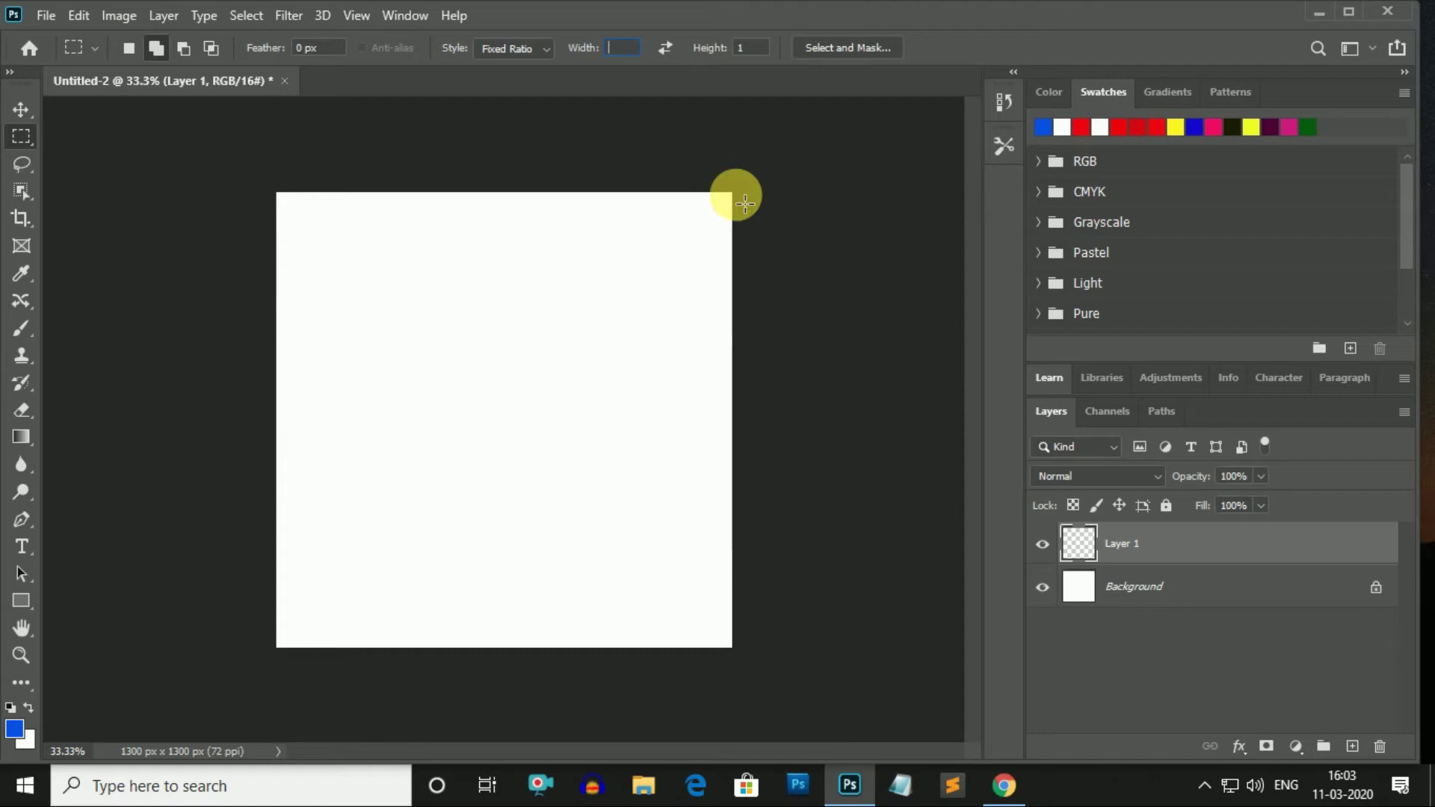
click(749, 50)
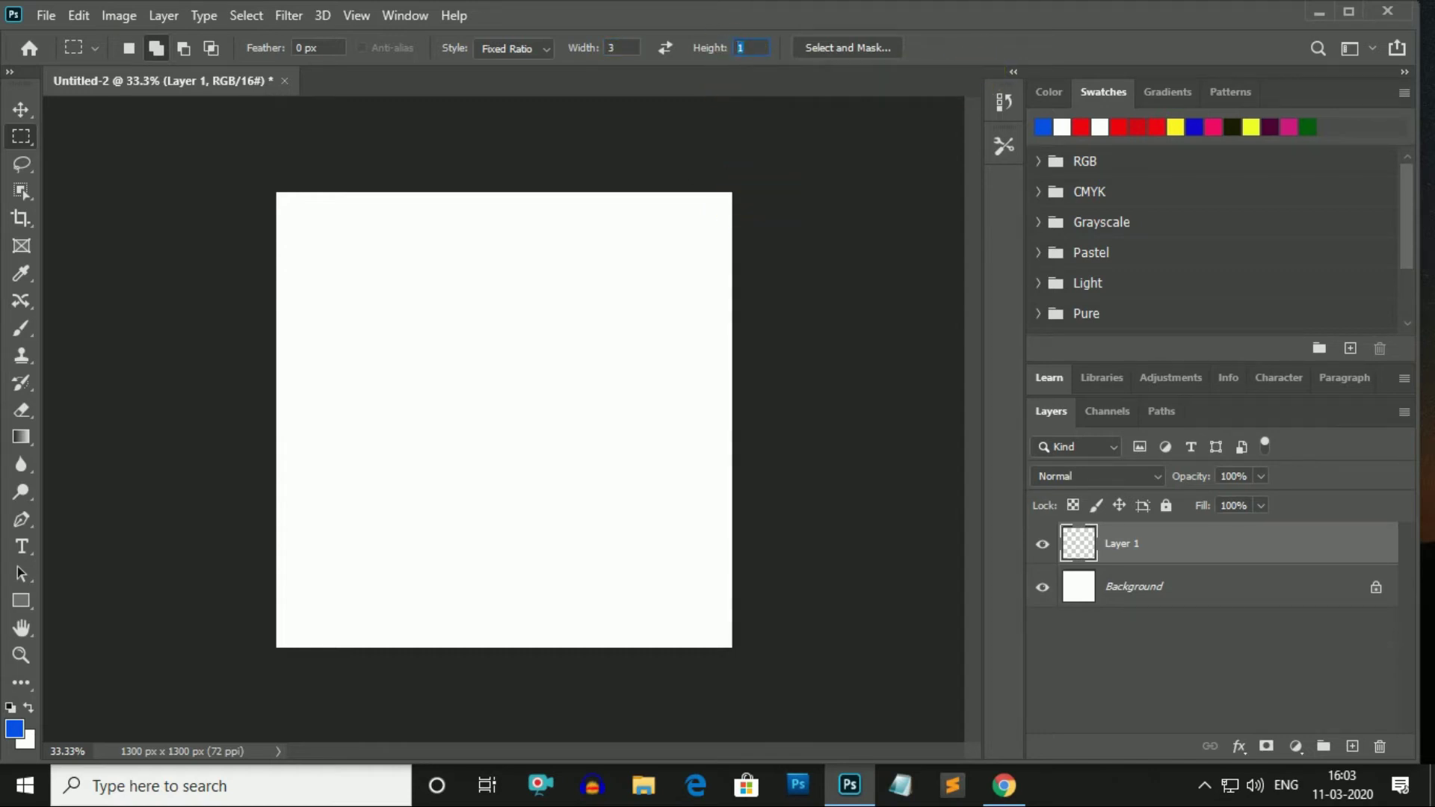
text(3)
click(157, 48)
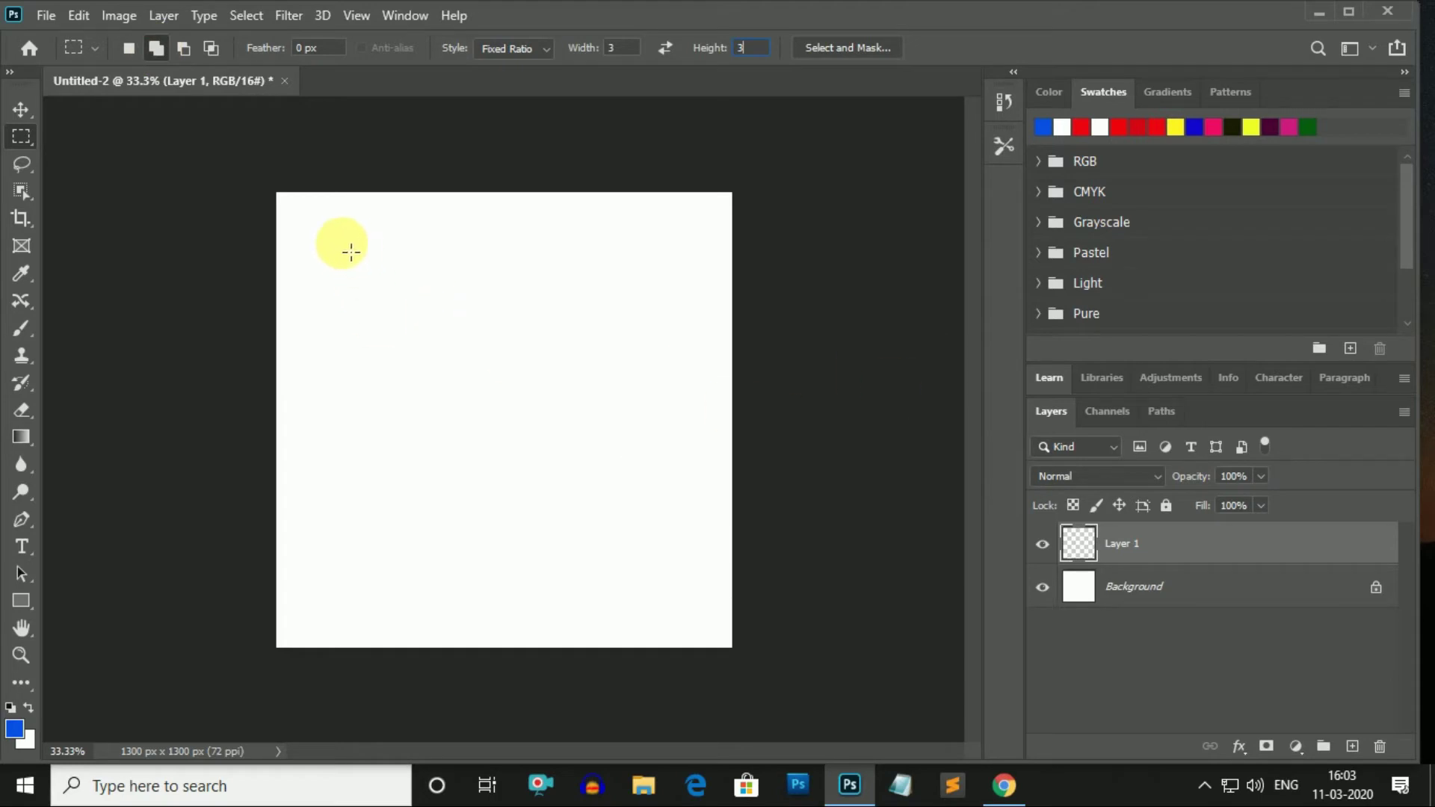
drag(304, 226, 415, 336)
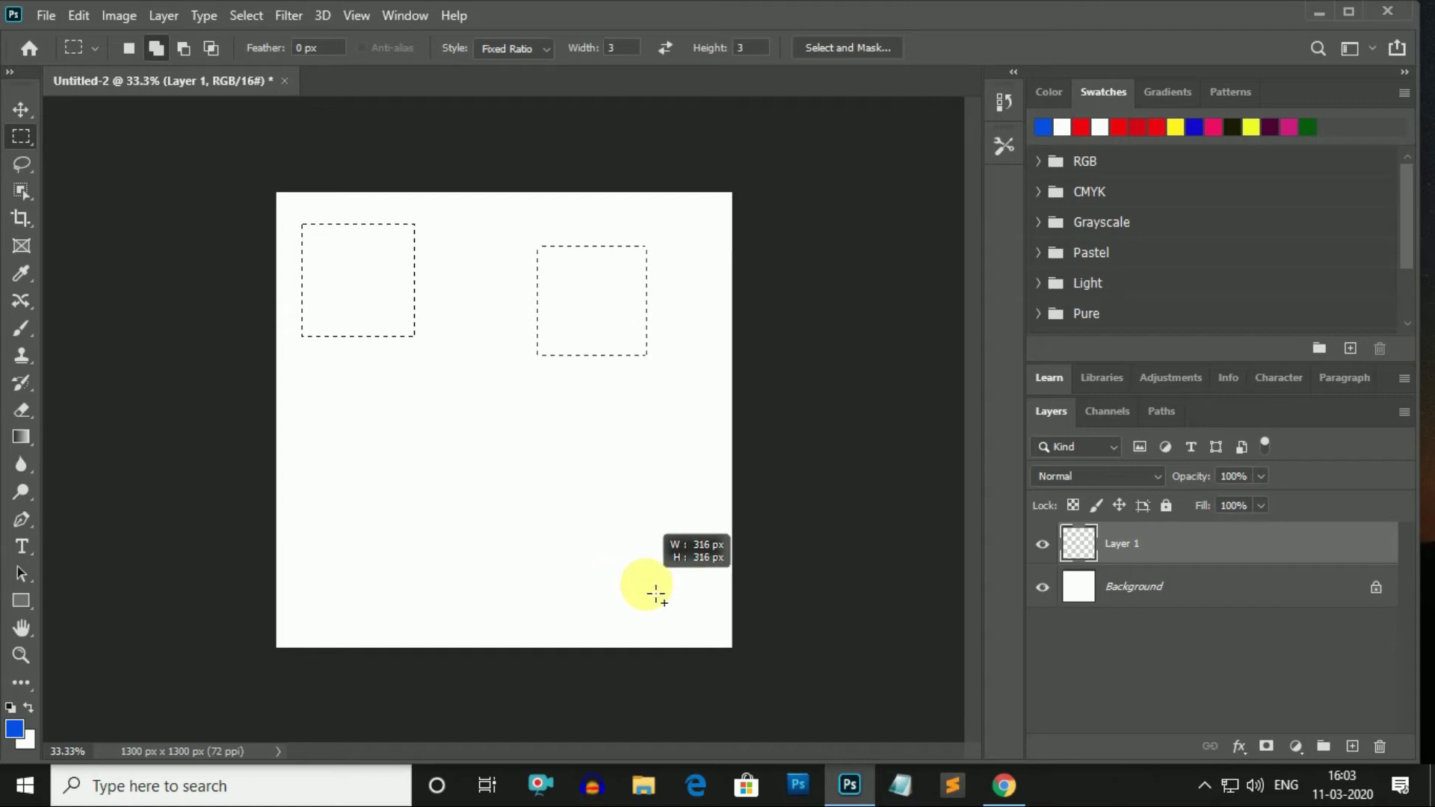
drag(559, 445, 628, 593)
drag(347, 398, 480, 530)
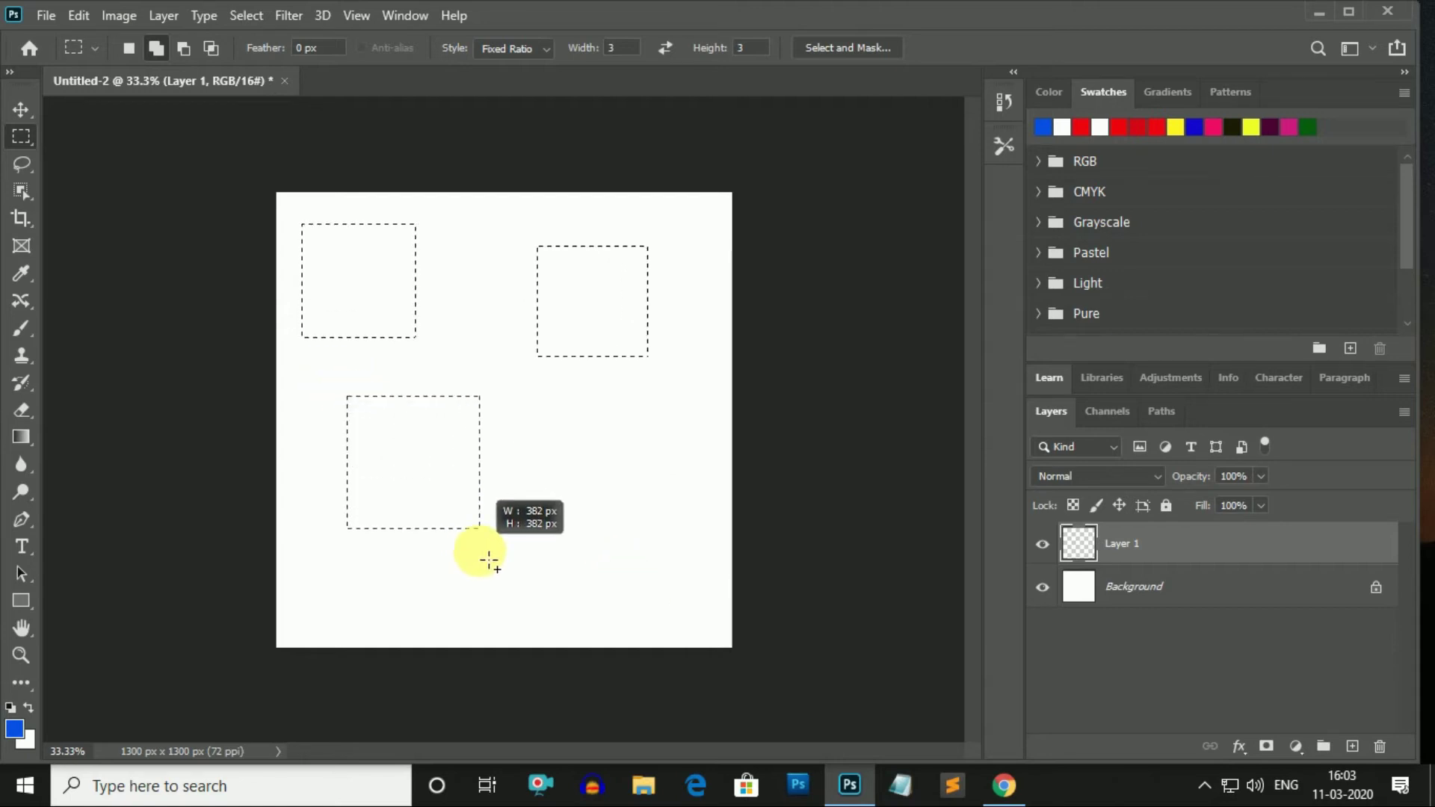
drag(556, 398, 686, 574)
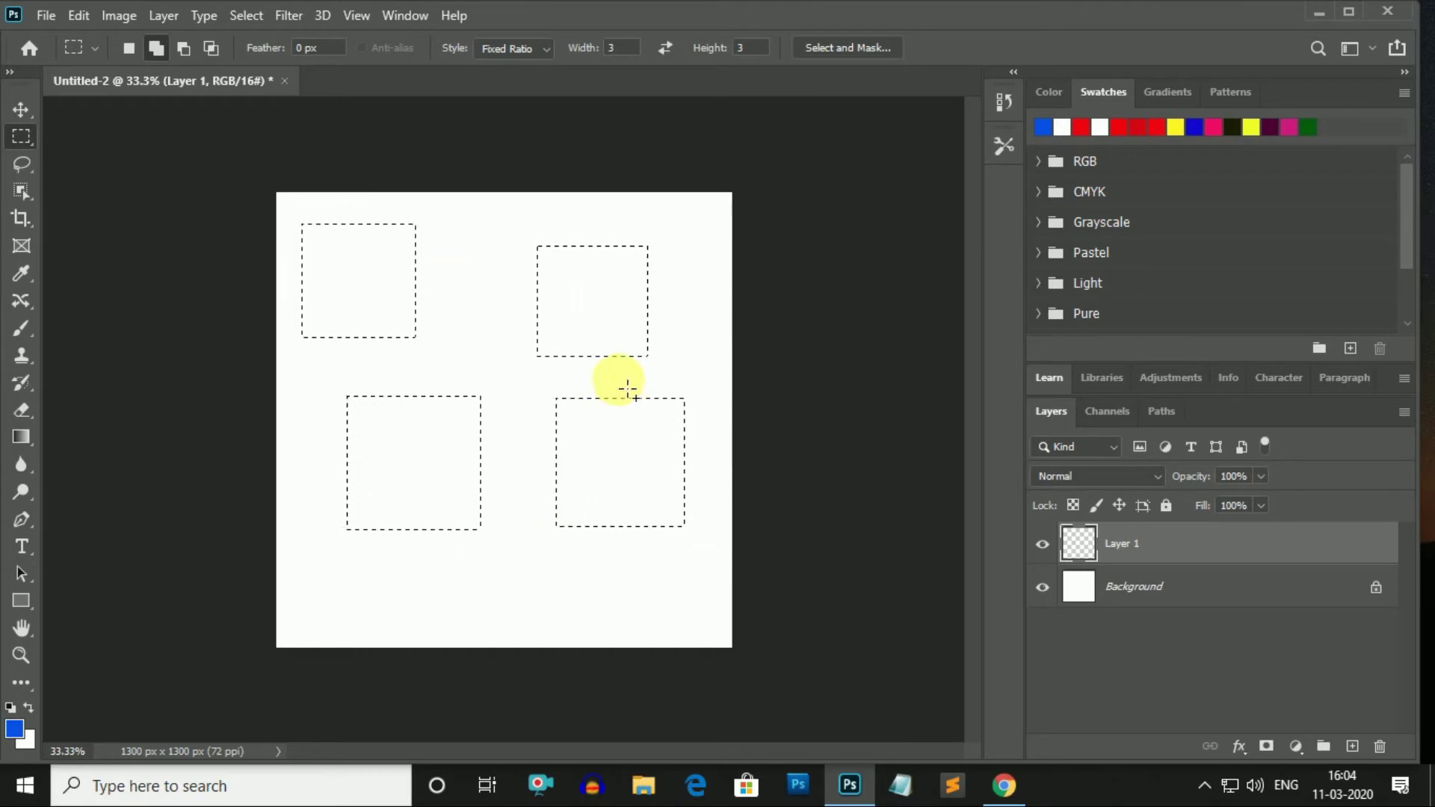
key(ctrl+d)
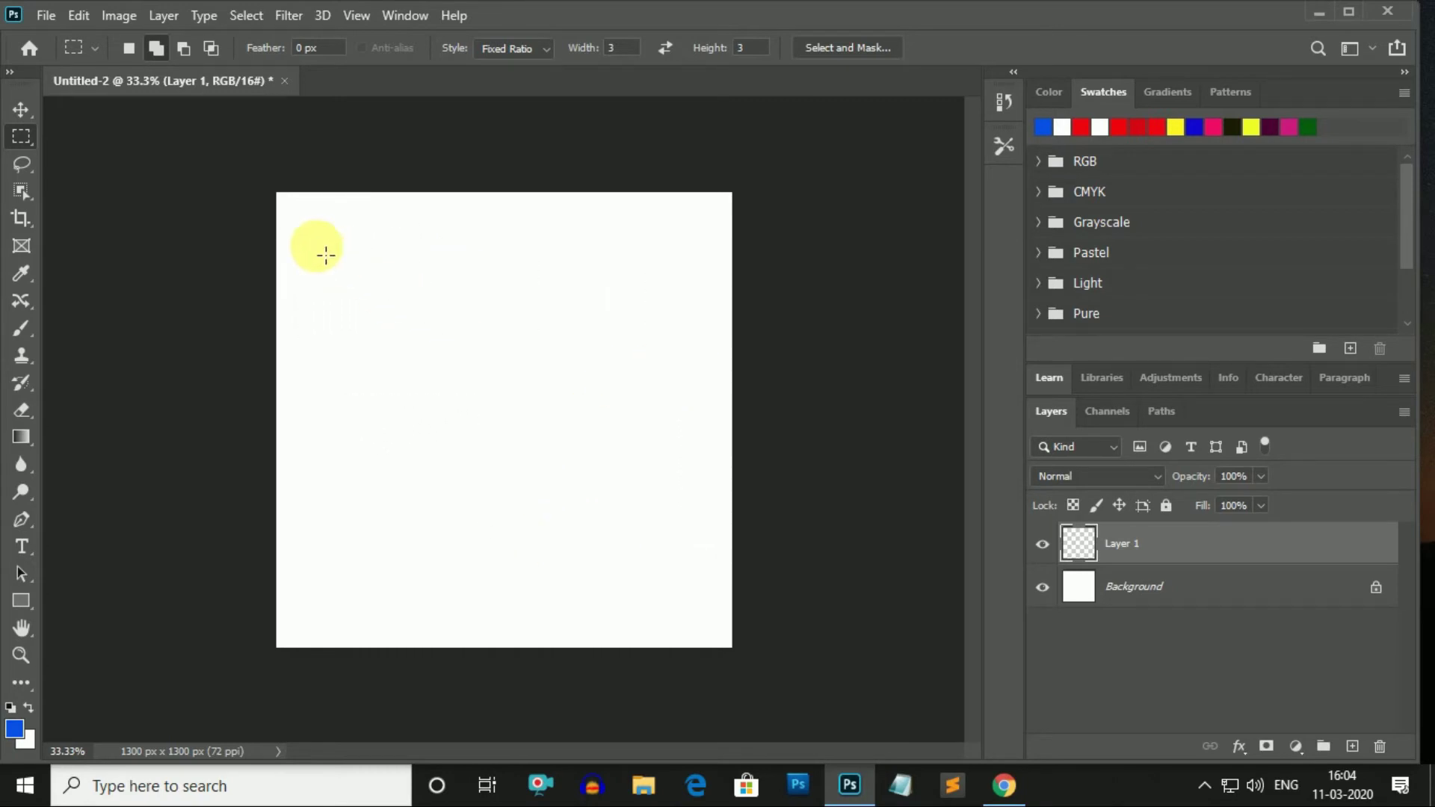
drag(300, 233, 424, 356)
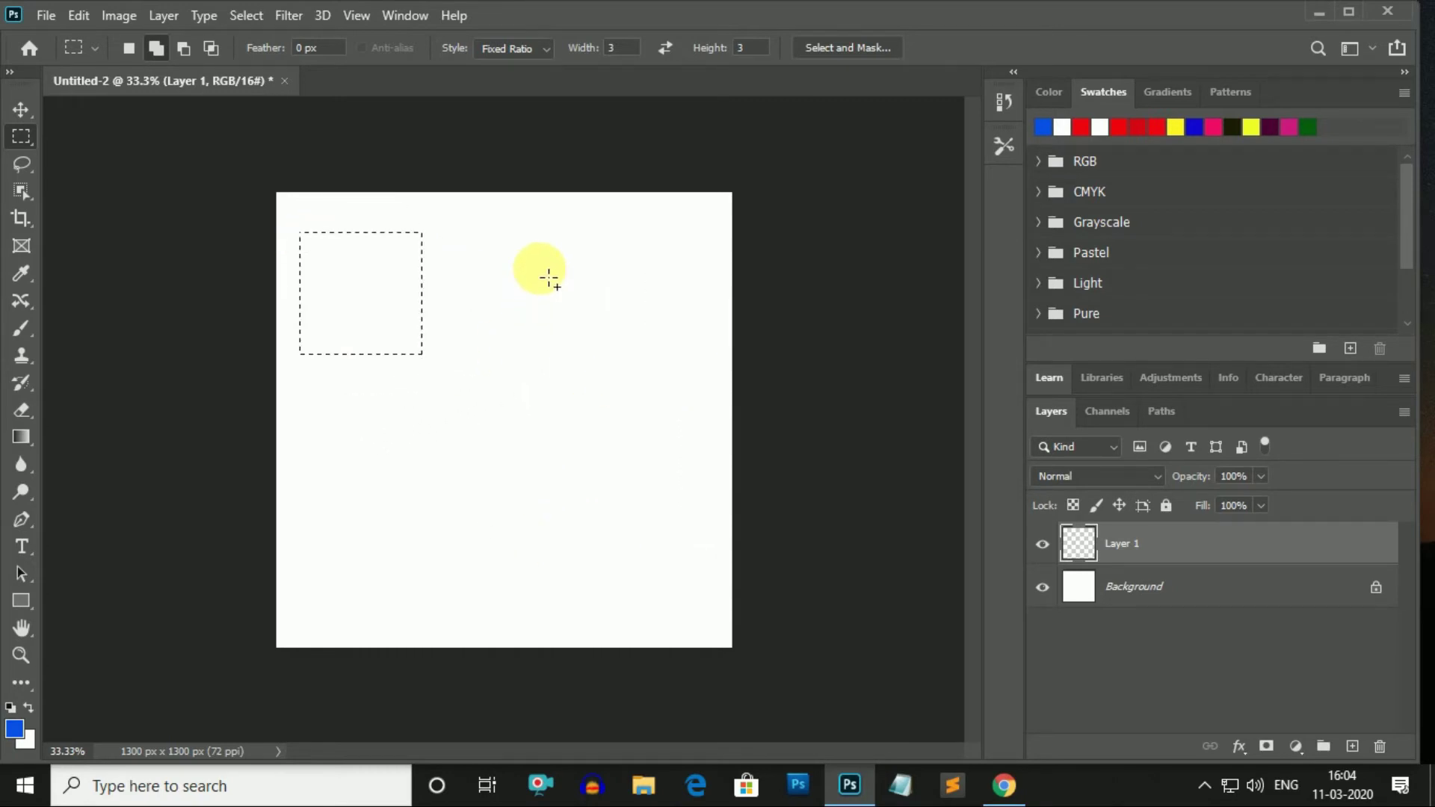
drag(489, 251, 627, 387)
drag(312, 428, 452, 578)
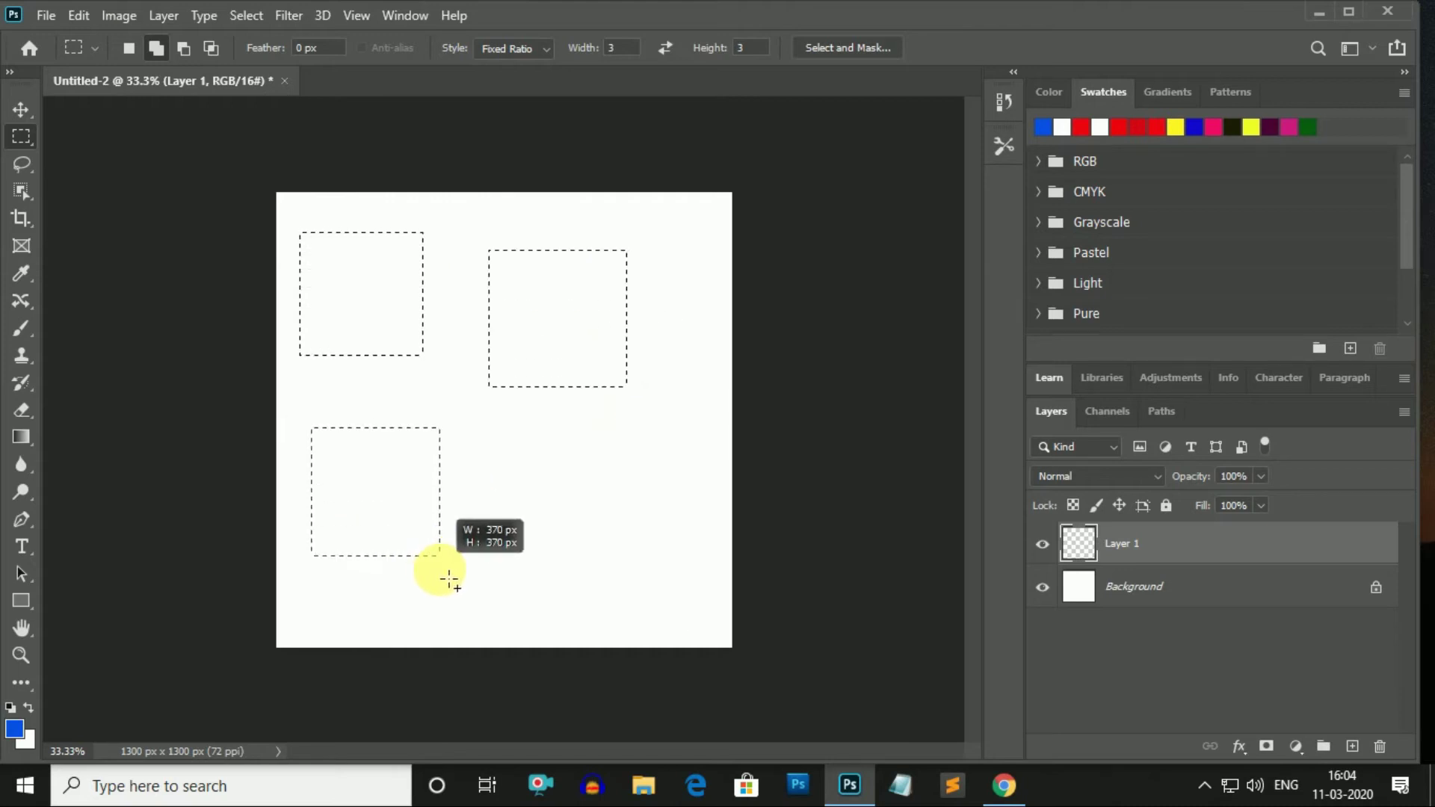
drag(507, 438, 637, 567)
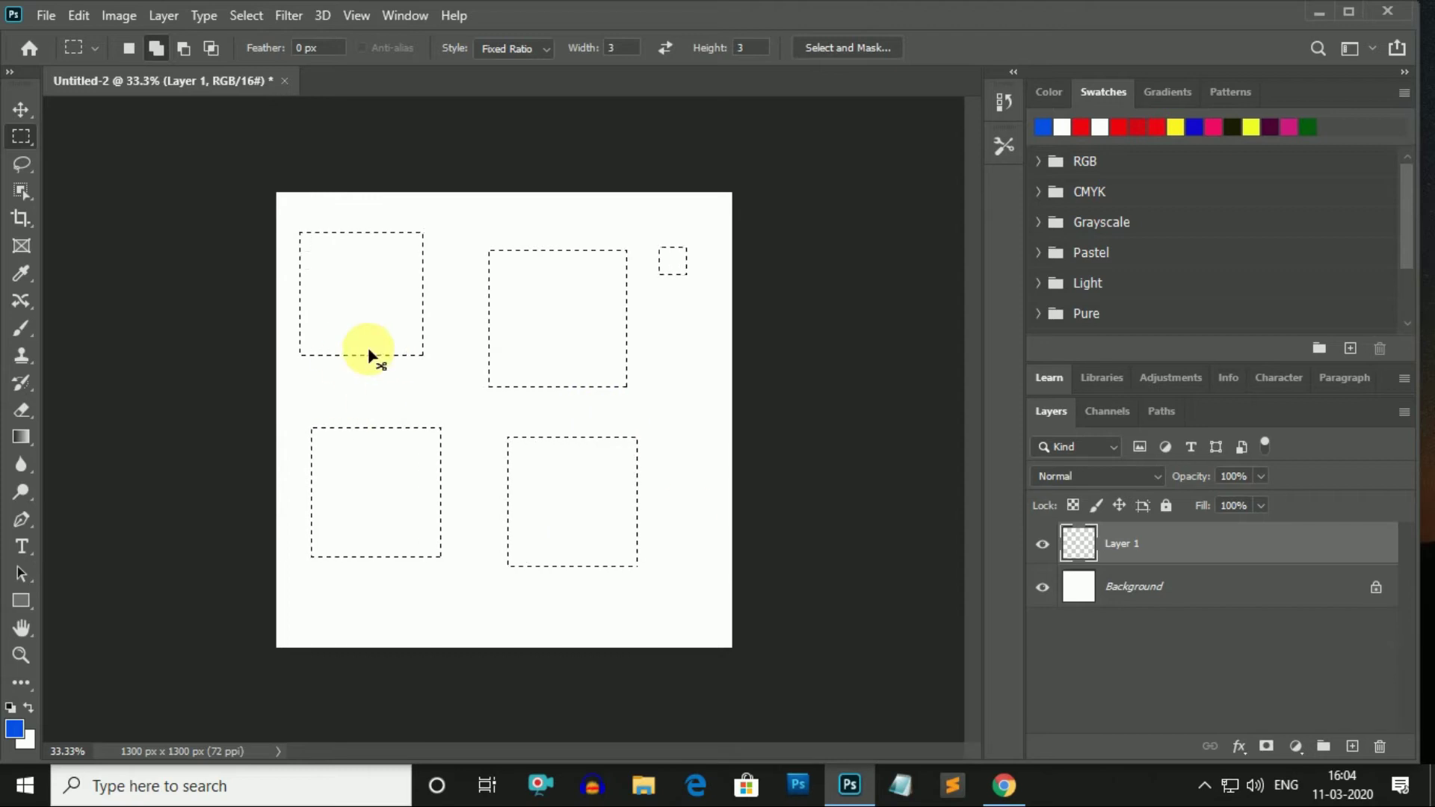
key(ctrl+d)
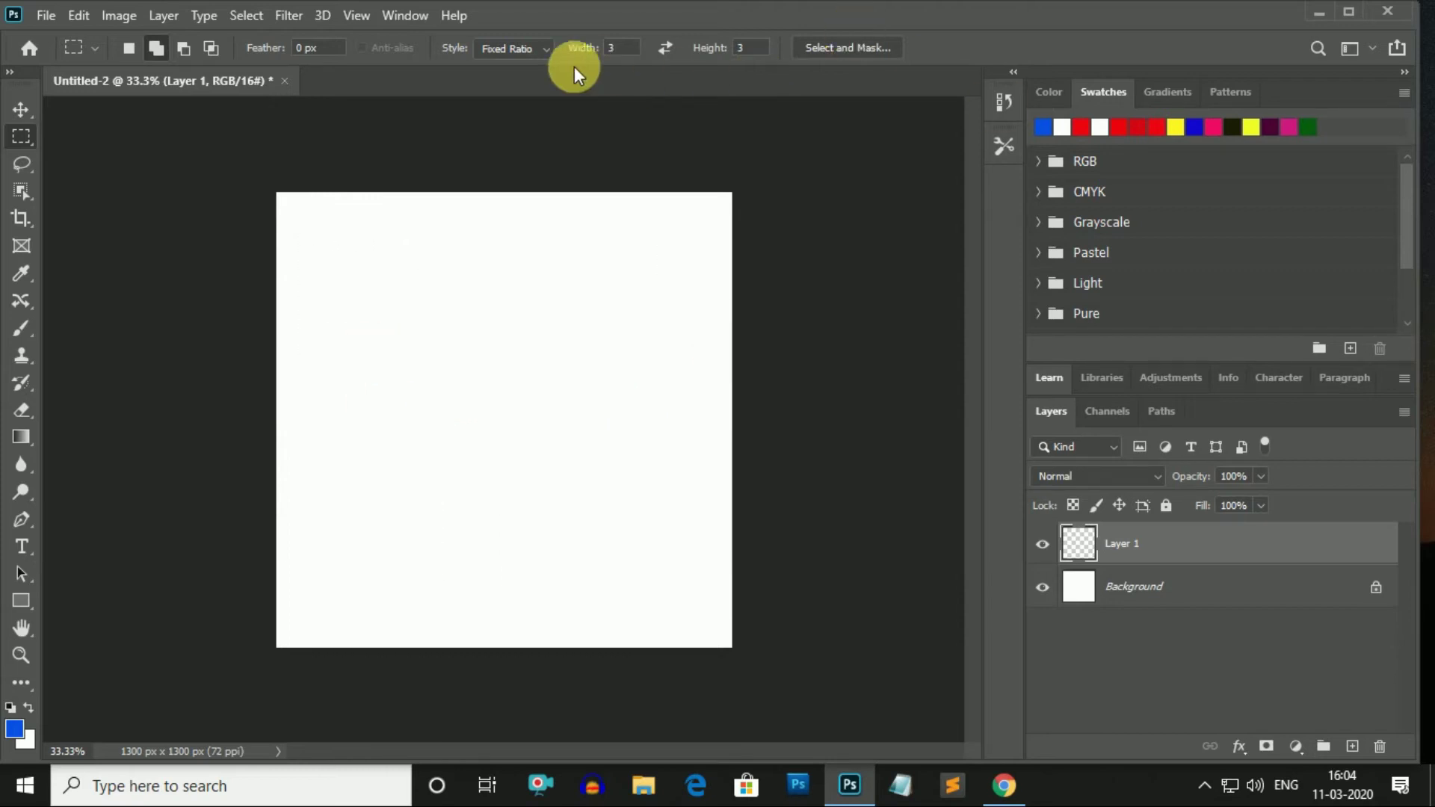
Switch to Fixed Size 200 × 200 px and stamp several square selections across the canvas.
click(550, 51)
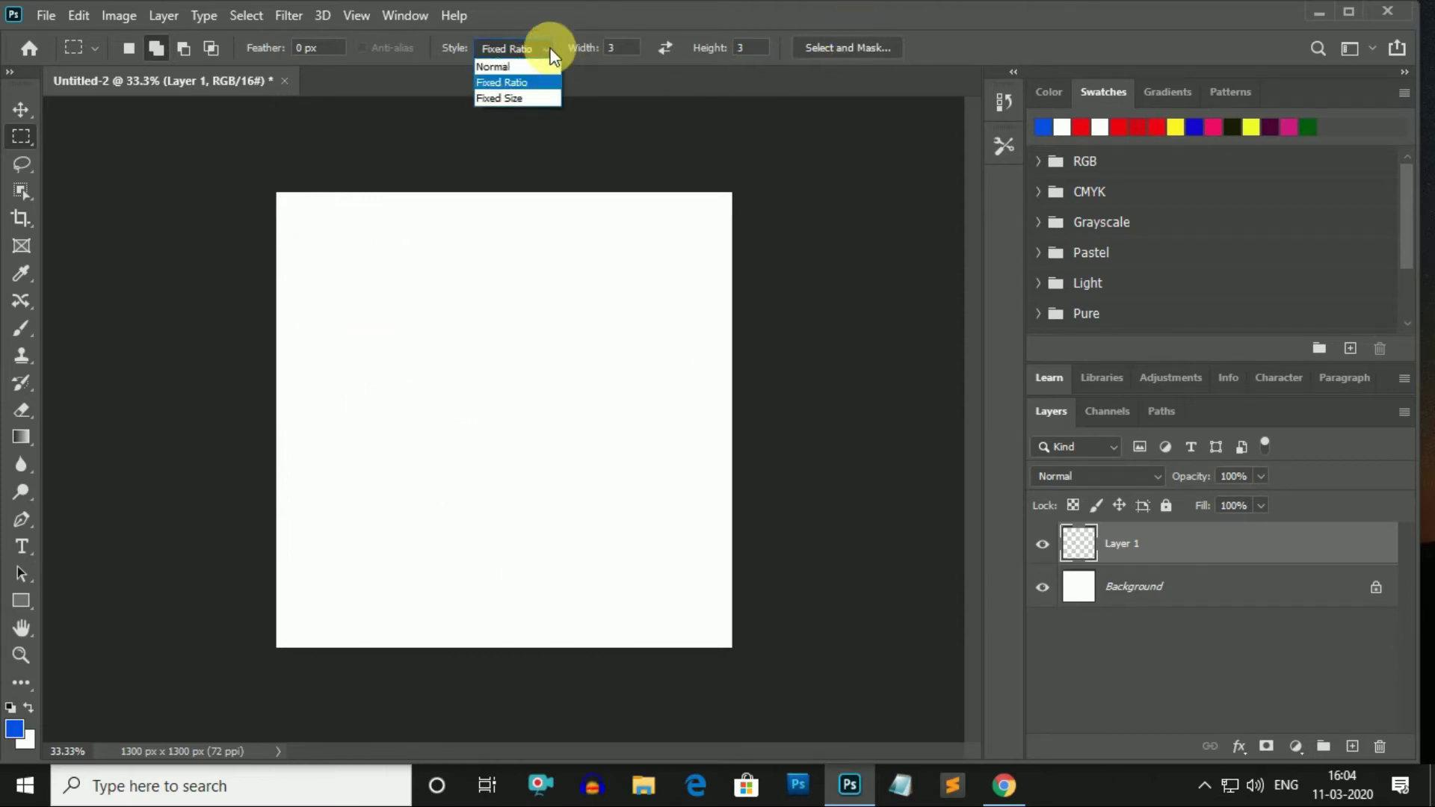
click(516, 100)
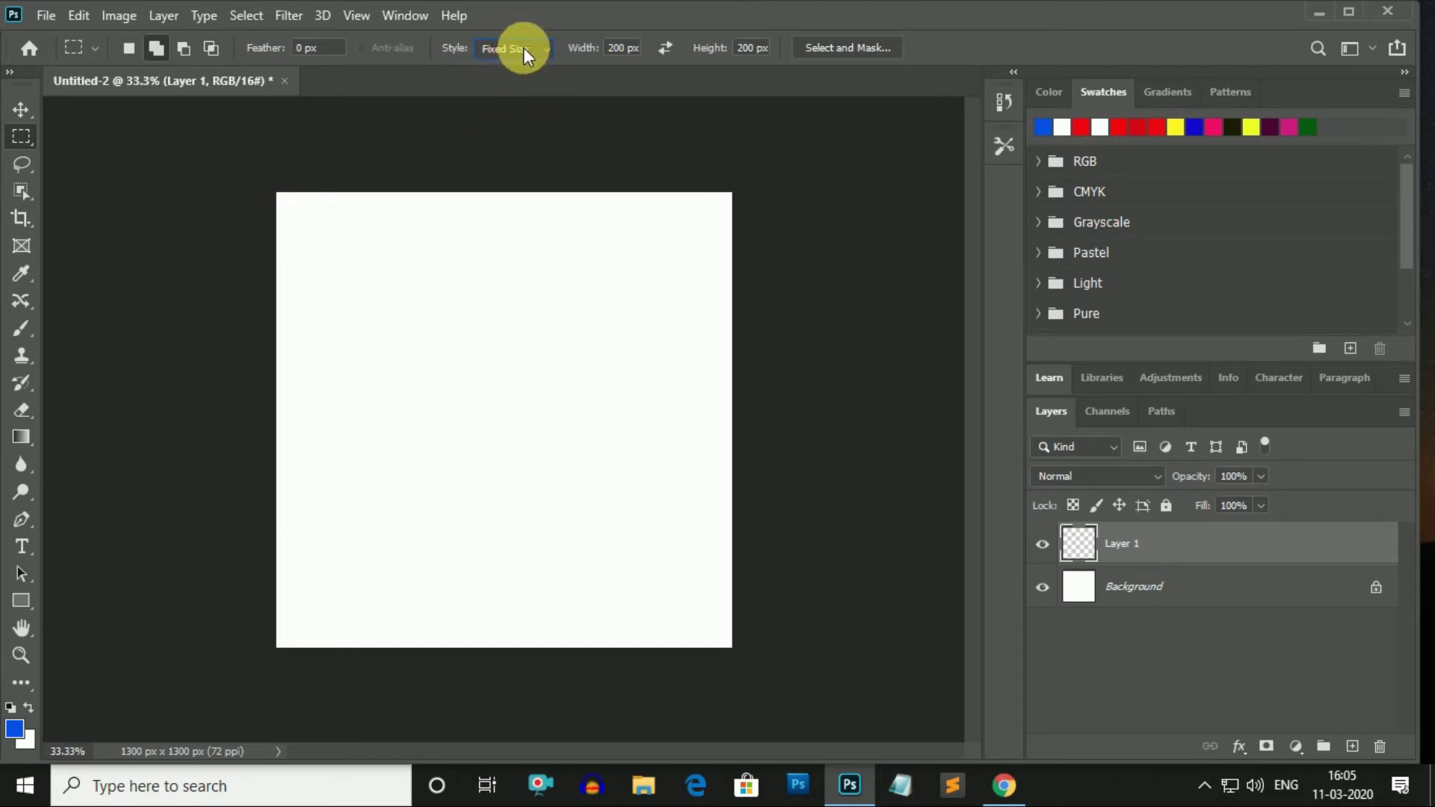
drag(367, 291, 318, 217)
shift+click(563, 325)
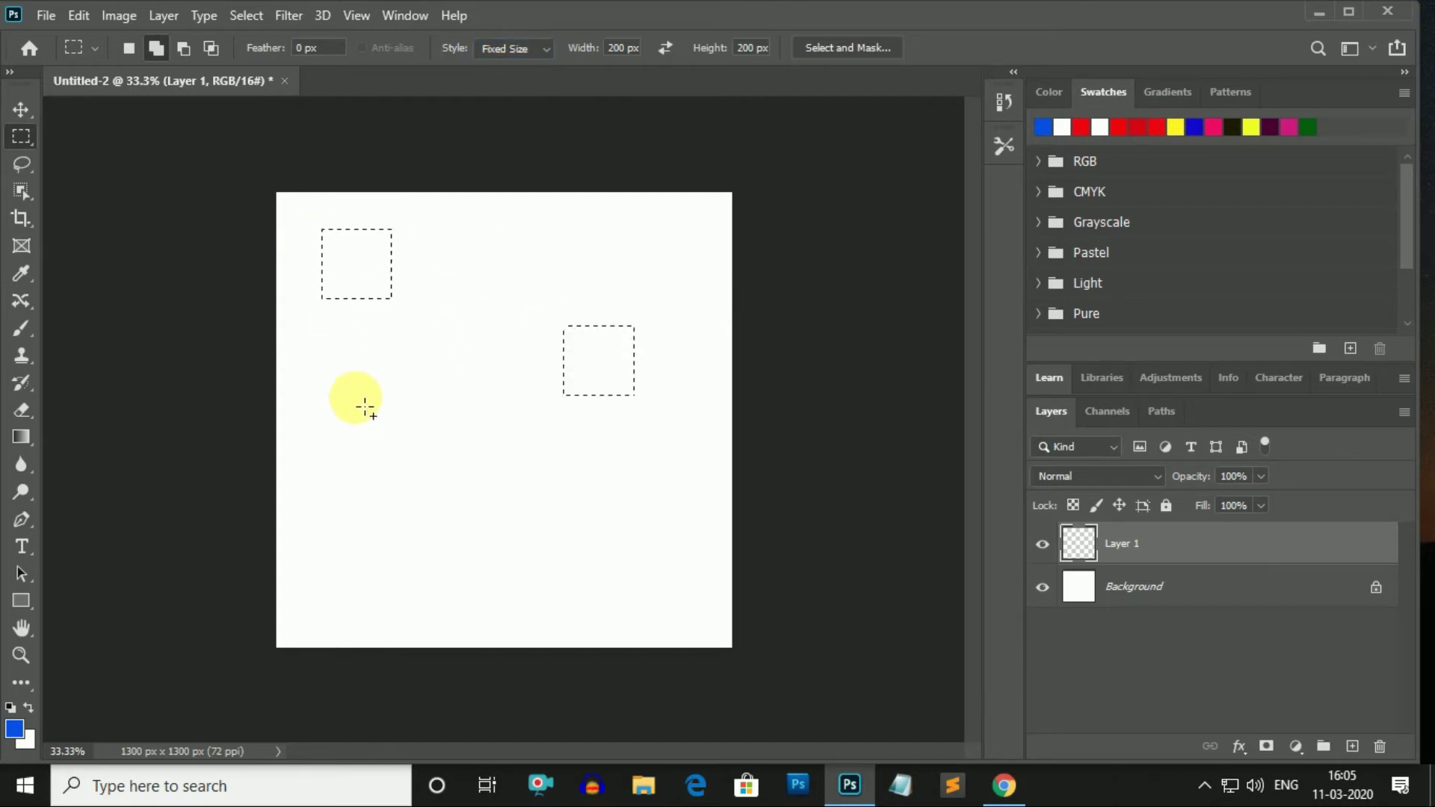
click(403, 445)
click(626, 535)
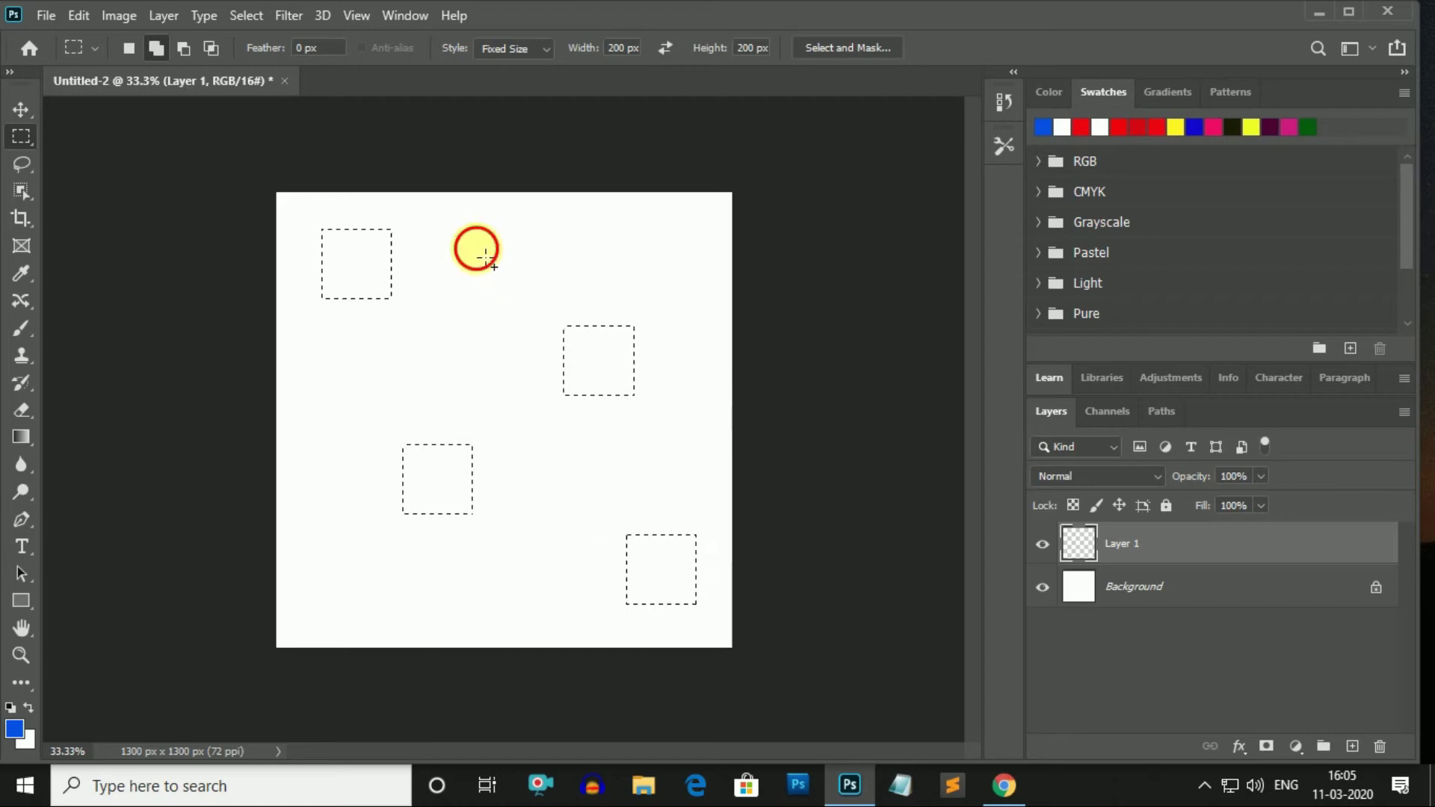
drag(486, 258, 496, 277)
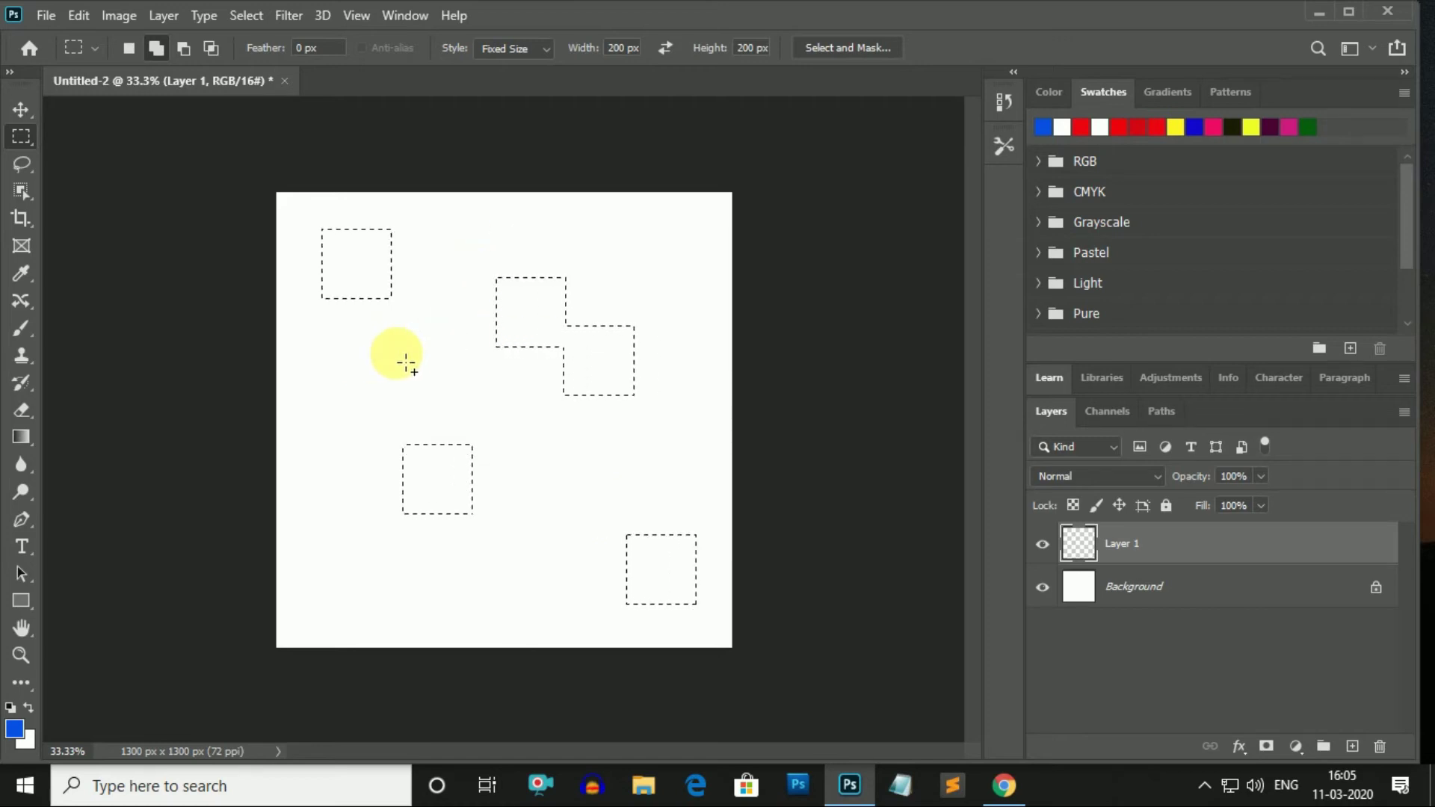
click(634, 236)
click(536, 450)
click(354, 364)
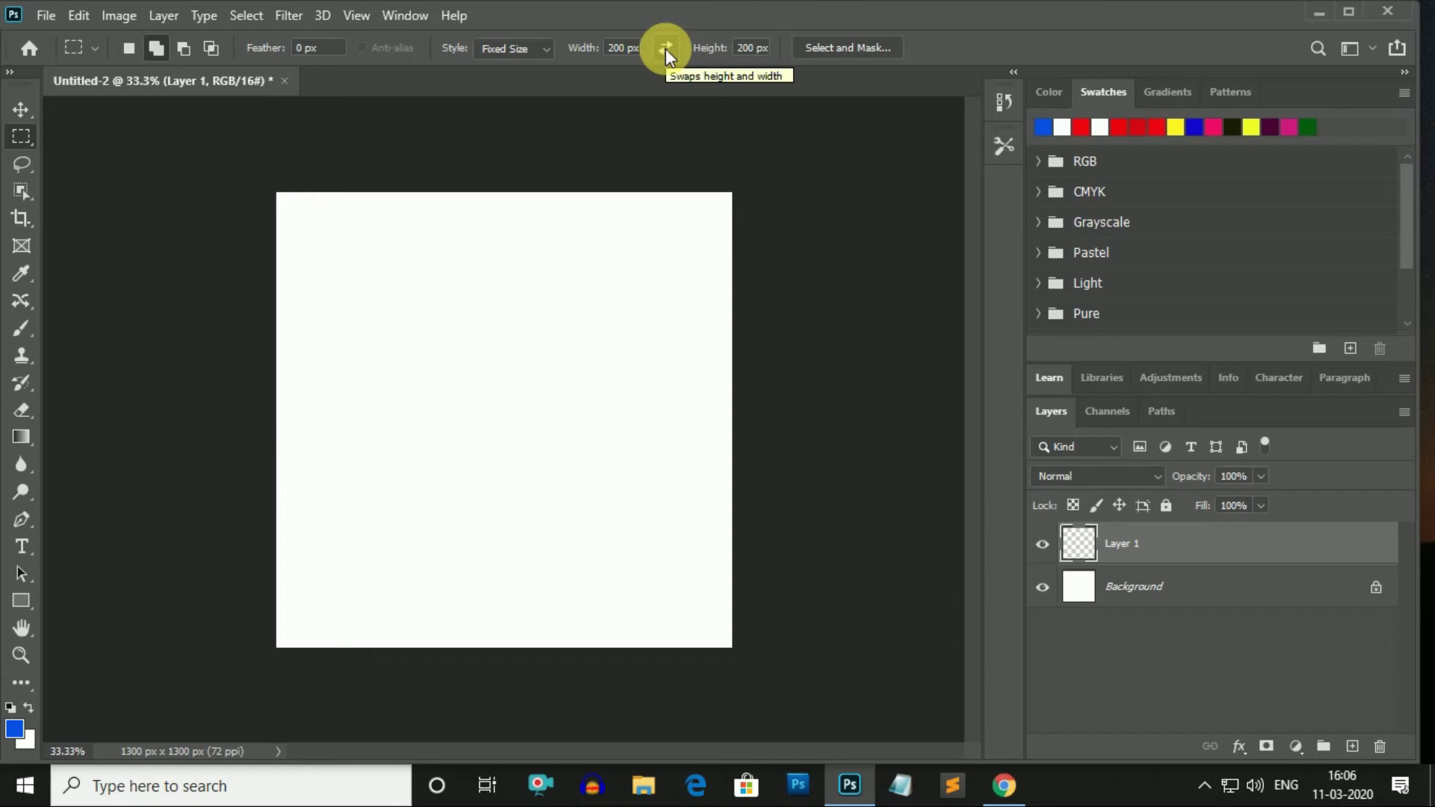
Enter 400 as the fixed width, then swap values to get 200 px wide by 400 px high.
click(618, 49)
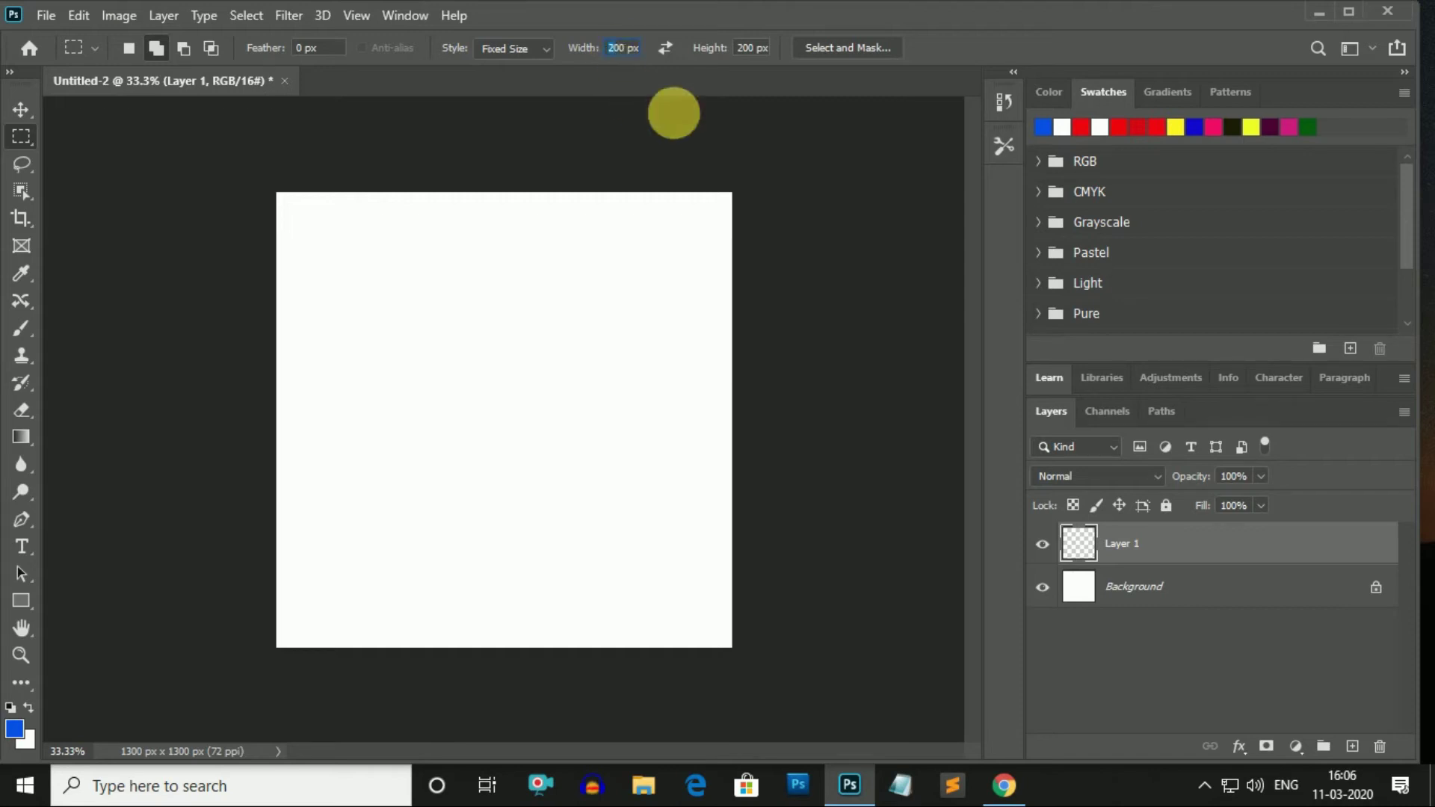
text(400)
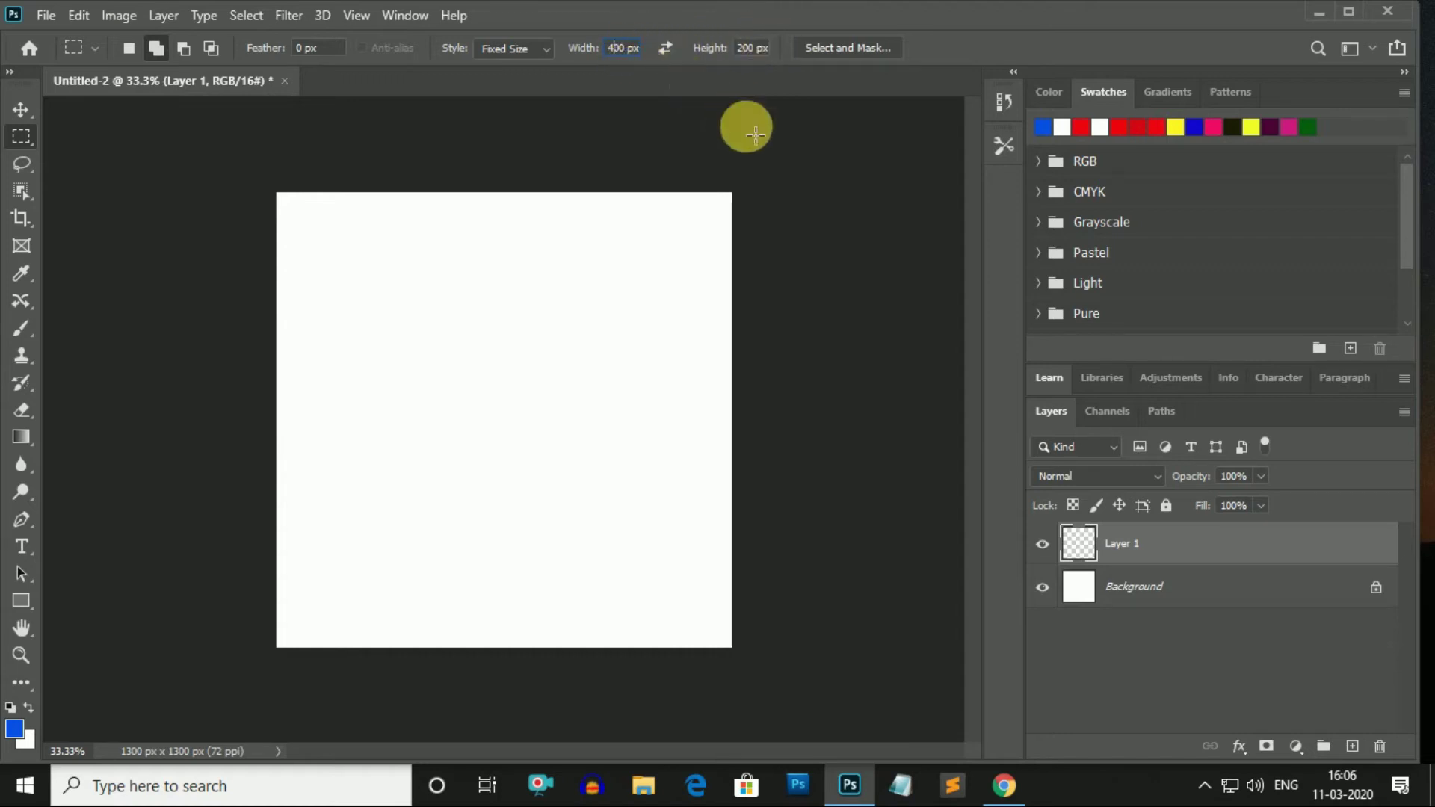
click(668, 47)
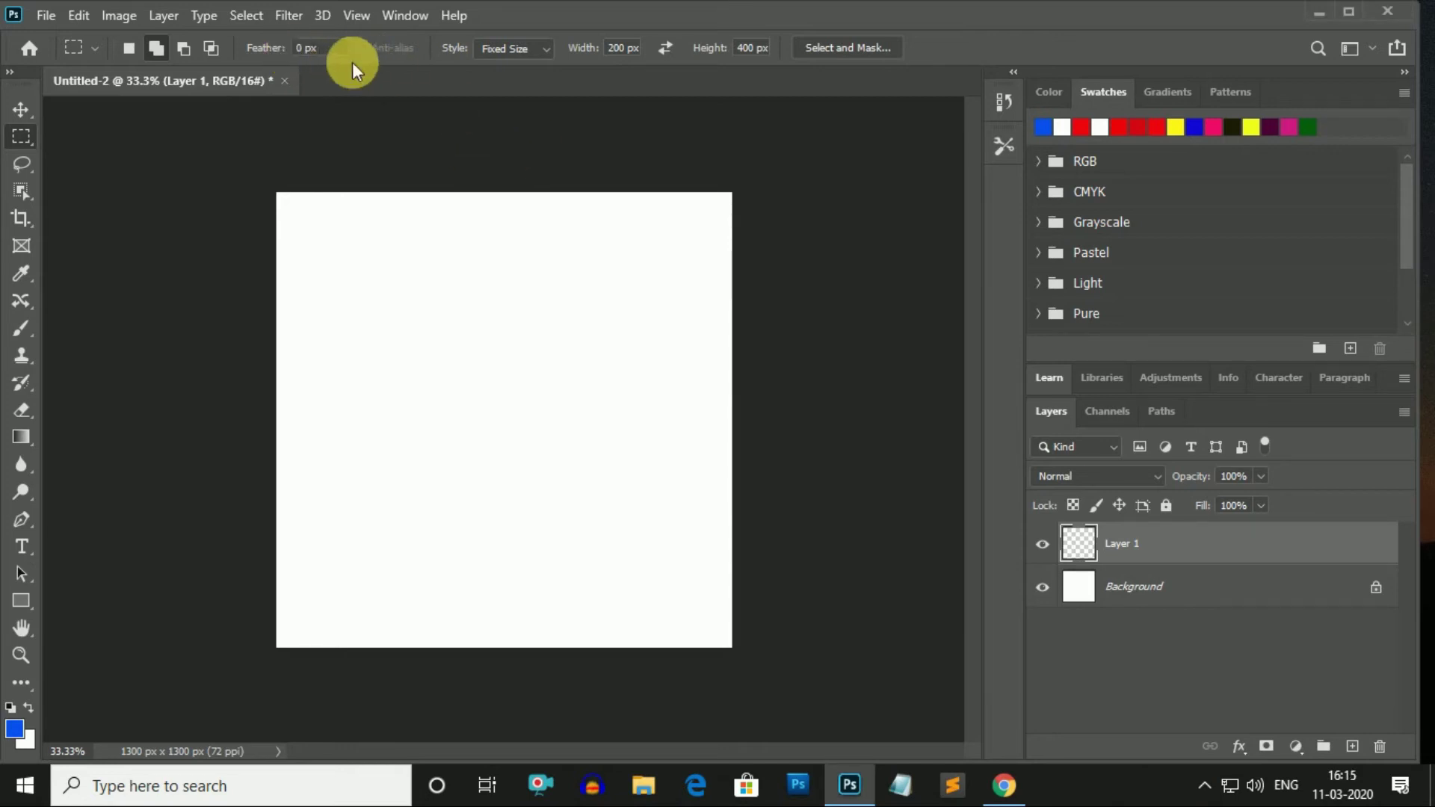
Return the style to Normal, unlock the Background as Layer 0, and pick red as foreground.
click(544, 47)
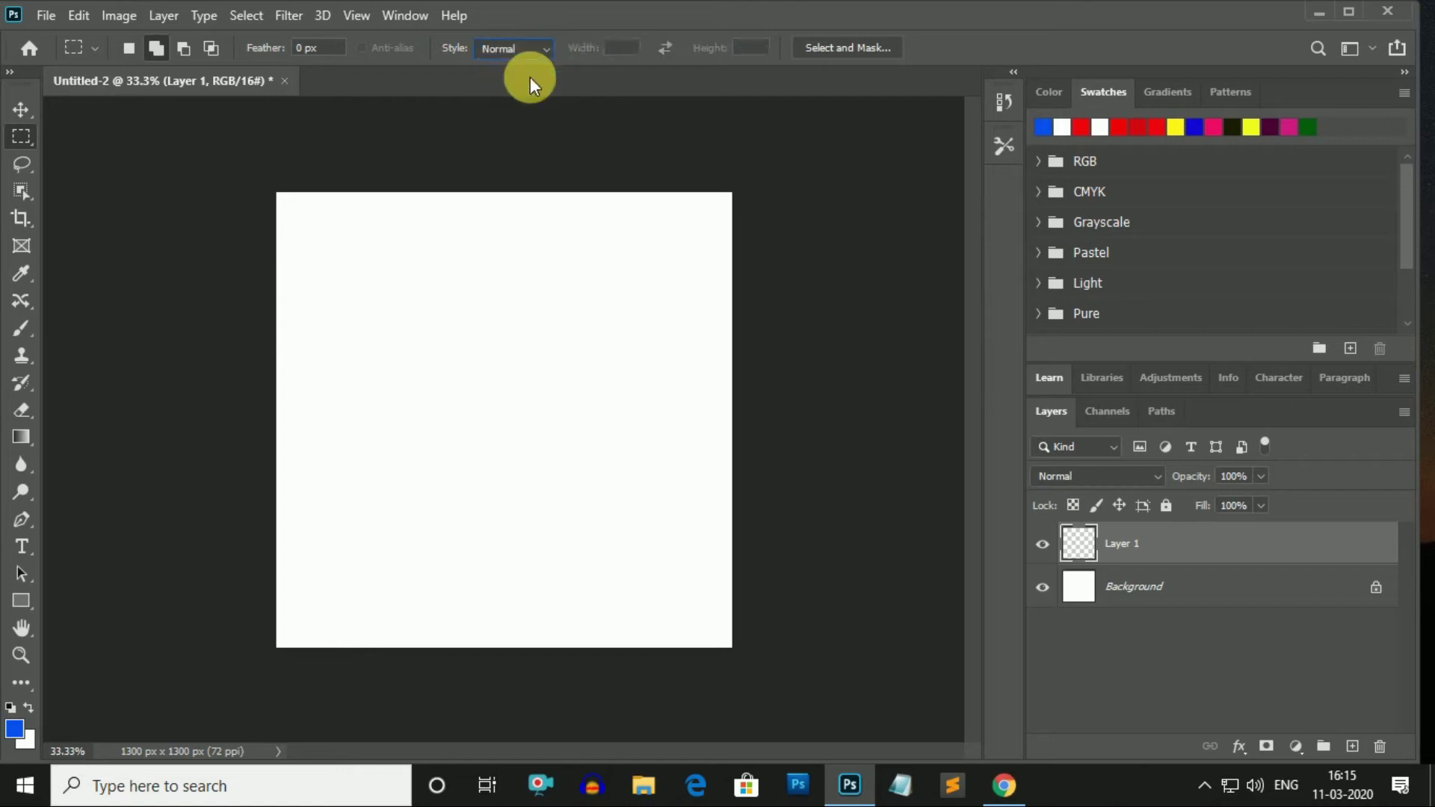
click(1159, 590)
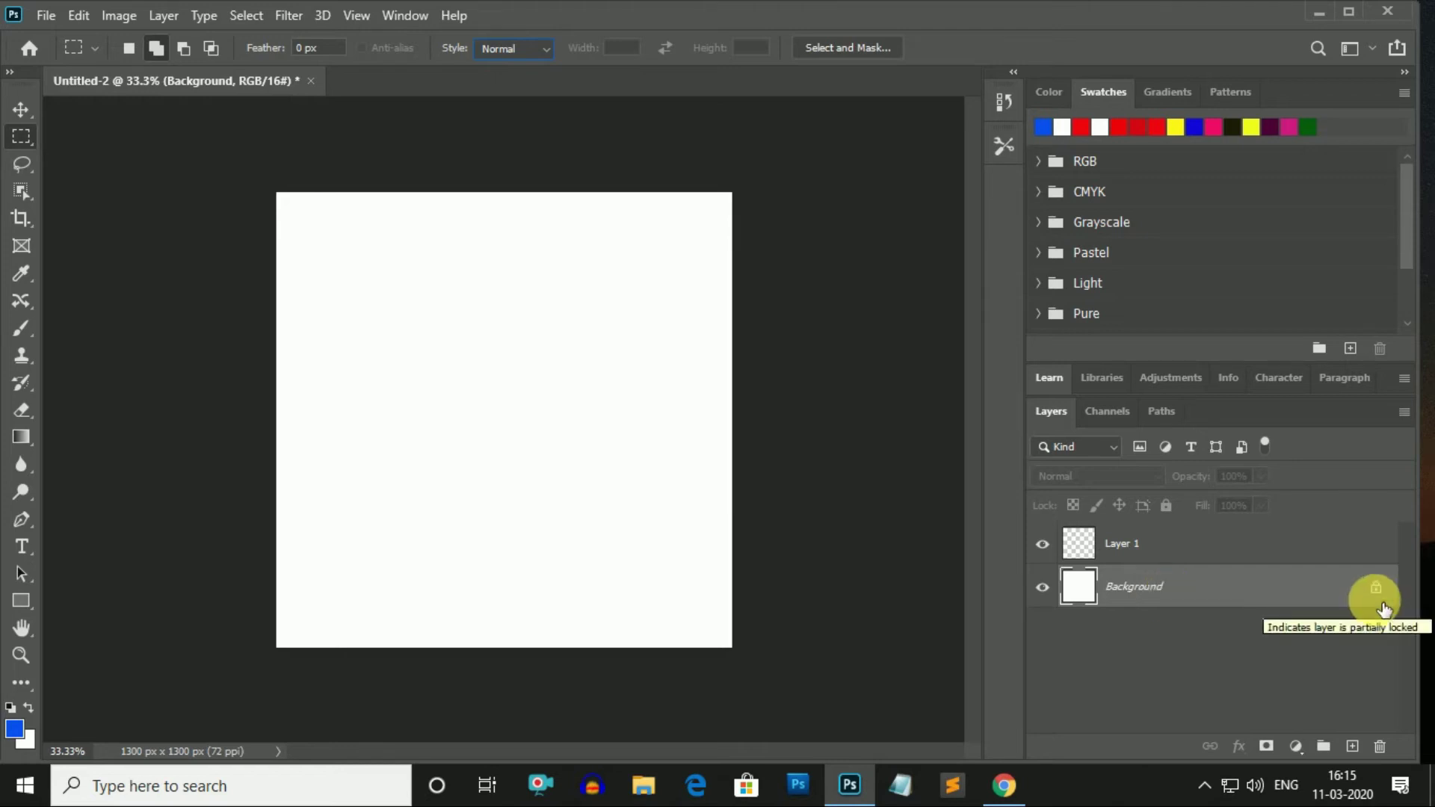
click(1377, 587)
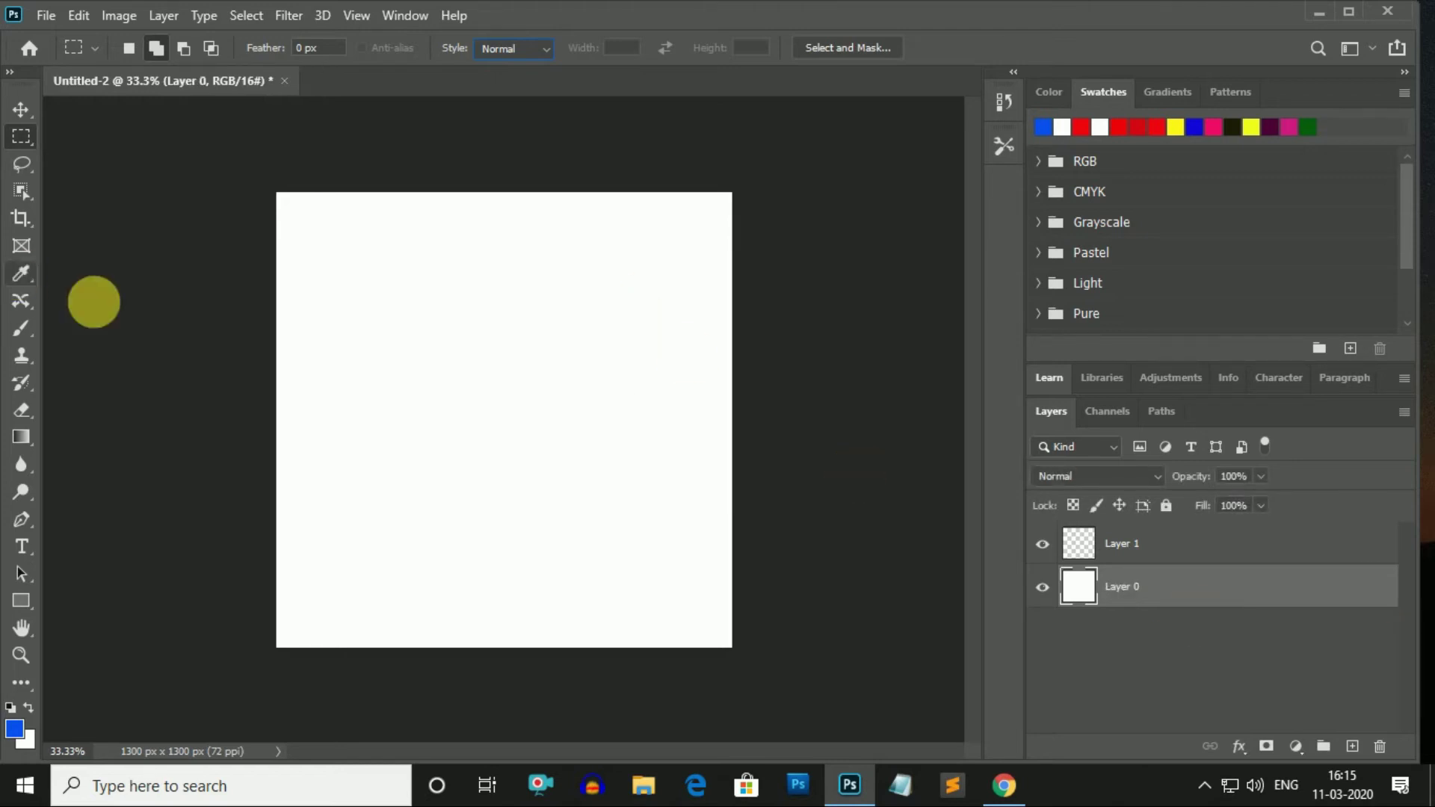
click(9, 724)
click(729, 207)
drag(729, 205, 730, 145)
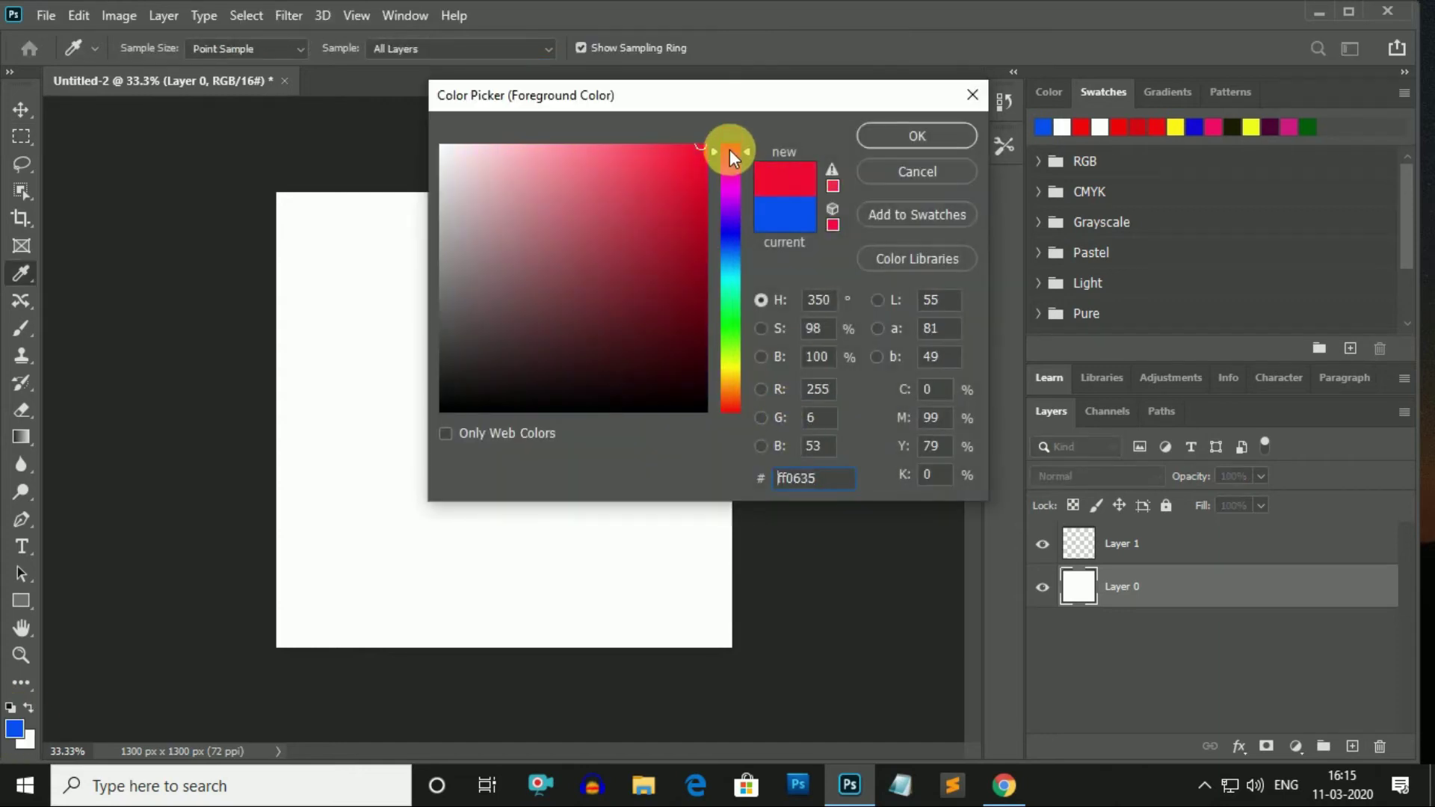
click(946, 138)
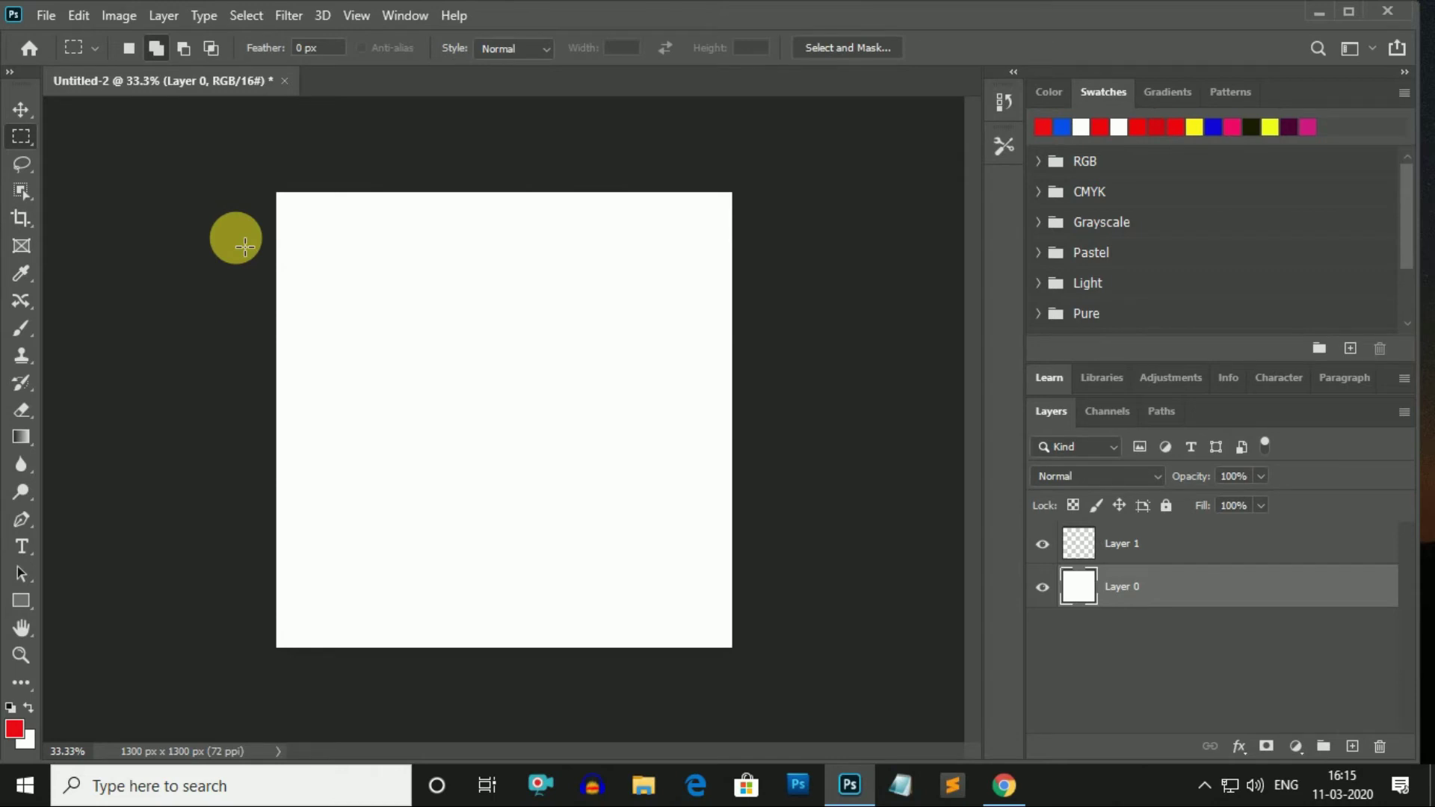
Fill Layer 0 with red, switch to Layer 1, and select an upper-left rectangle.
key(alt+BackSpace)
key(alt+bracketright)
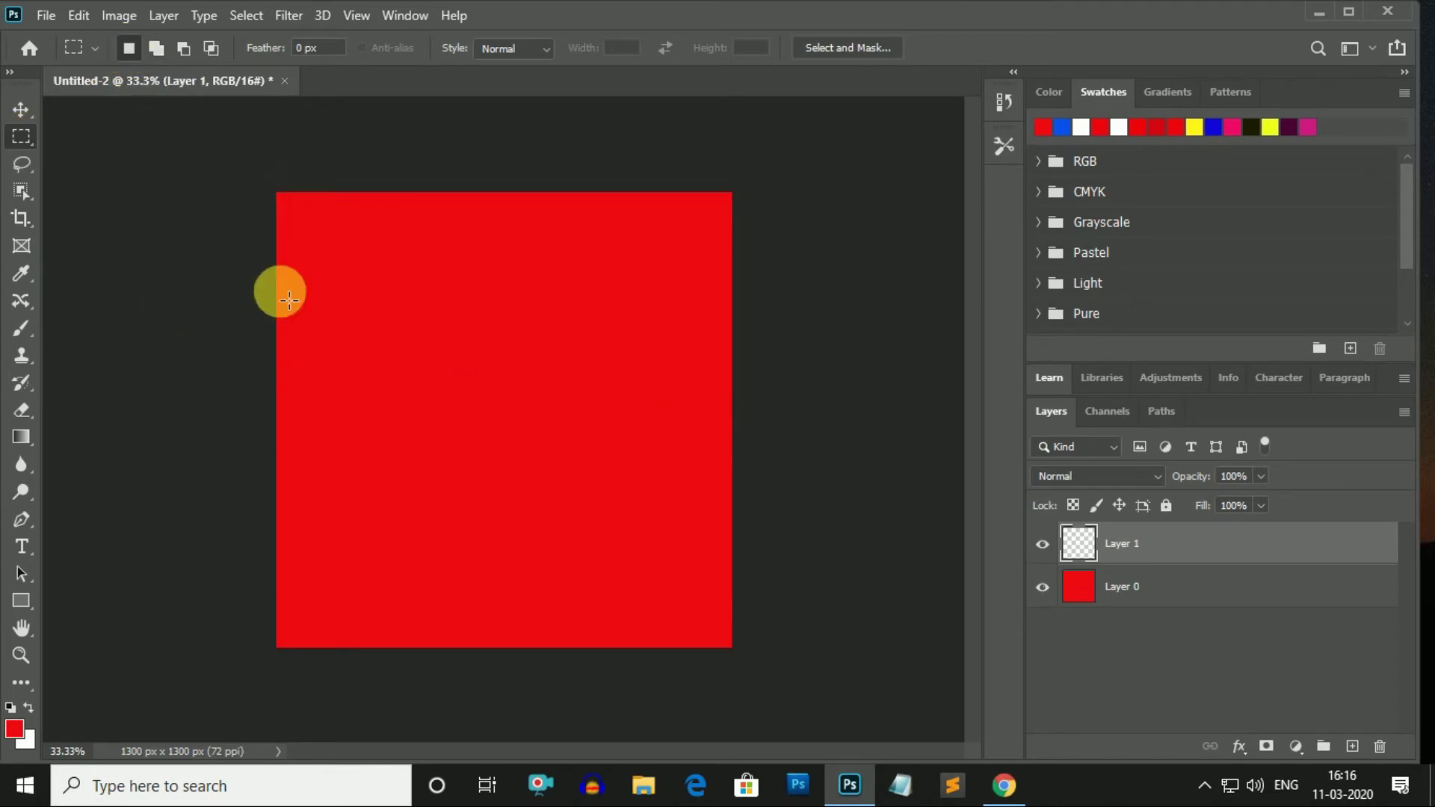
drag(332, 263, 492, 400)
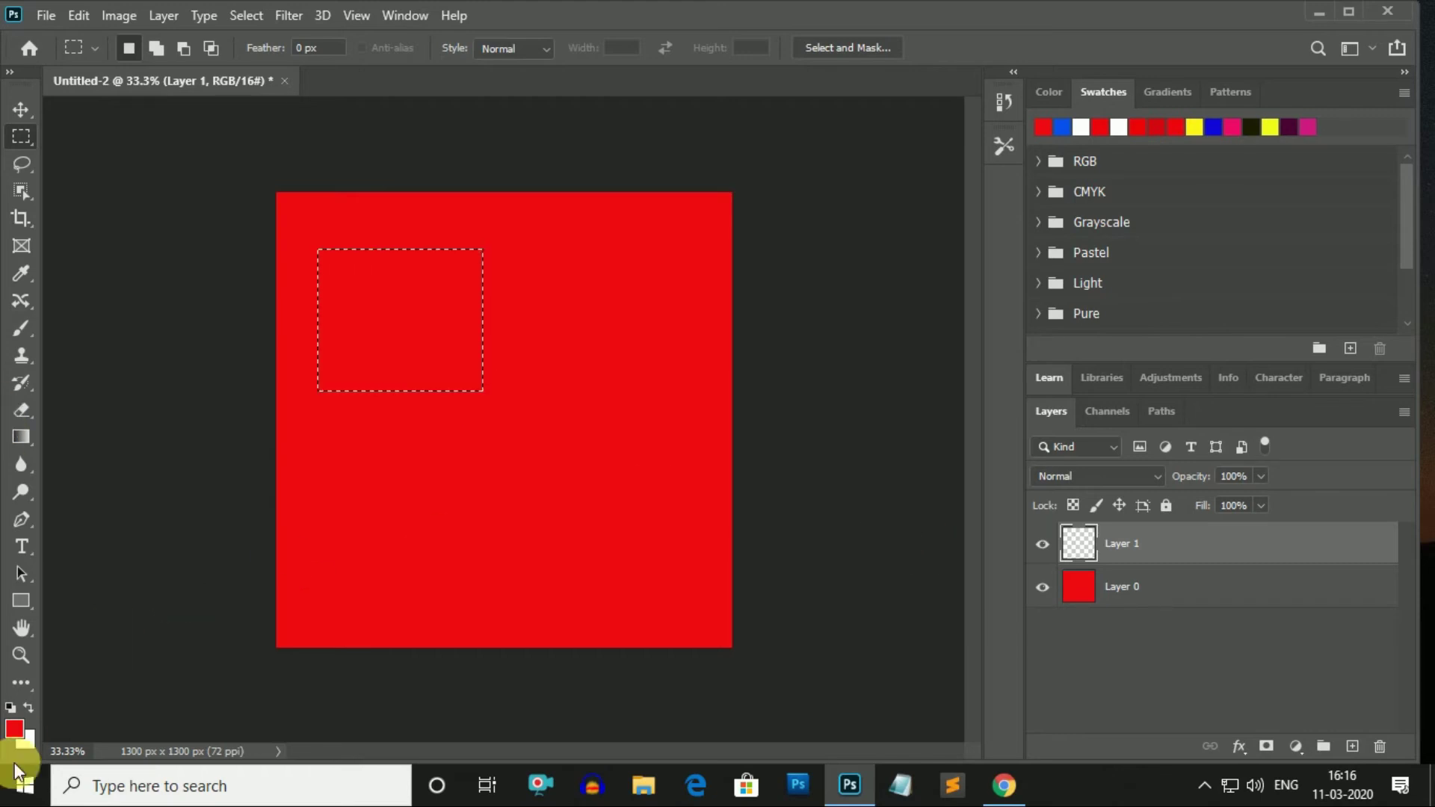
click(16, 730)
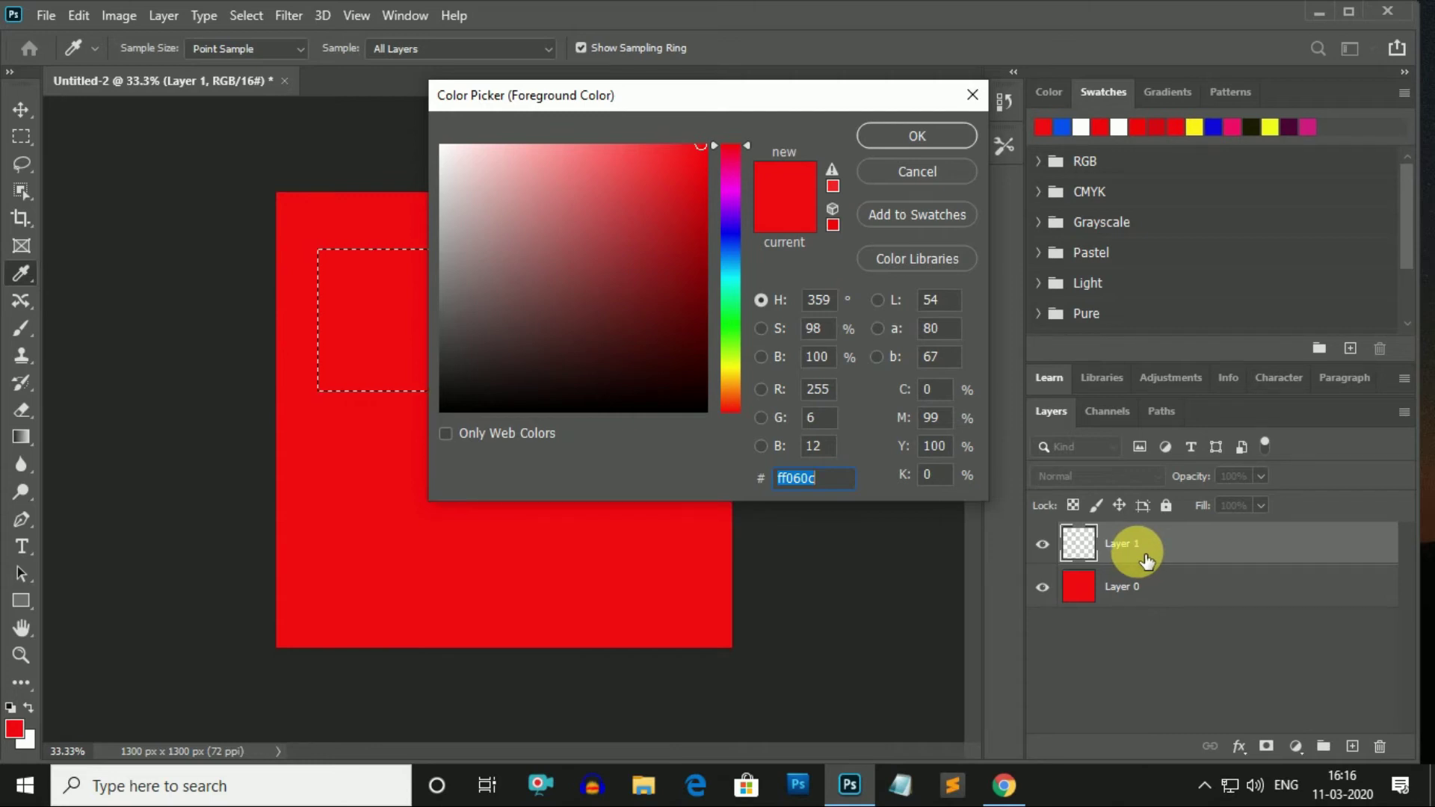
Set the foreground to white, fill the Layer 1 selection with it, and zoom to 100%.
drag(758, 100, 849, 90)
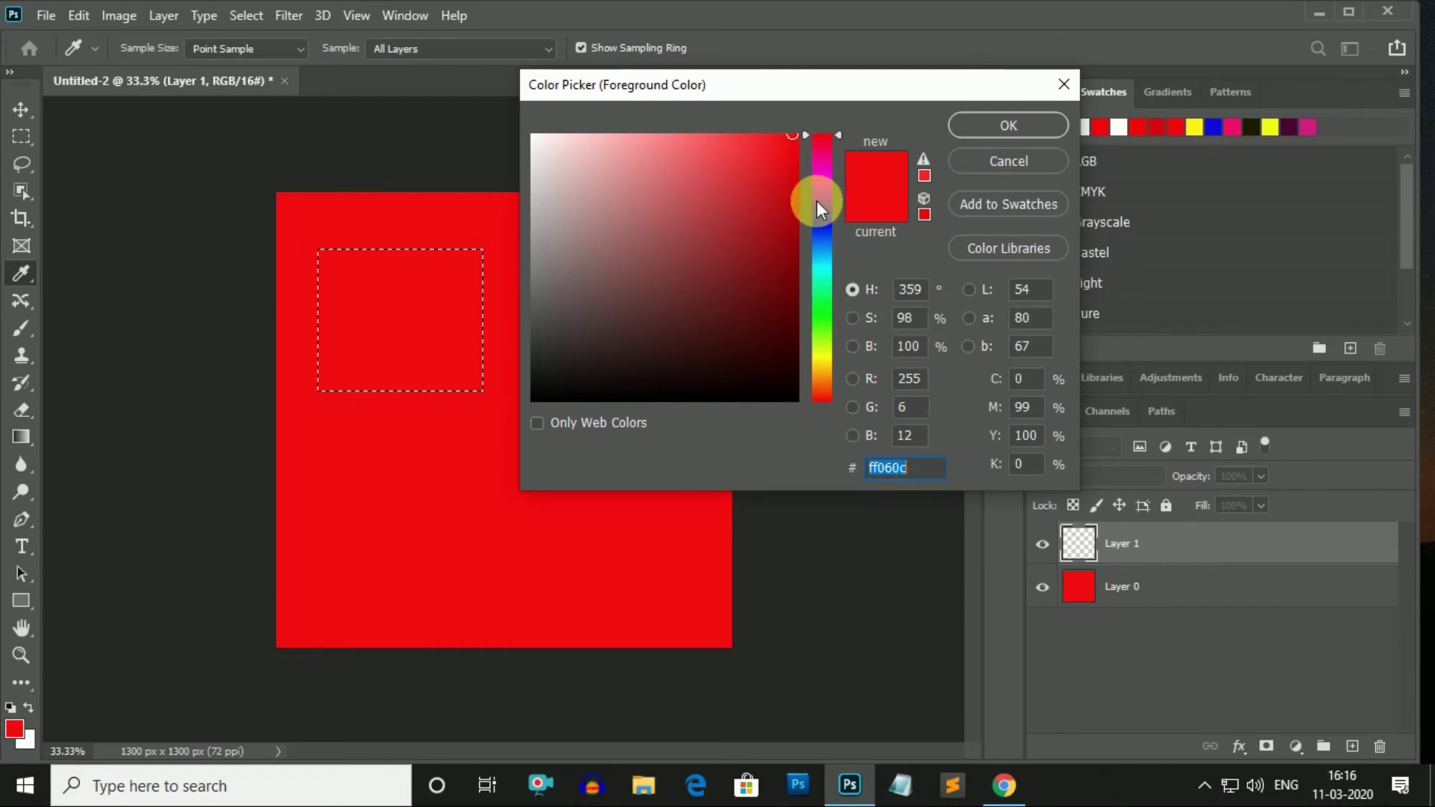
drag(789, 148, 394, 87)
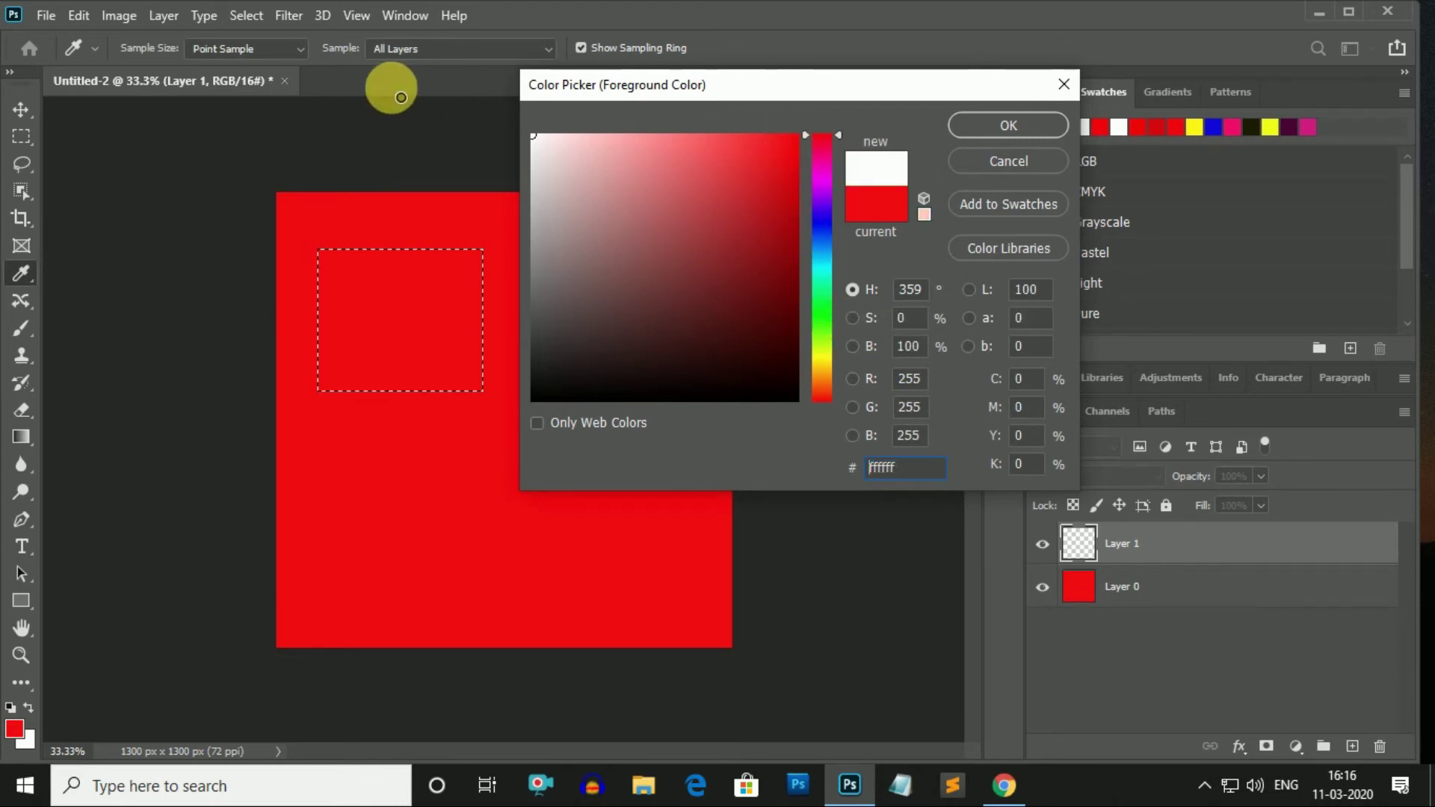
click(1009, 127)
key(m)
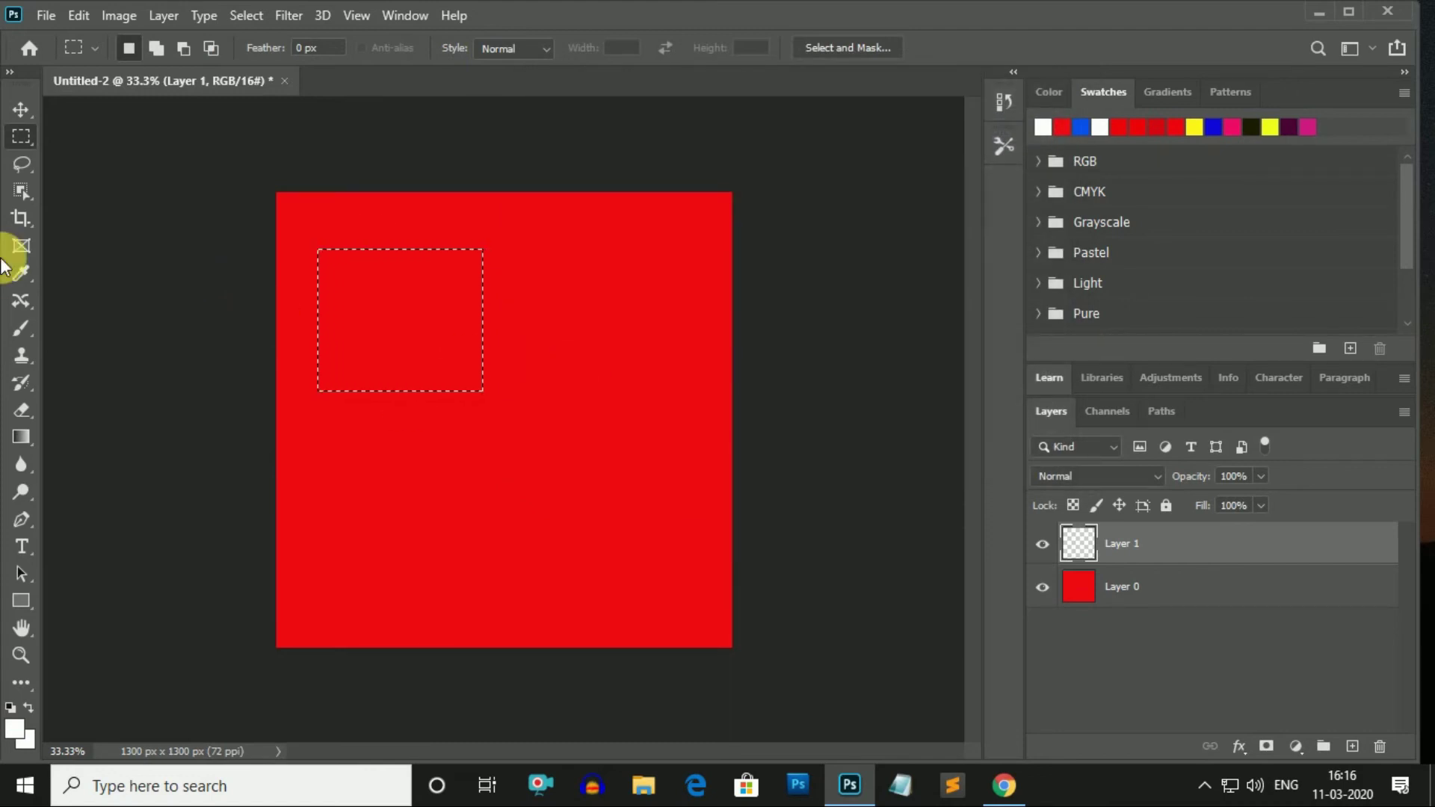
key(alt+BackSpace)
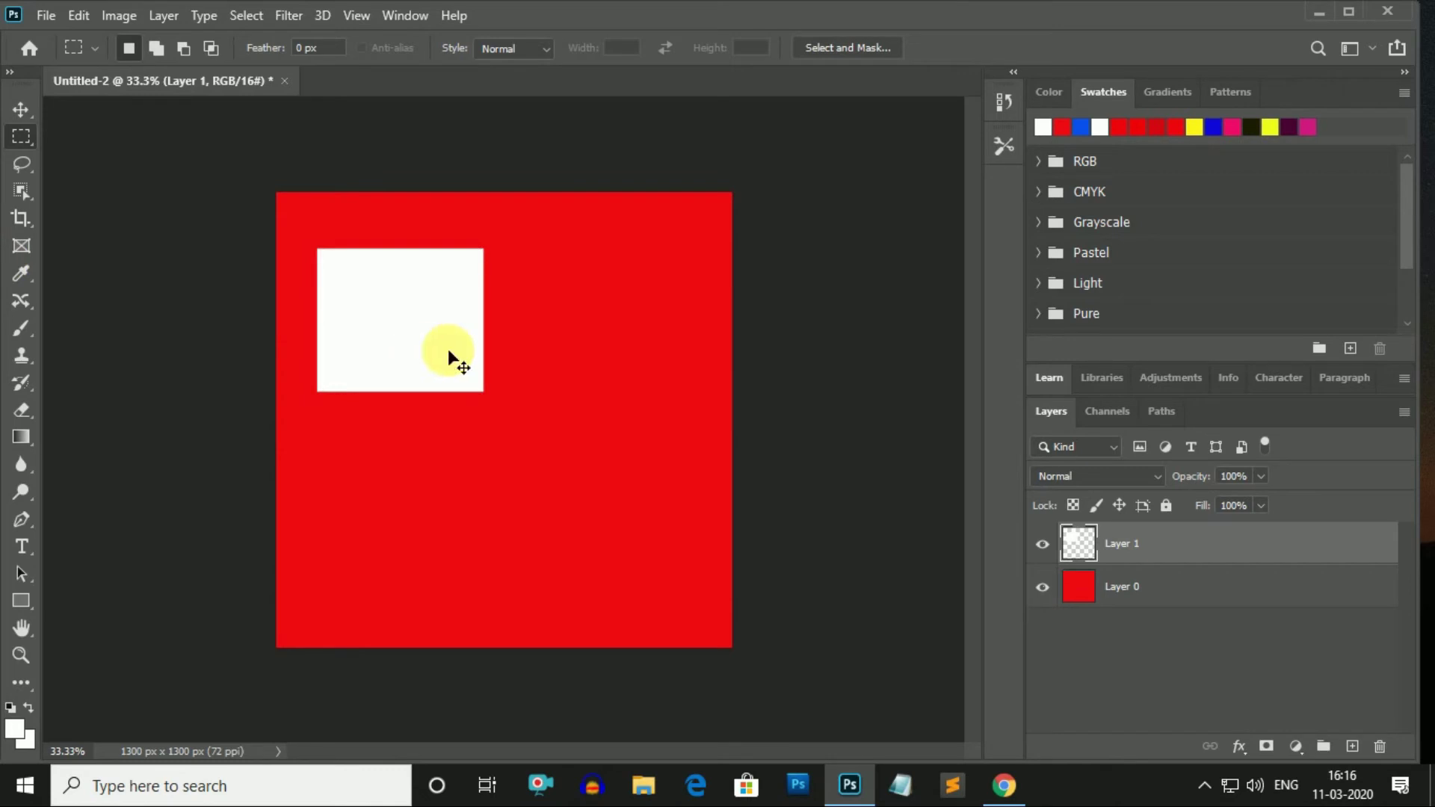
key(ctrl+plus)
key(ctrl+plus)
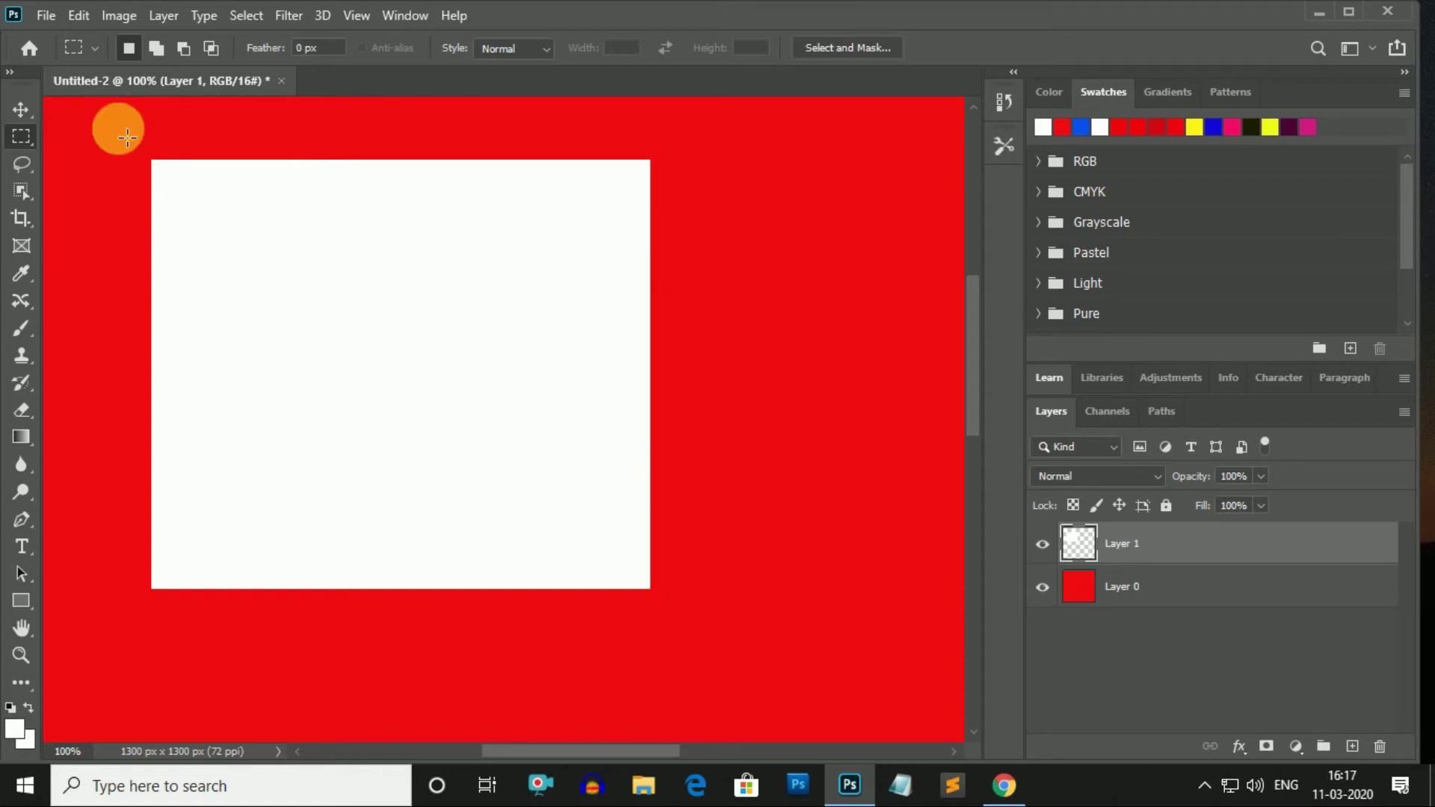
click(1159, 595)
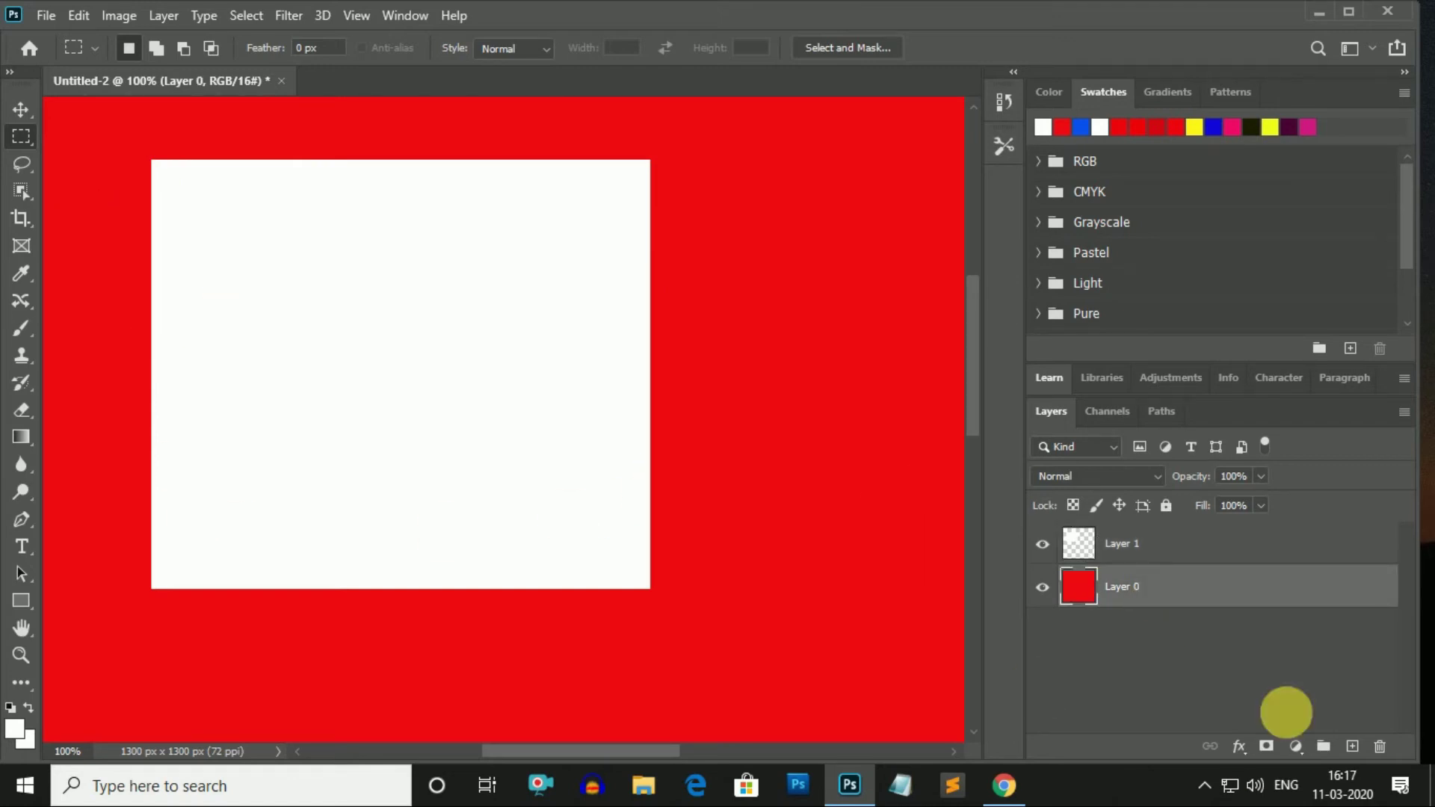
click(1130, 544)
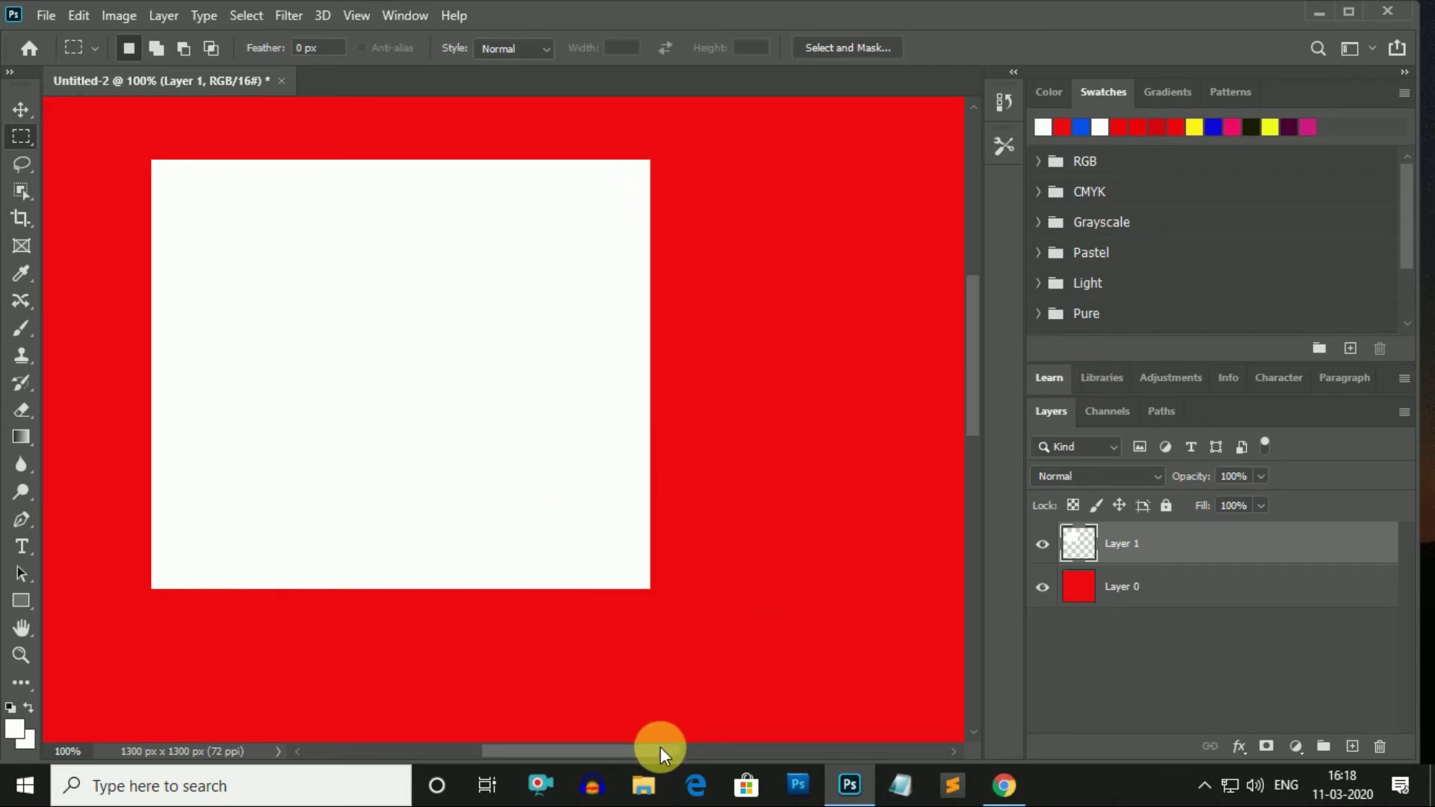
drag(661, 747, 741, 757)
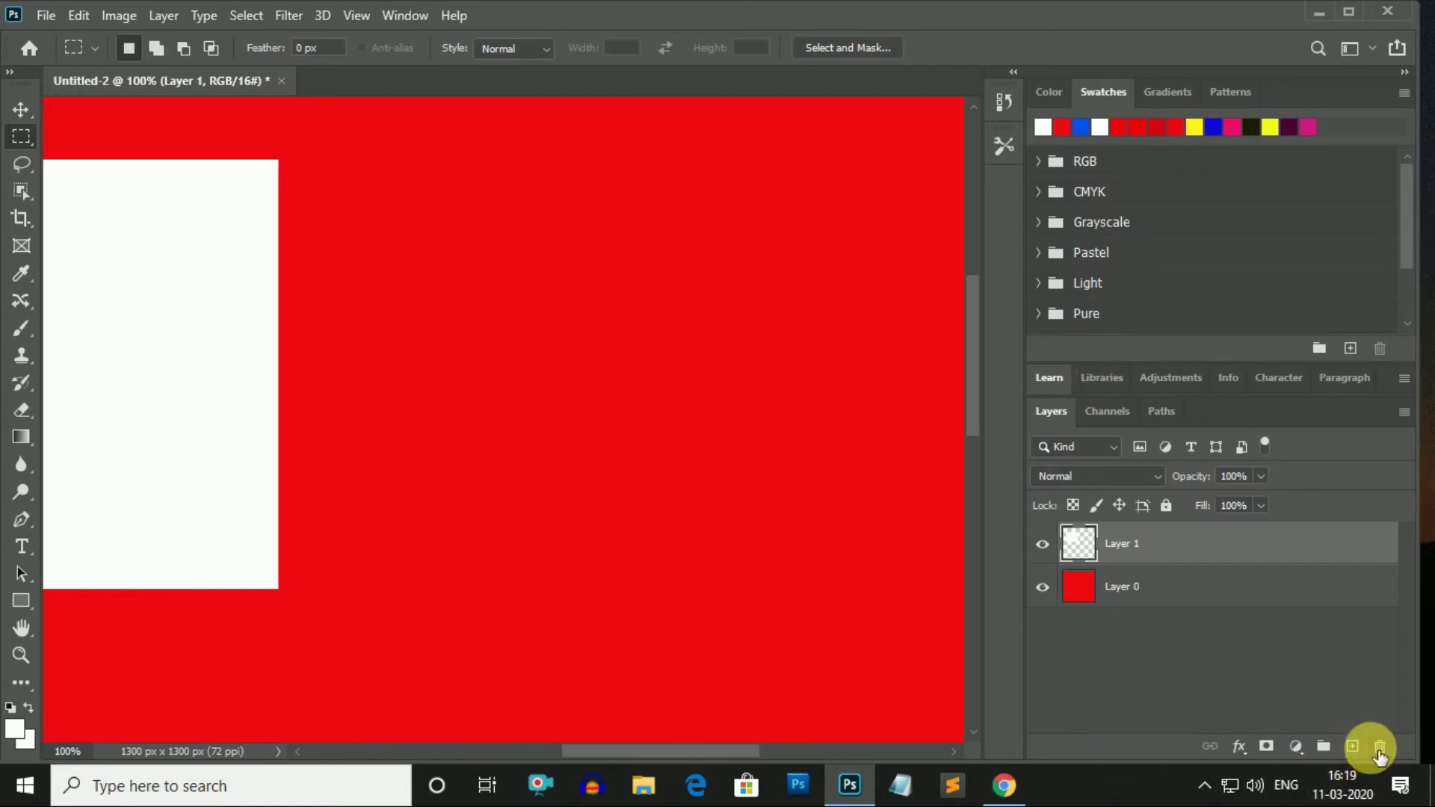
On new Layer 2, fill a 6 px feathered rectangle right of the first with white.
click(1352, 746)
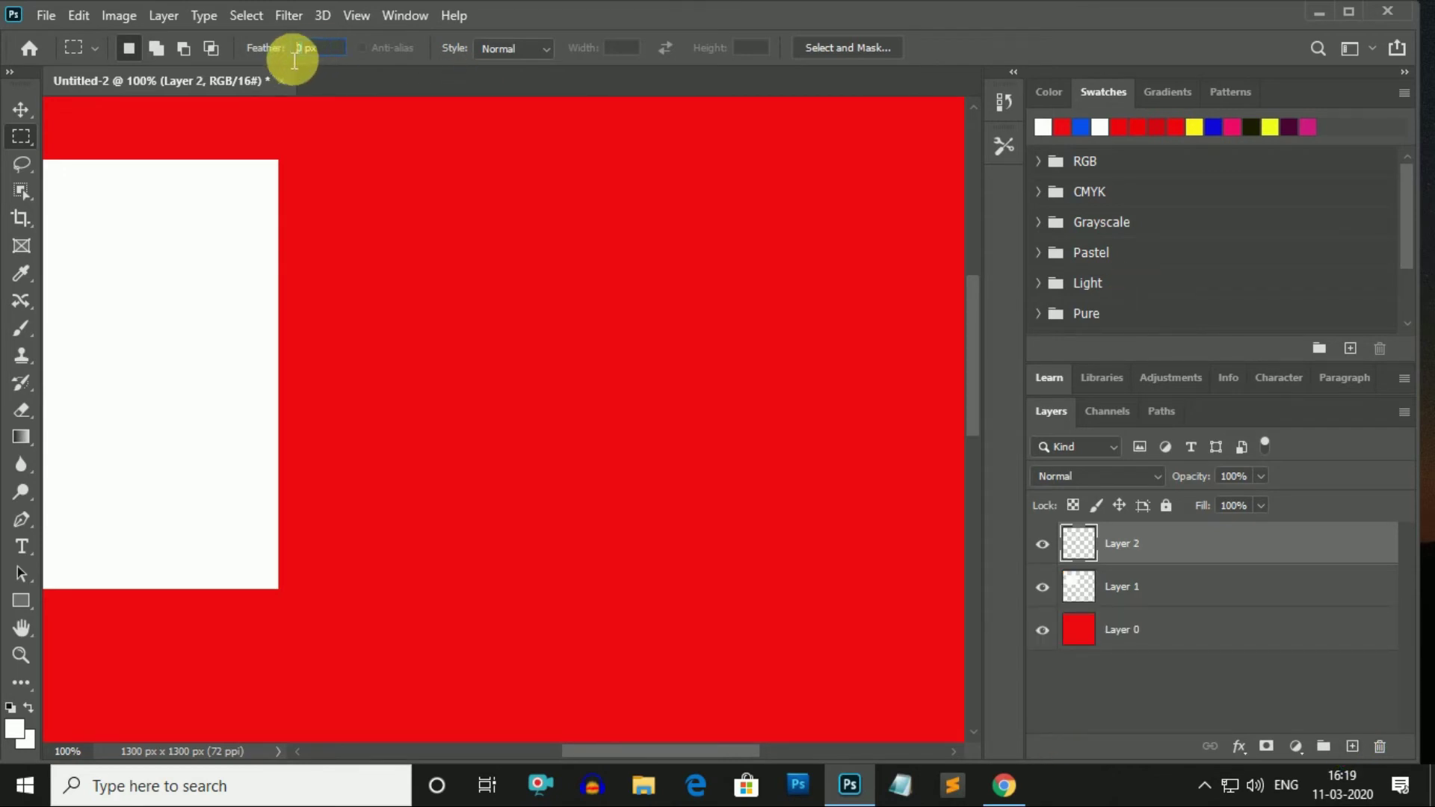
text(6)
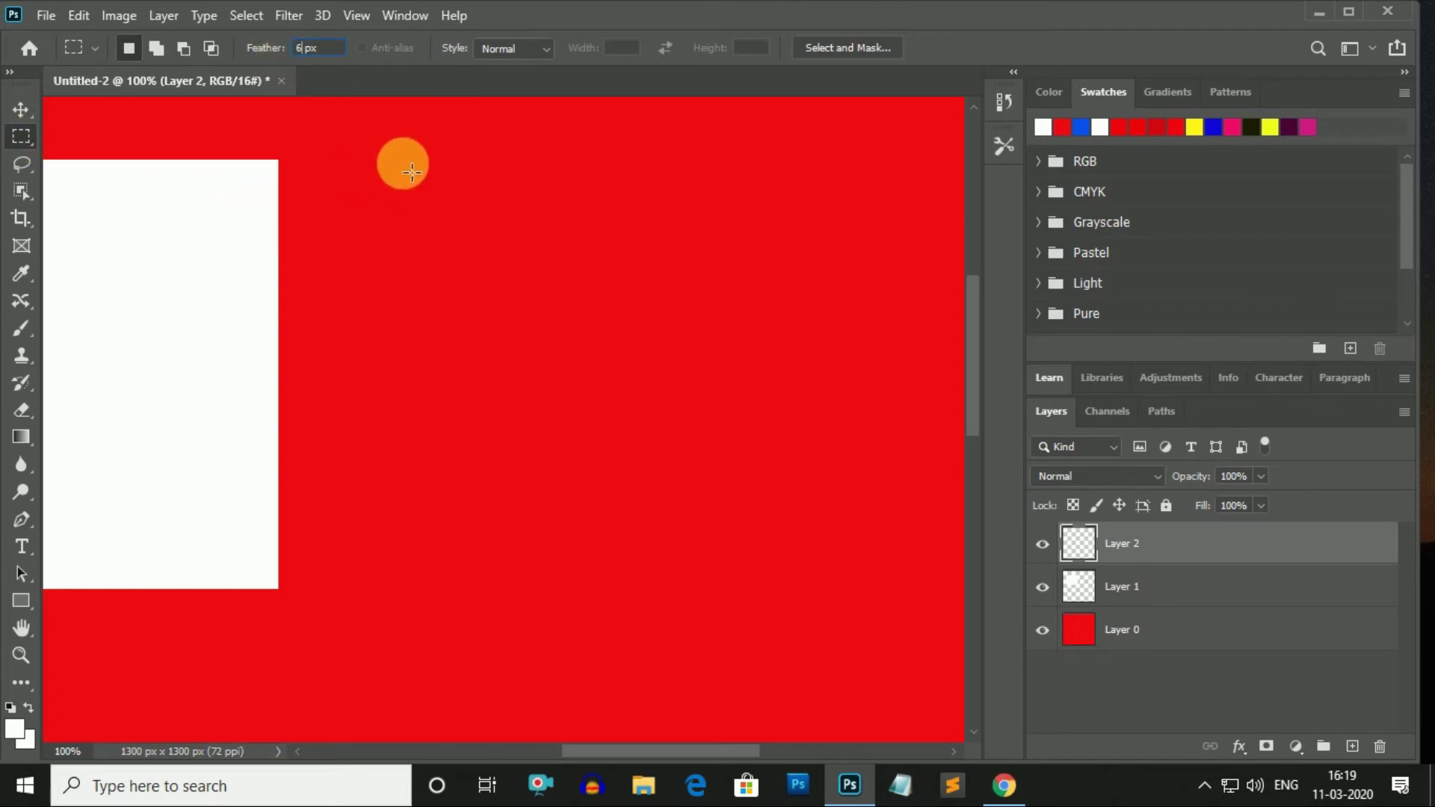
mouse_move(402, 161)
mouse_down()
mouse_move(821, 480)
mouse_move(854, 566)
mouse_up()
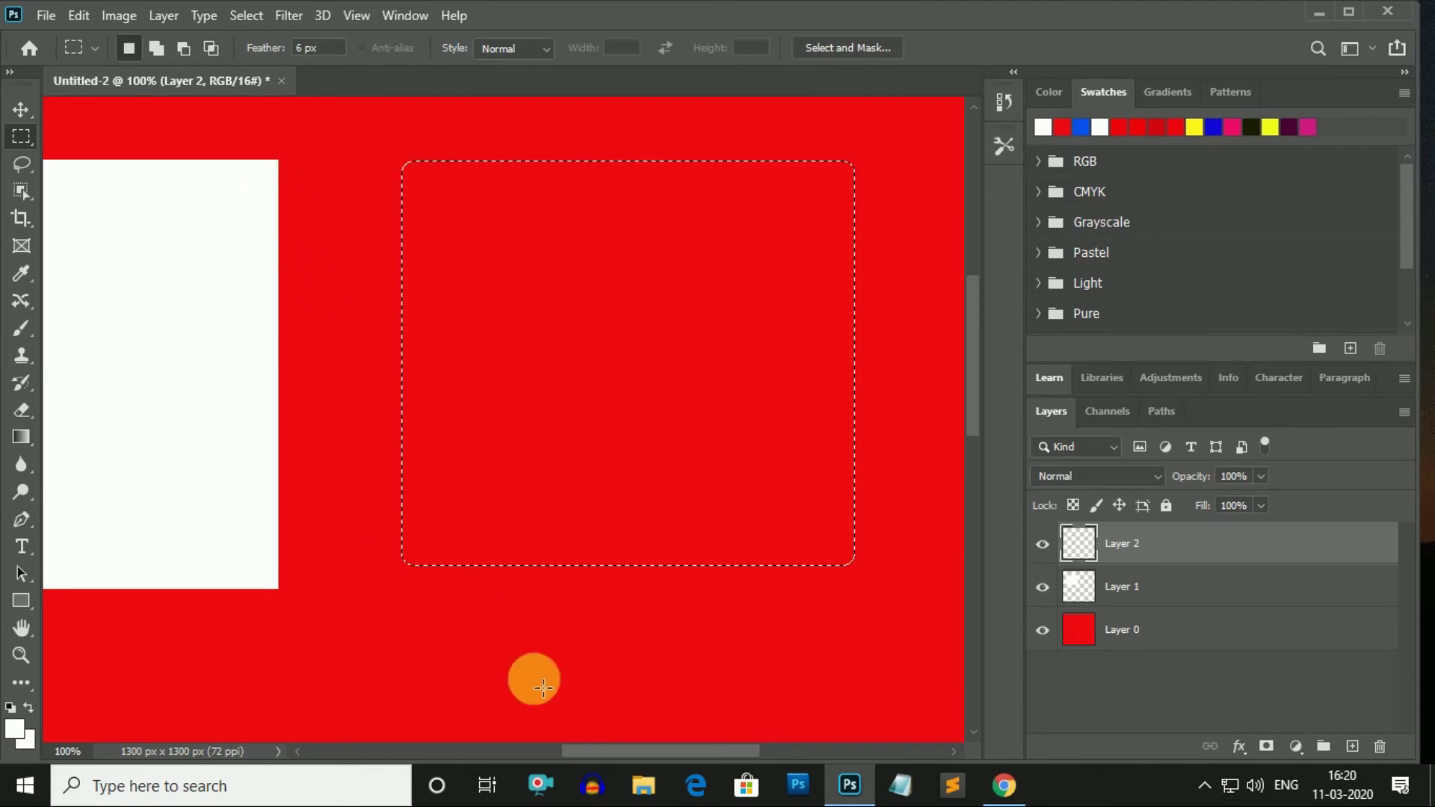
drag(712, 755, 704, 755)
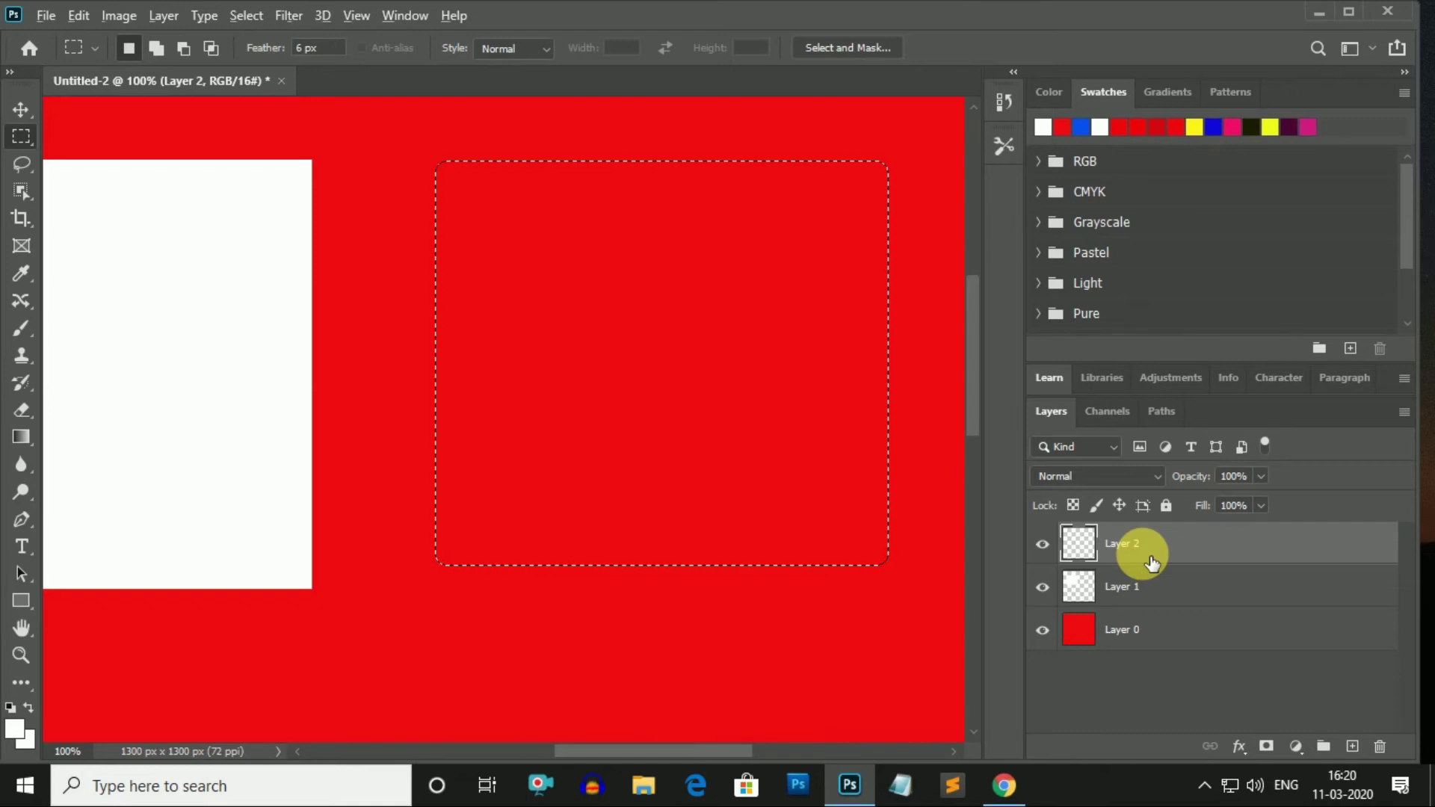
key(alt+BackSpace)
key(ctrl+d)
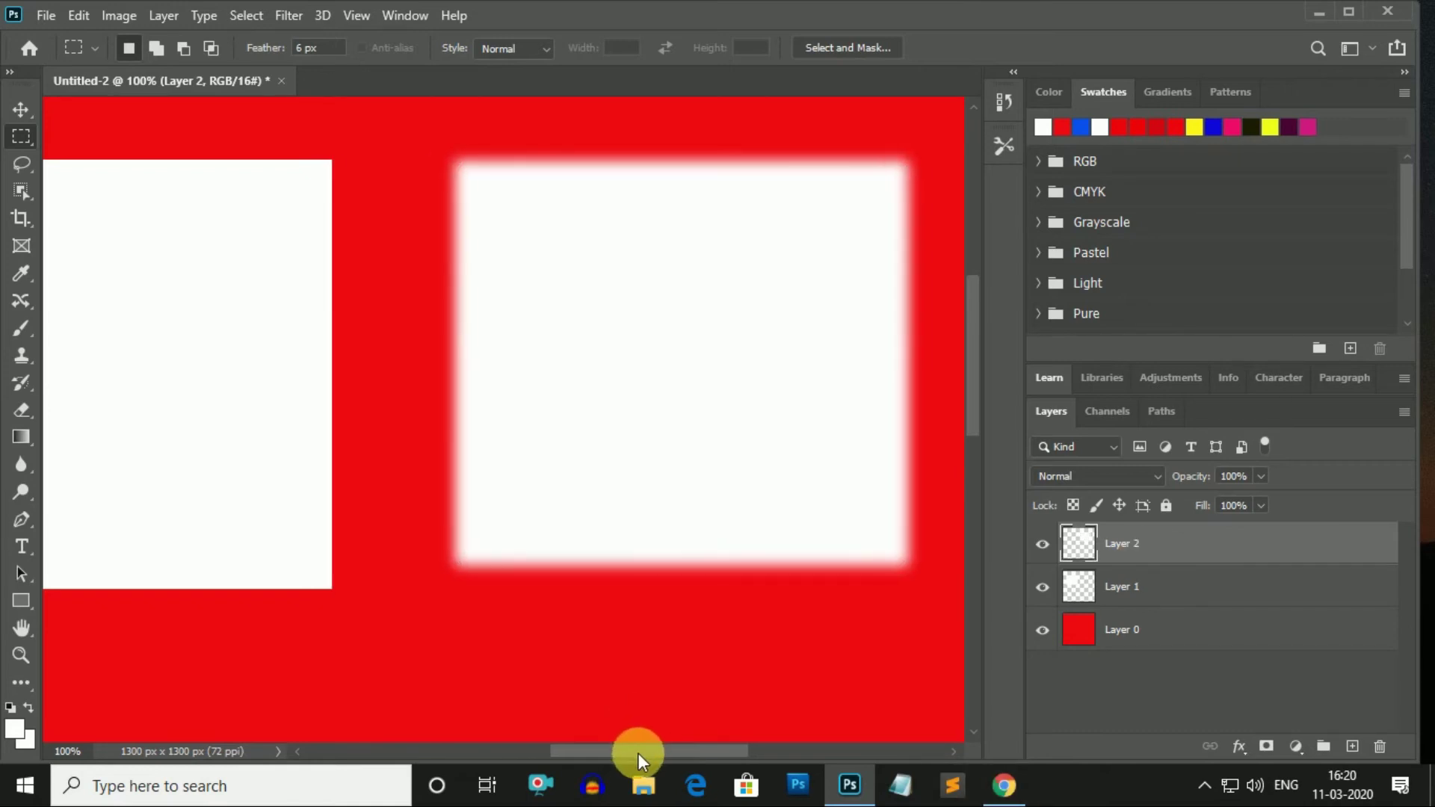
drag(639, 751, 683, 752)
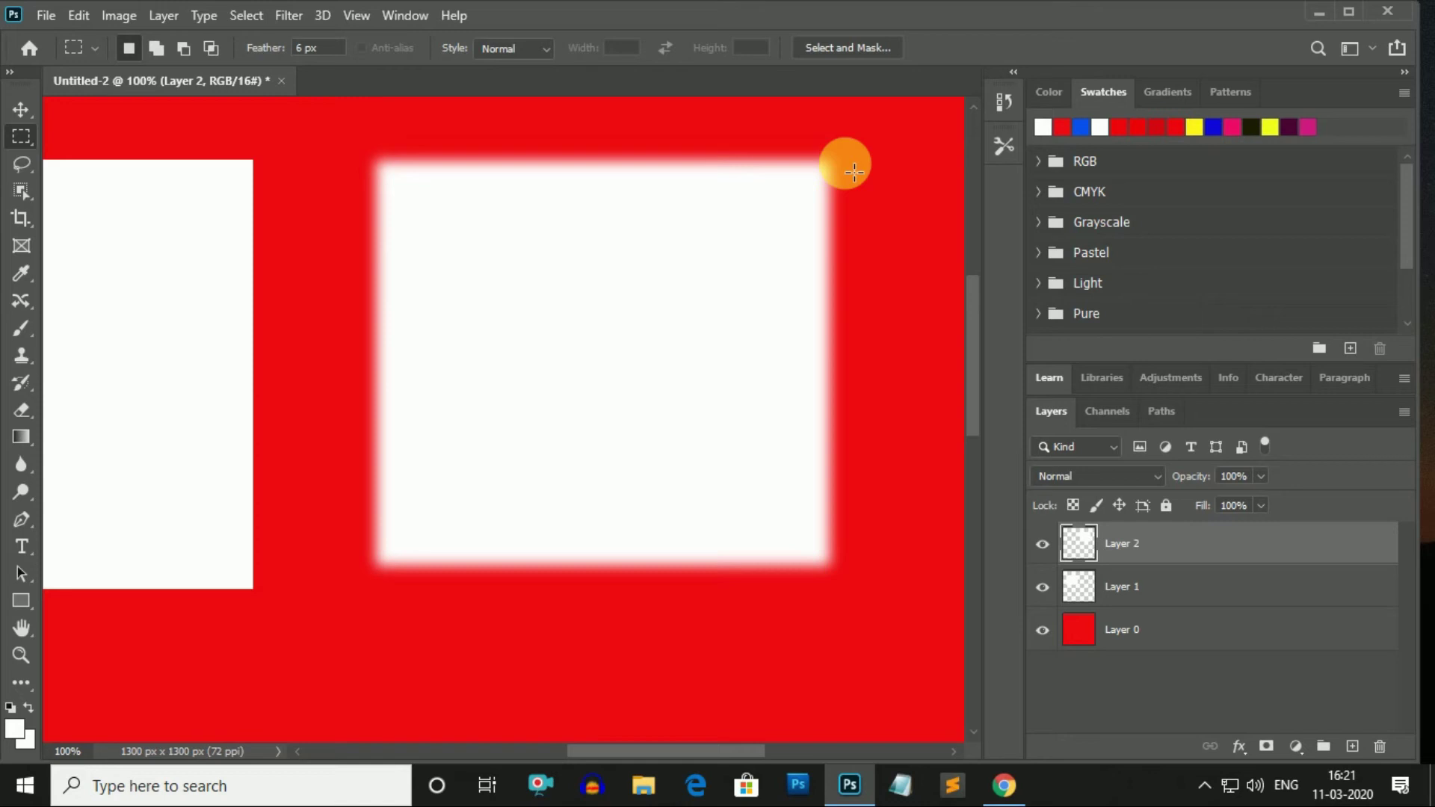
Scroll across and zoom out to compare the sharp and 6 px feathered rectangles.
scroll(559, 747, left, 2)
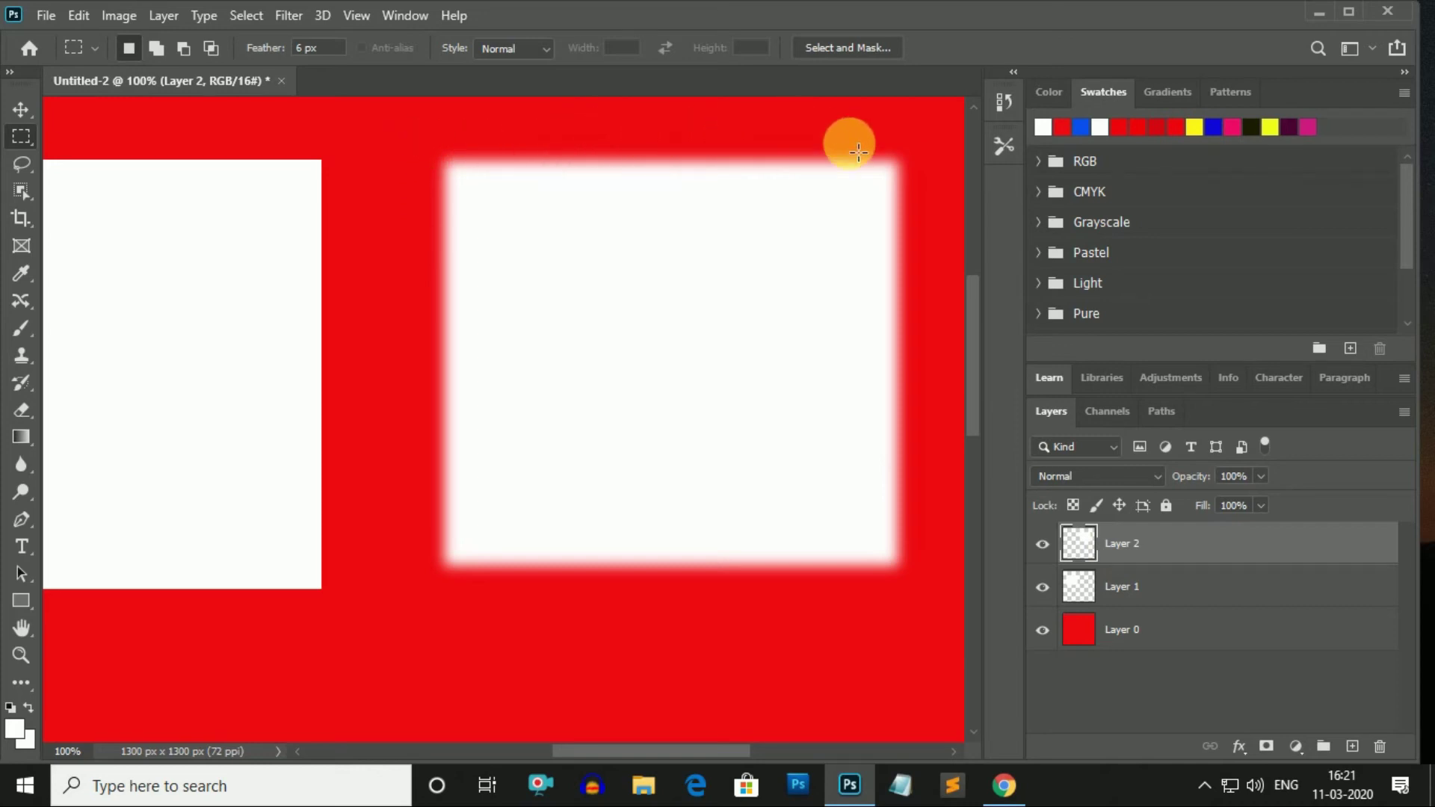
drag(613, 757, 557, 778)
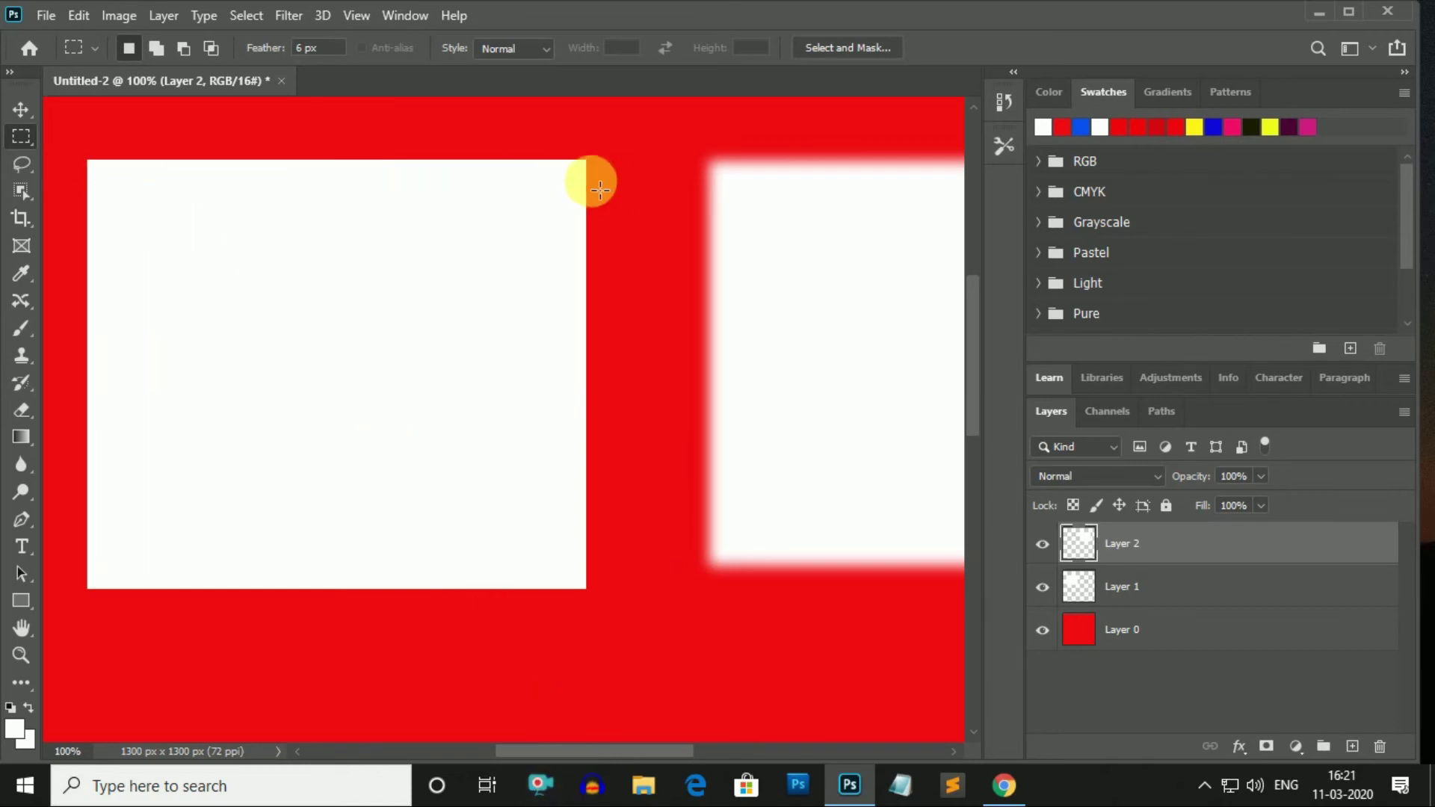
drag(653, 755, 702, 758)
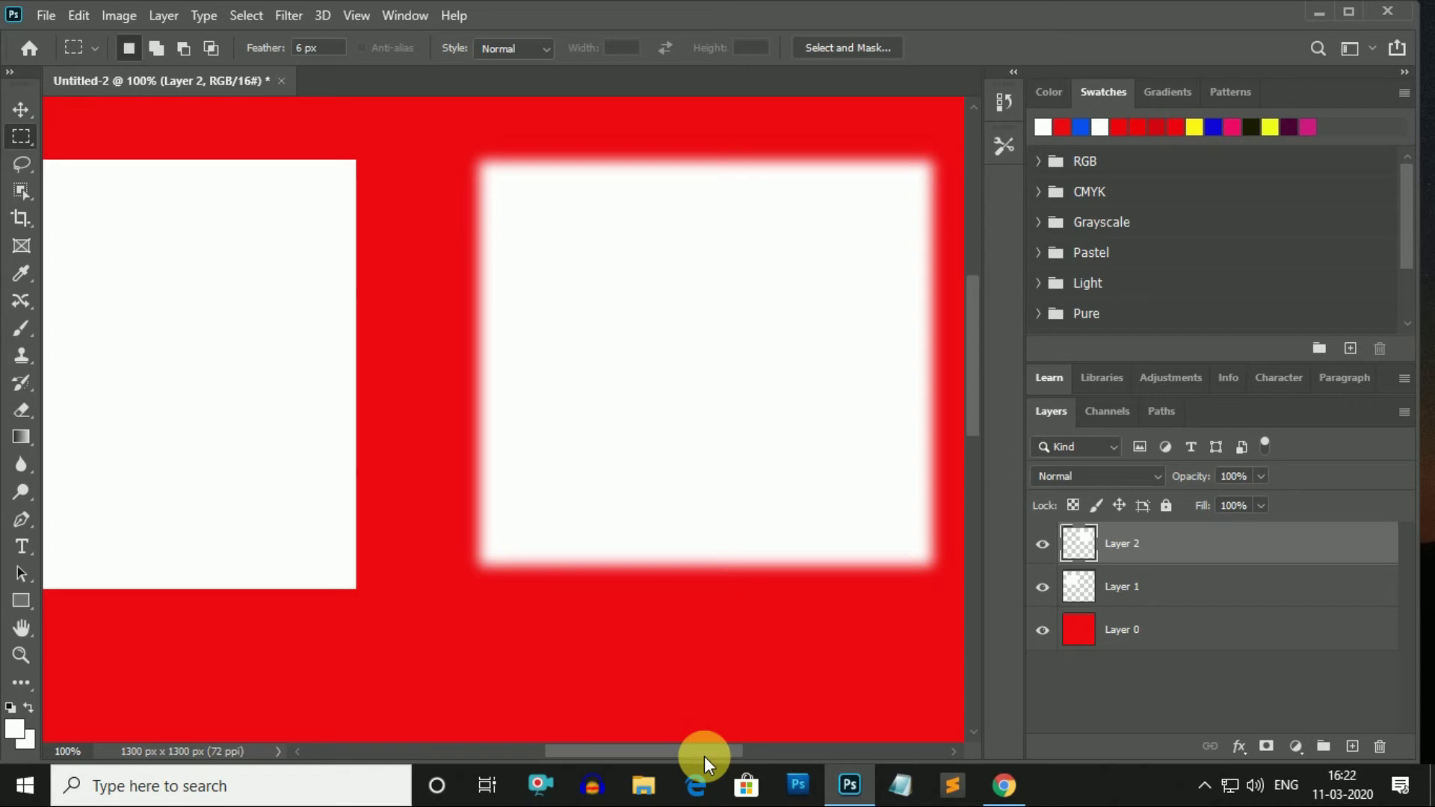
scroll(704, 756, right, 3)
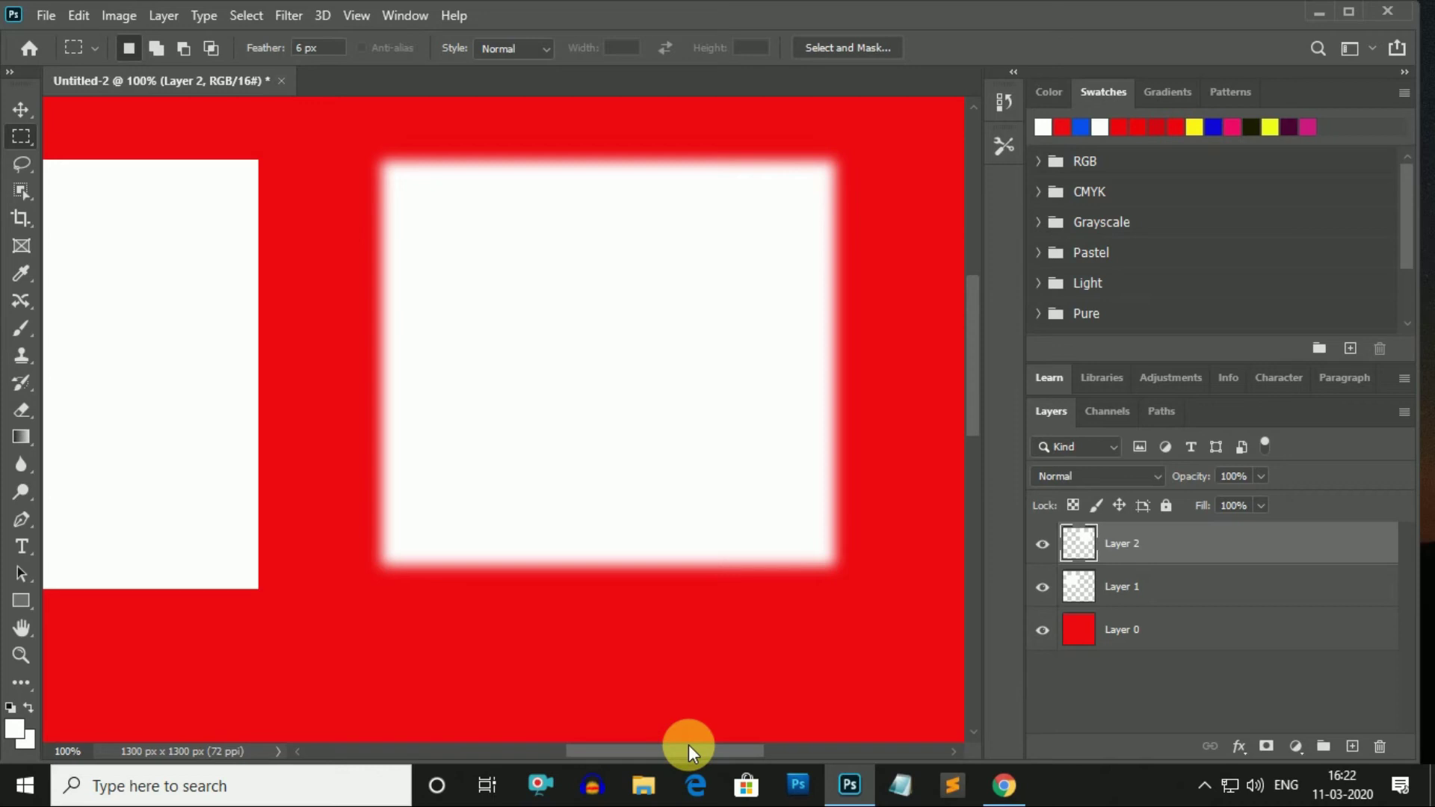
key(ctrl+minus)
key(ctrl+minus)
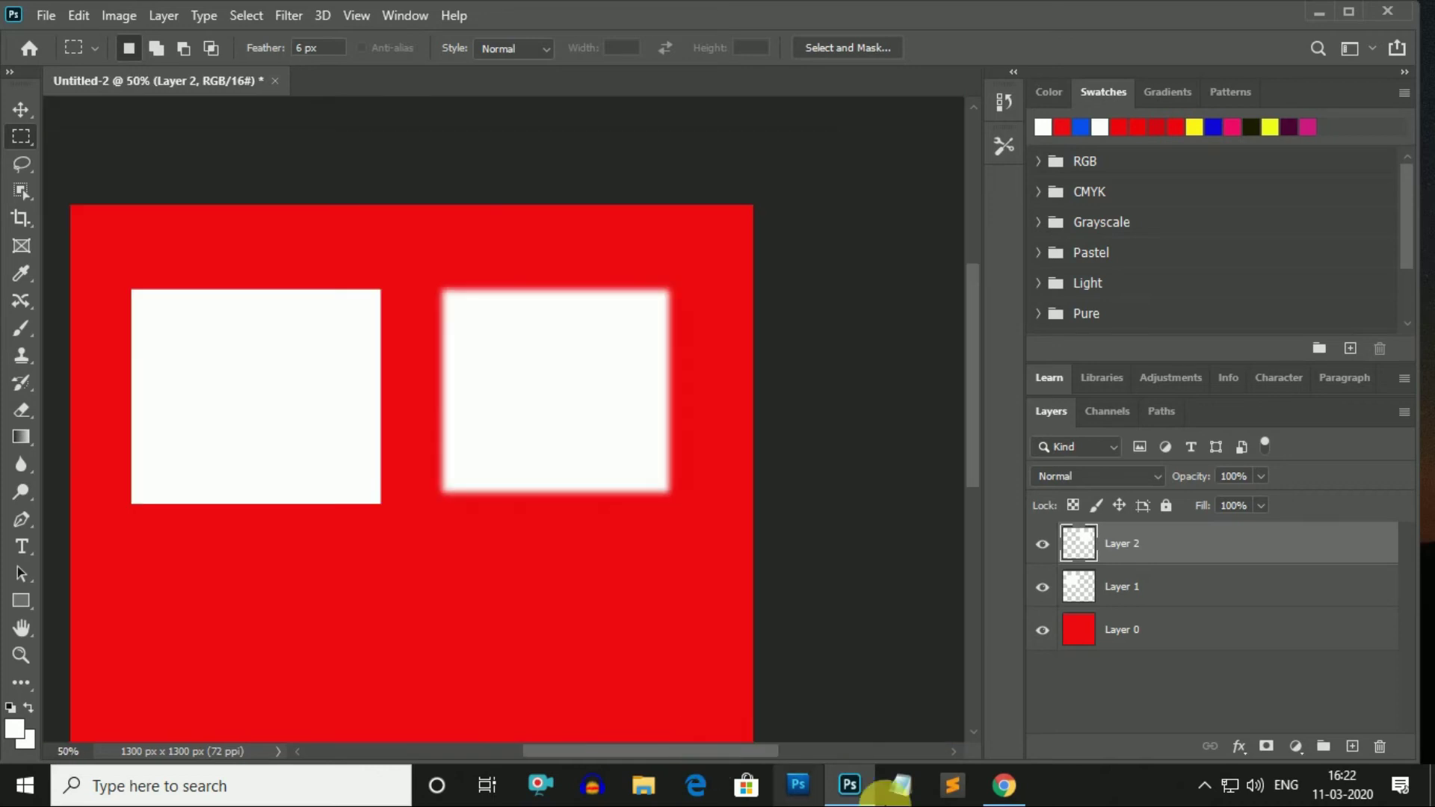
Delete Layer 1 and Layer 2 together and list the marquee shape choices.
drag(710, 749, 688, 754)
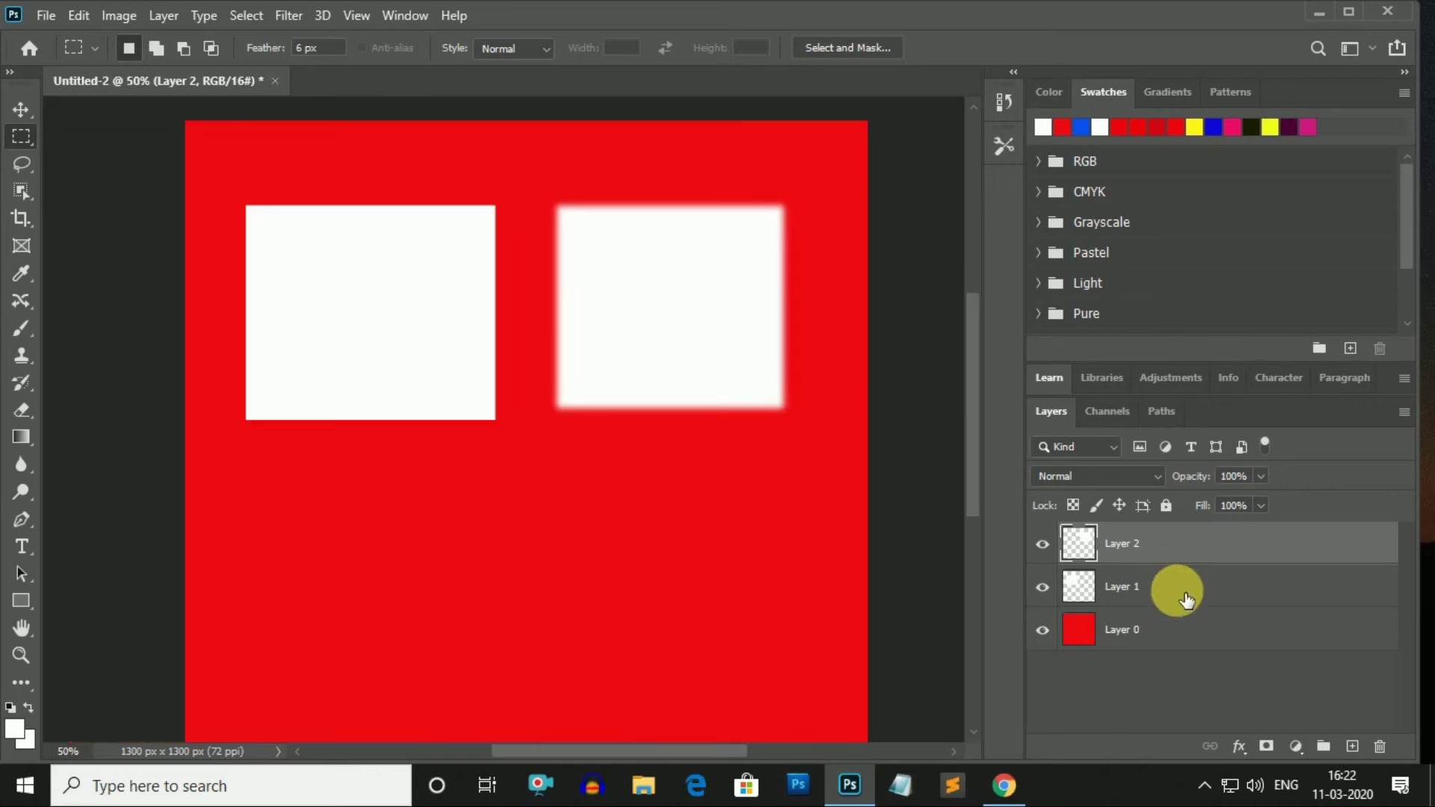
ctrl+click(1186, 598)
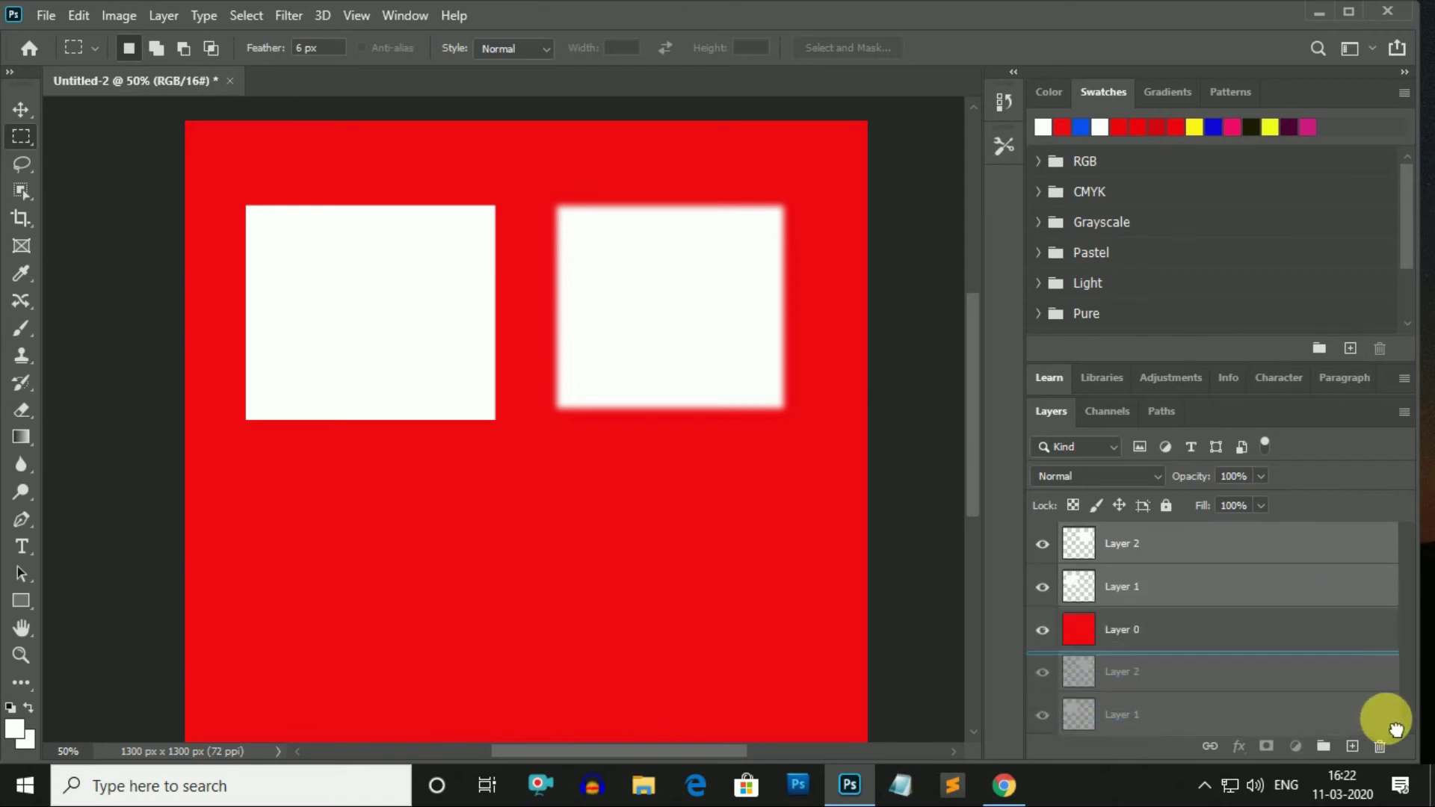
drag(1358, 598, 1380, 746)
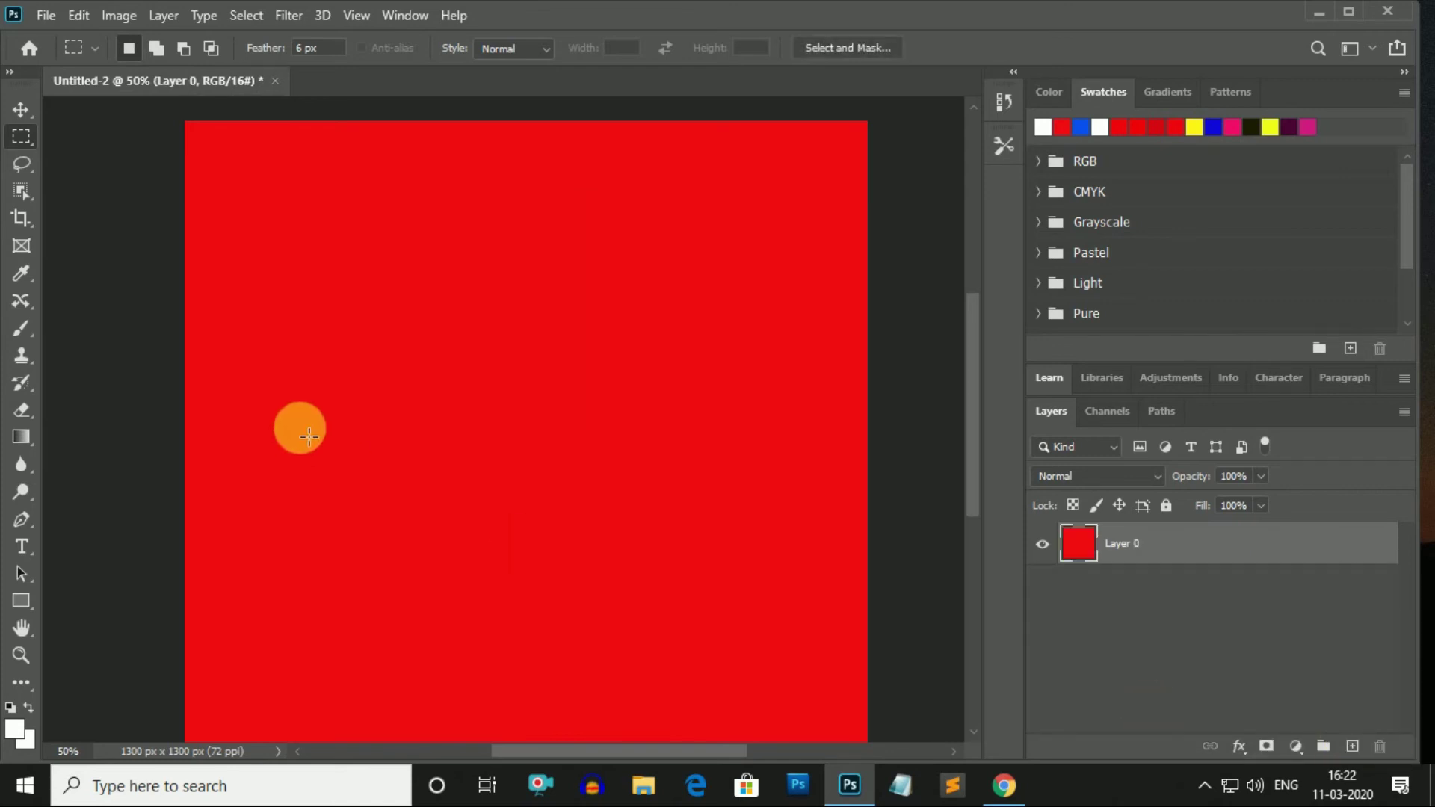
right_click(18, 138)
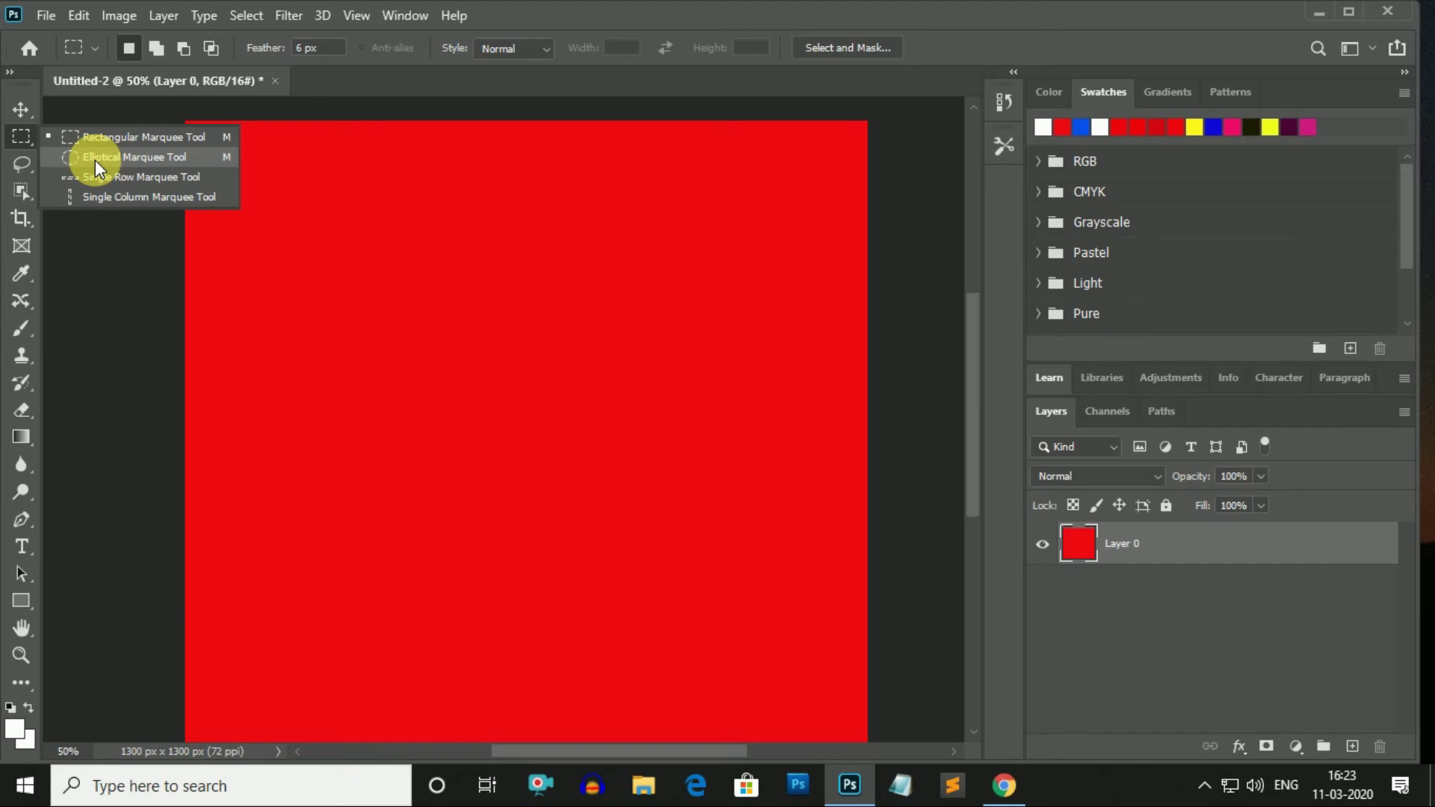
Switch to the Elliptical Marquee, try a circular selection, and set Style to Normal.
click(159, 160)
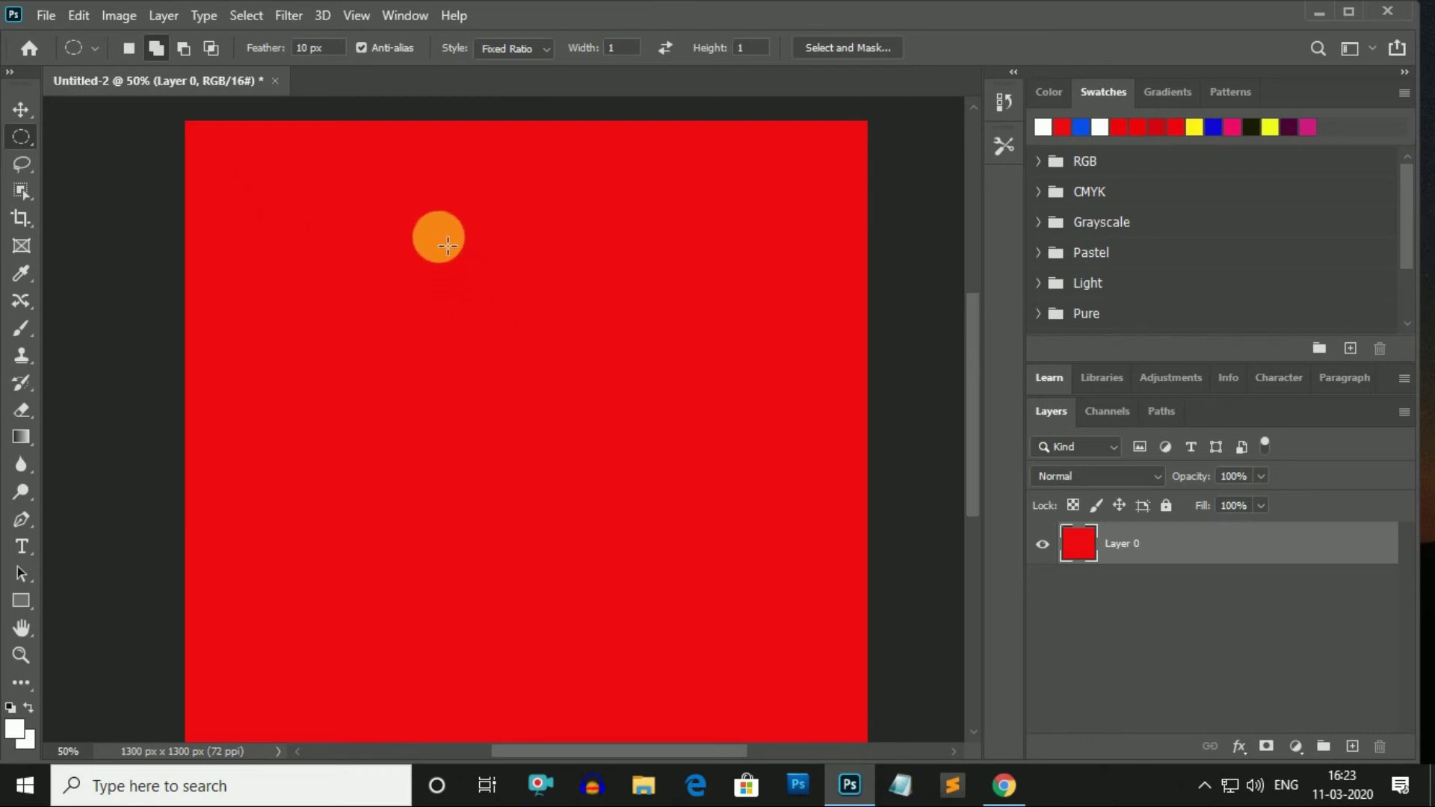
drag(400, 225, 566, 411)
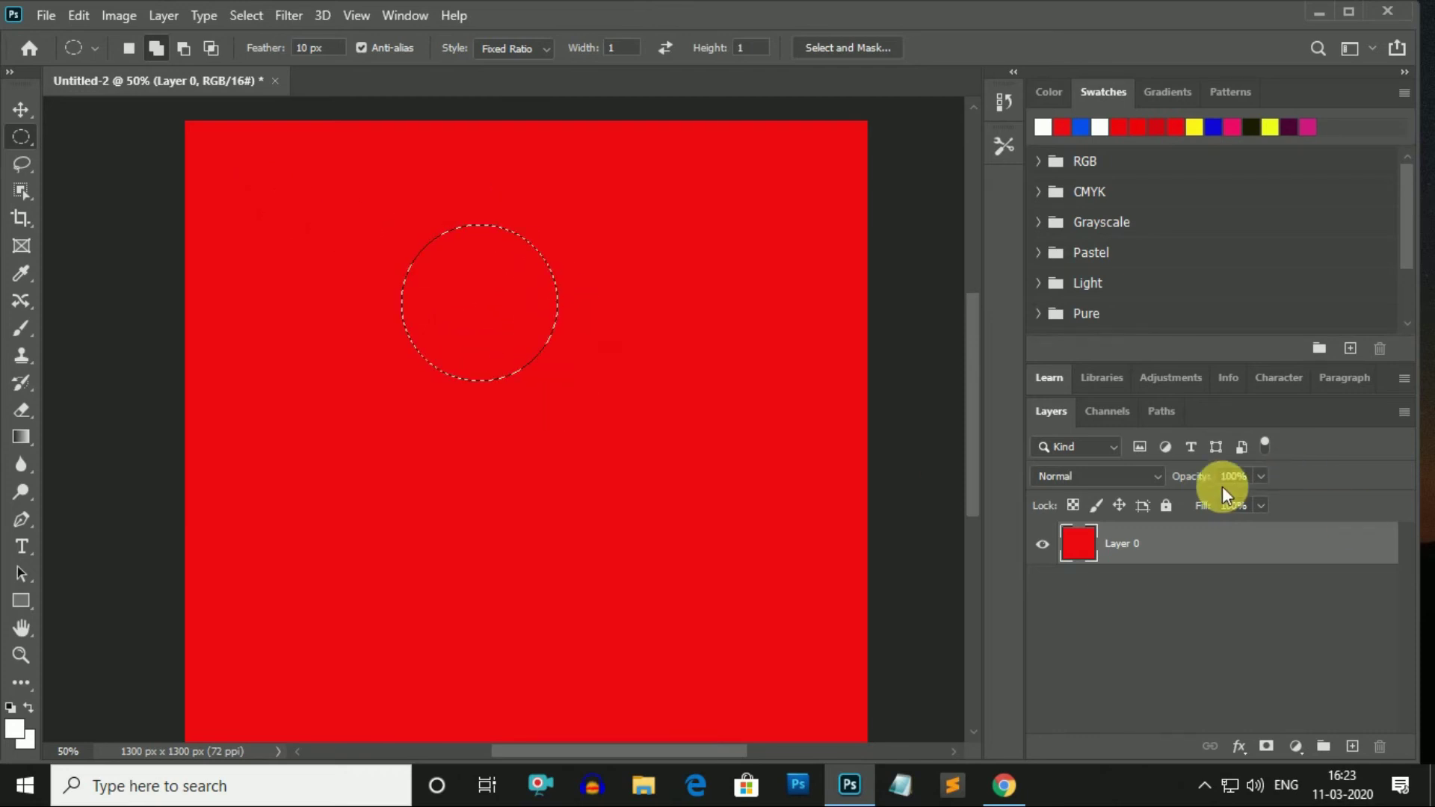
click(546, 51)
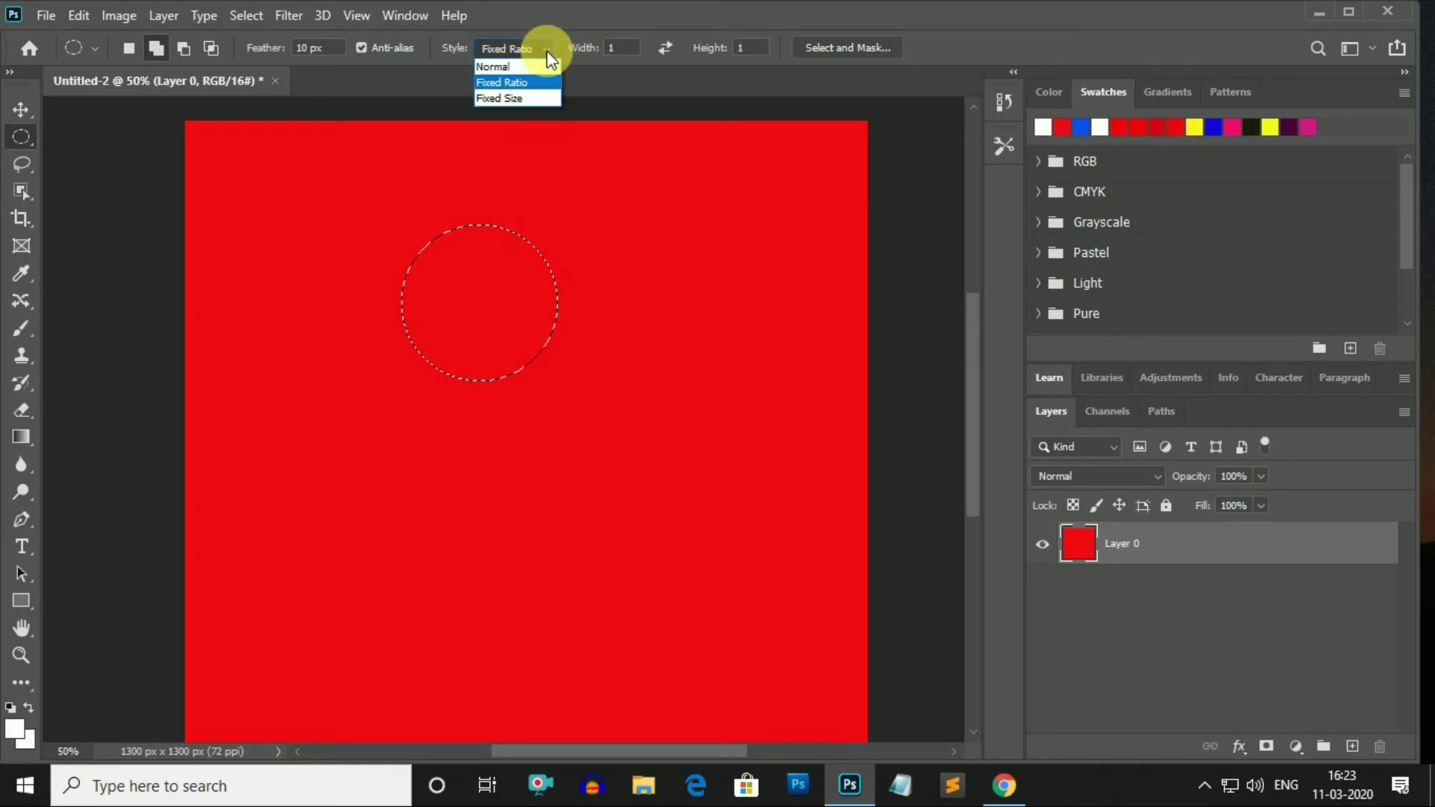
click(497, 65)
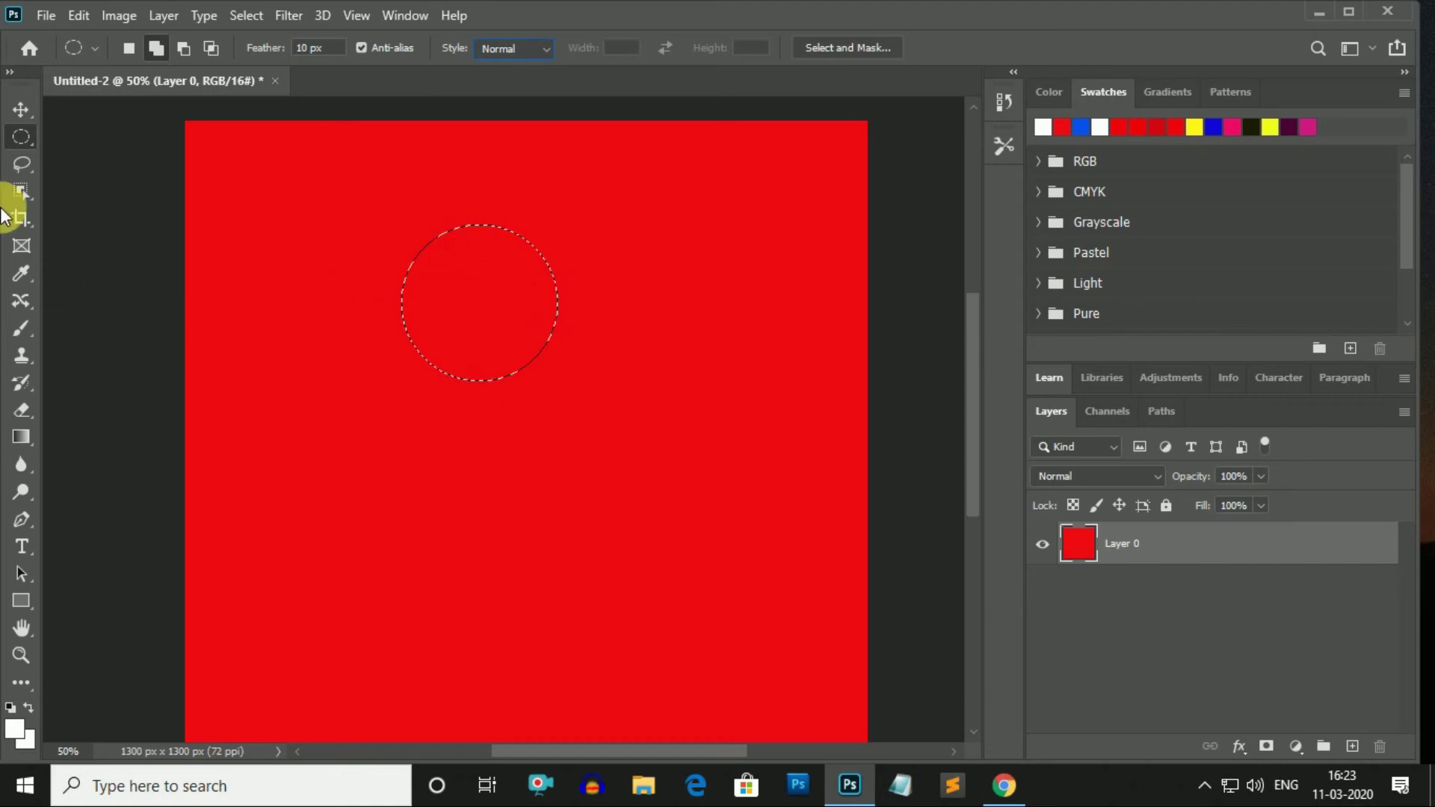
click(28, 118)
key(m)
click(352, 240)
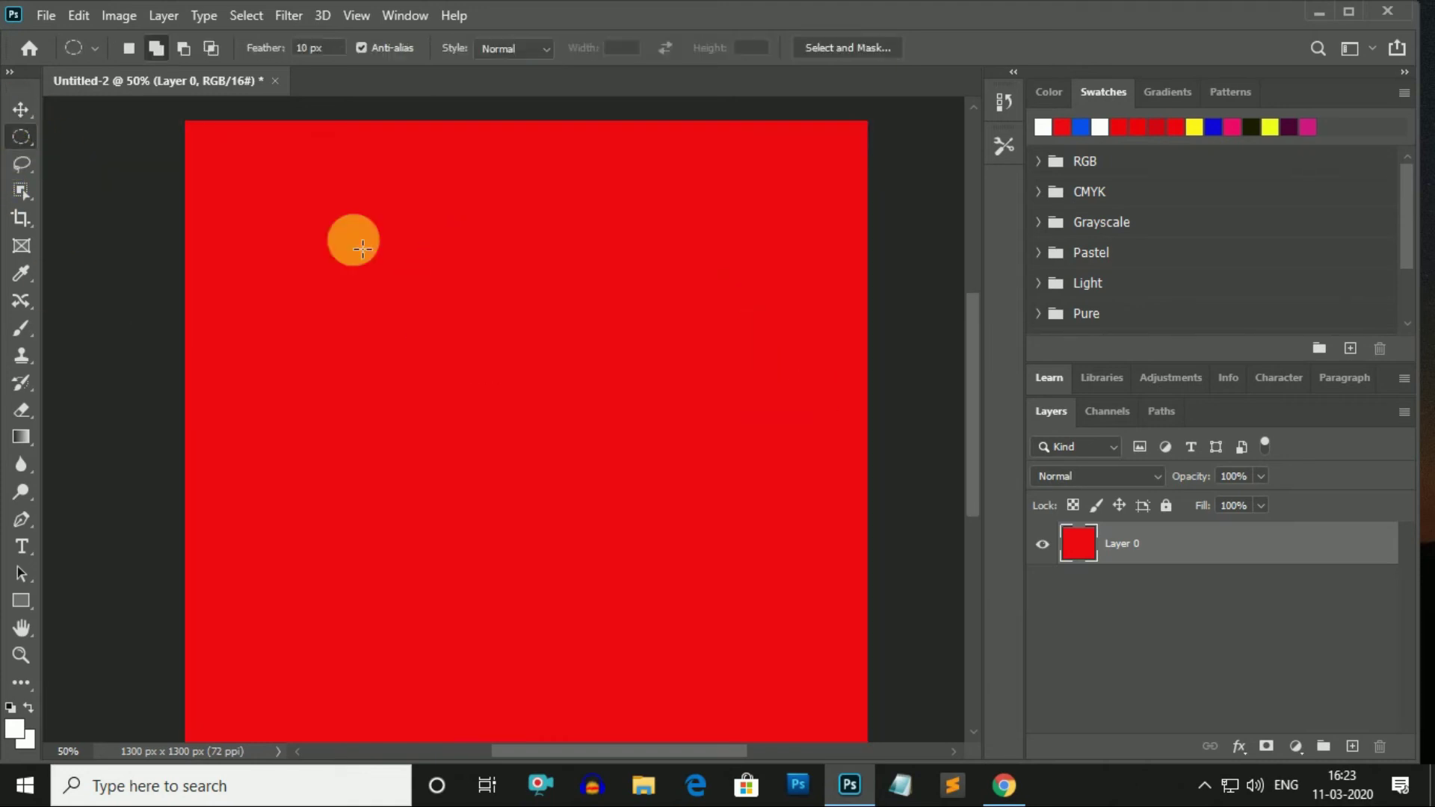
Draw four oval selections in the canvas corners, then deselect them all.
drag(359, 260, 462, 370)
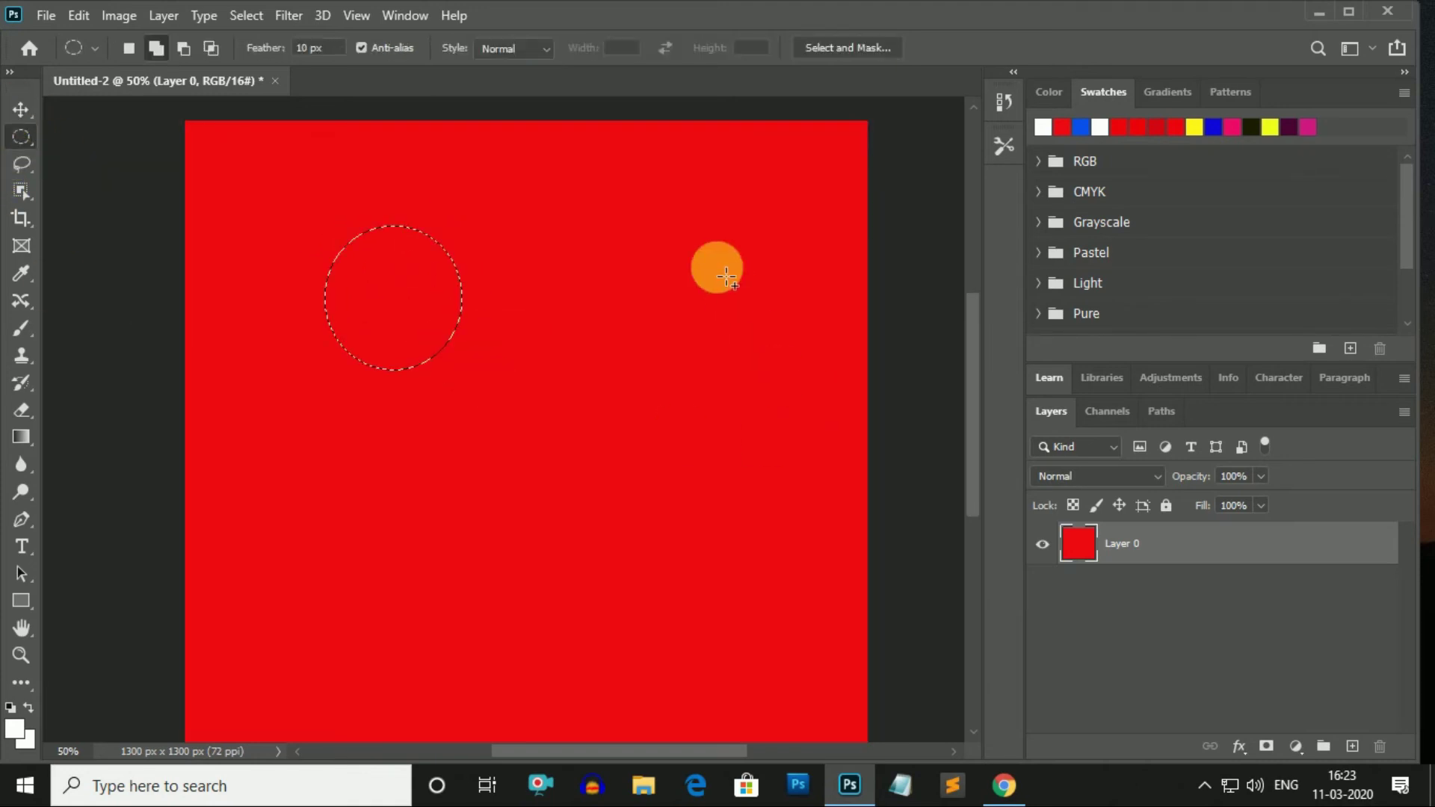
drag(640, 234, 770, 398)
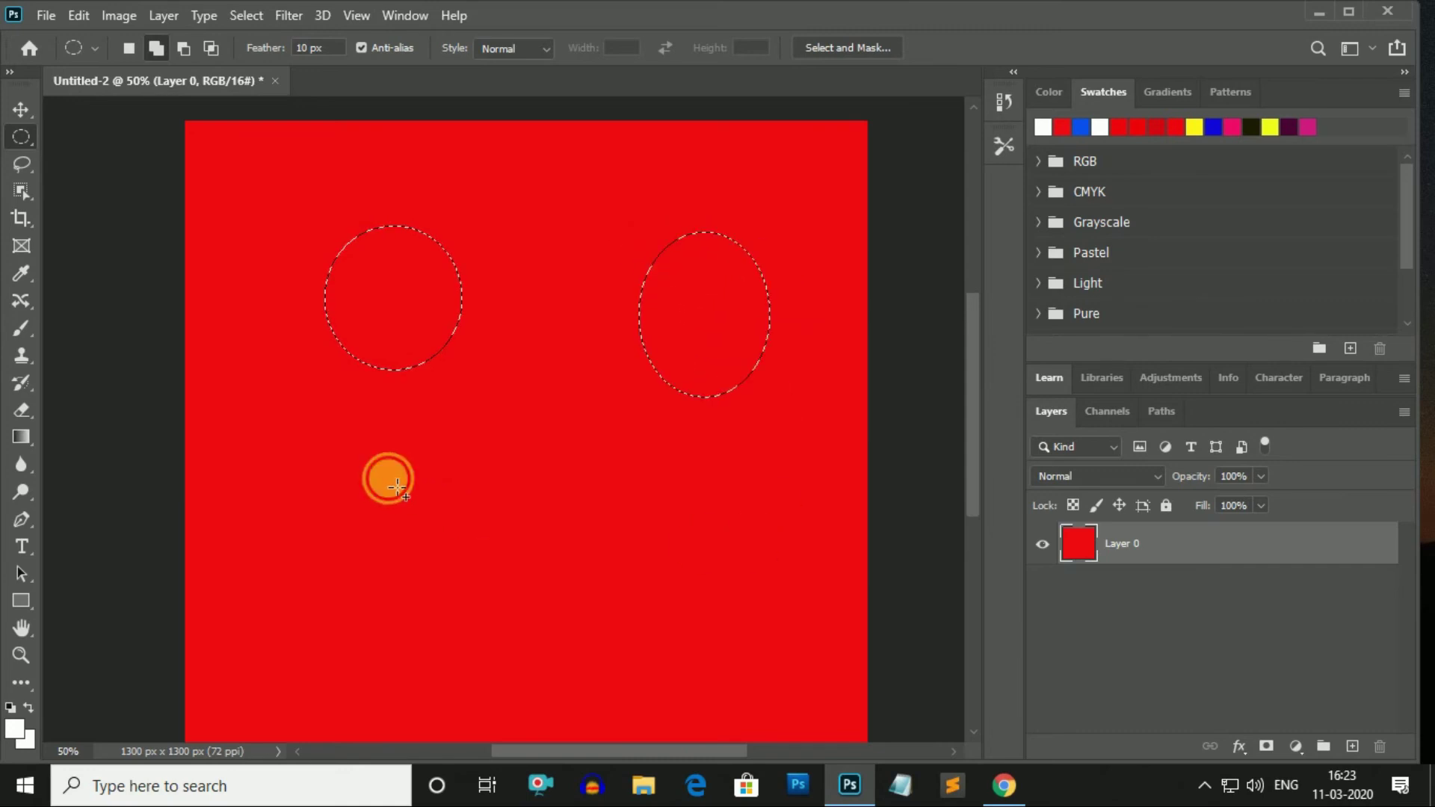
mouse_move(382, 477)
mouse_down()
mouse_move(464, 632)
mouse_move(570, 641)
mouse_up()
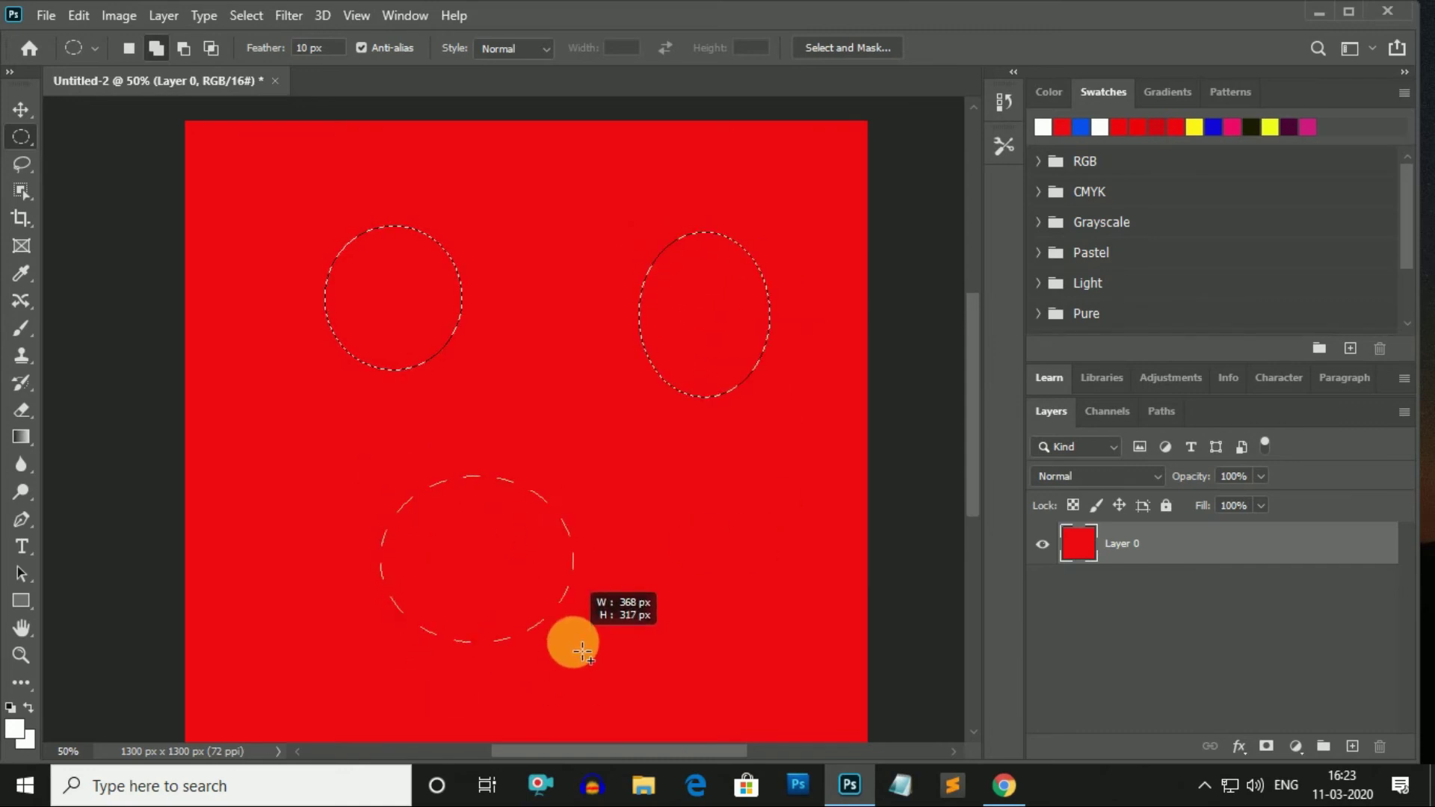
key(ctrl+z)
drag(648, 481, 800, 652)
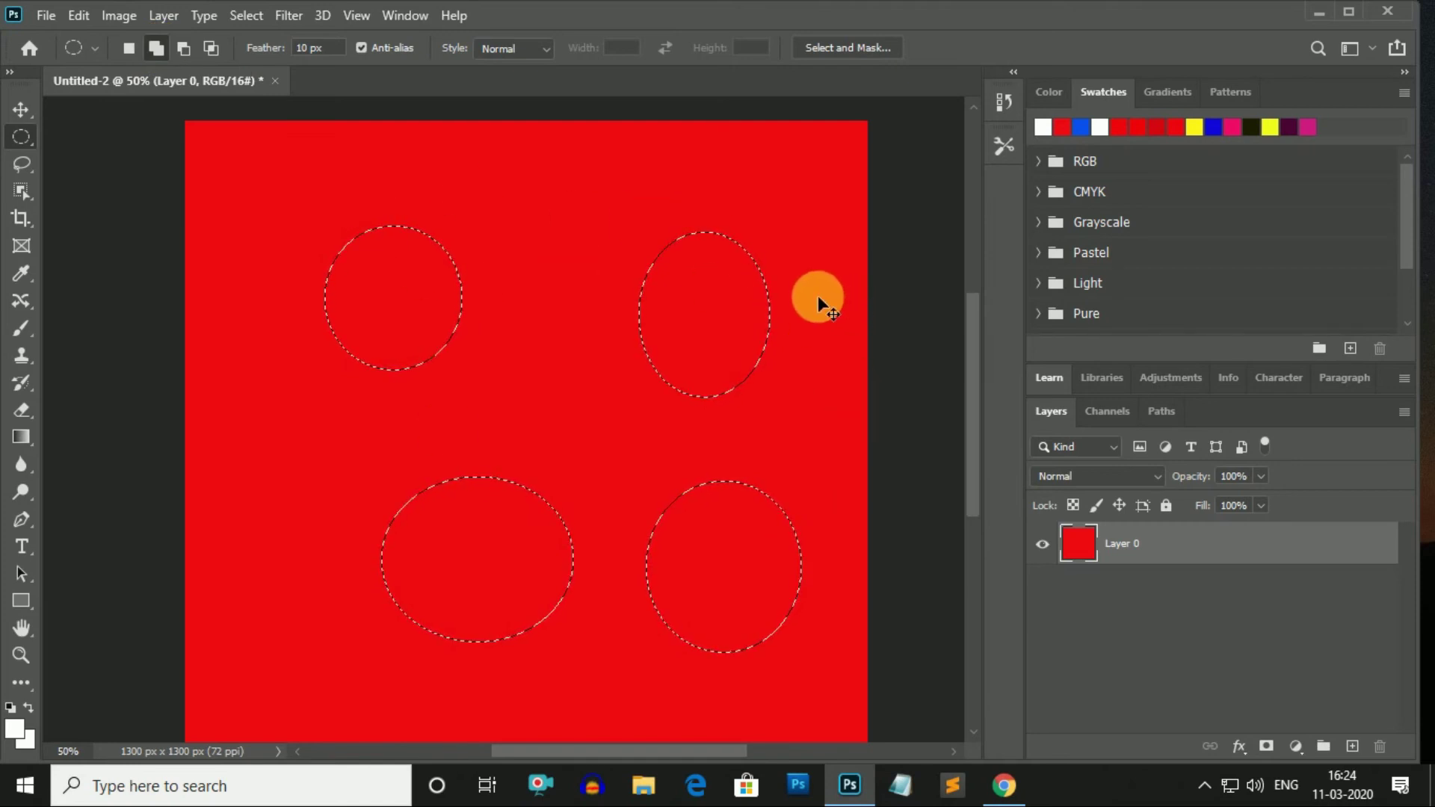
key(ctrl+d)
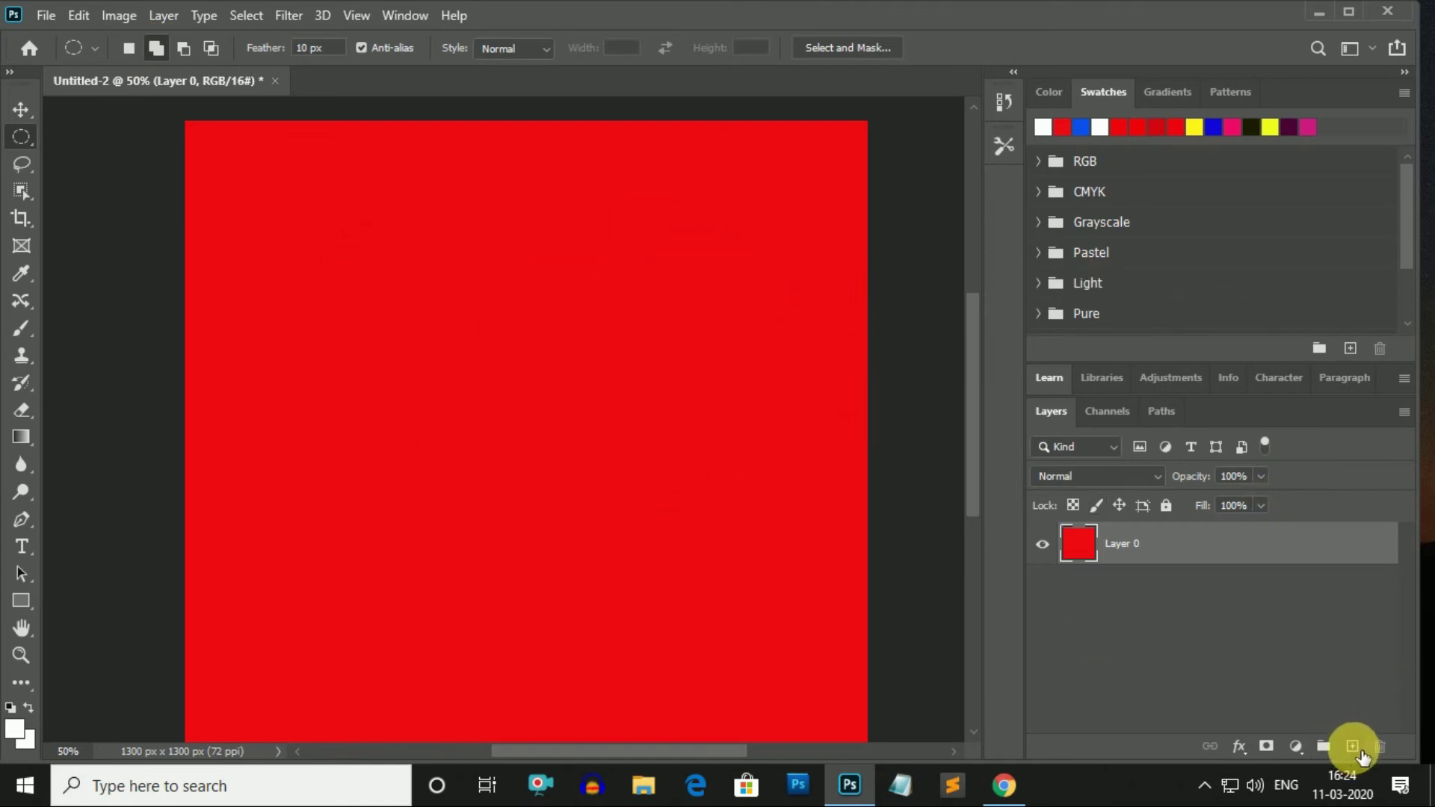
Add an empty Layer 1, fill Layer 0 white, and try two elliptical selections.
click(1352, 746)
click(1173, 602)
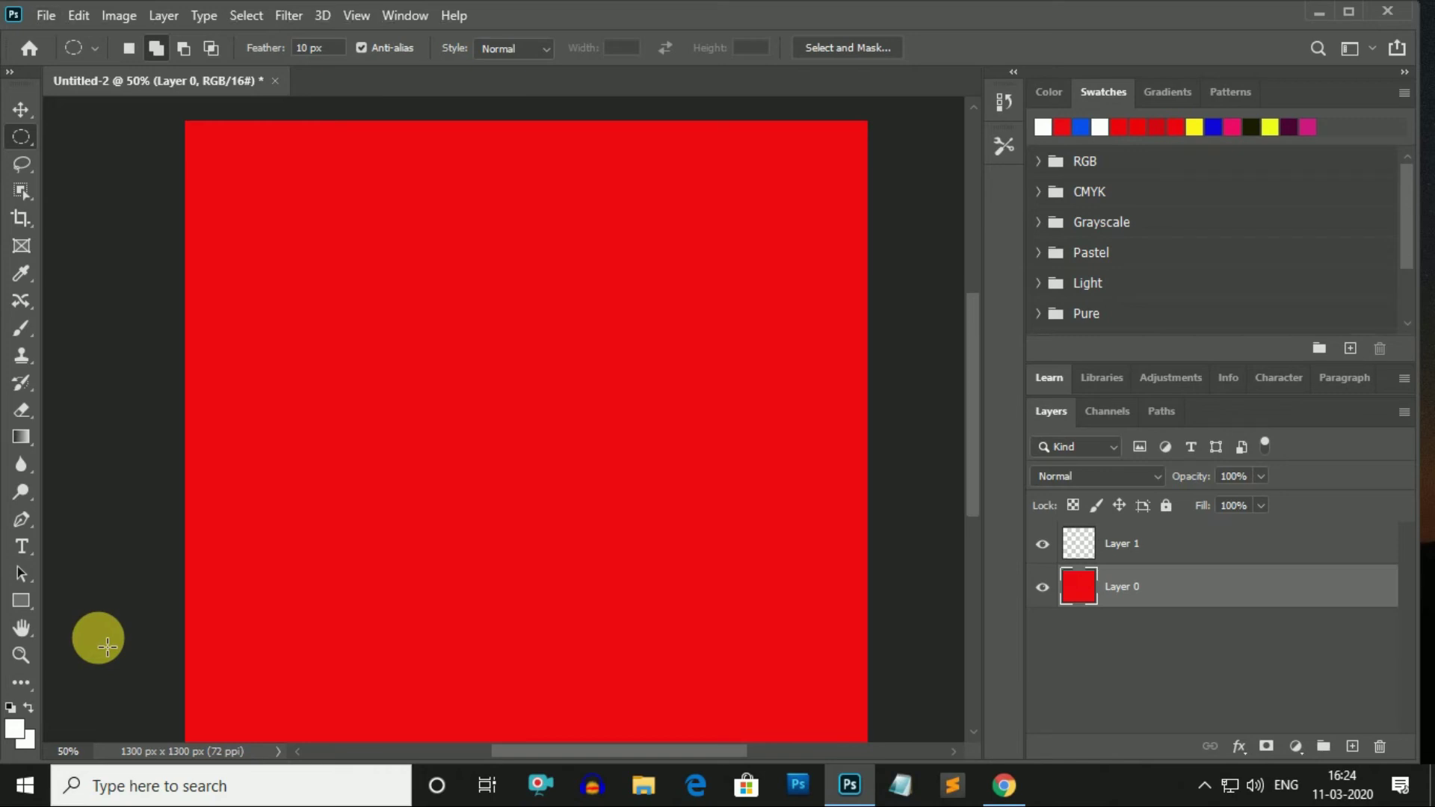
key(alt+BackSpace)
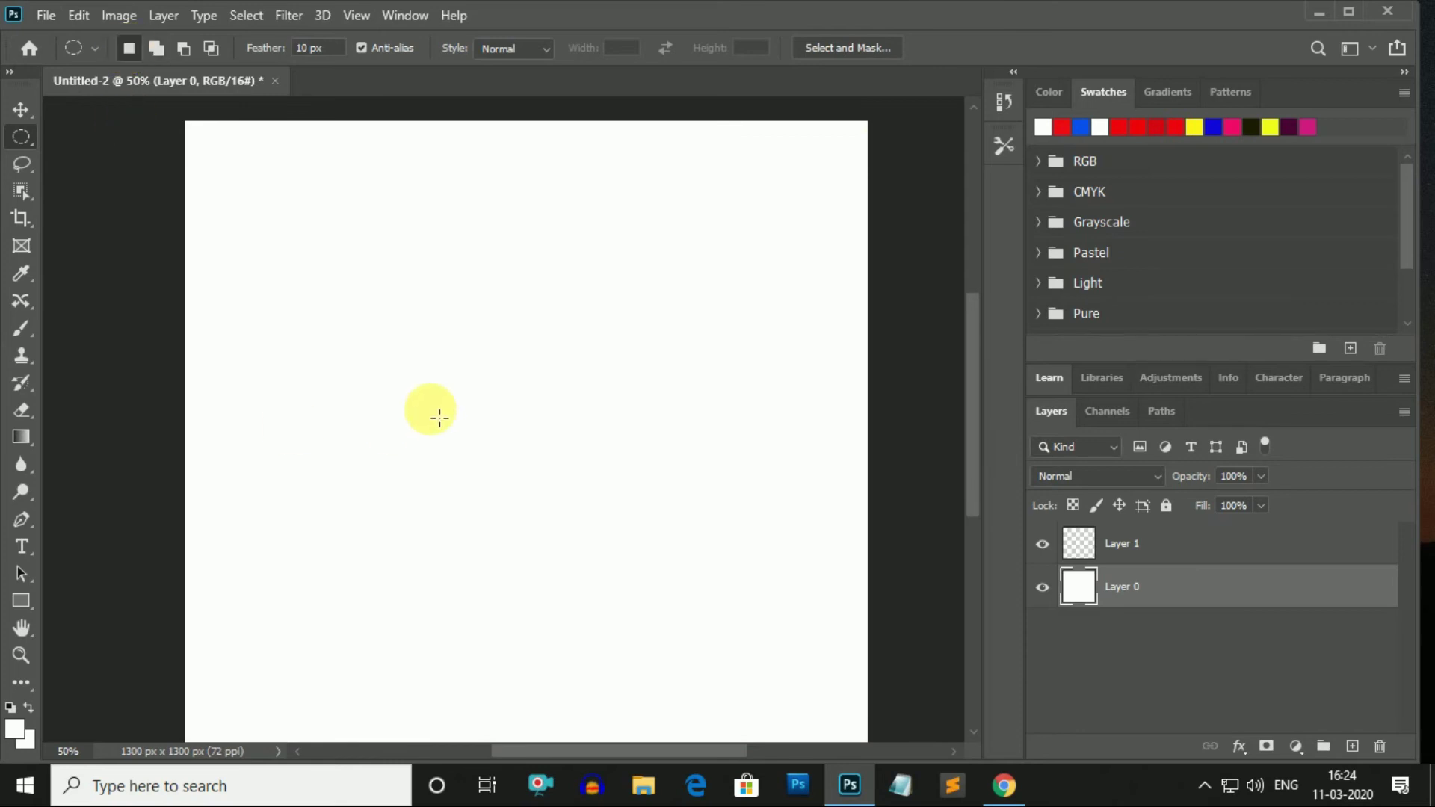
drag(281, 214, 413, 362)
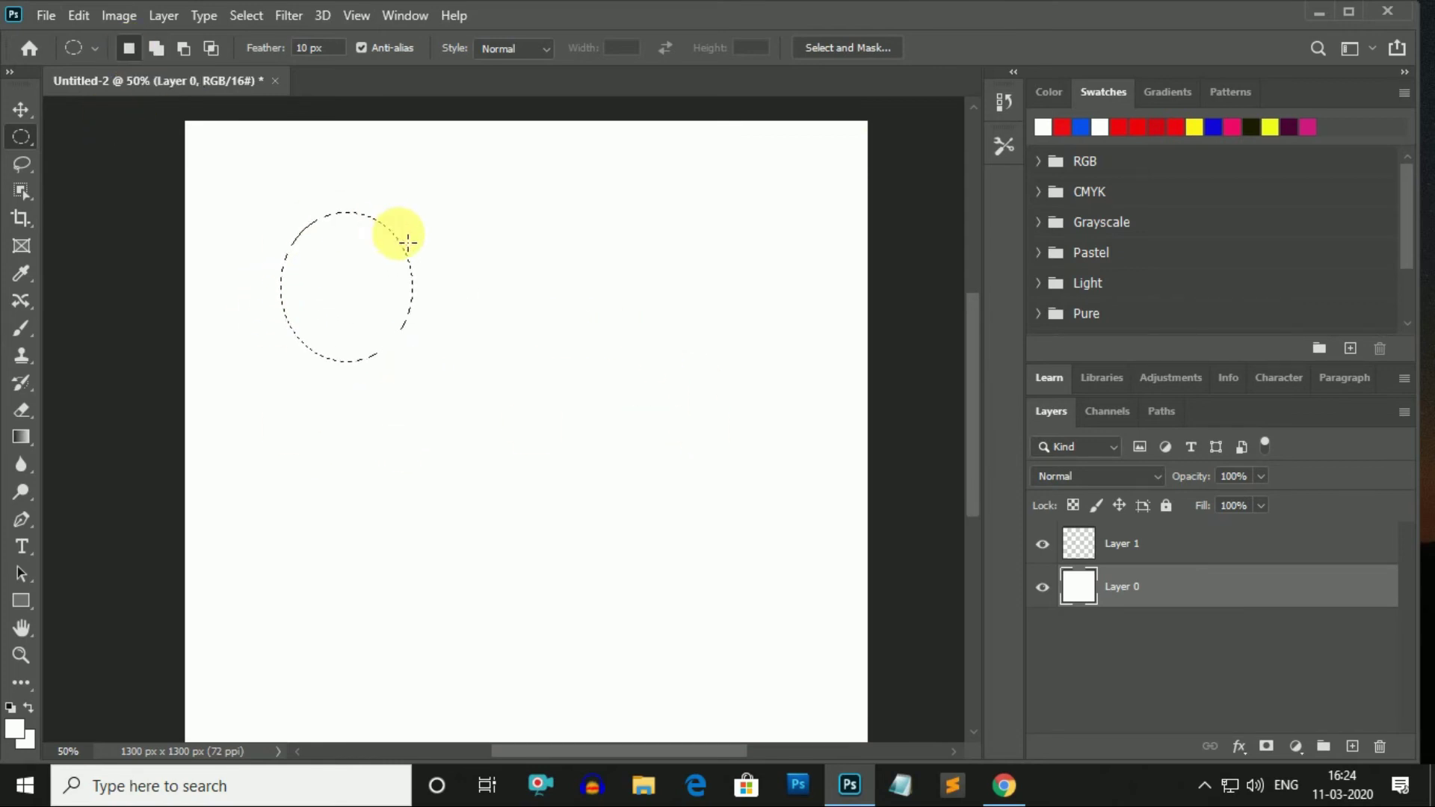
mouse_move(567, 245)
mouse_down()
mouse_move(765, 427)
mouse_move(747, 428)
mouse_up()
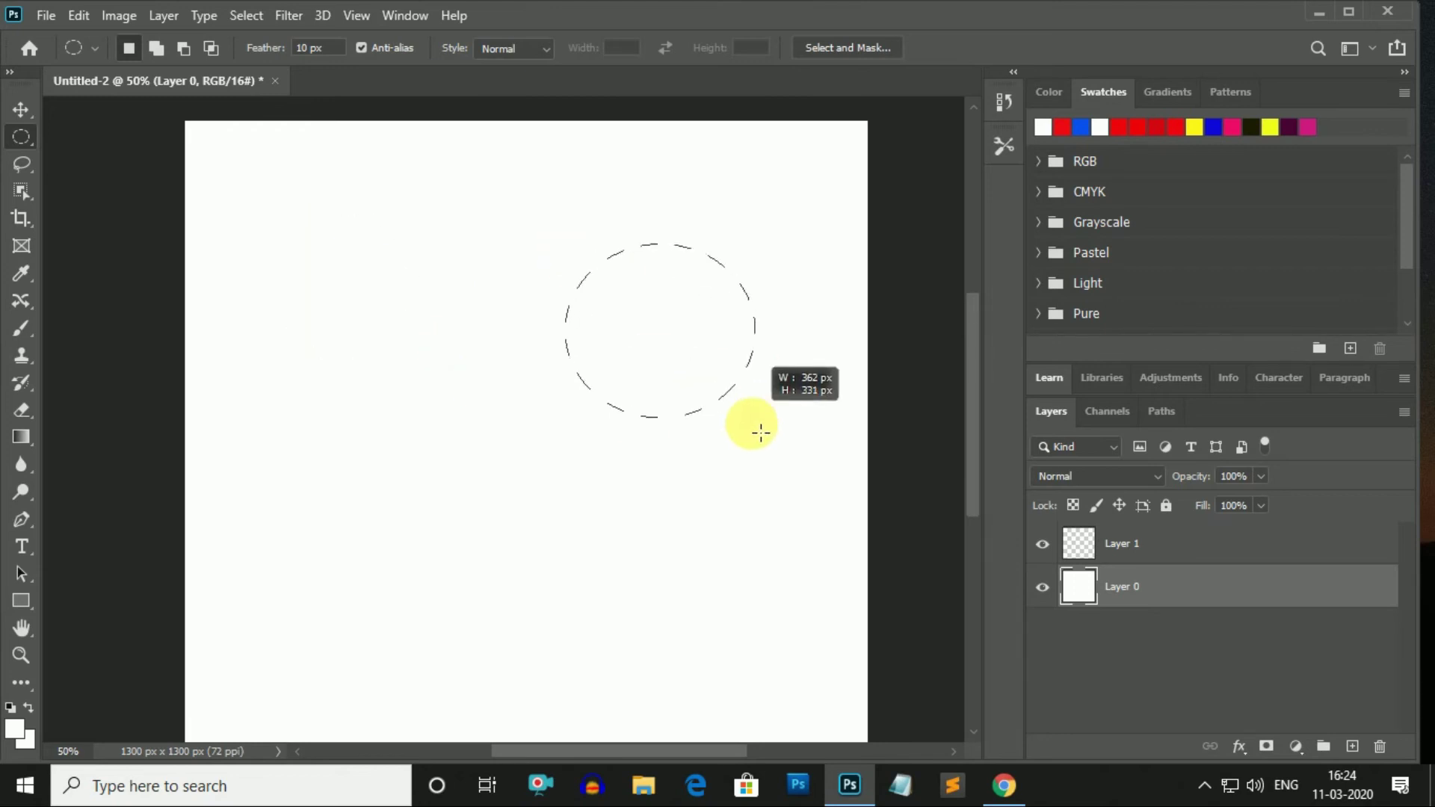
click(581, 368)
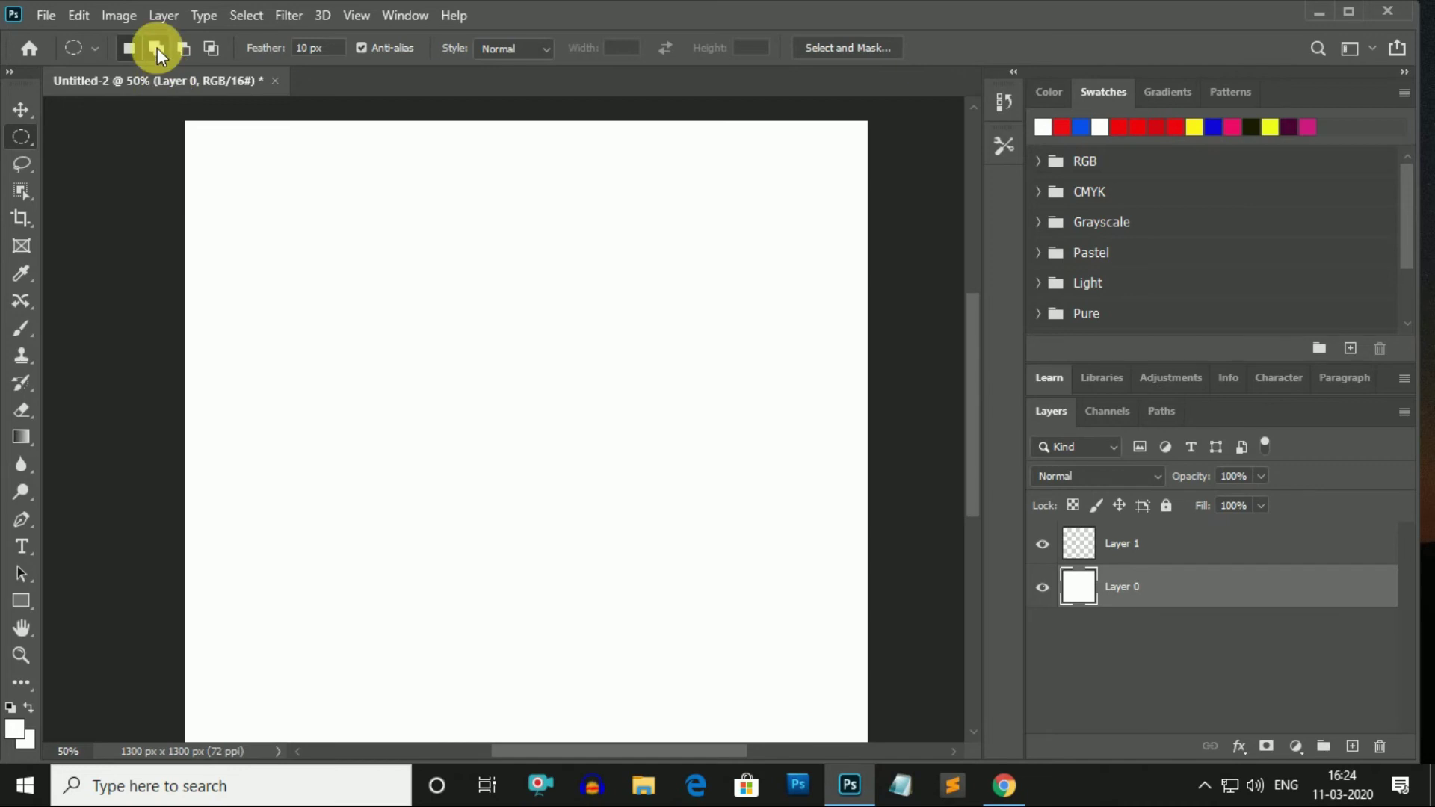
Combine four circular selections with Add to selection, then clear them.
click(157, 47)
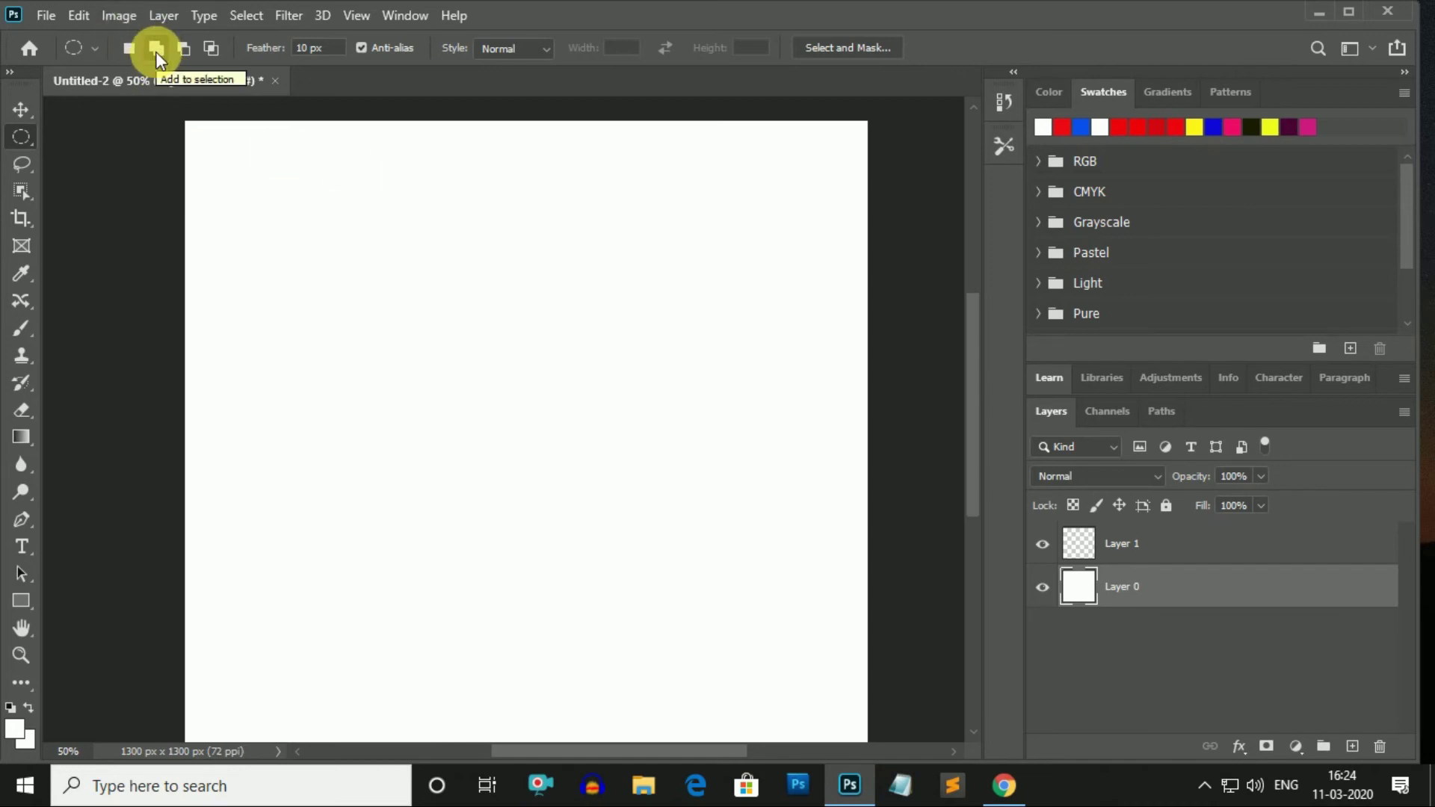
drag(304, 239, 408, 349)
drag(535, 271, 641, 385)
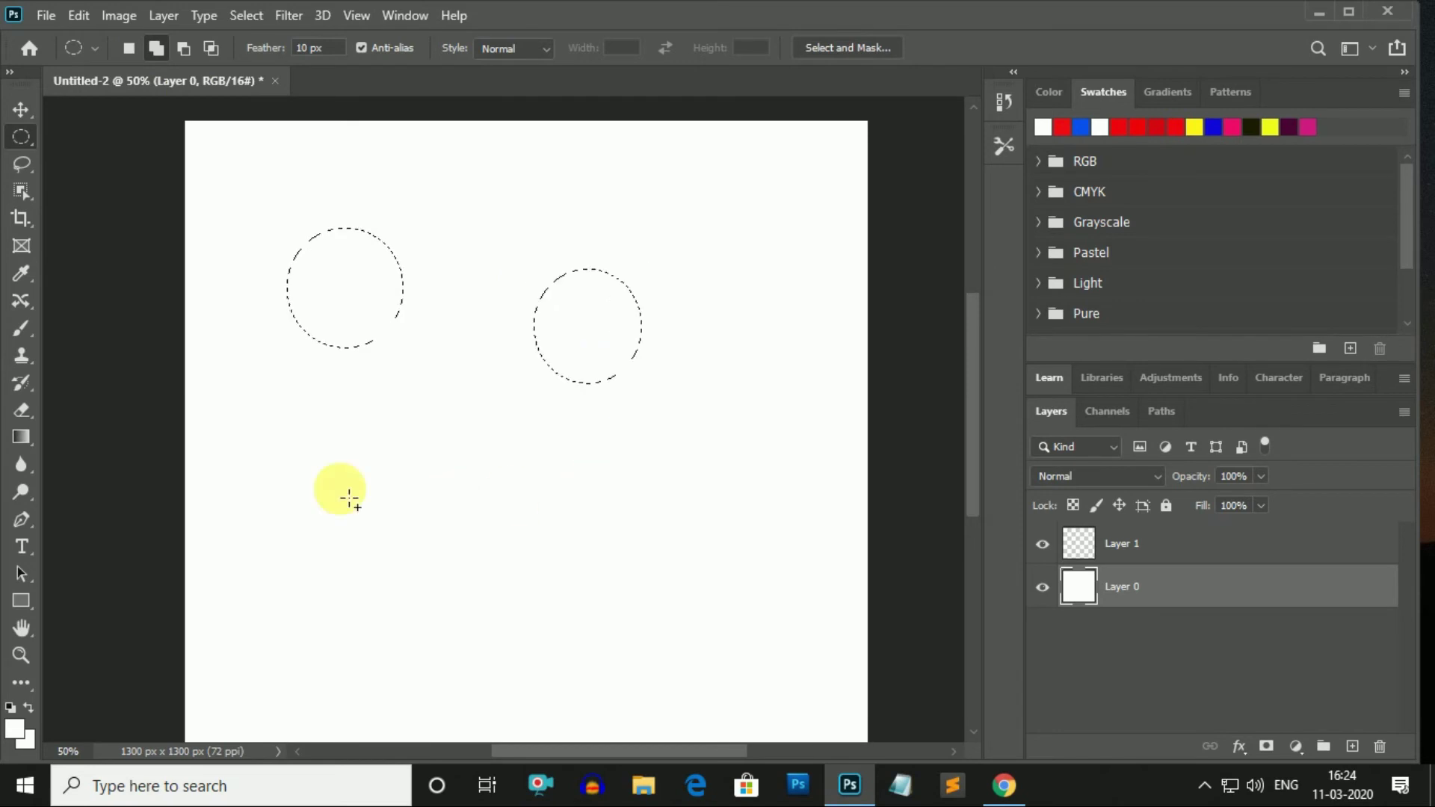
drag(301, 466, 410, 578)
mouse_move(572, 474)
mouse_down()
mouse_move(725, 605)
mouse_move(711, 600)
mouse_up()
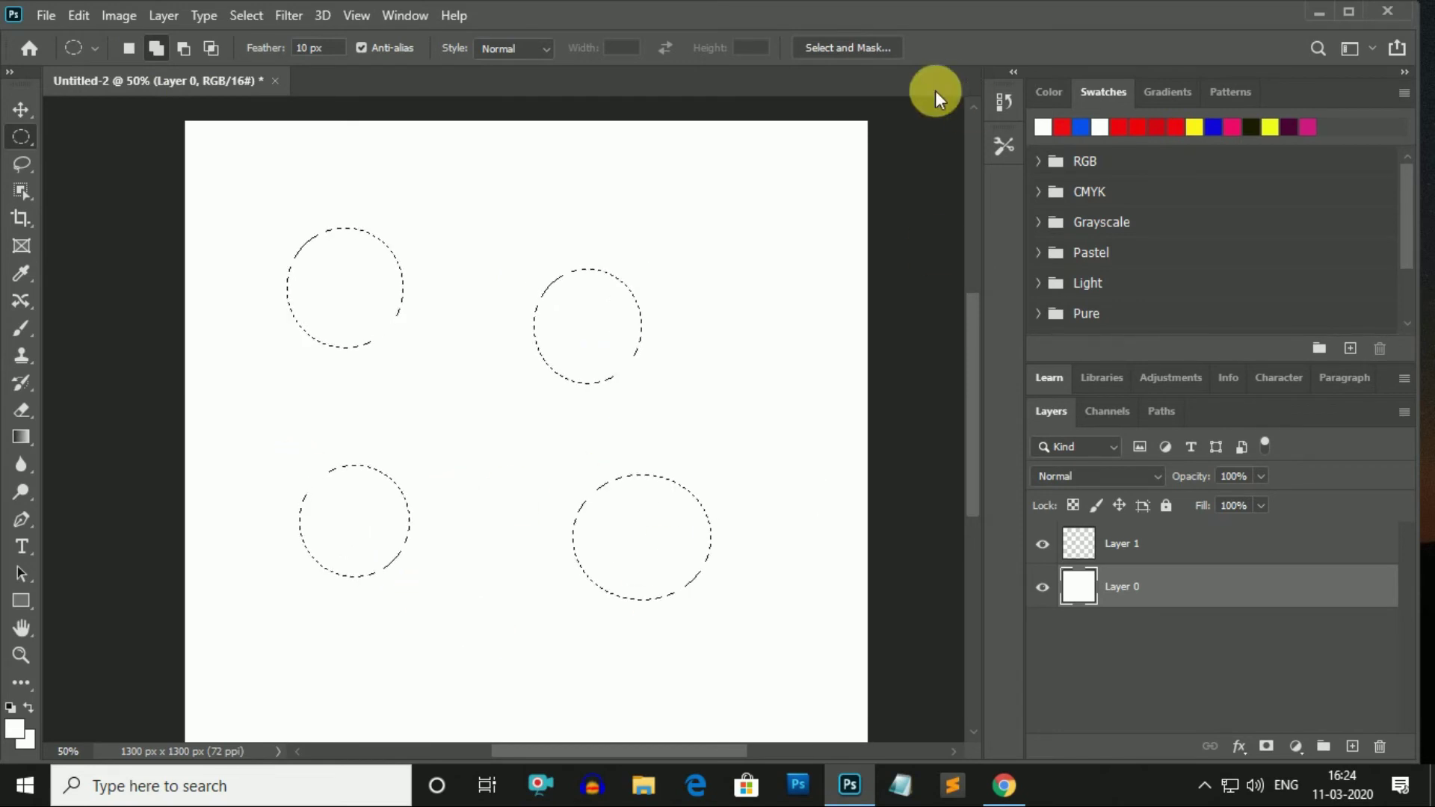
click(653, 410)
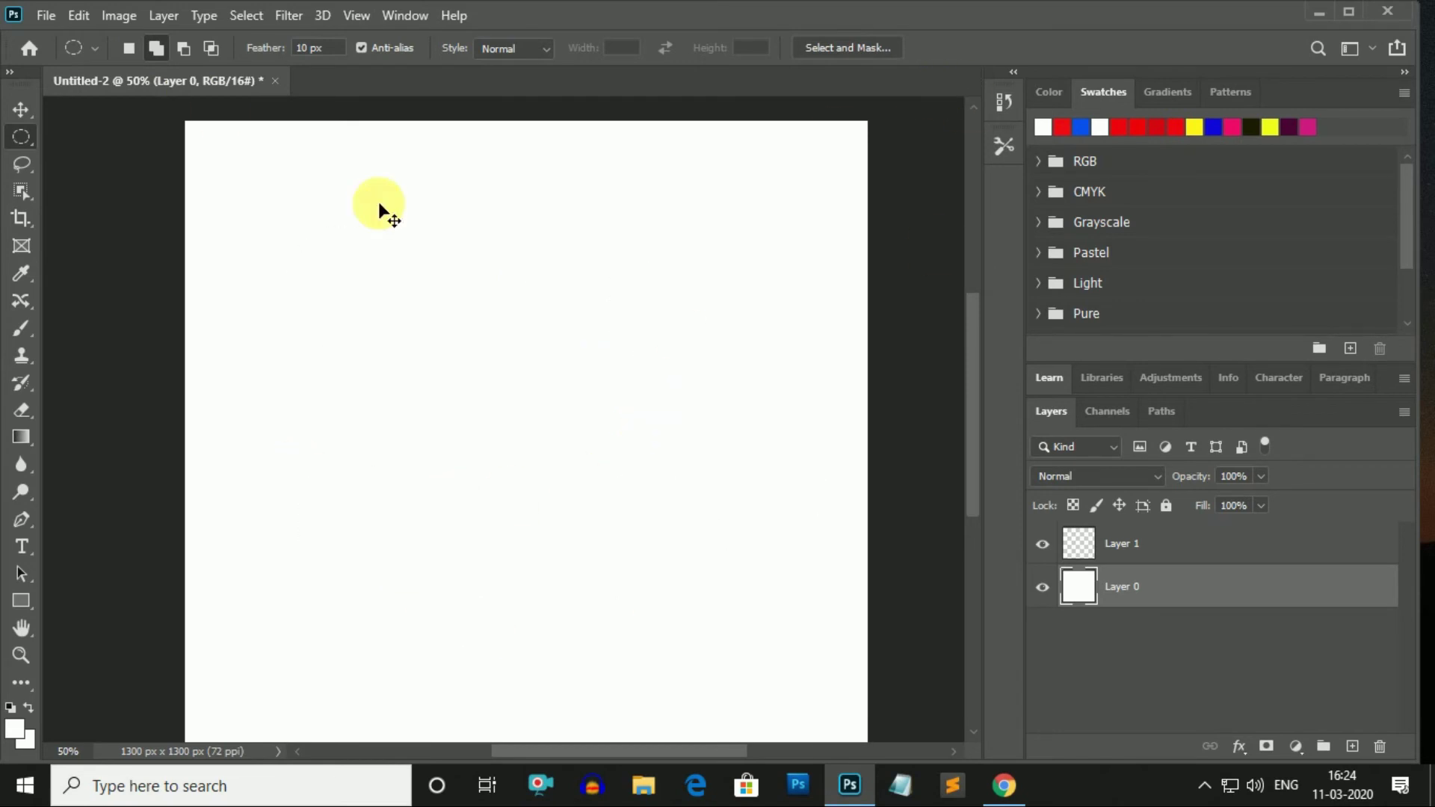
Build a four-lobed selection: a central circle with oval lobes added top, right, bottom and left.
click(127, 47)
mouse_move(436, 273)
mouse_down()
mouse_move(607, 471)
mouse_move(632, 474)
mouse_up()
click(667, 484)
key(ctrl+z)
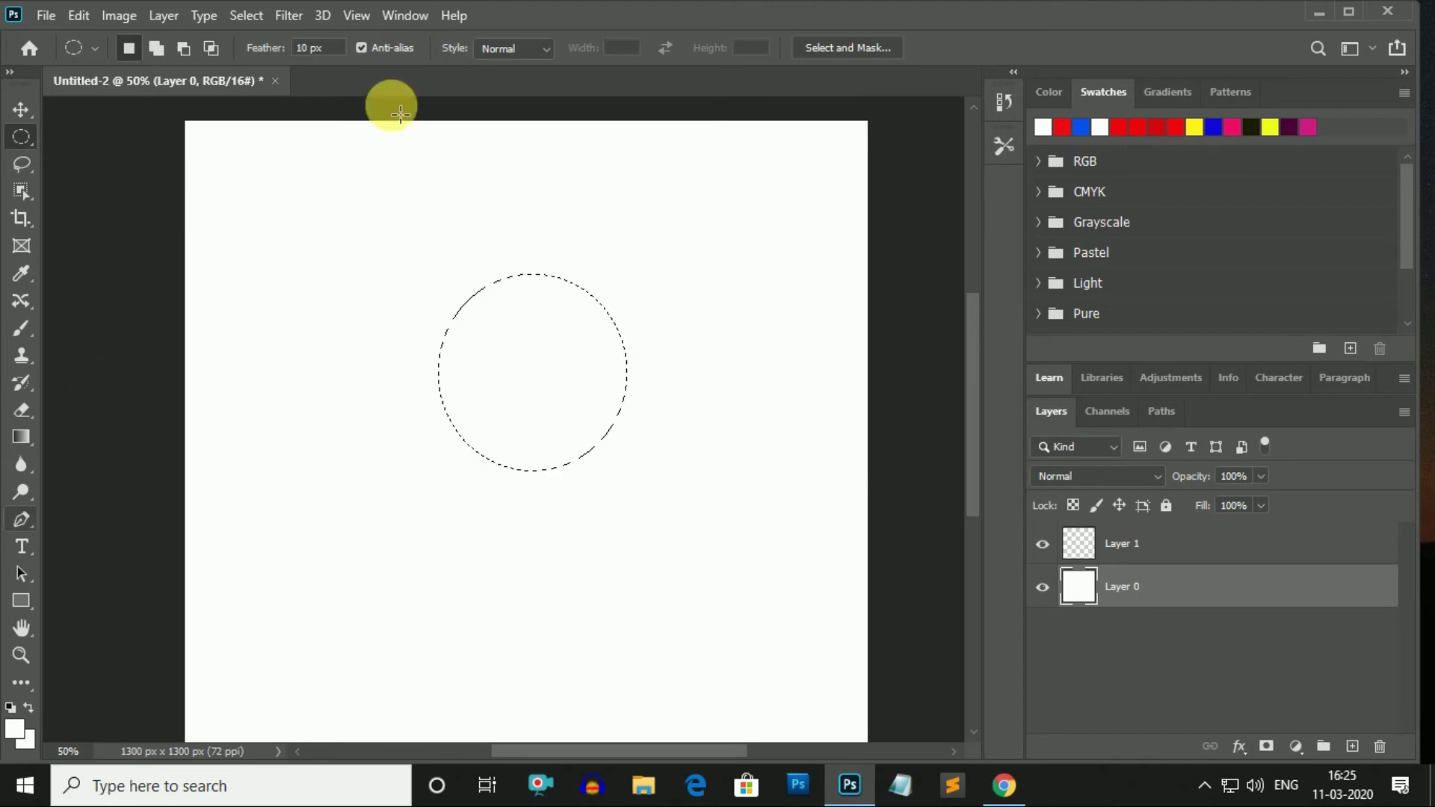
click(156, 49)
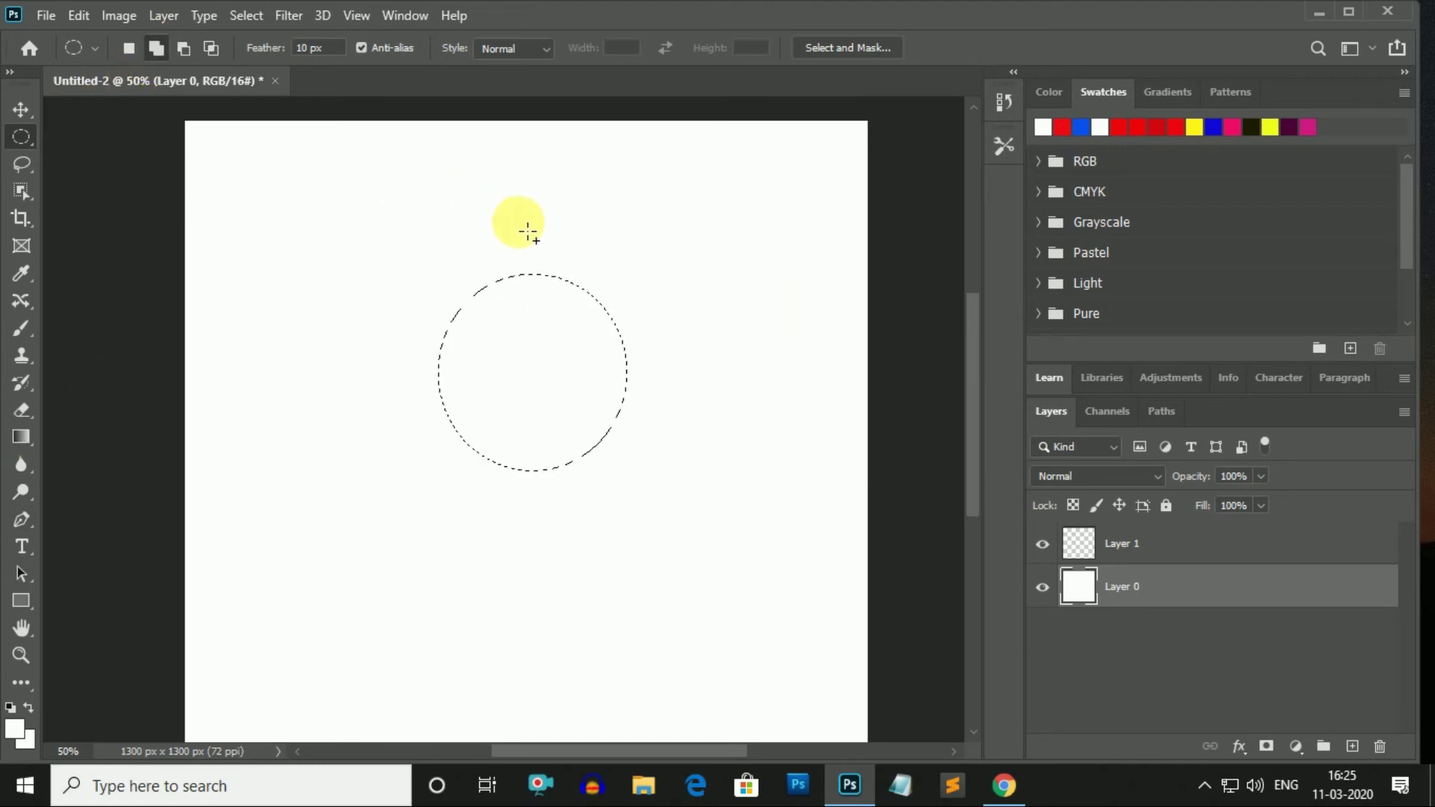
drag(517, 217, 573, 296)
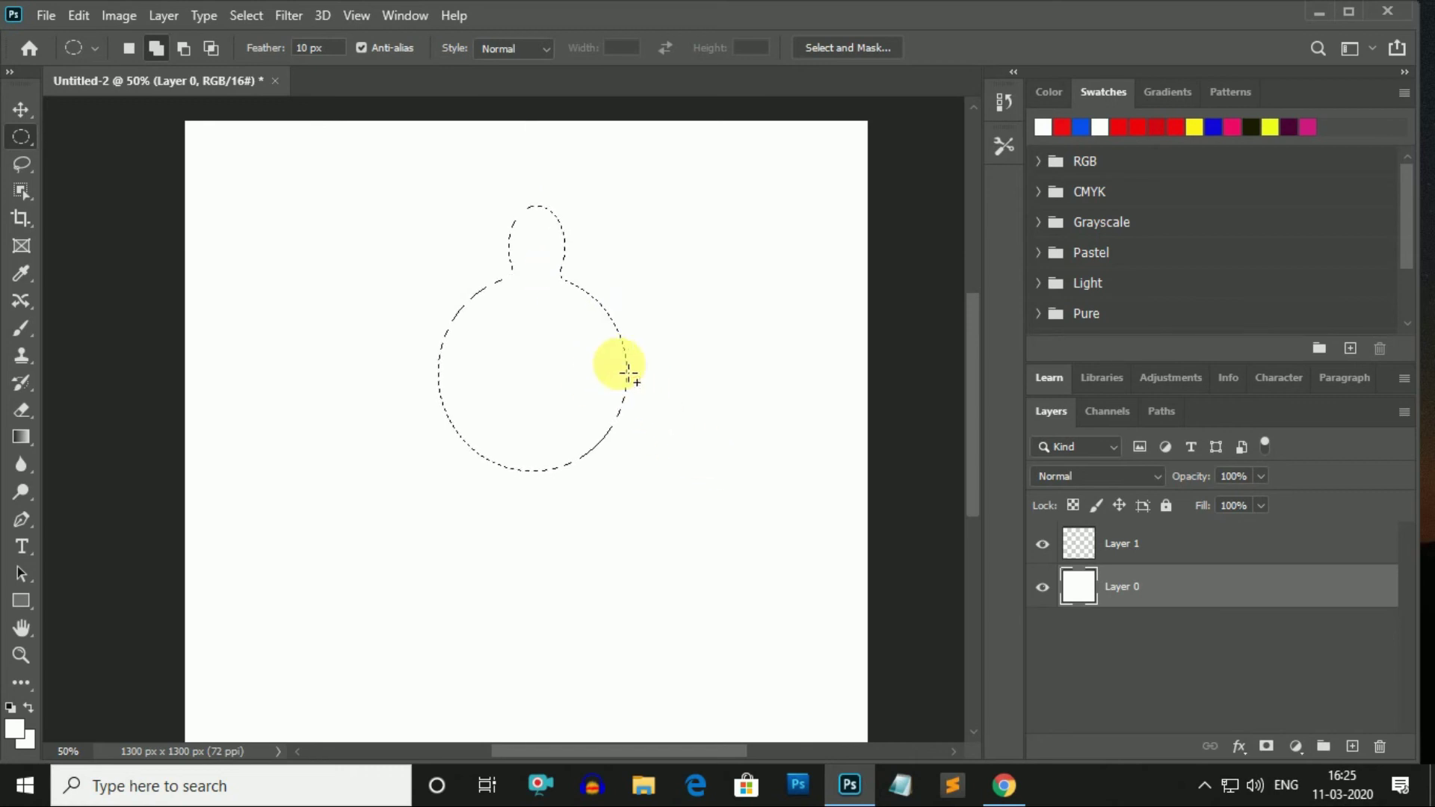
drag(627, 373, 722, 429)
drag(513, 426, 589, 556)
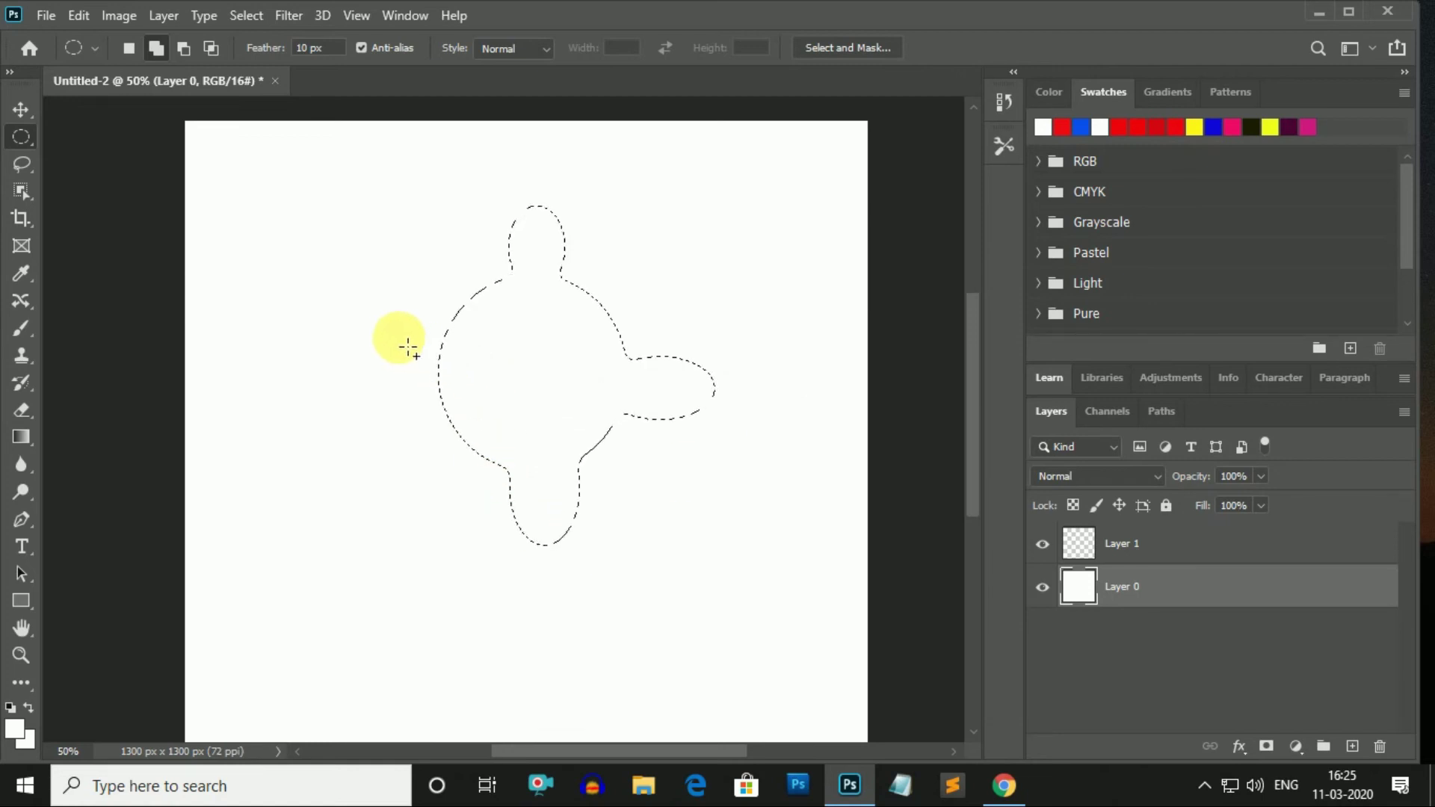
drag(397, 349, 476, 424)
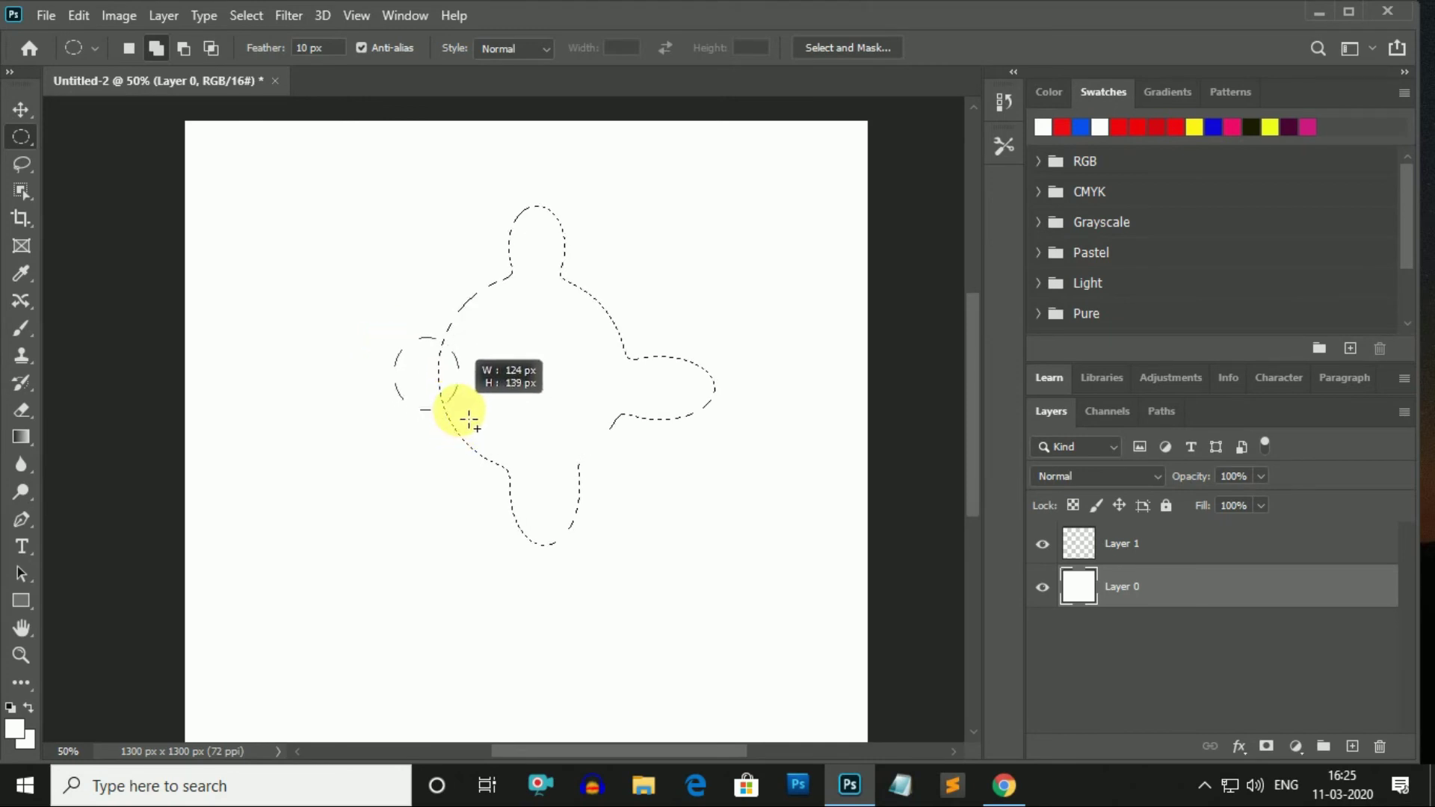
drag(475, 425, 471, 420)
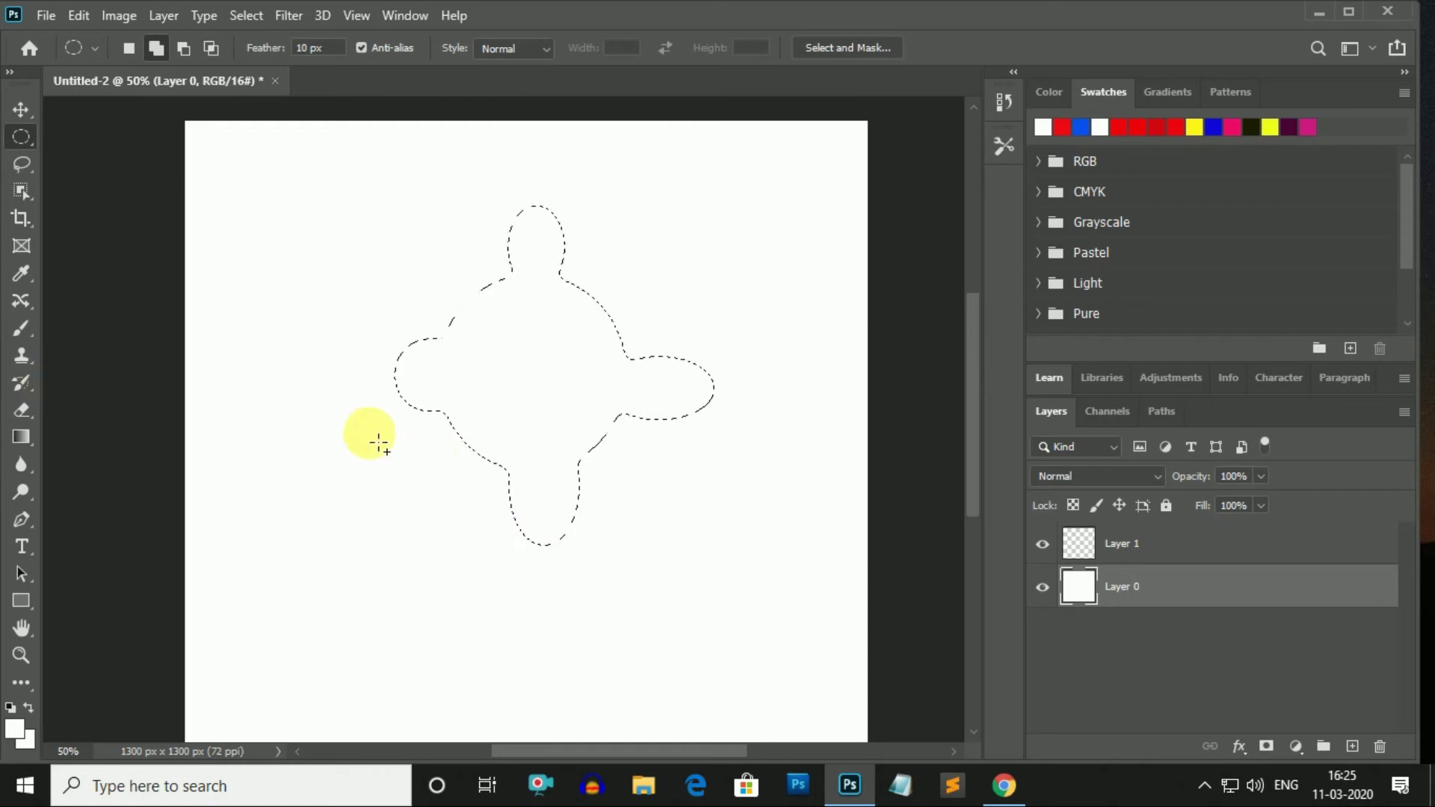
Fill the shape with bright red ff080e on Layer 1, then reselect and delete it.
click(15, 728)
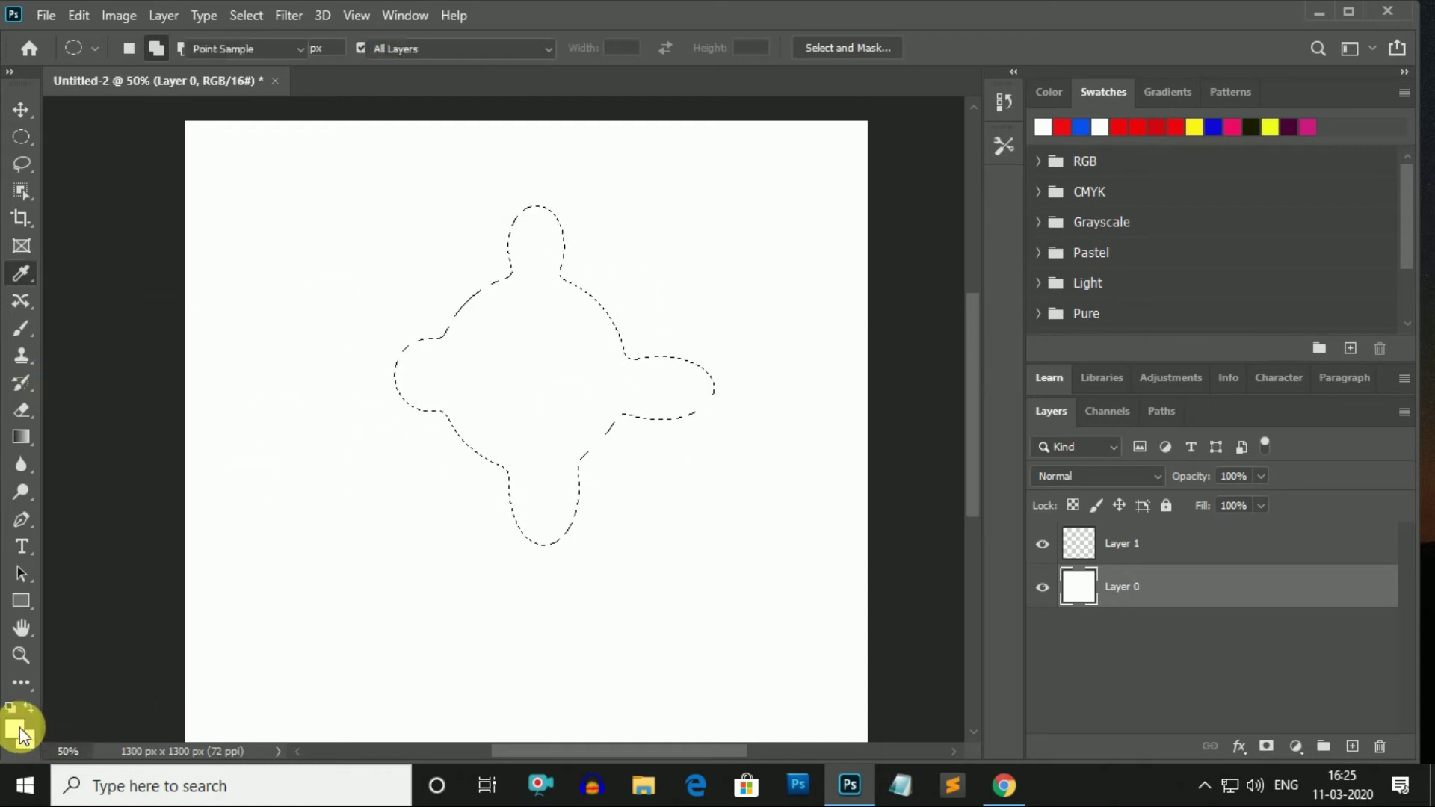
drag(785, 262, 800, 125)
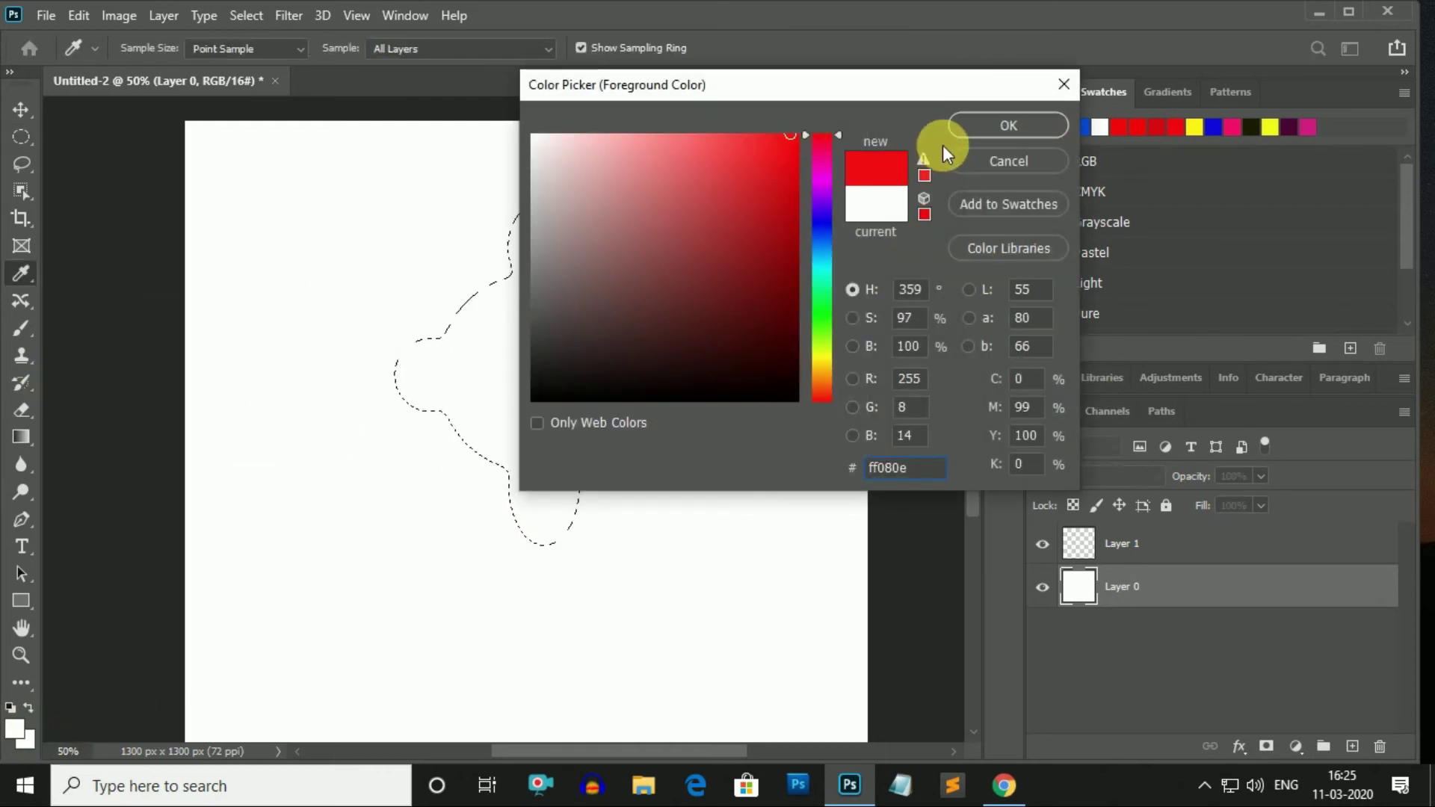
click(955, 124)
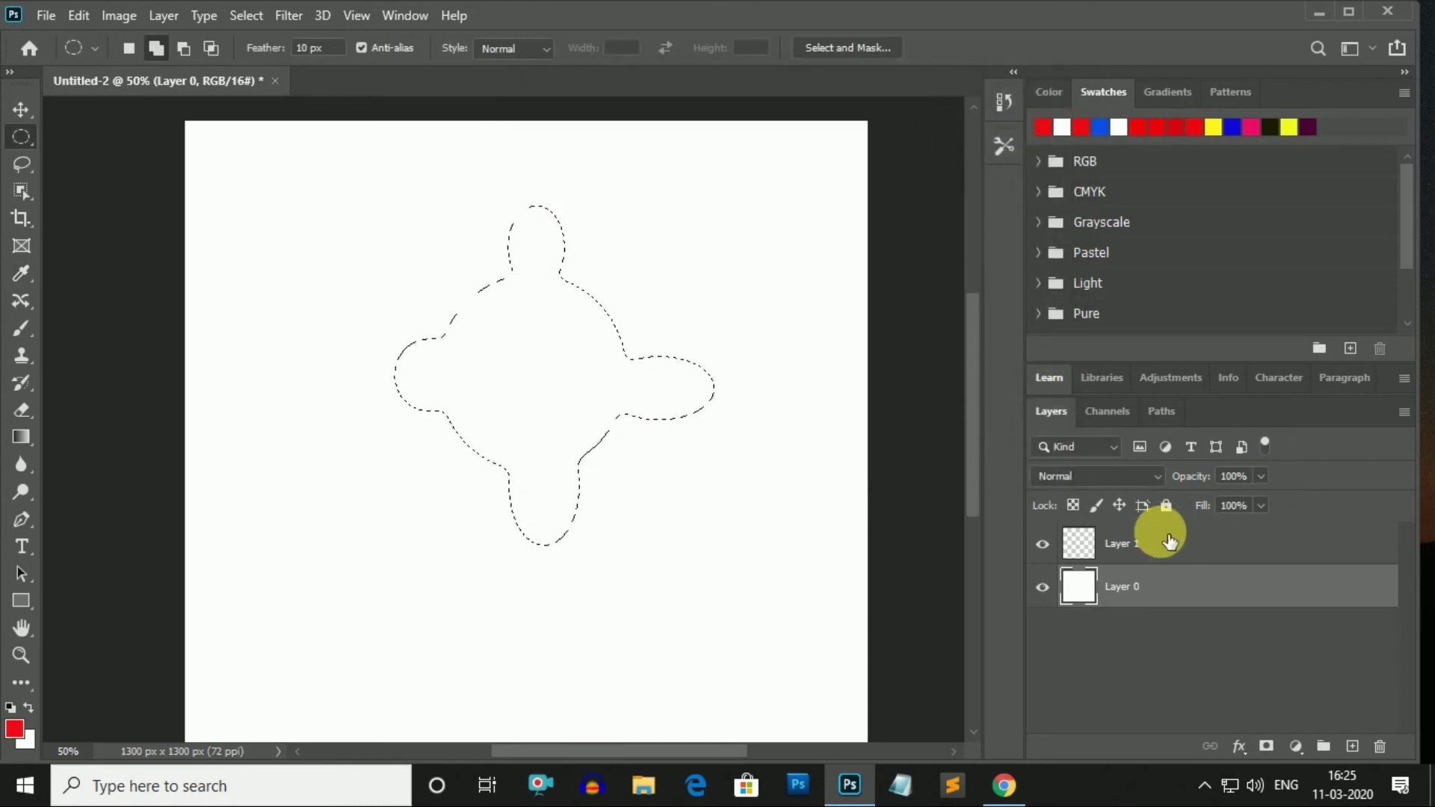
click(1150, 552)
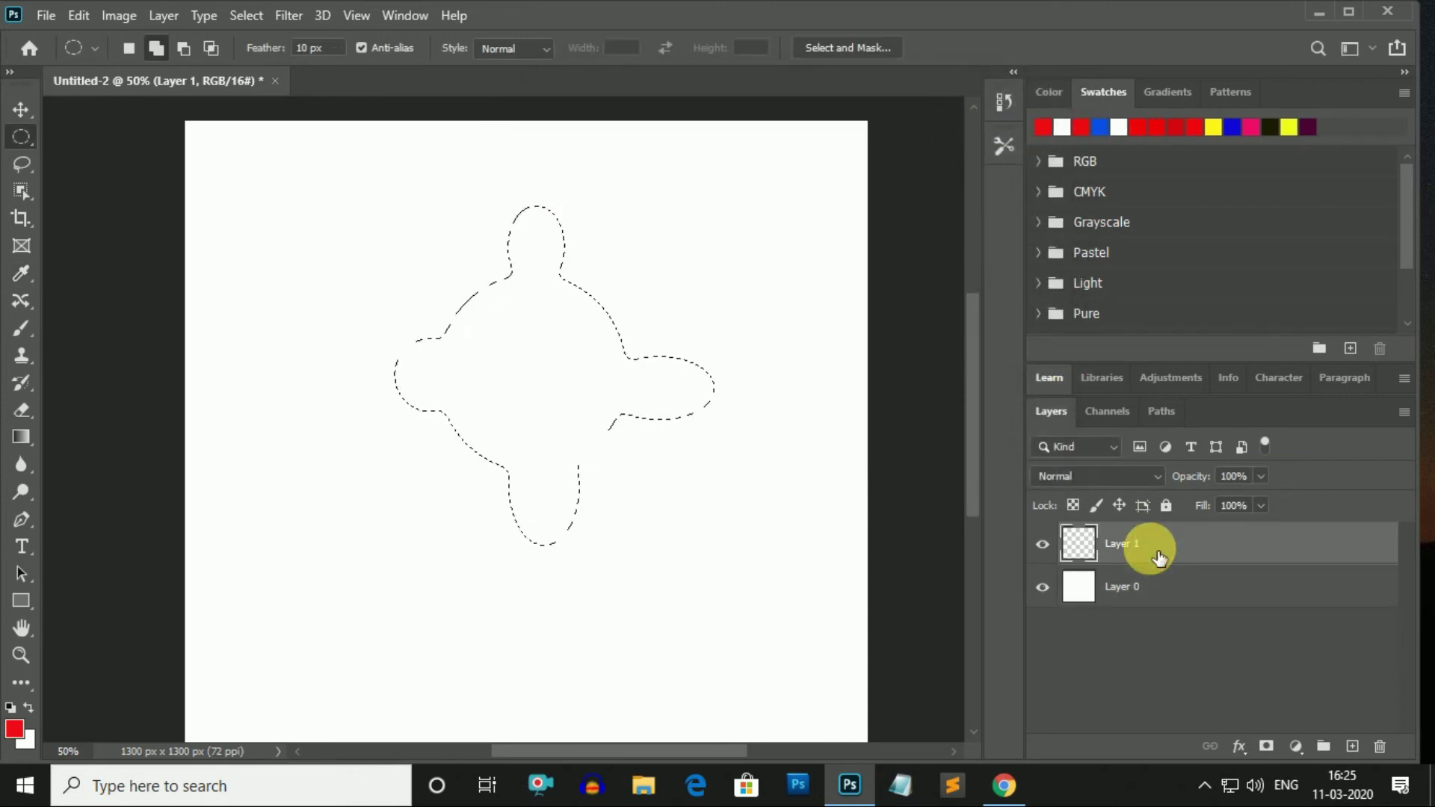
key(alt+BackSpace)
key(ctrl+d)
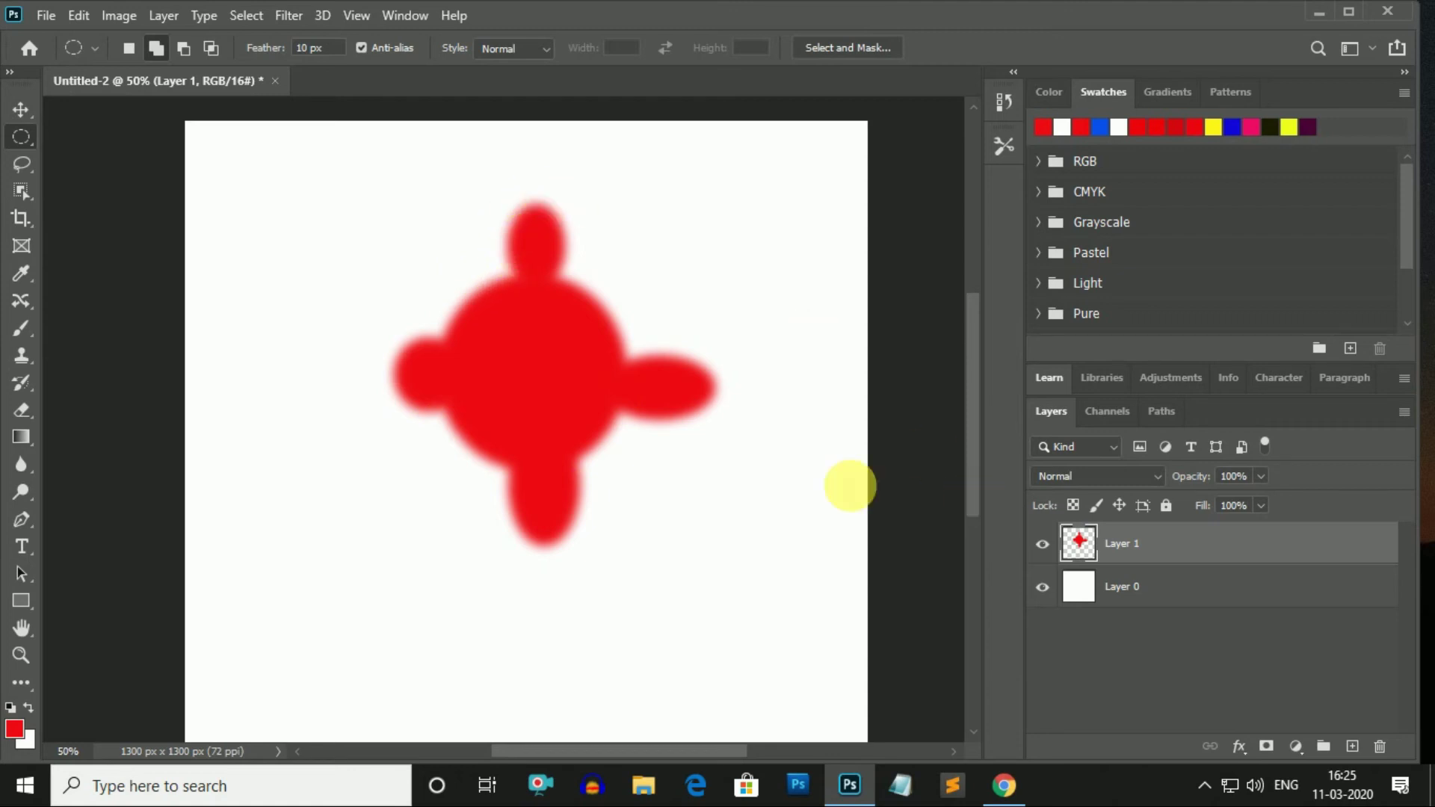
key(ctrl+shift+d)
key(Delete)
Set feather to 0 px and rebuild the circle-plus-four-lobes selection.
key(ctrl+d)
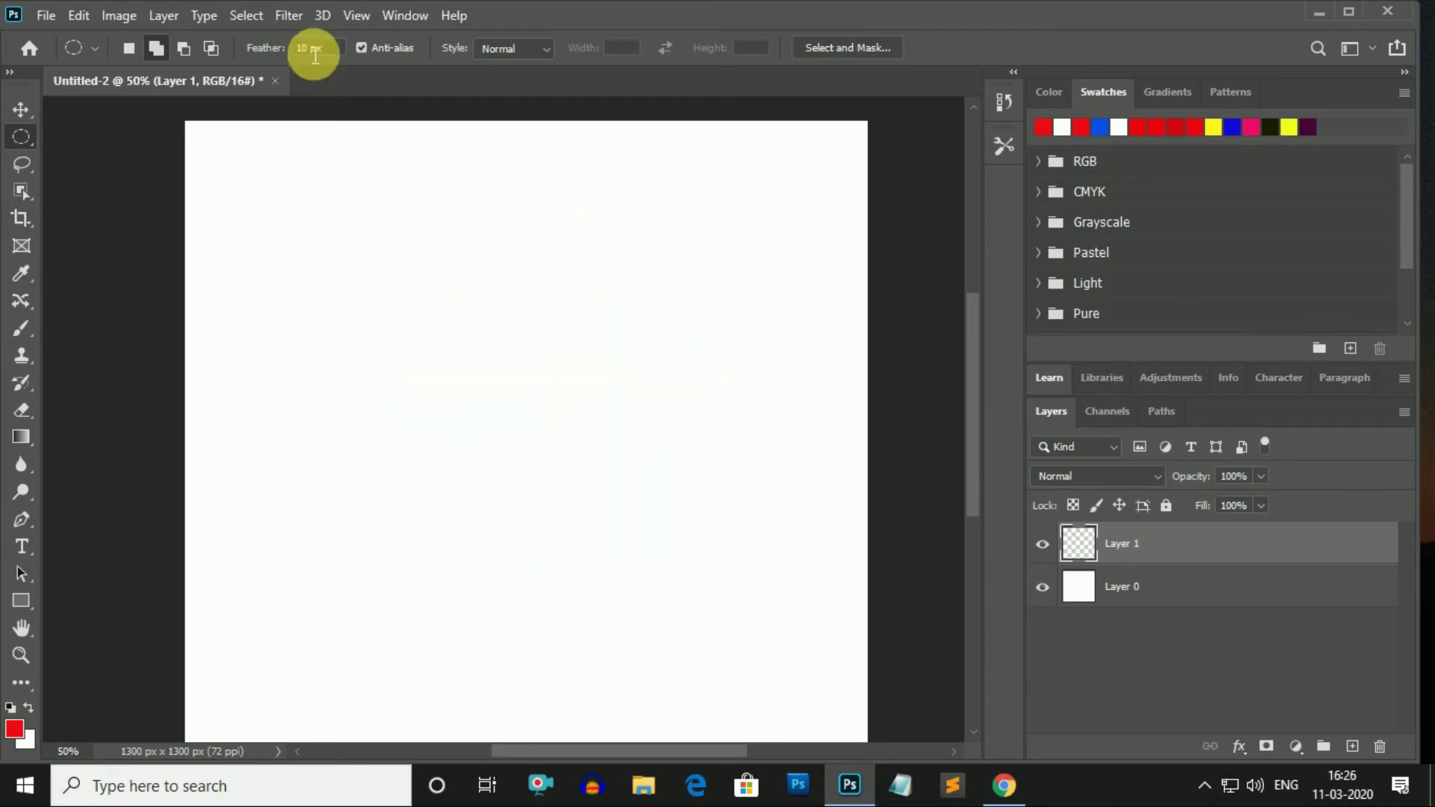
text(0)
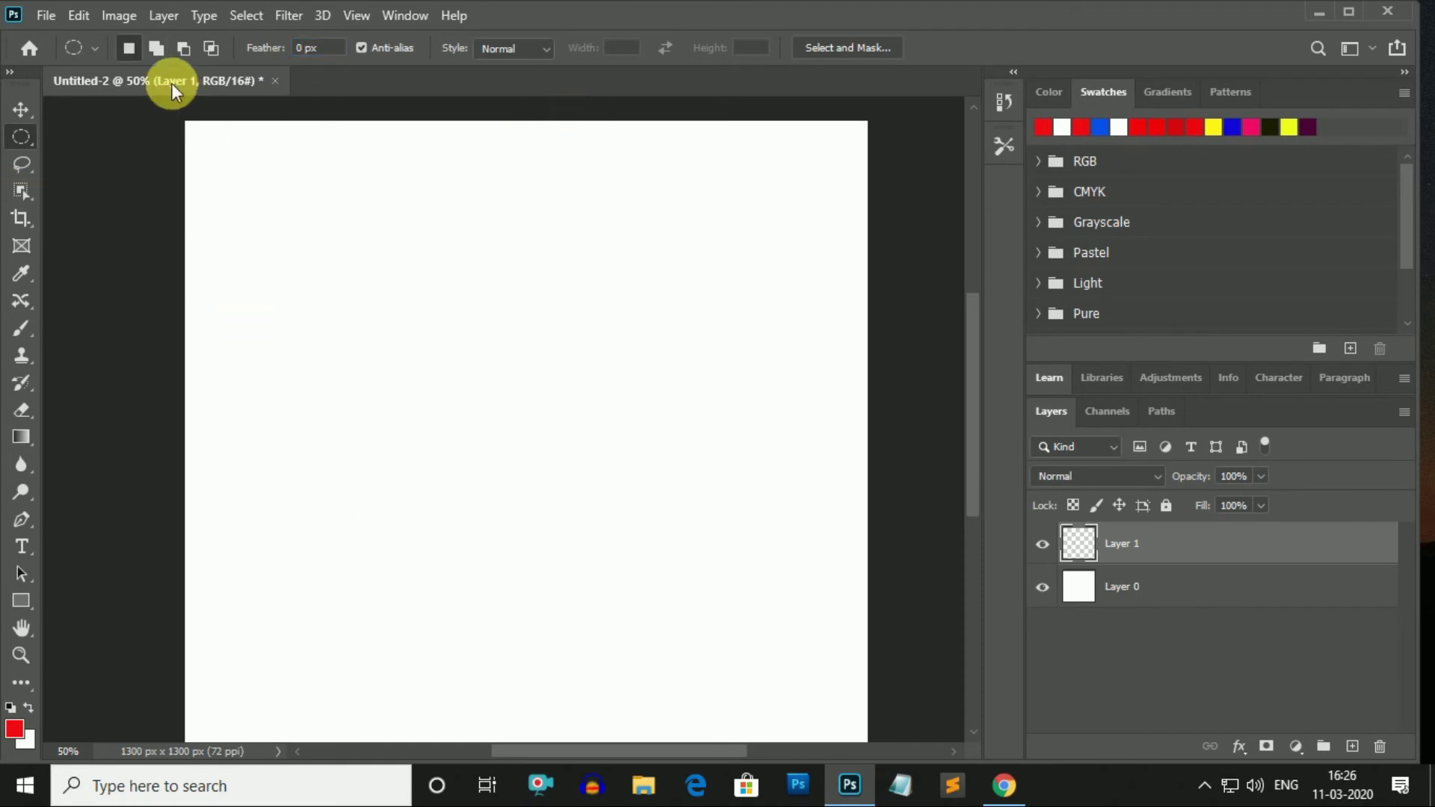
click(128, 48)
drag(405, 231, 604, 440)
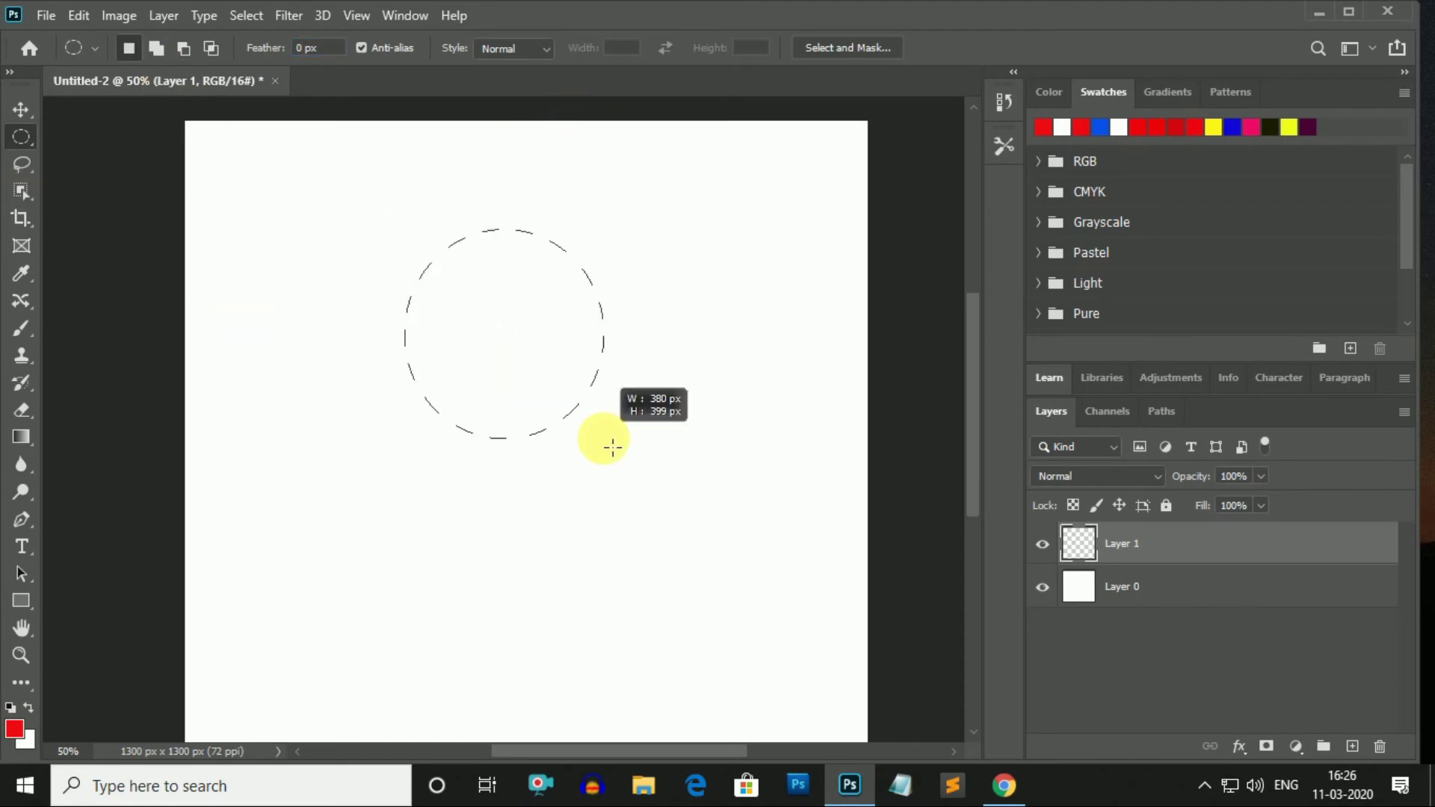
click(155, 48)
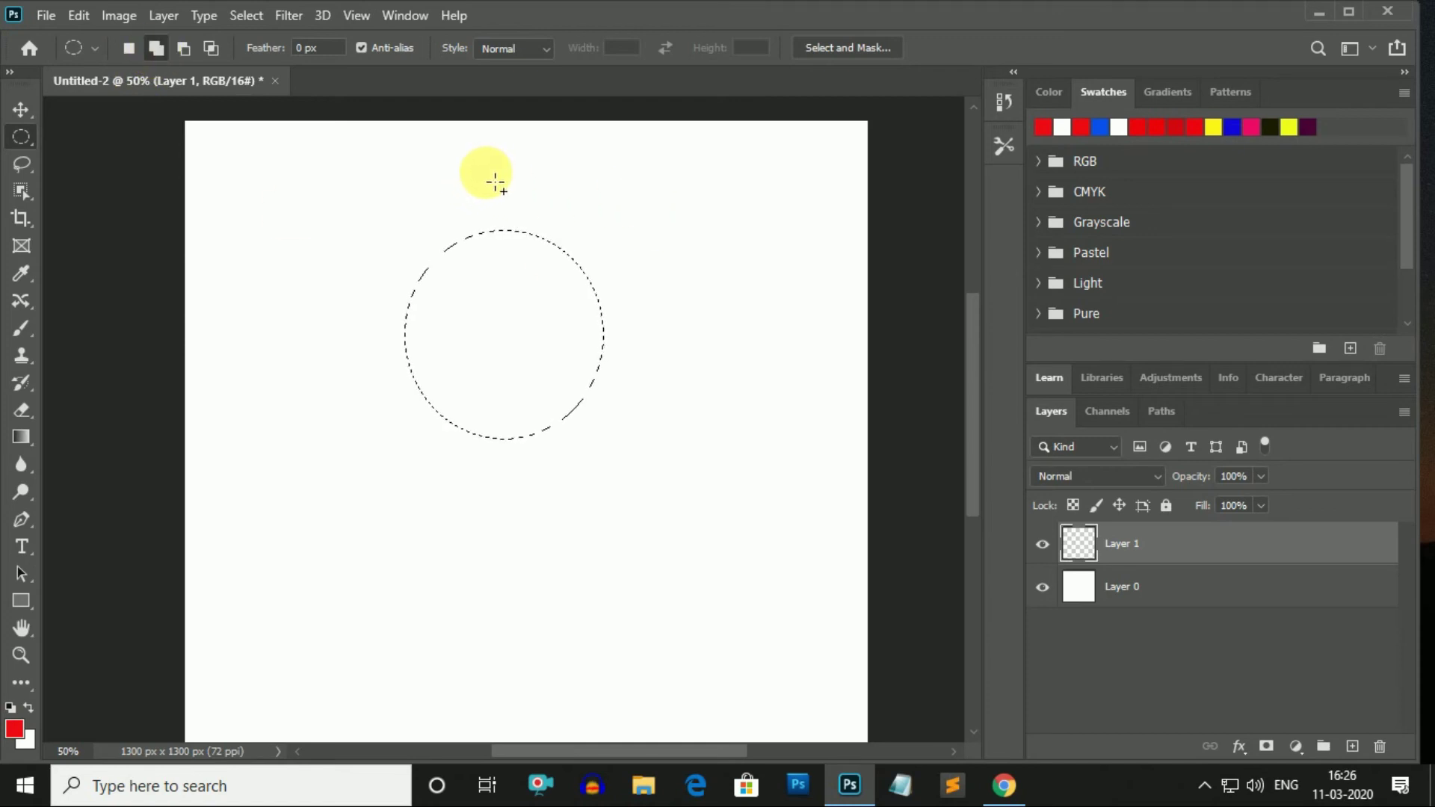
drag(486, 172, 532, 261)
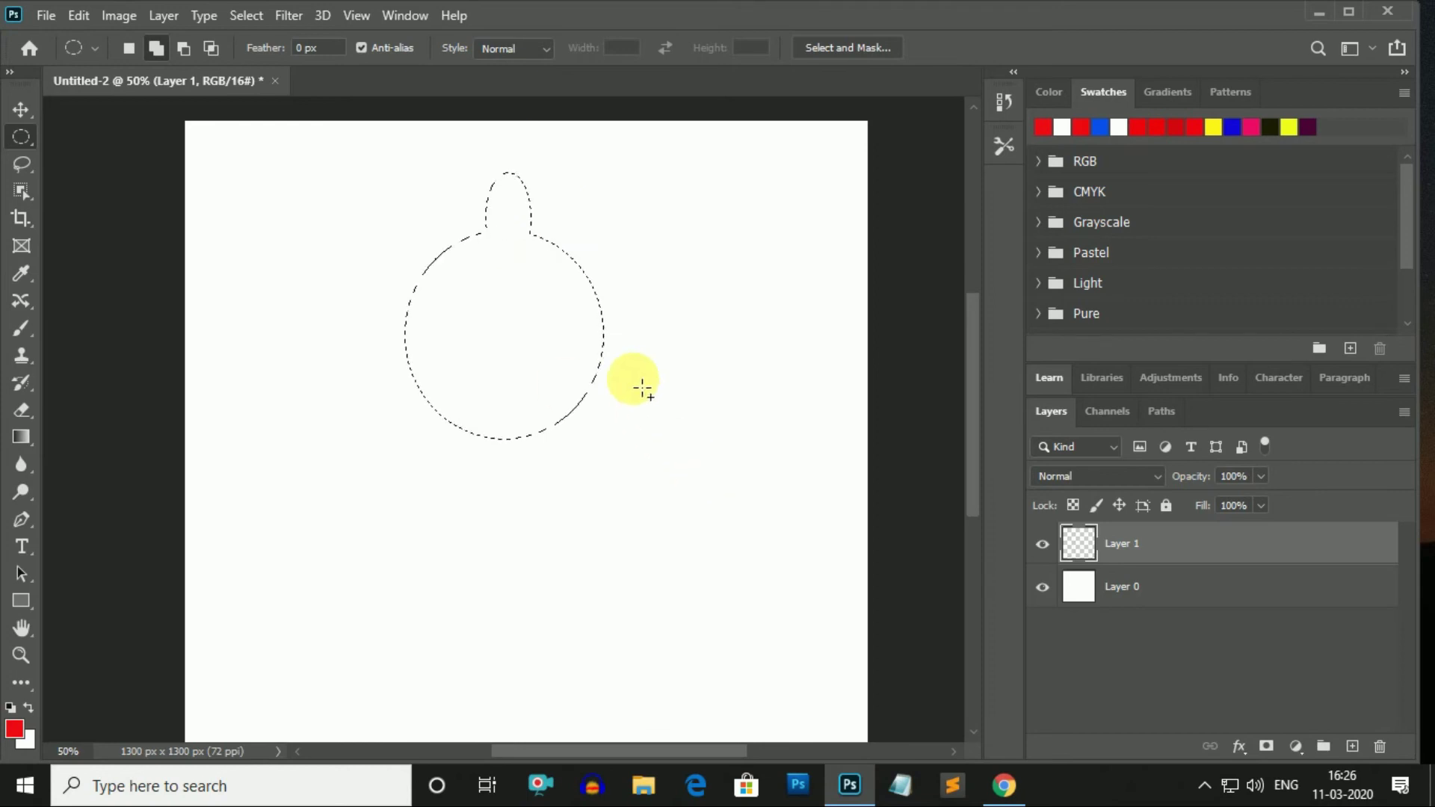
drag(600, 330, 686, 417)
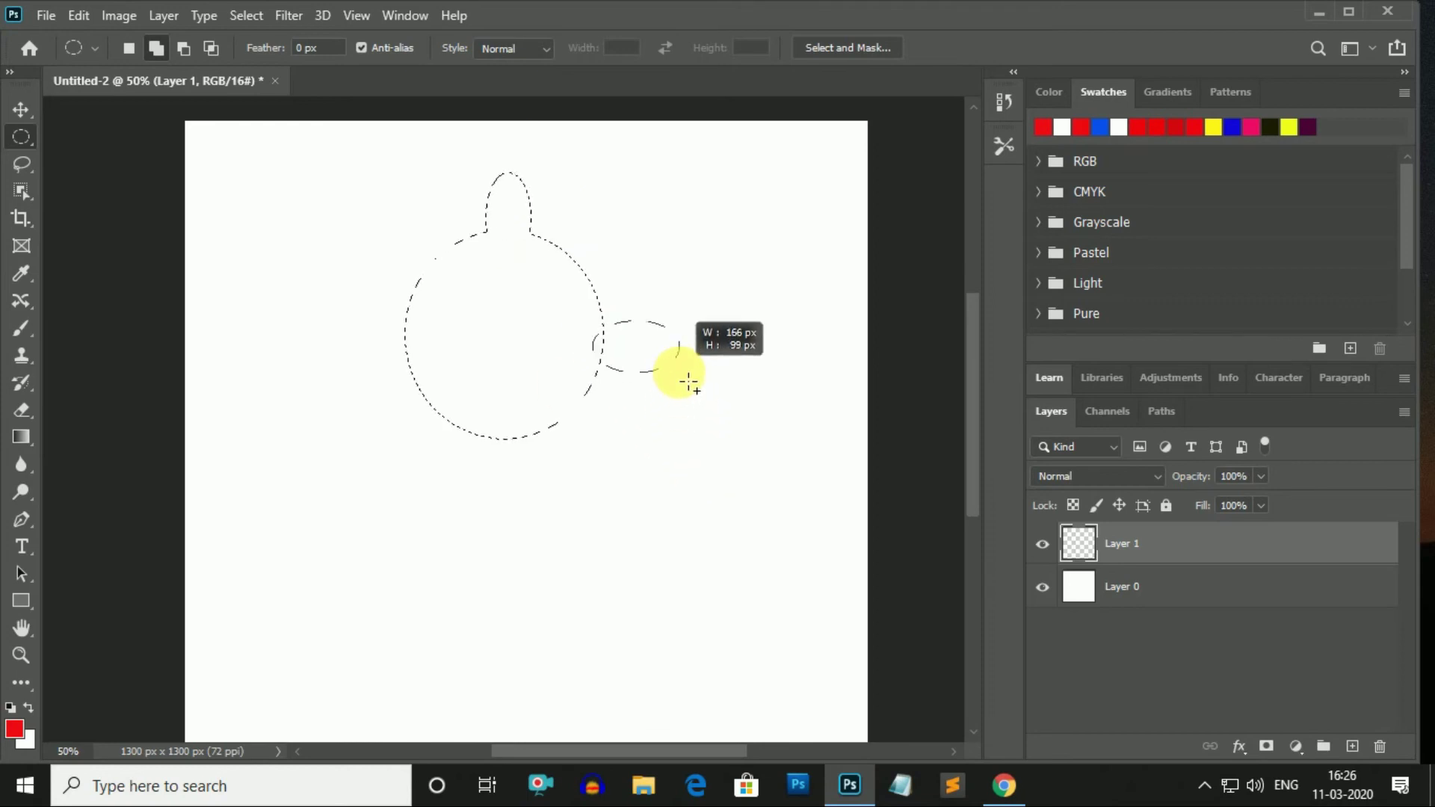
drag(688, 382, 687, 382)
drag(489, 416, 529, 516)
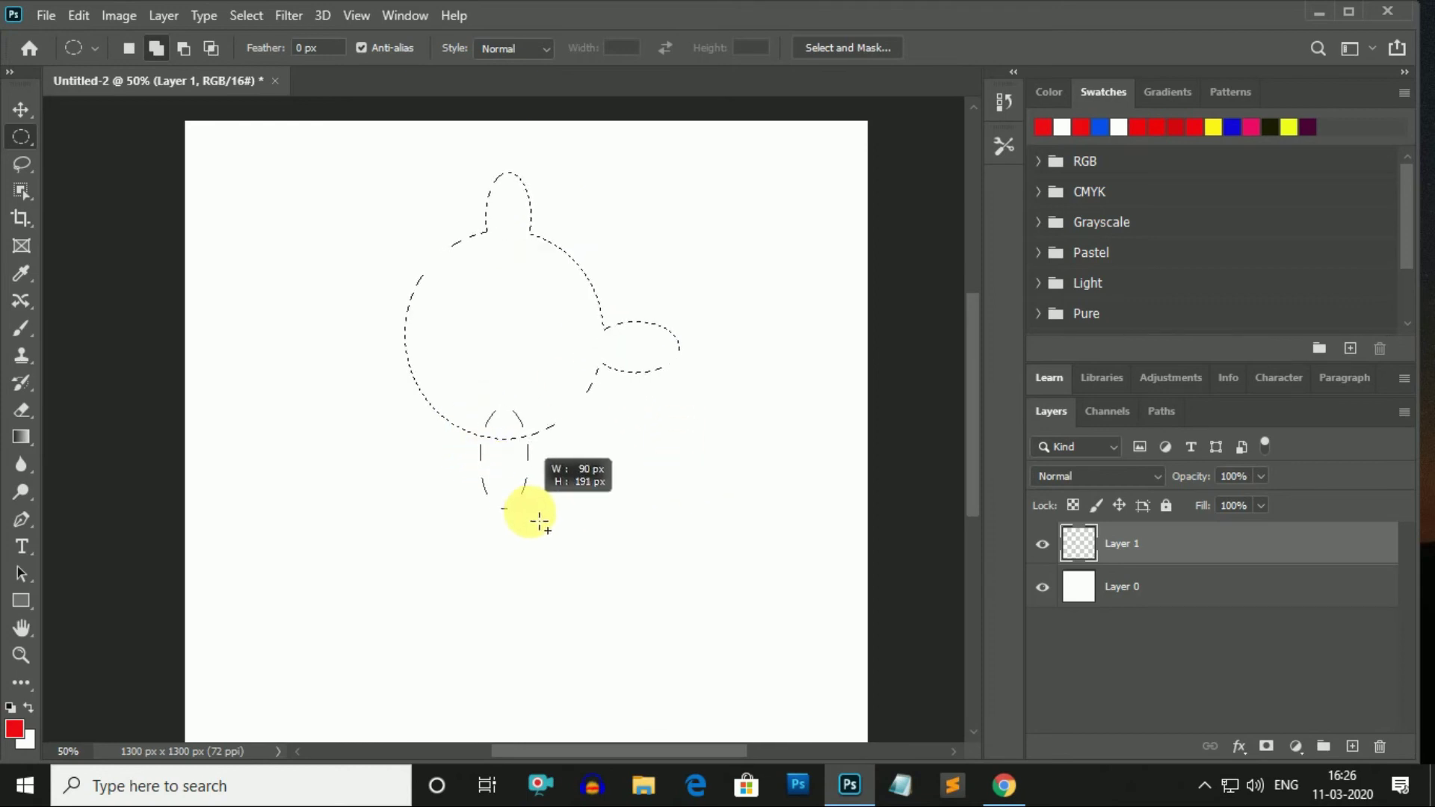
mouse_move(352, 298)
mouse_down()
mouse_move(435, 364)
mouse_move(425, 354)
mouse_up()
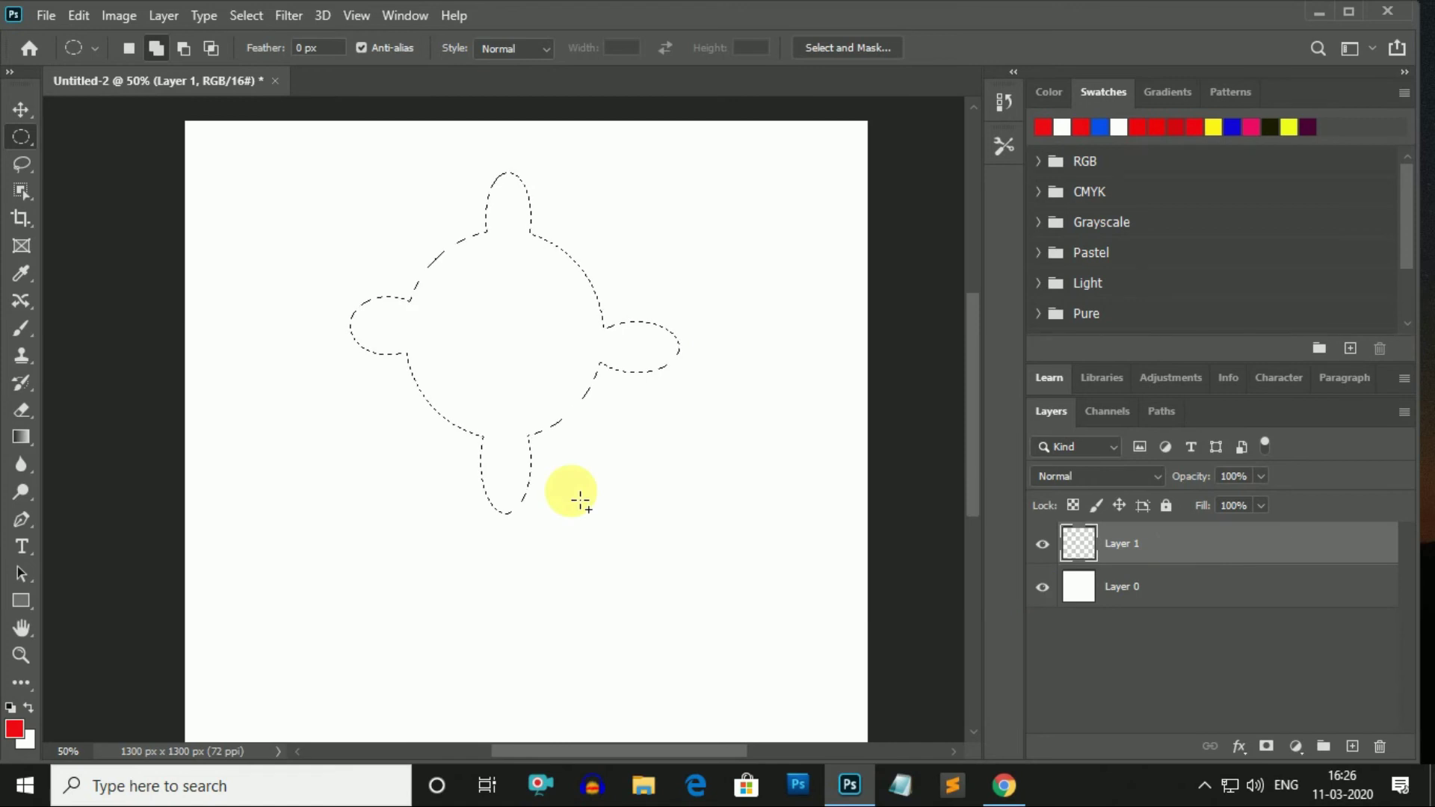
Fill the crisp shape red, then undo the fill and selection to blank the canvas.
key(alt+BackSpace)
key(ctrl+d)
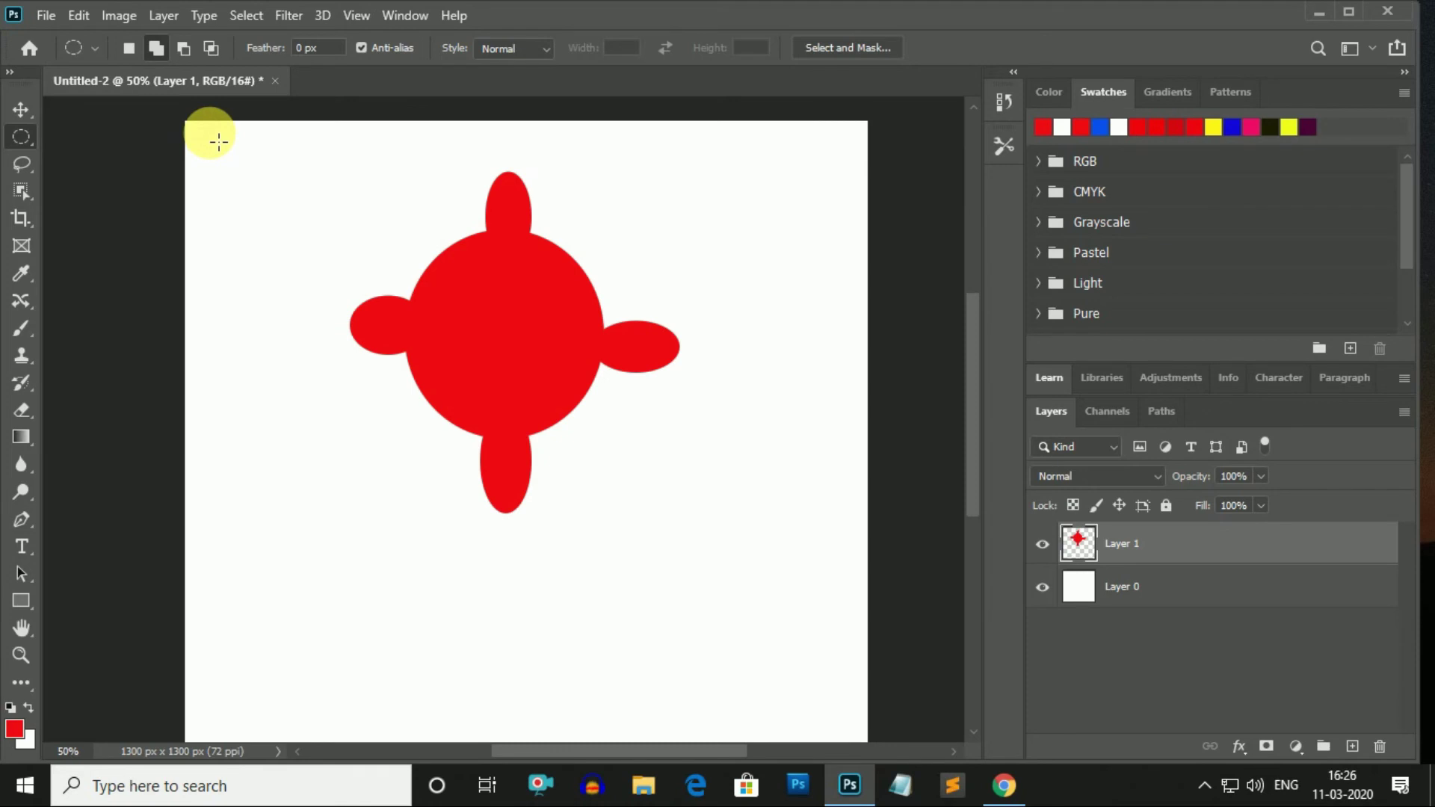
key(ctrl+z)
key(ctrl+z)
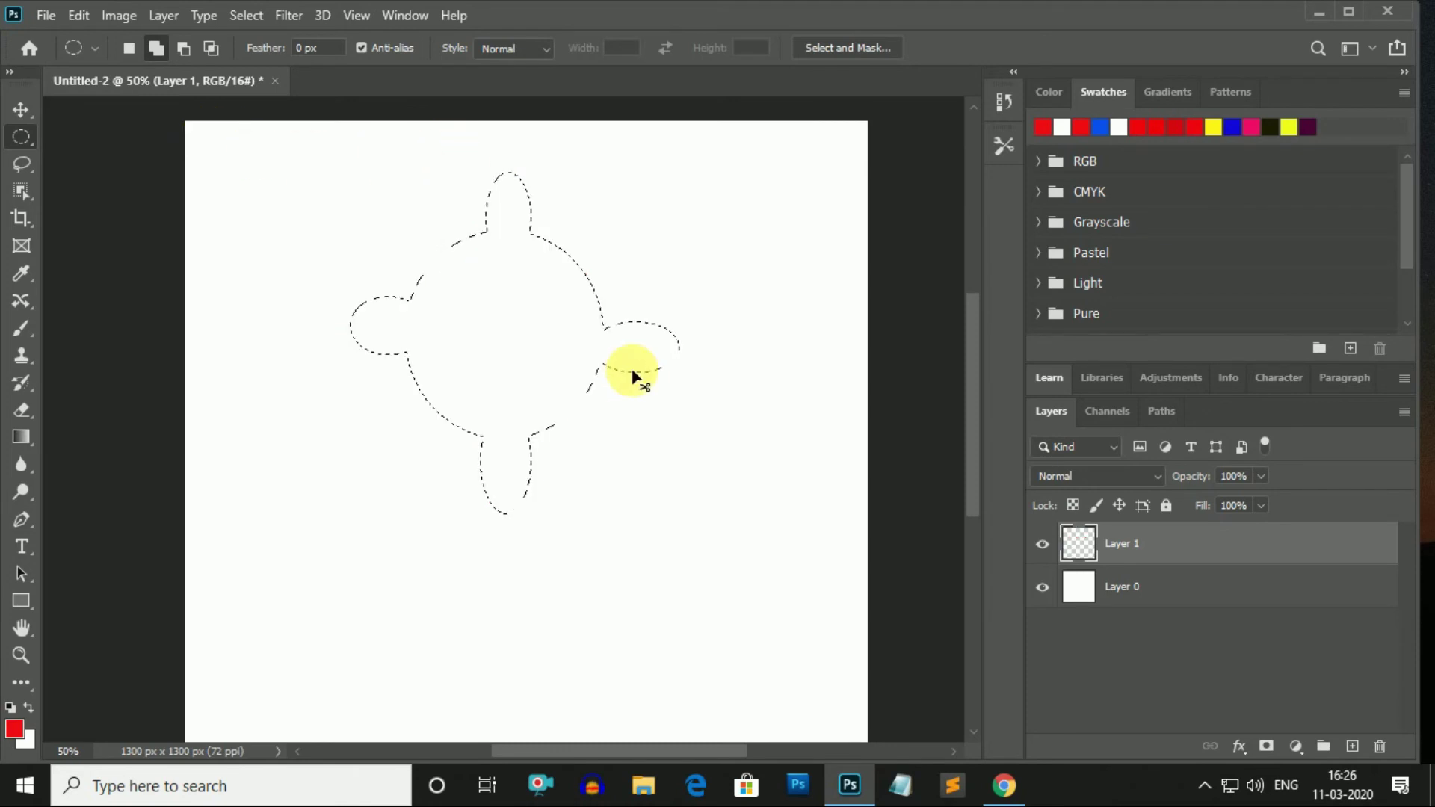
key(ctrl+z)
key(ctrl+z)
key(ctrl+z)
click(129, 48)
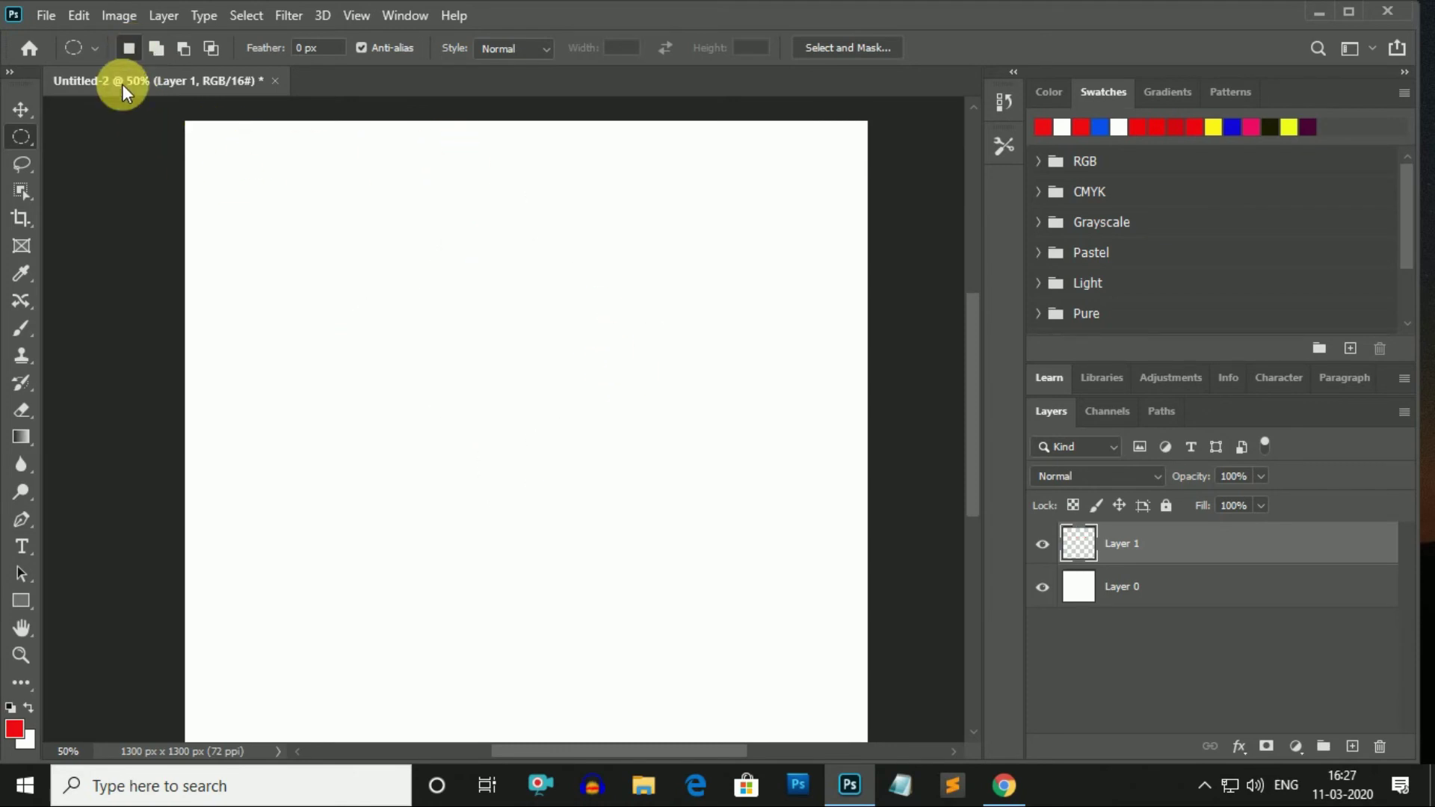
Subtract three oval notches from a circular selection, test-fill it red, then undo and deselect.
drag(439, 240, 641, 459)
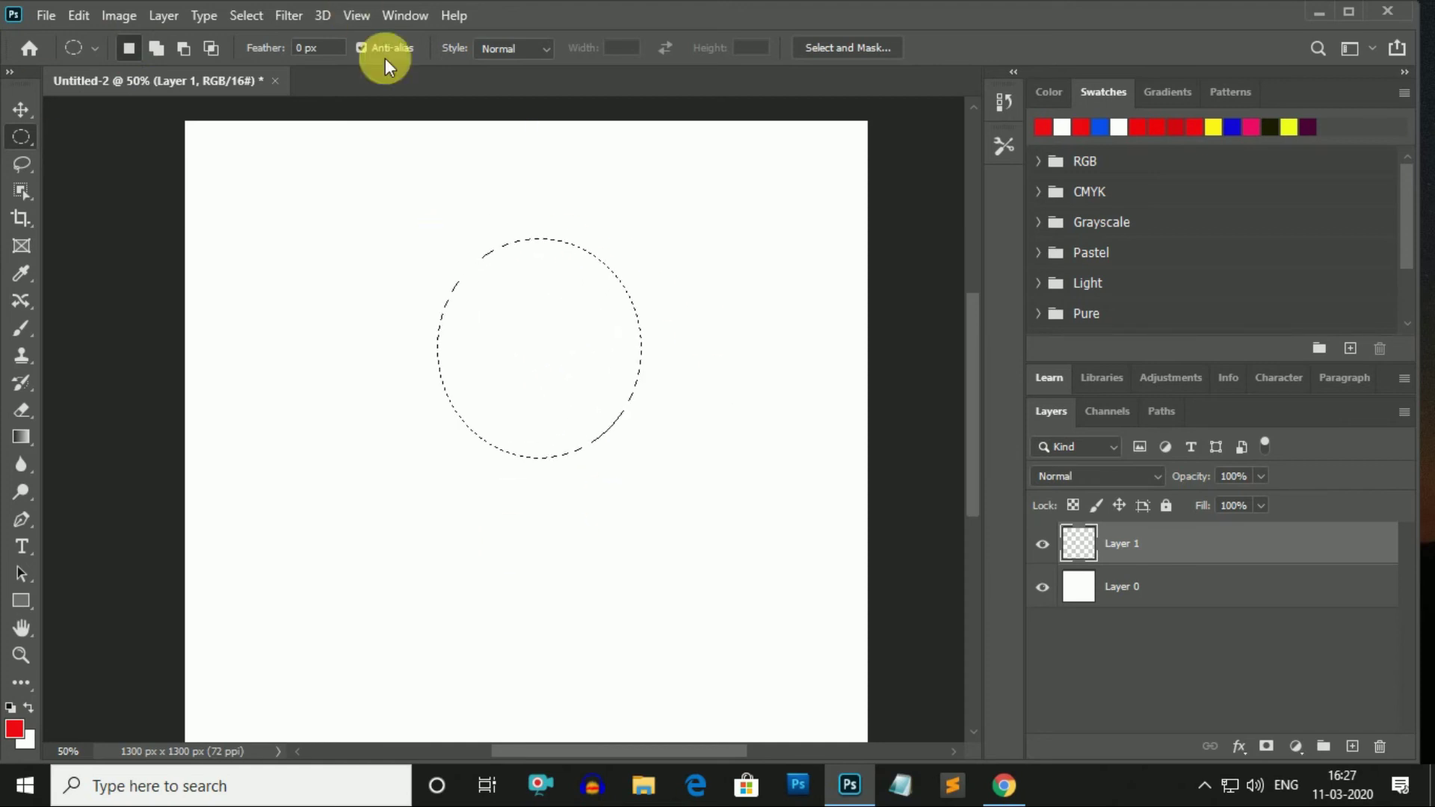
click(184, 50)
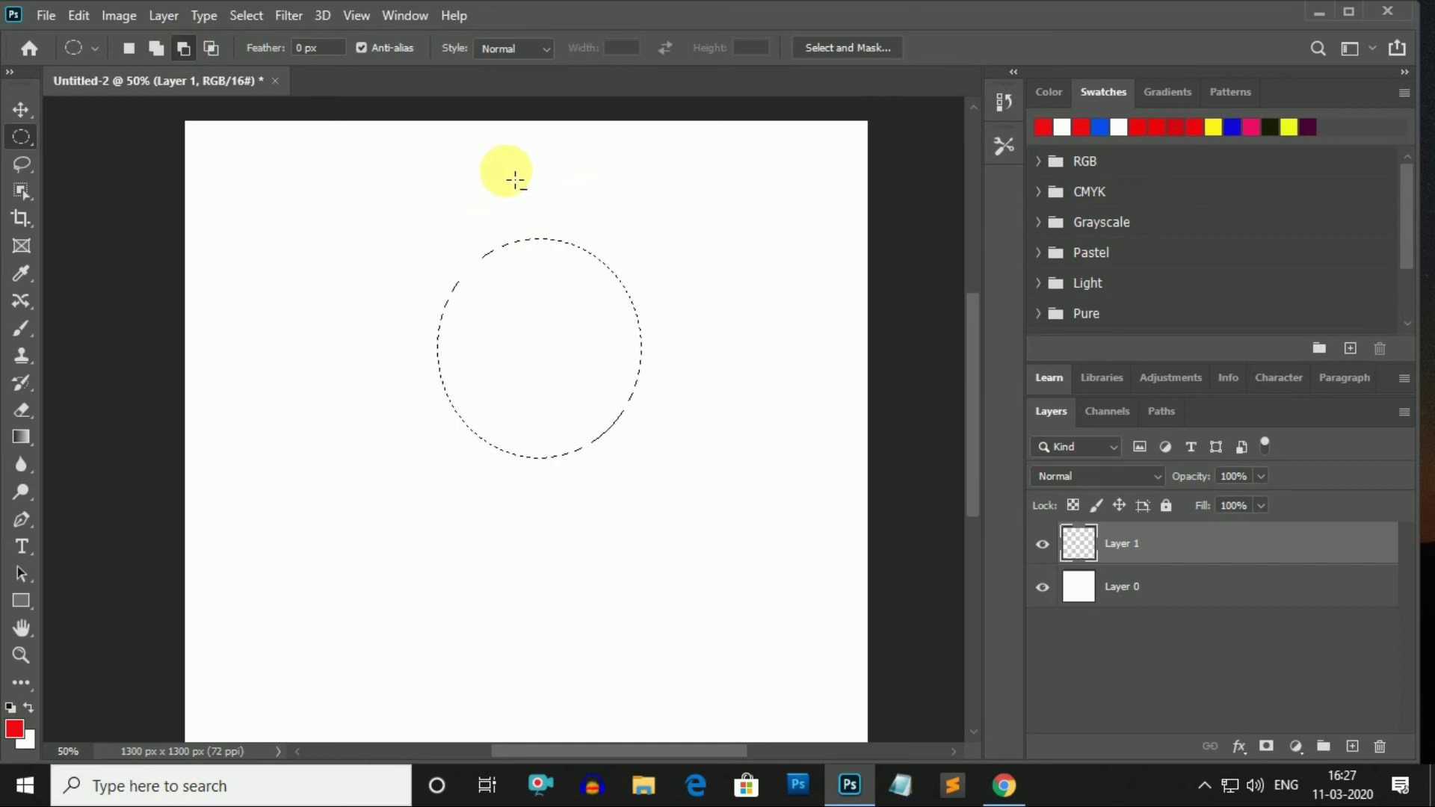
mouse_move(514, 182)
mouse_down()
mouse_move(584, 278)
mouse_move(583, 325)
mouse_move(674, 404)
mouse_up()
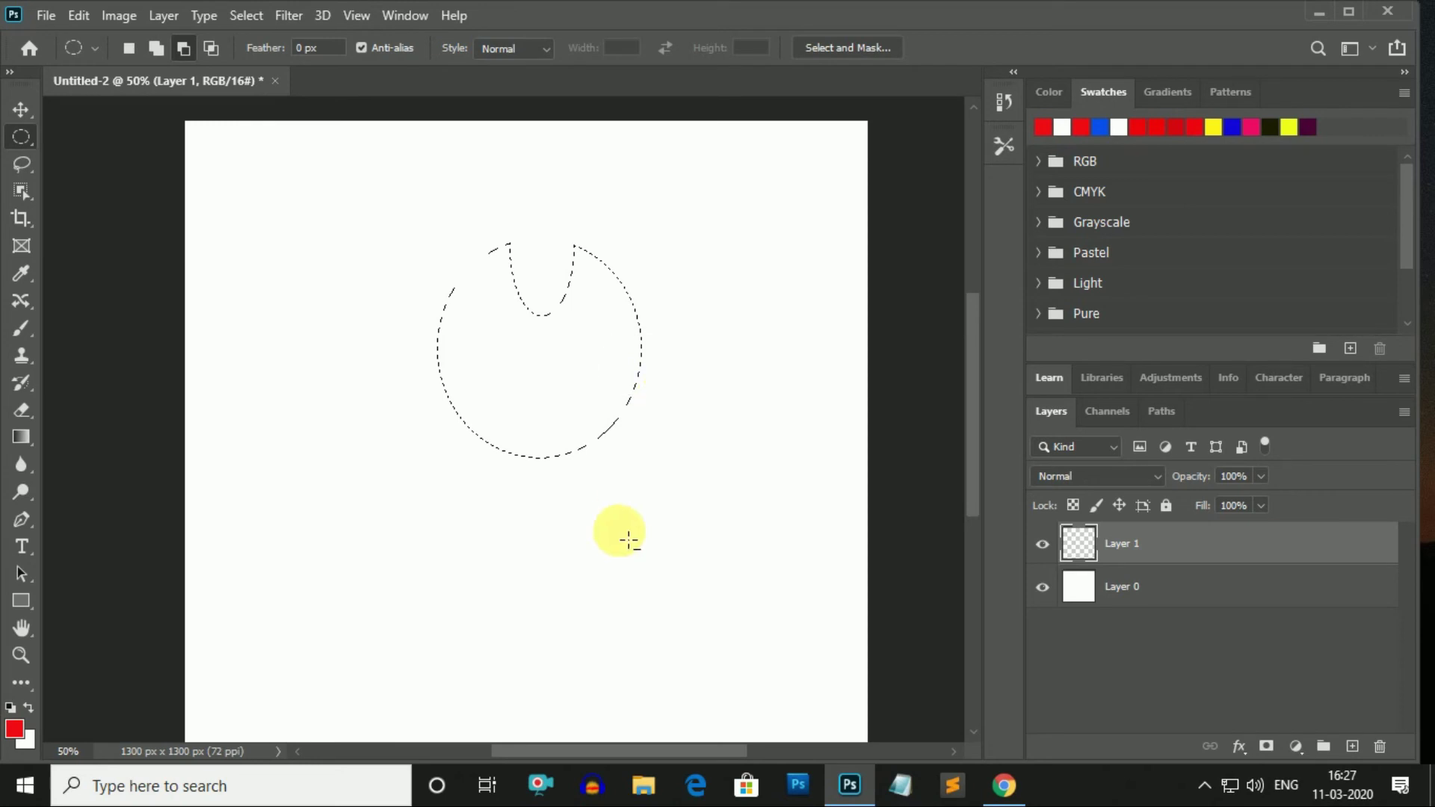
drag(519, 420, 583, 498)
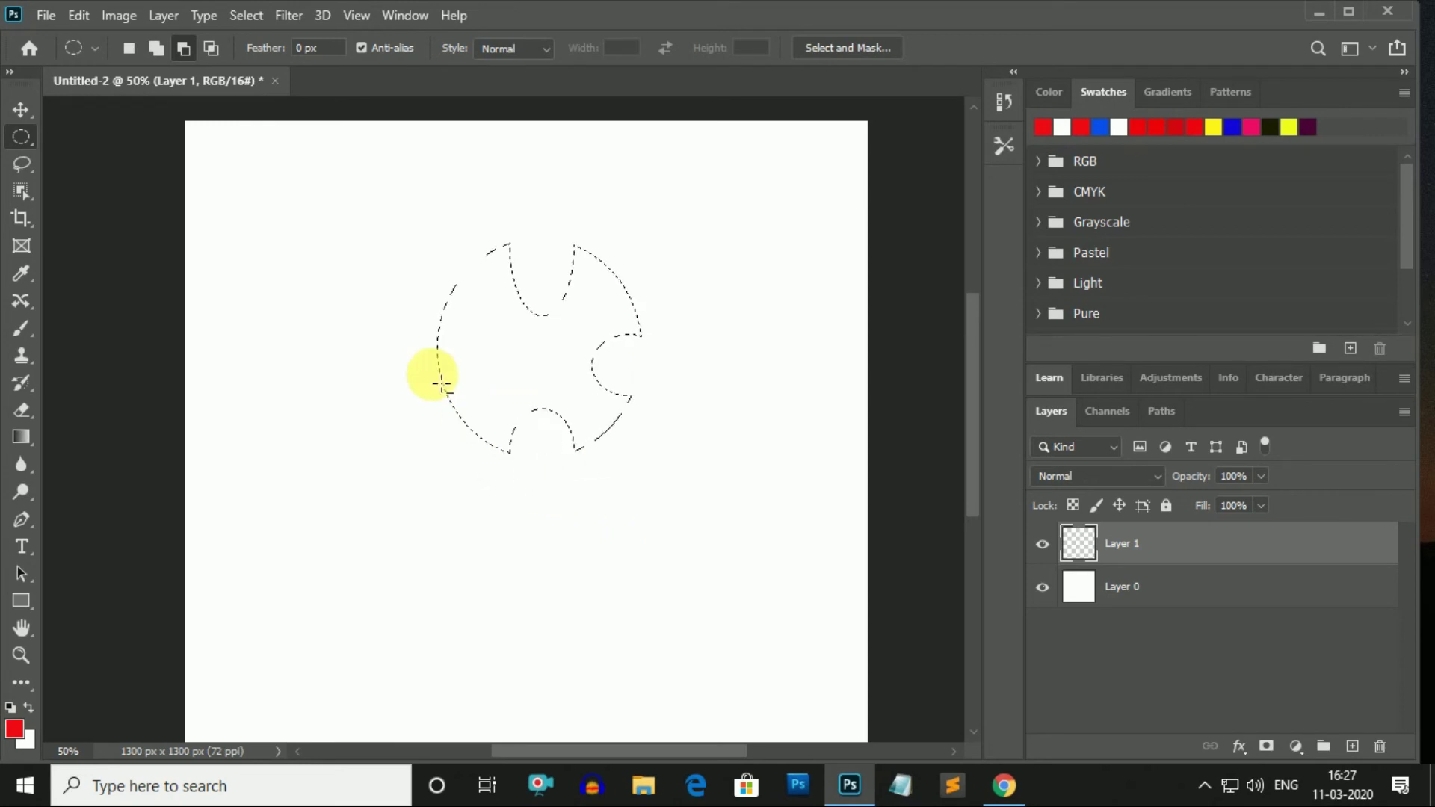
mouse_move(411, 314)
mouse_down()
mouse_move(490, 404)
mouse_move(481, 394)
mouse_up()
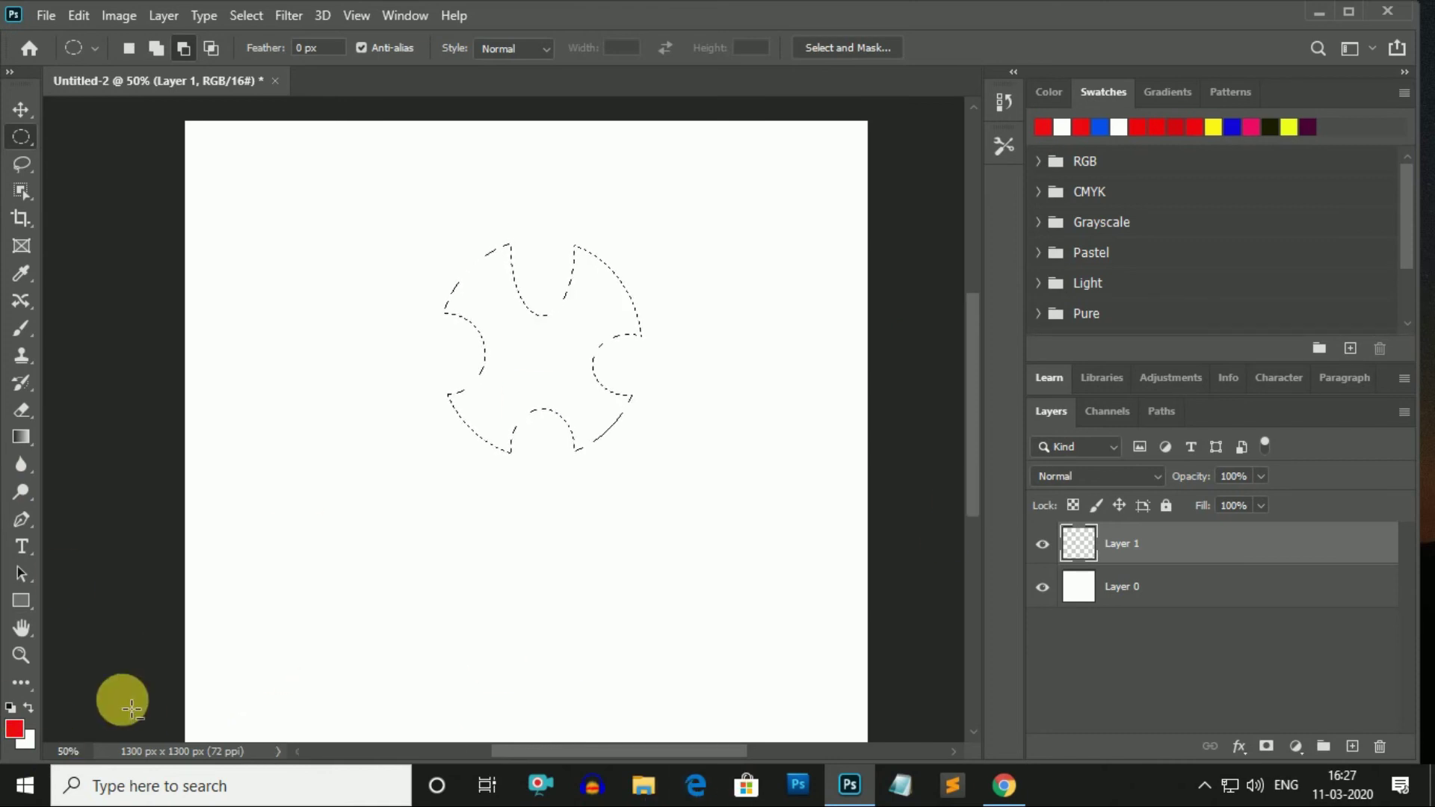
key(alt+BackSpace)
key(ctrl+z)
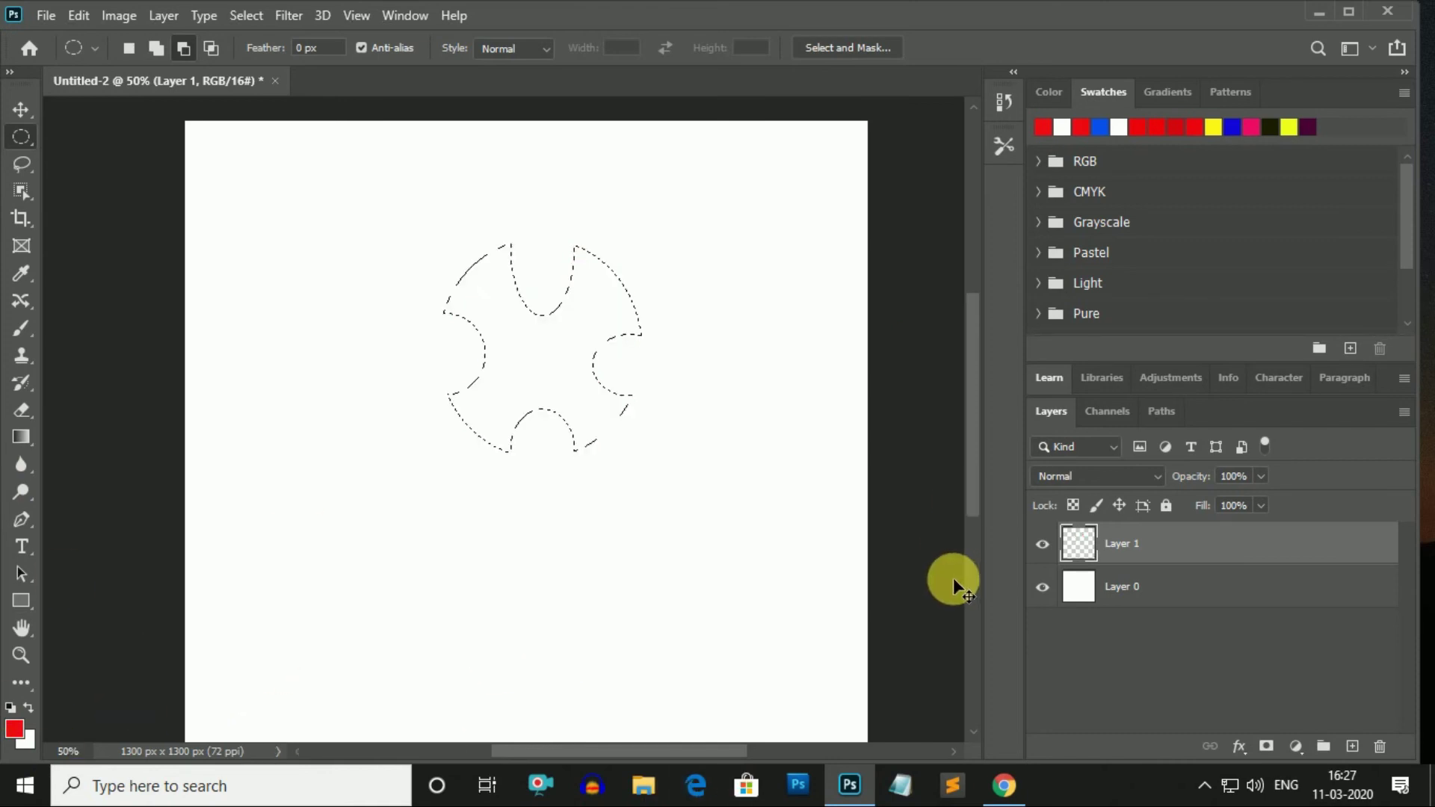
key(ctrl+d)
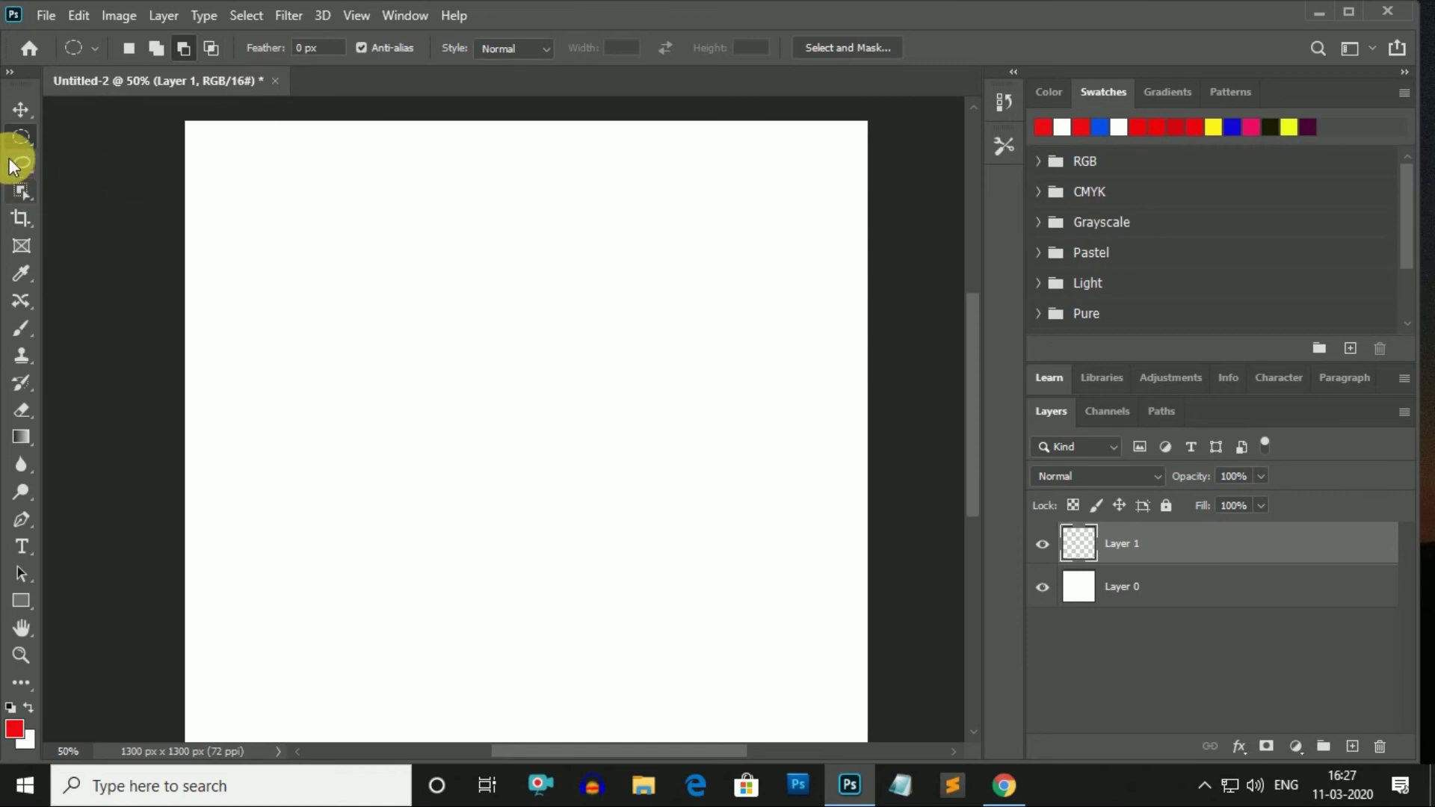
Intersect a circle with a tall ellipse to make a lens-shaped selection, then clear it.
right_click(20, 139)
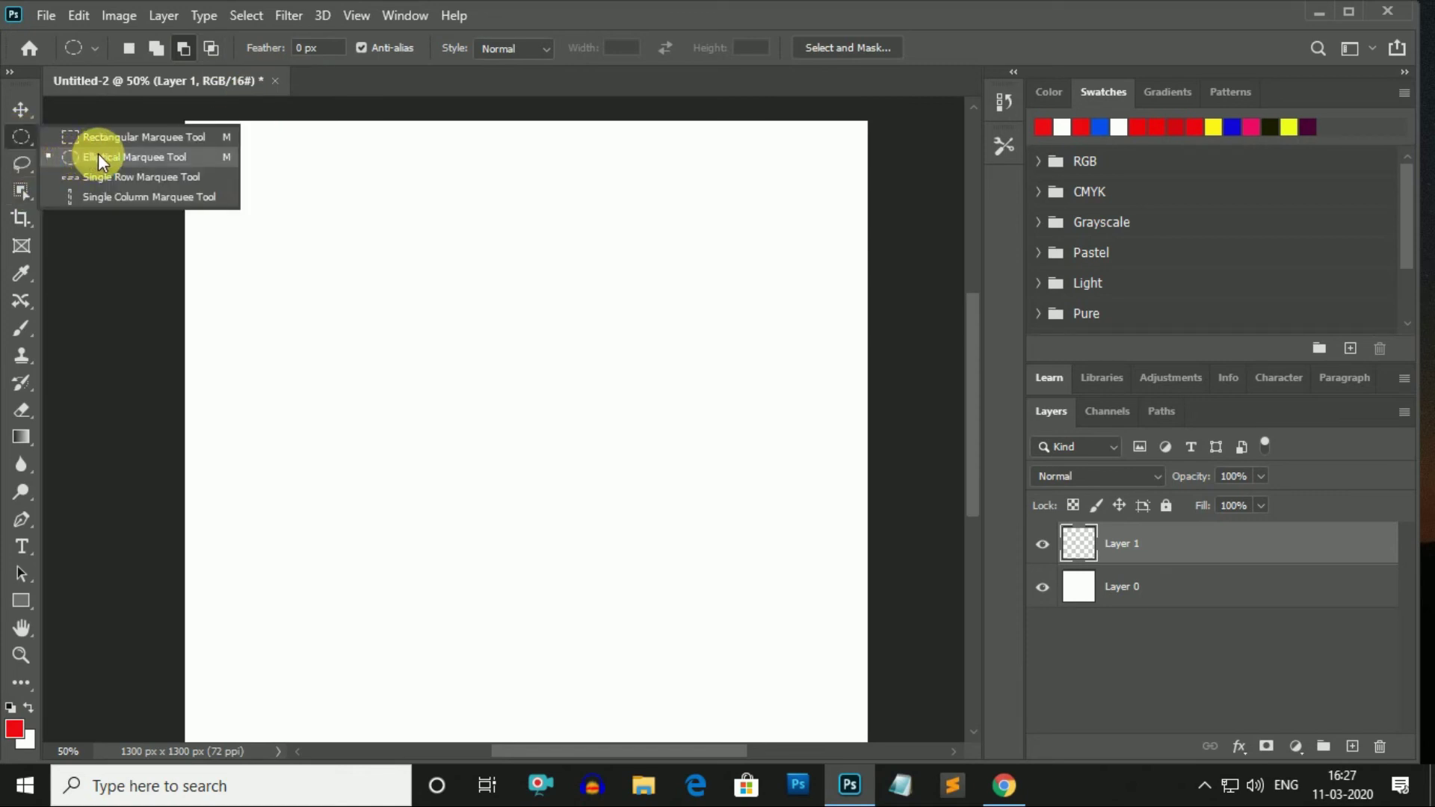
click(97, 156)
click(129, 48)
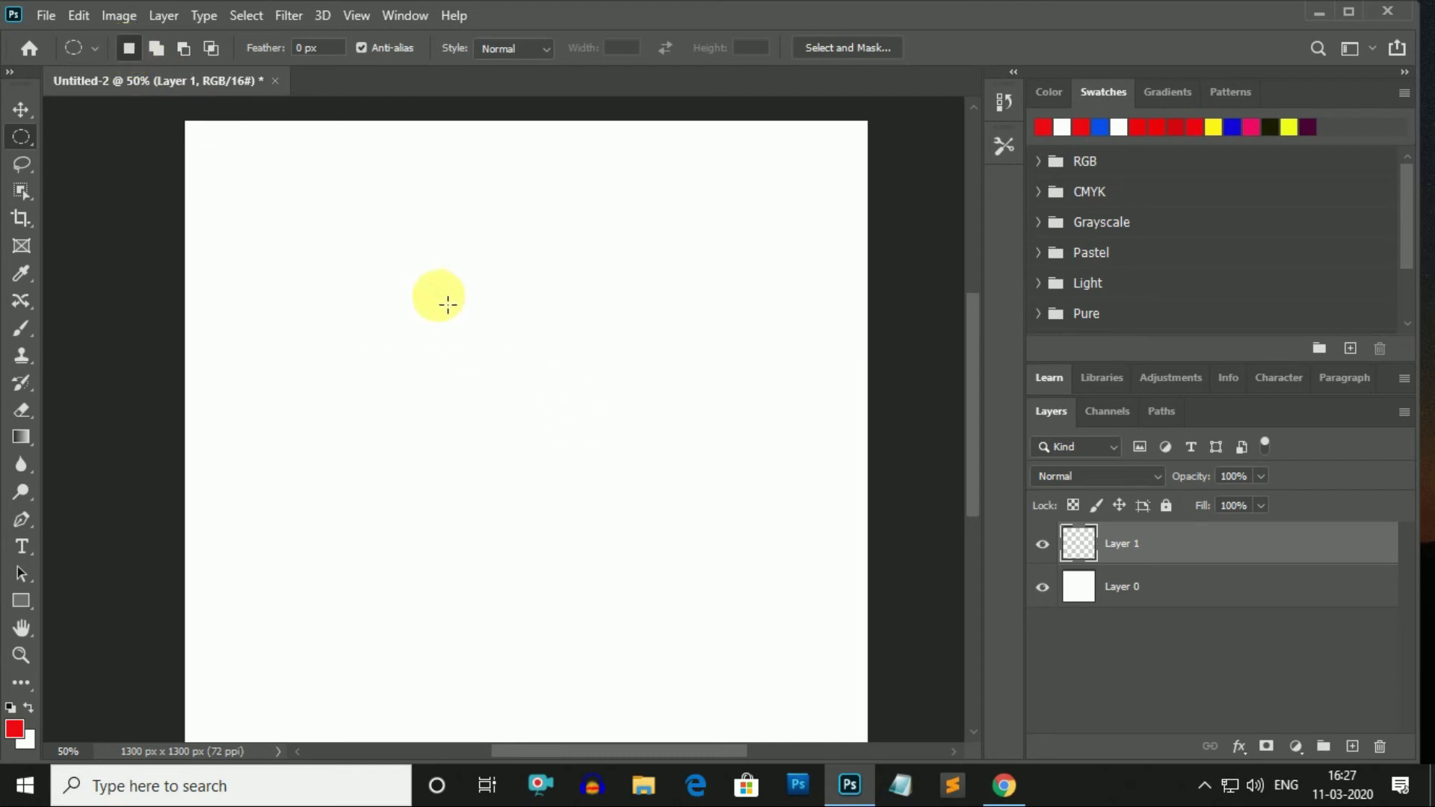
drag(447, 304, 639, 488)
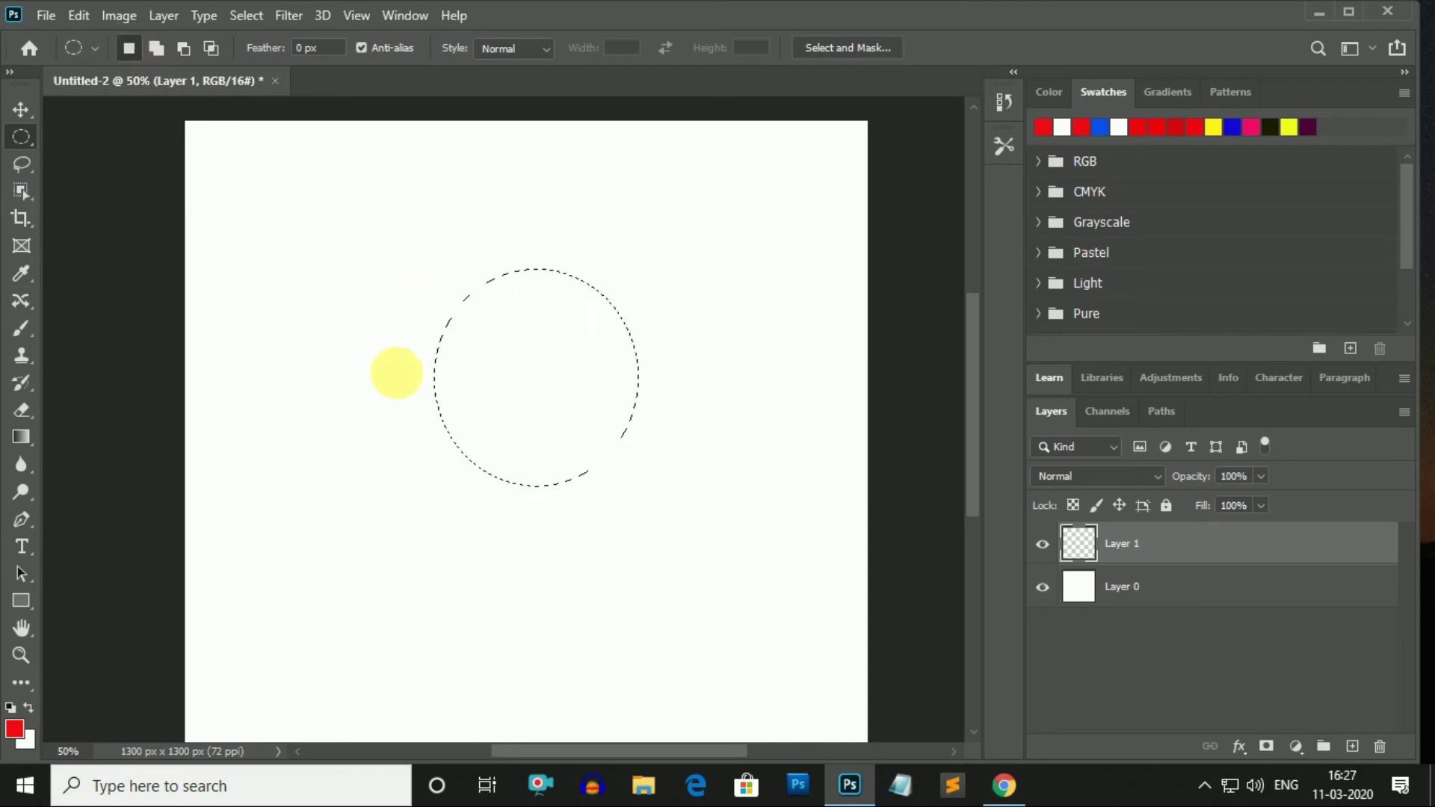
click(212, 48)
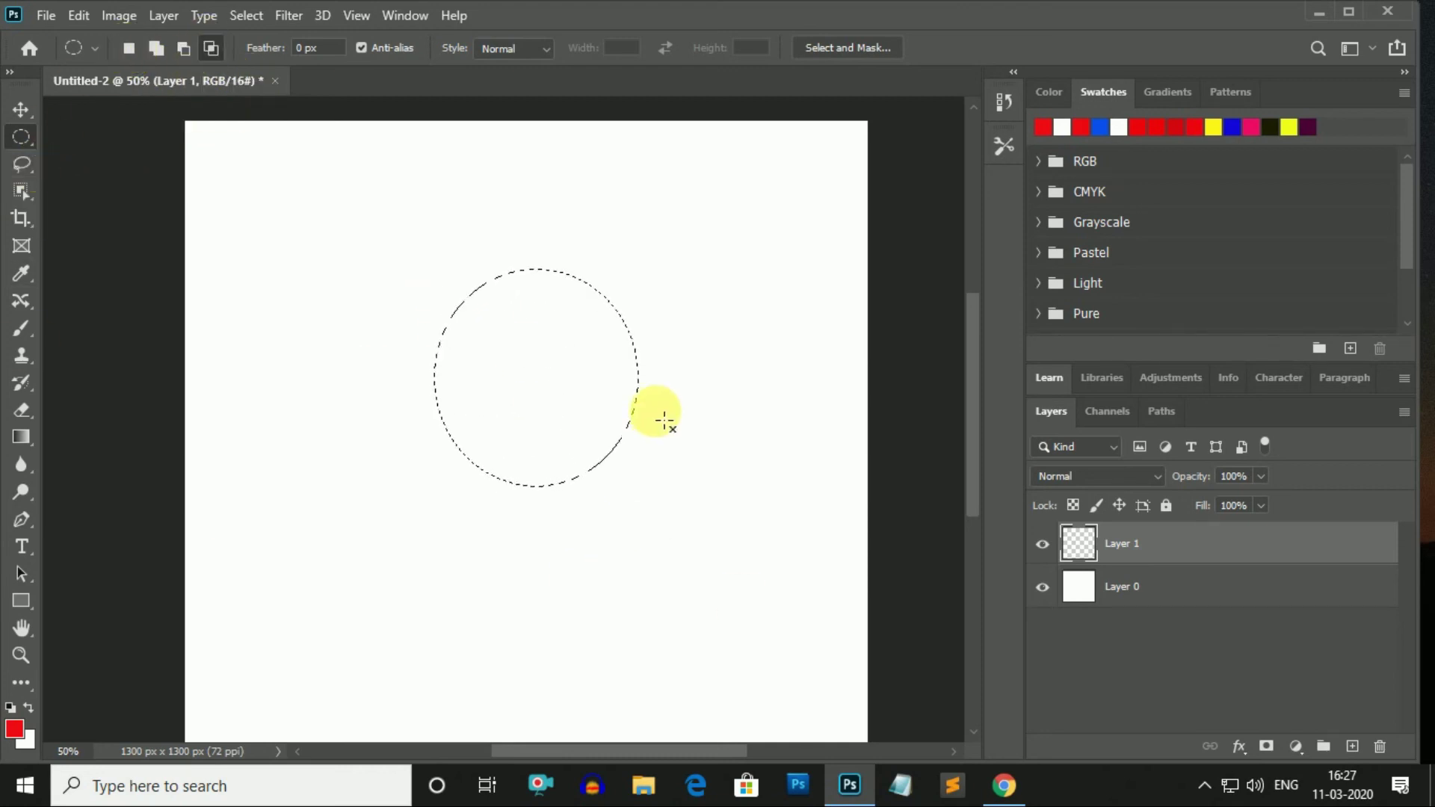
mouse_move(552, 233)
mouse_down()
mouse_move(743, 597)
mouse_move(753, 551)
mouse_up()
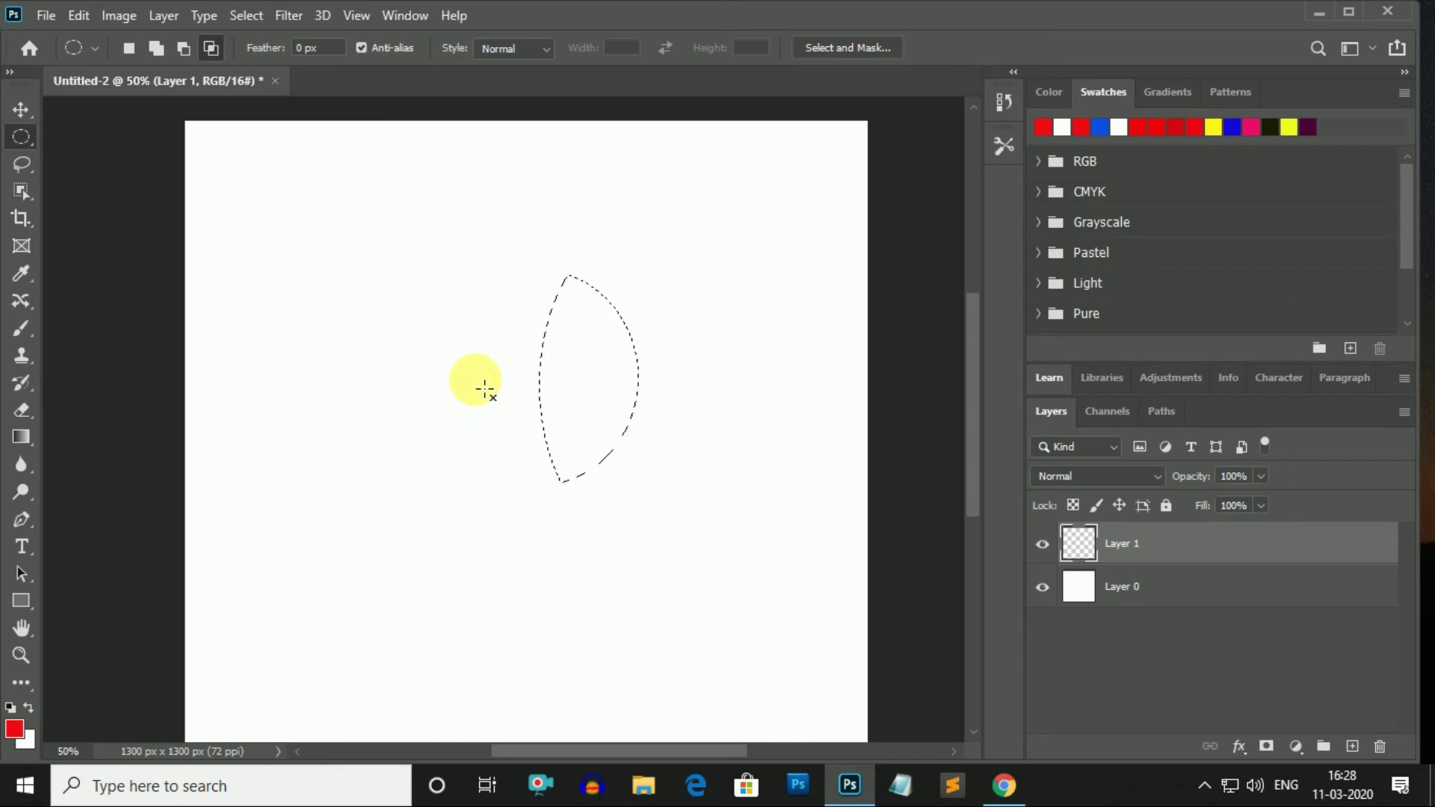
click(480, 387)
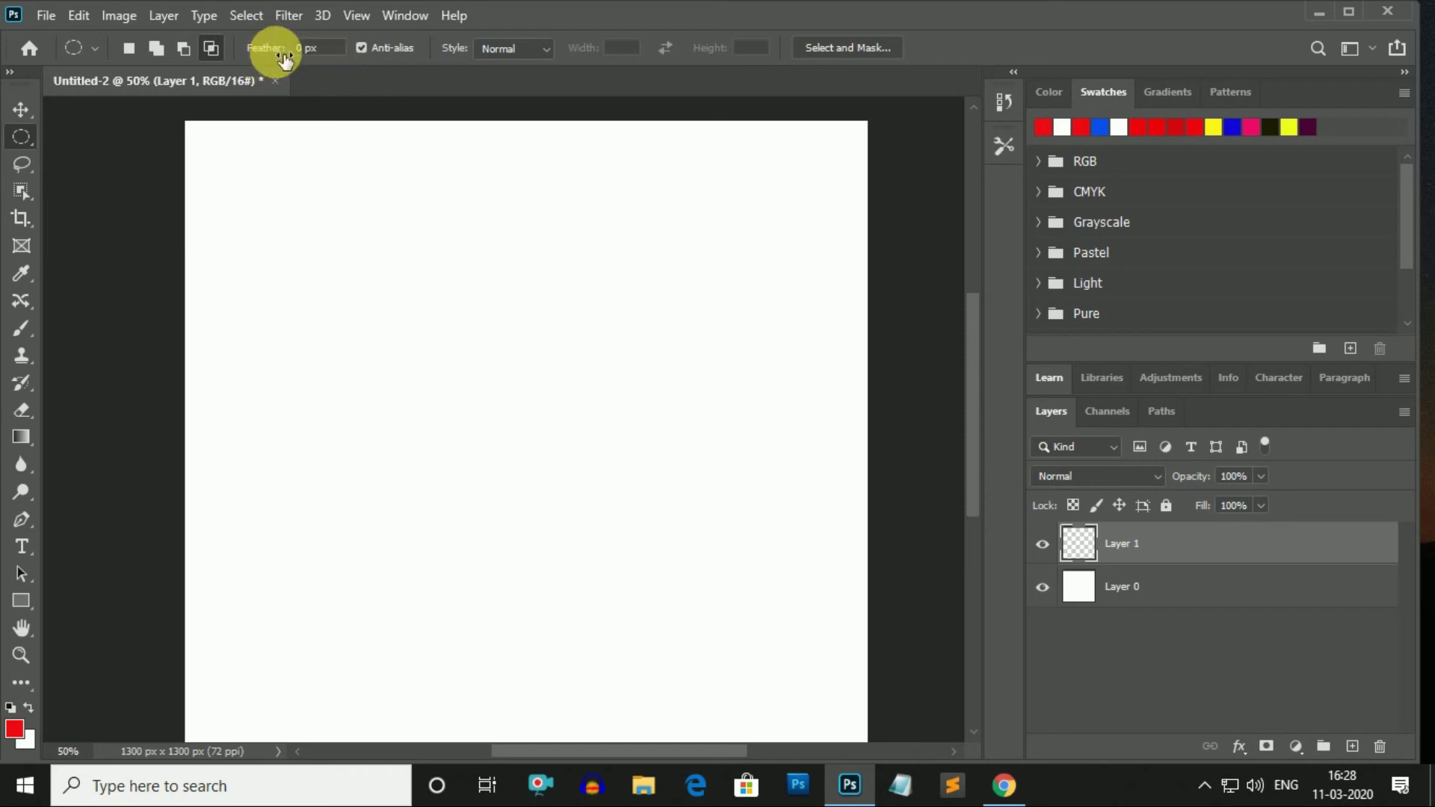
Look over the marquee Style choices in the options bar, leaving Style at Normal.
click(546, 48)
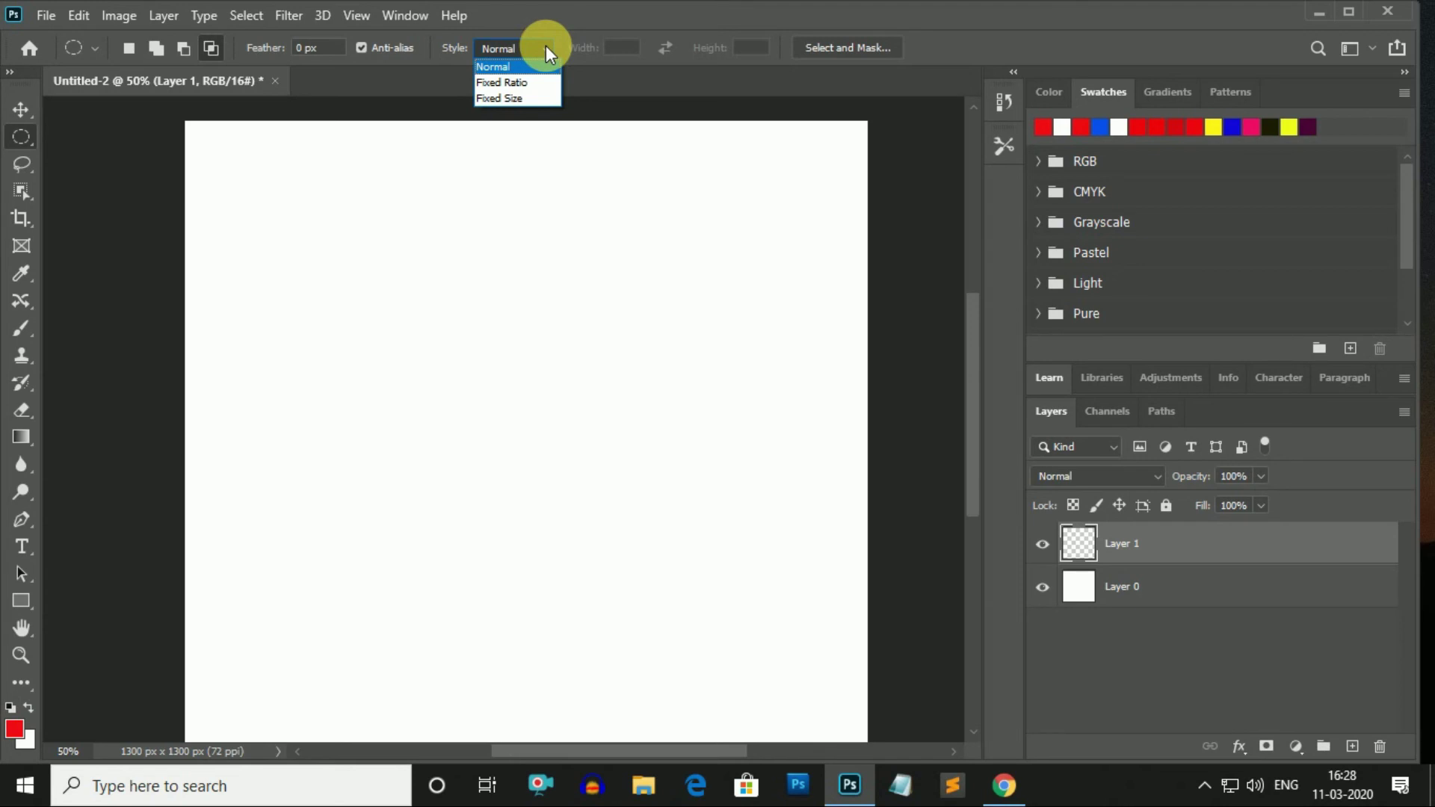
click(546, 46)
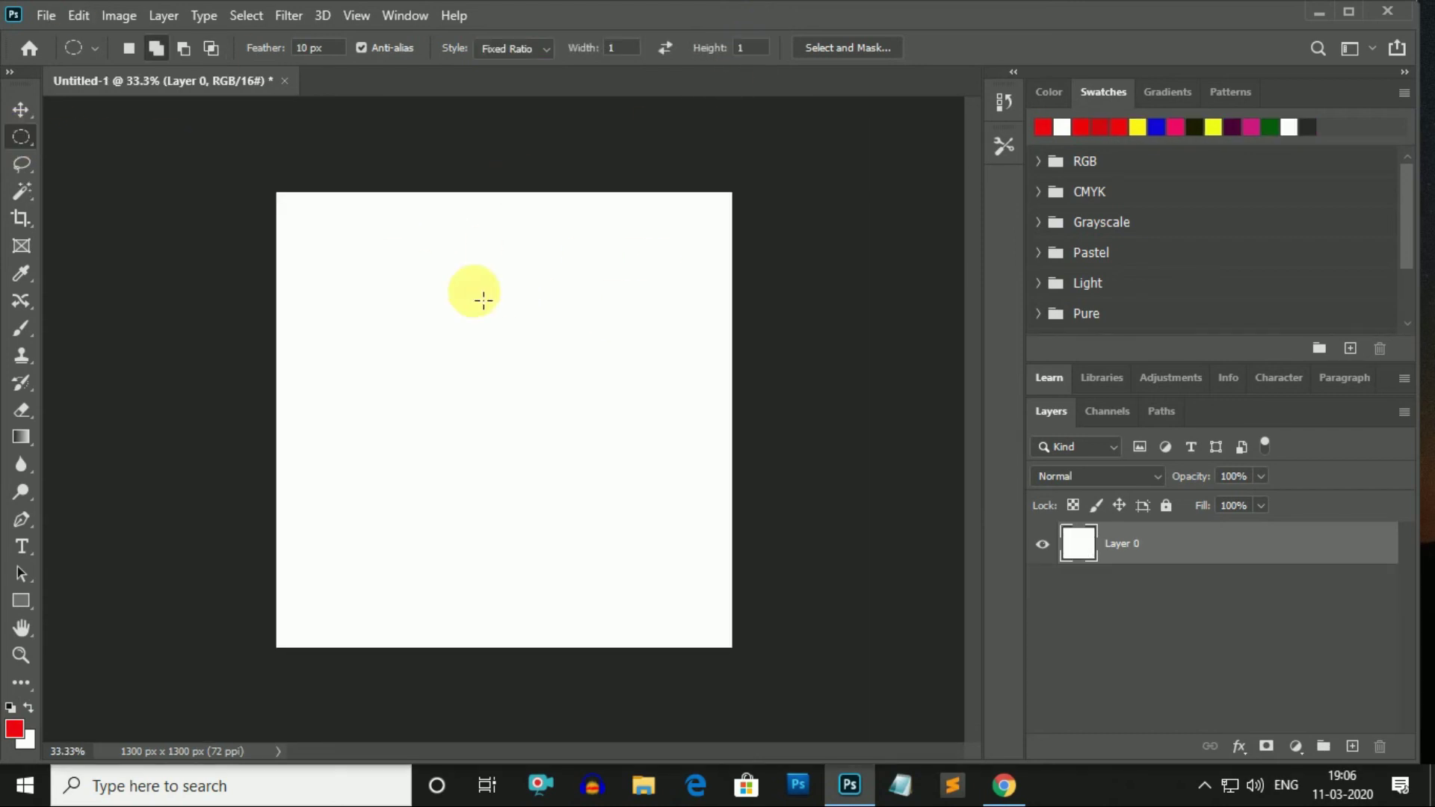
Show the marquee flyout listing rectangular, elliptical, single row and single column tools.
right_click(21, 137)
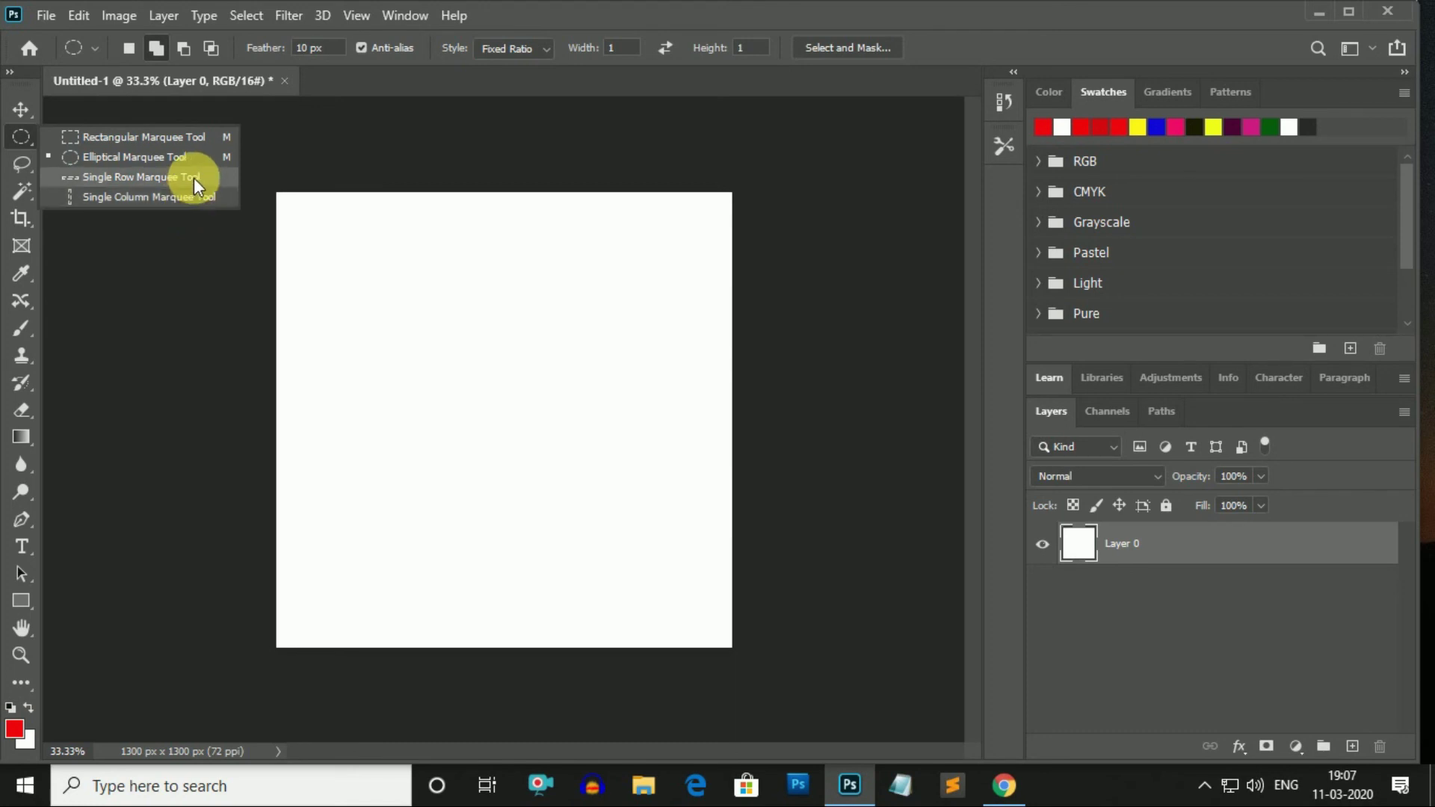
Open pic-4.jpeg in its own tab.
click(20, 108)
double_click(156, 201)
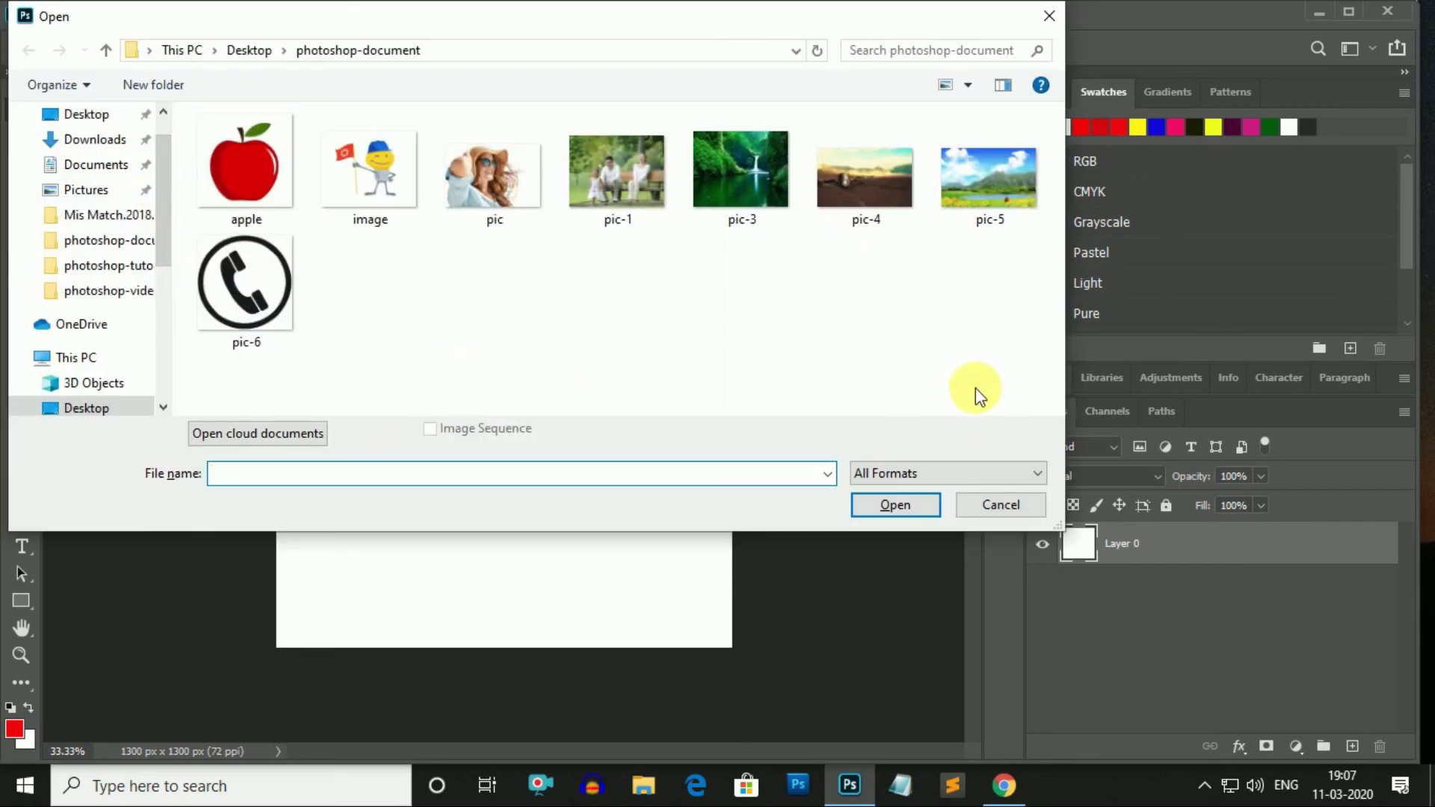
click(854, 173)
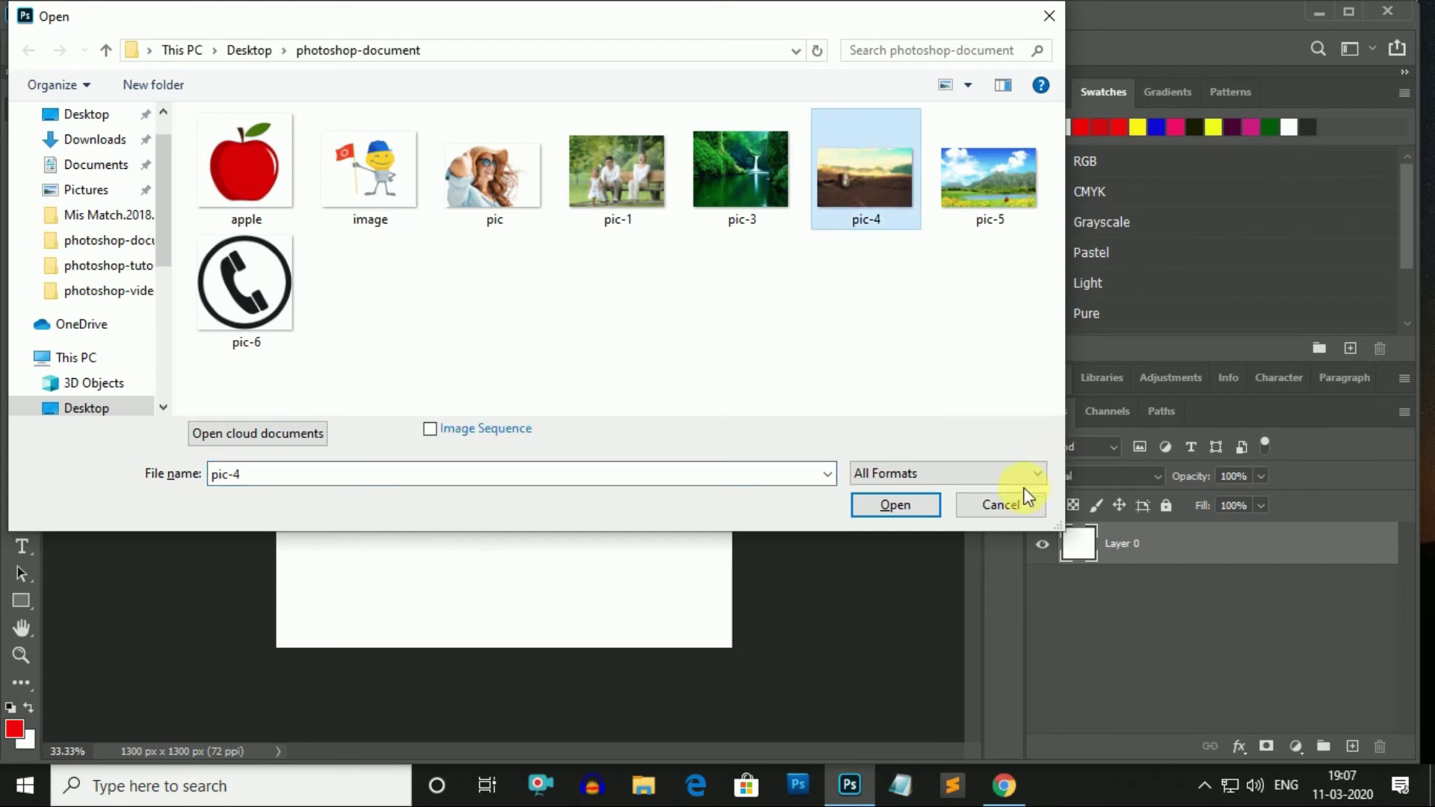
click(888, 509)
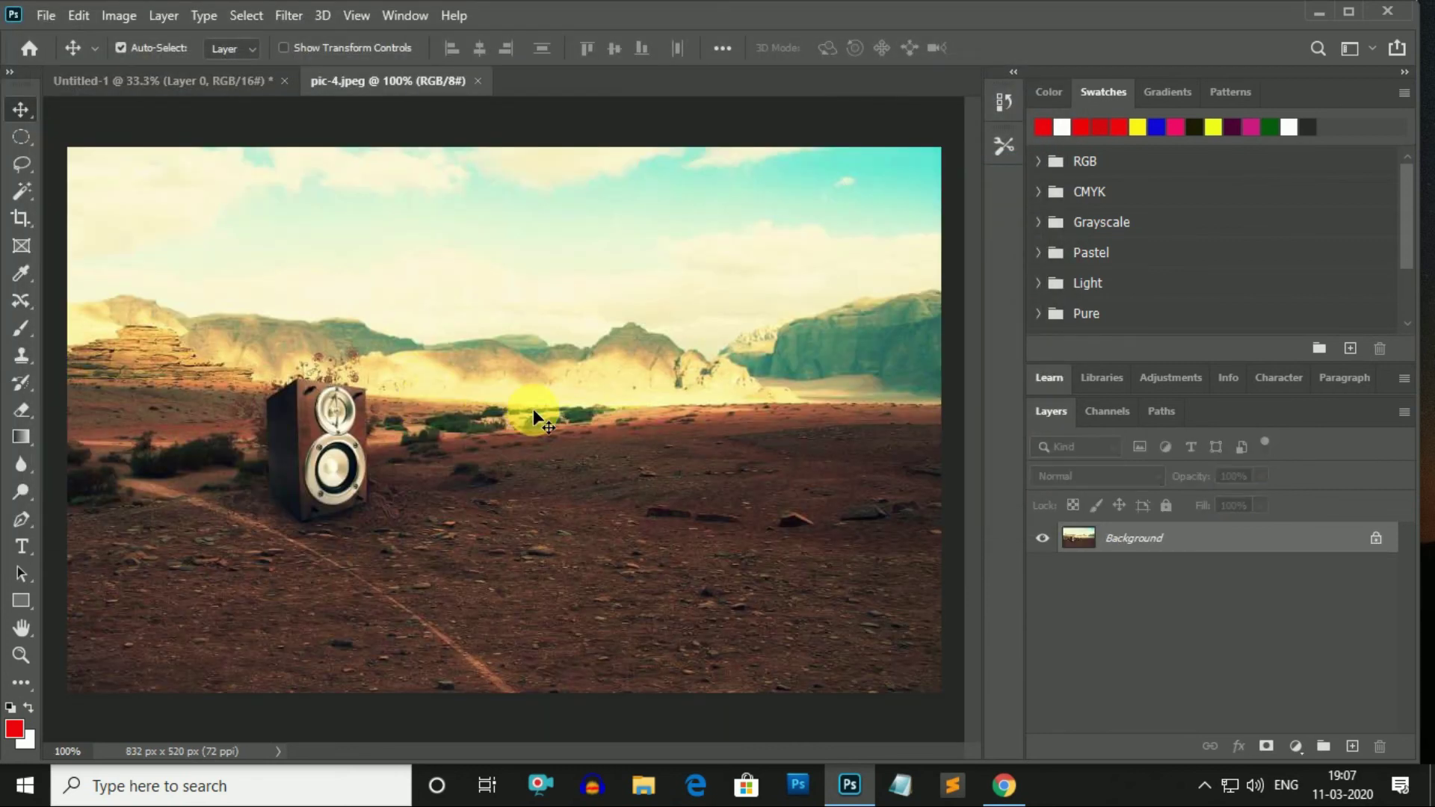
Make a one-pixel single-row selection across the lower part of pic-4.
click(27, 138)
right_click(28, 136)
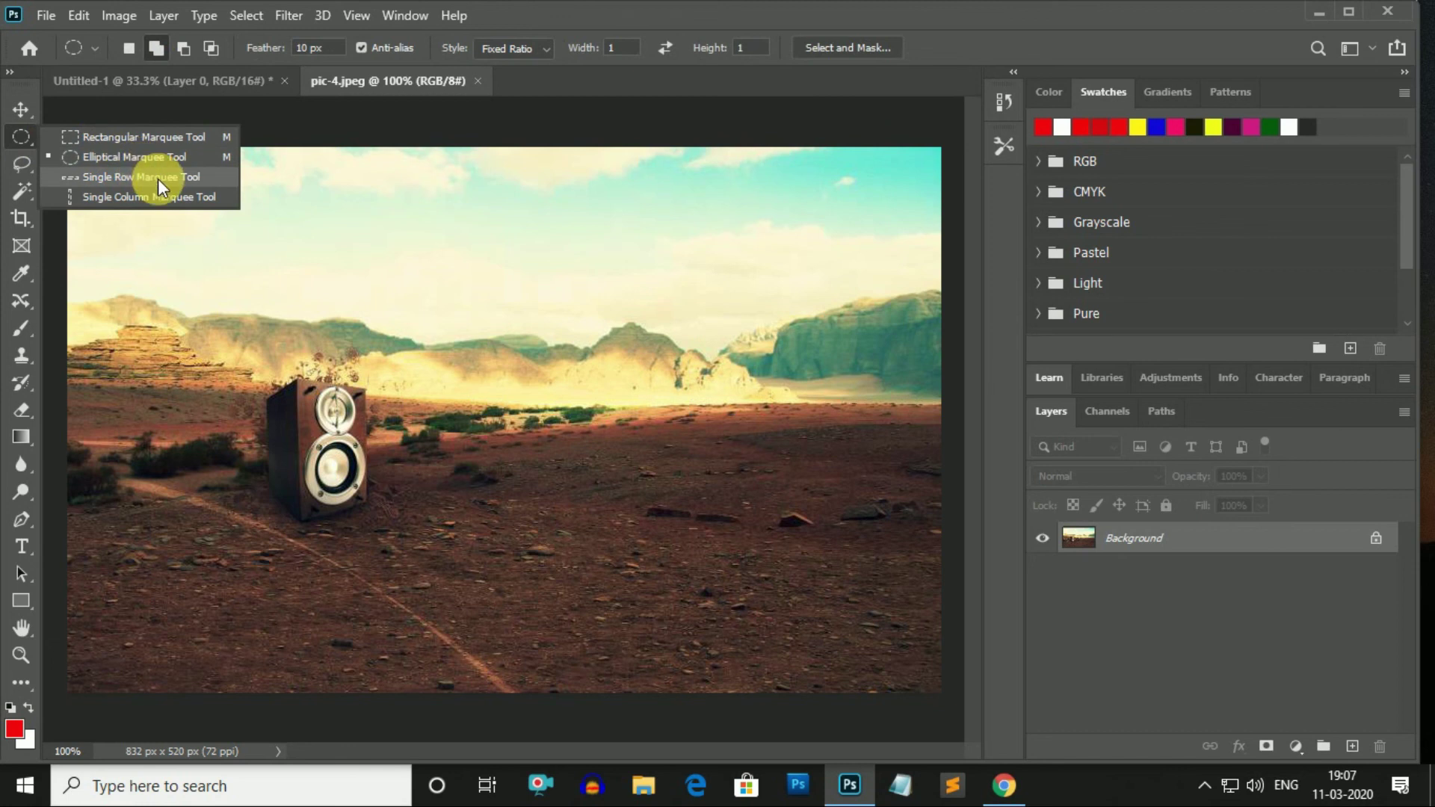
click(158, 178)
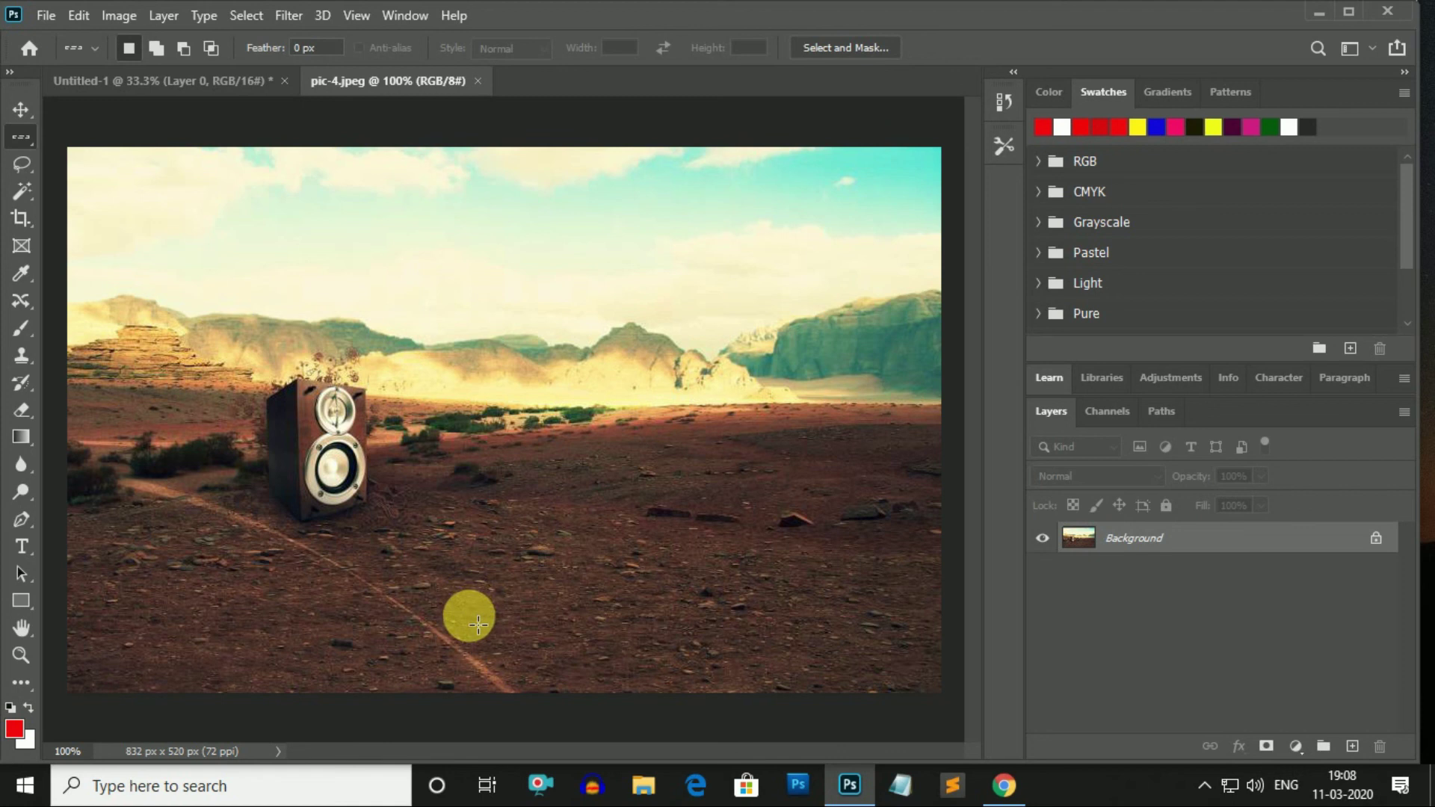
click(470, 612)
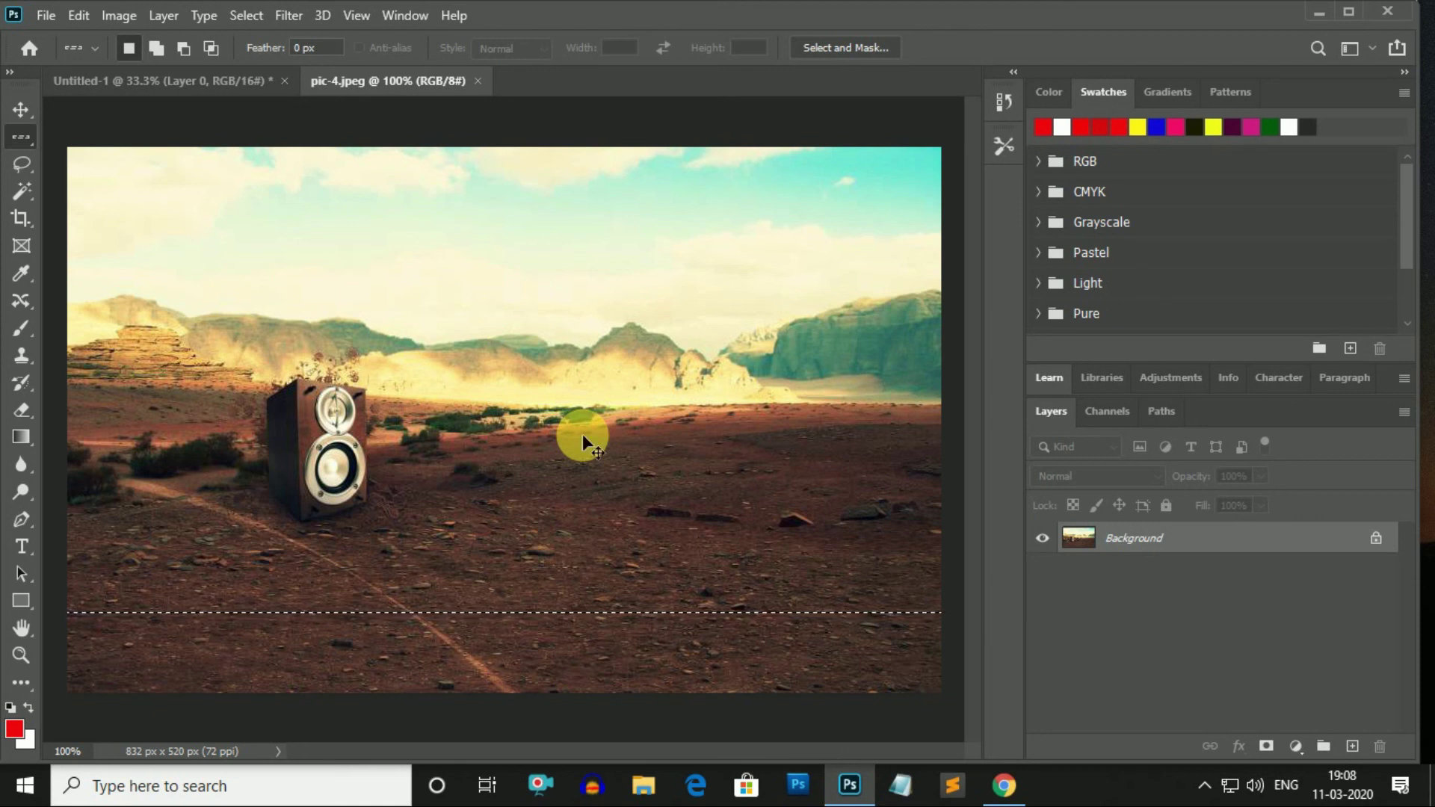
Zoom in on pic-4 to inspect the one-pixel row selection.
key(ctrl+plus)
scroll(580, 456, up, 1)
scroll(598, 568, up, 1)
scroll(607, 599, up, 1)
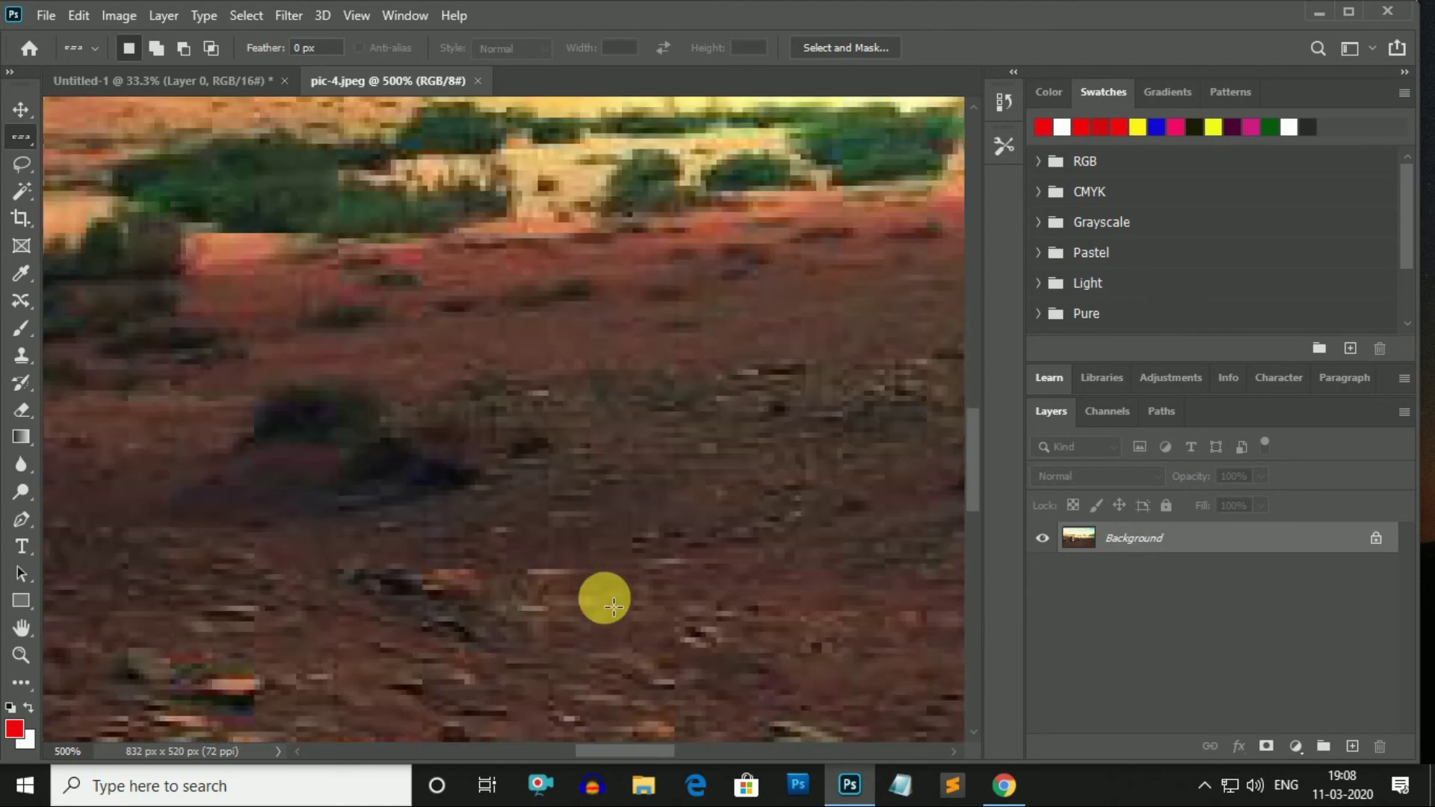
scroll(607, 611, up, 1)
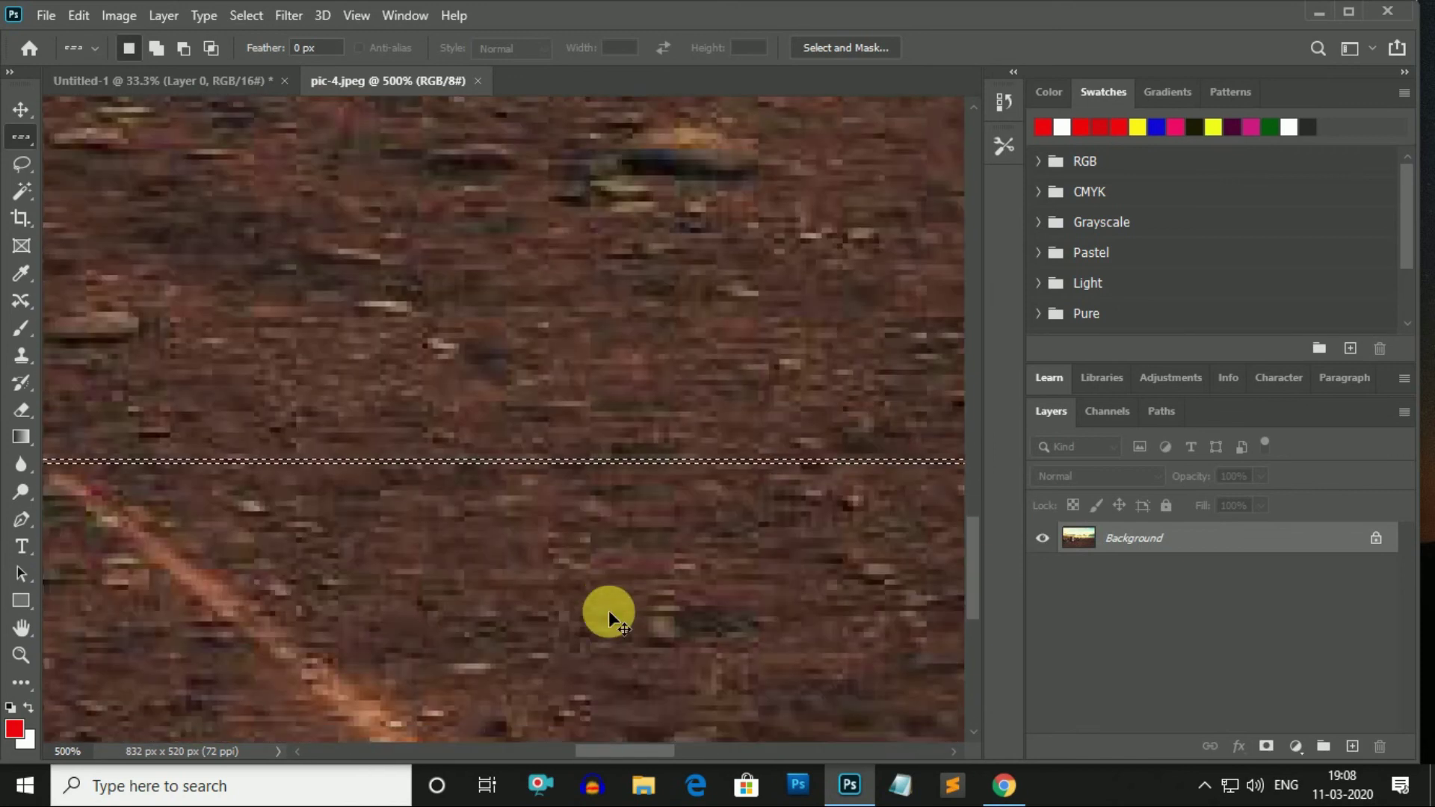
scroll(609, 611, up, 1)
scroll(609, 612, up, 1)
scroll(609, 612, up, 1)
scroll(609, 611, up, 1)
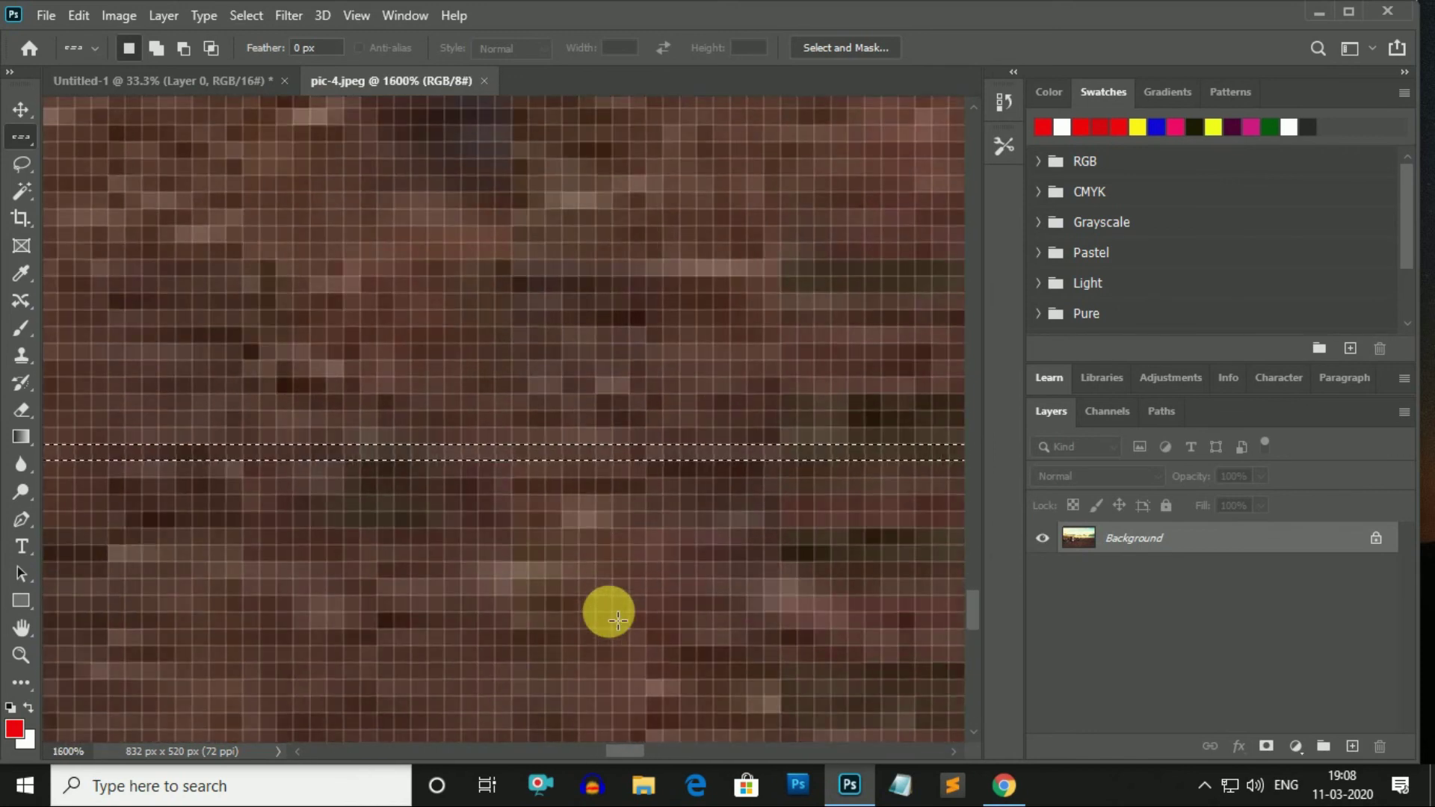
scroll(609, 612, up, 1)
scroll(609, 610, up, 3)
scroll(599, 561, up, 1)
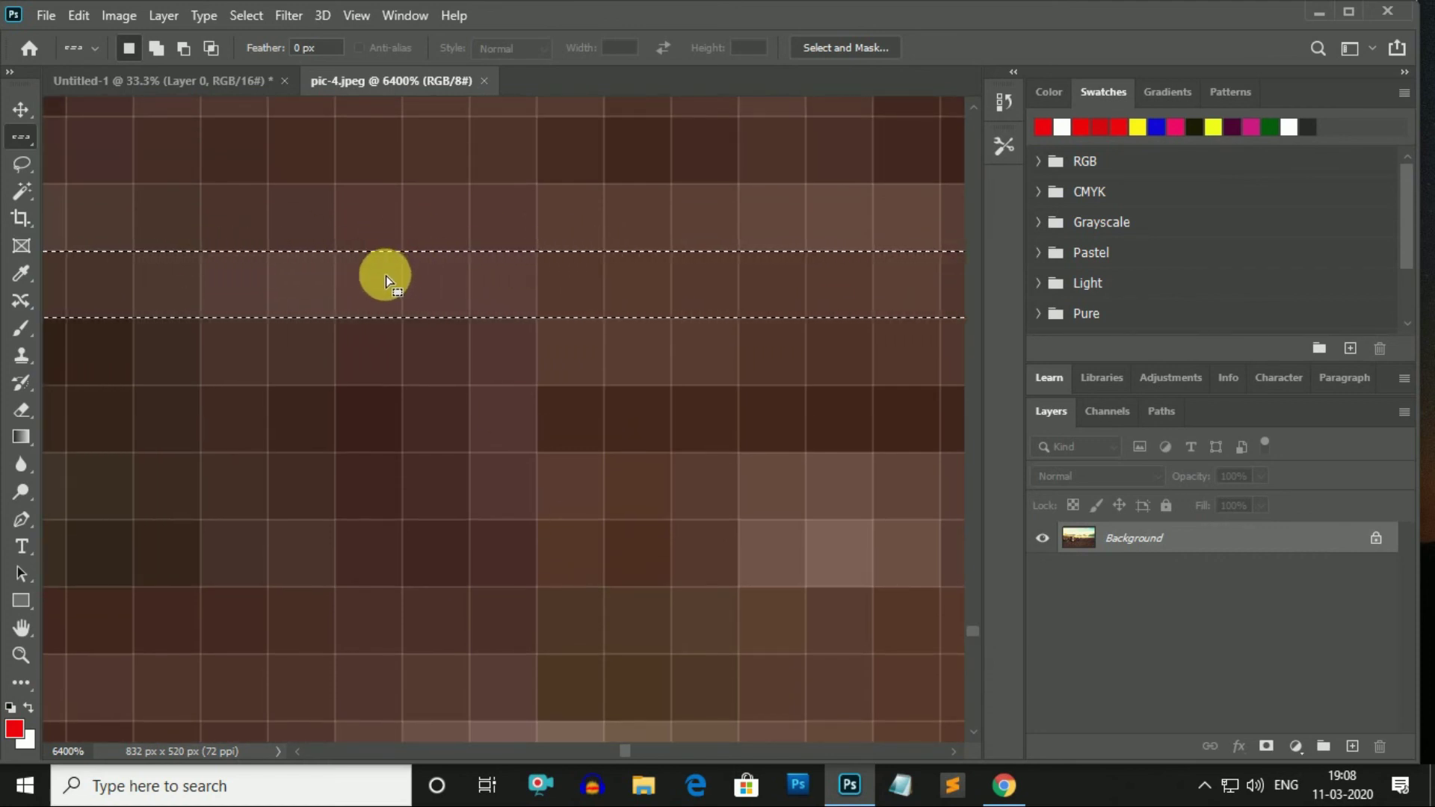
scroll(729, 296, down, 2)
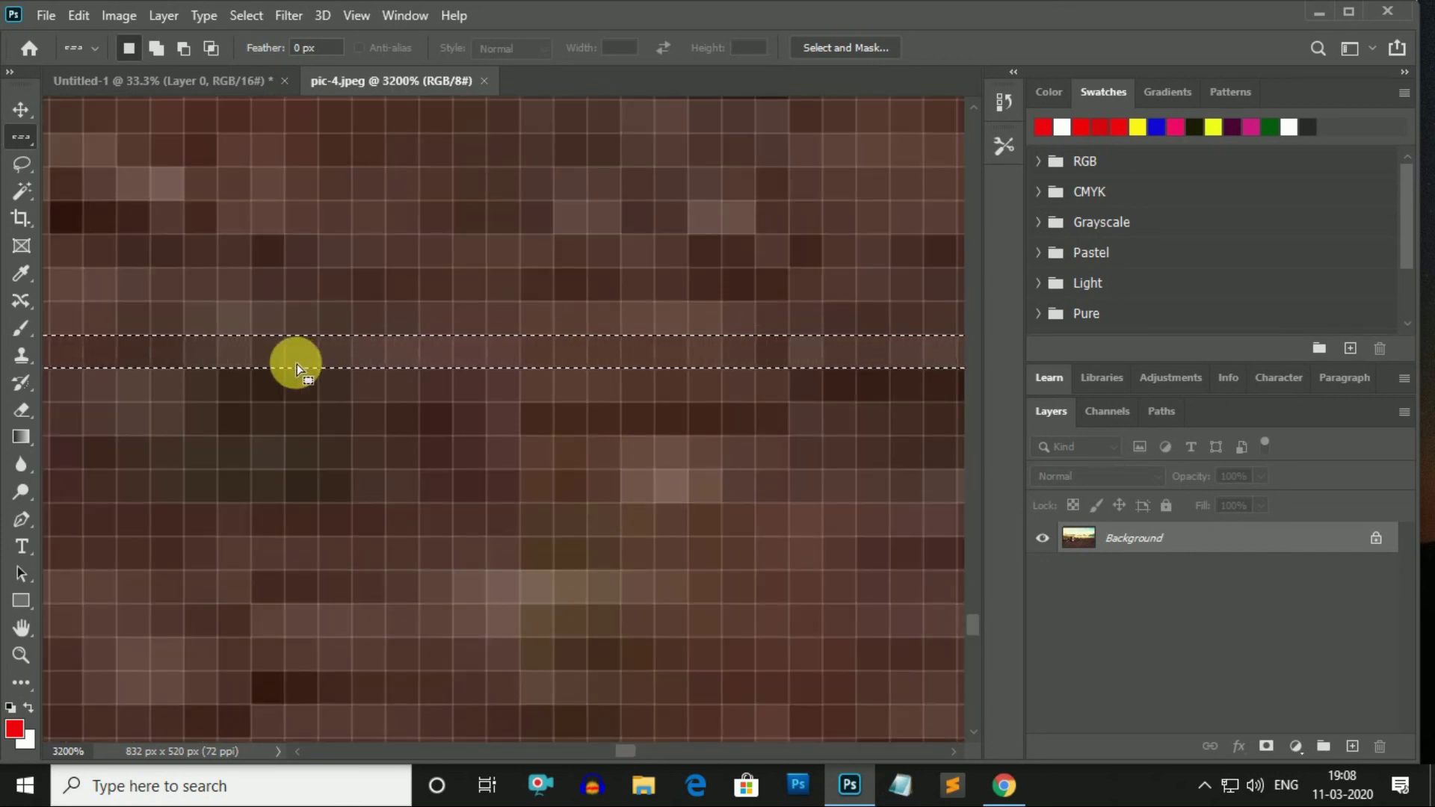
click(246, 15)
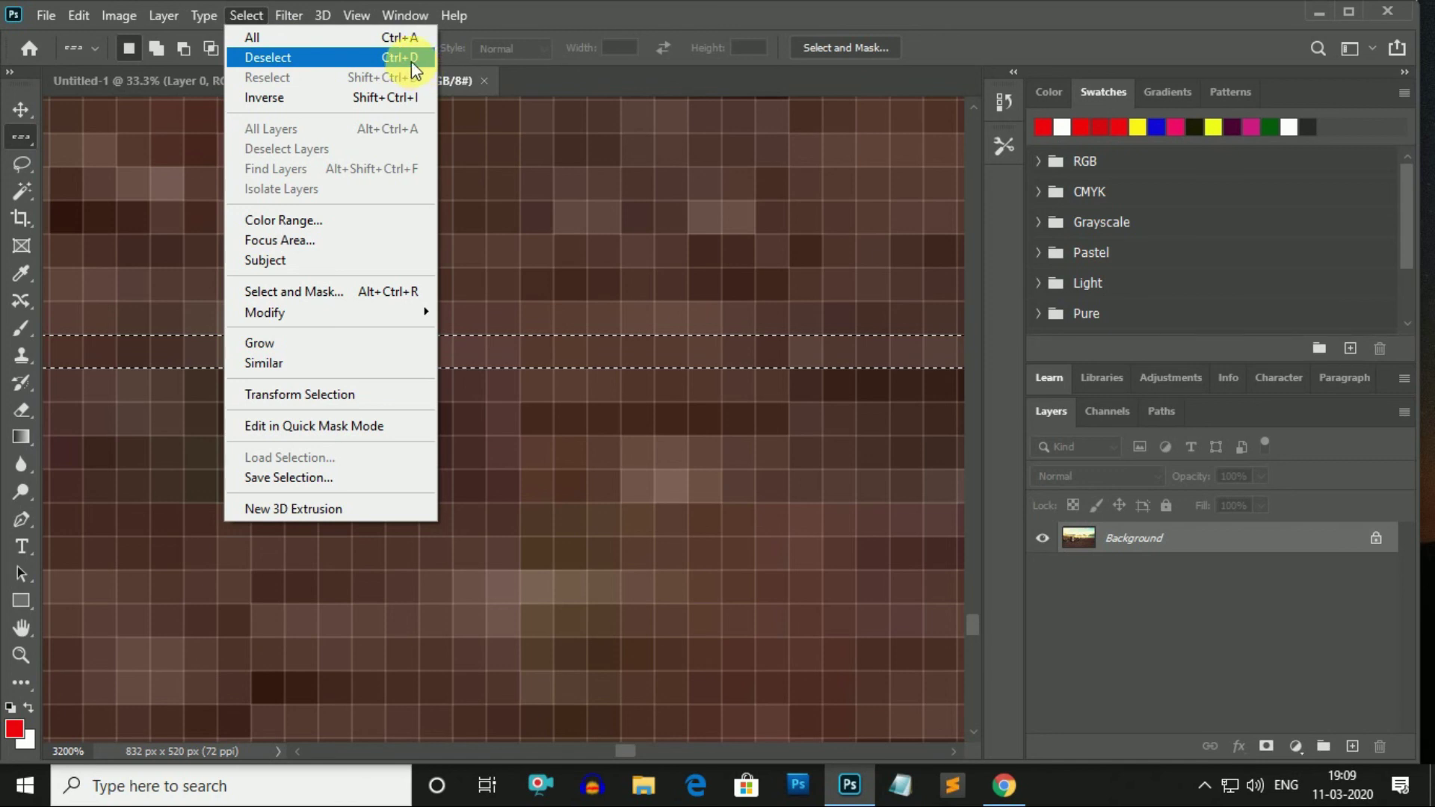
Deselect the row and make a single-column selection running vertically through pic-4.
click(269, 60)
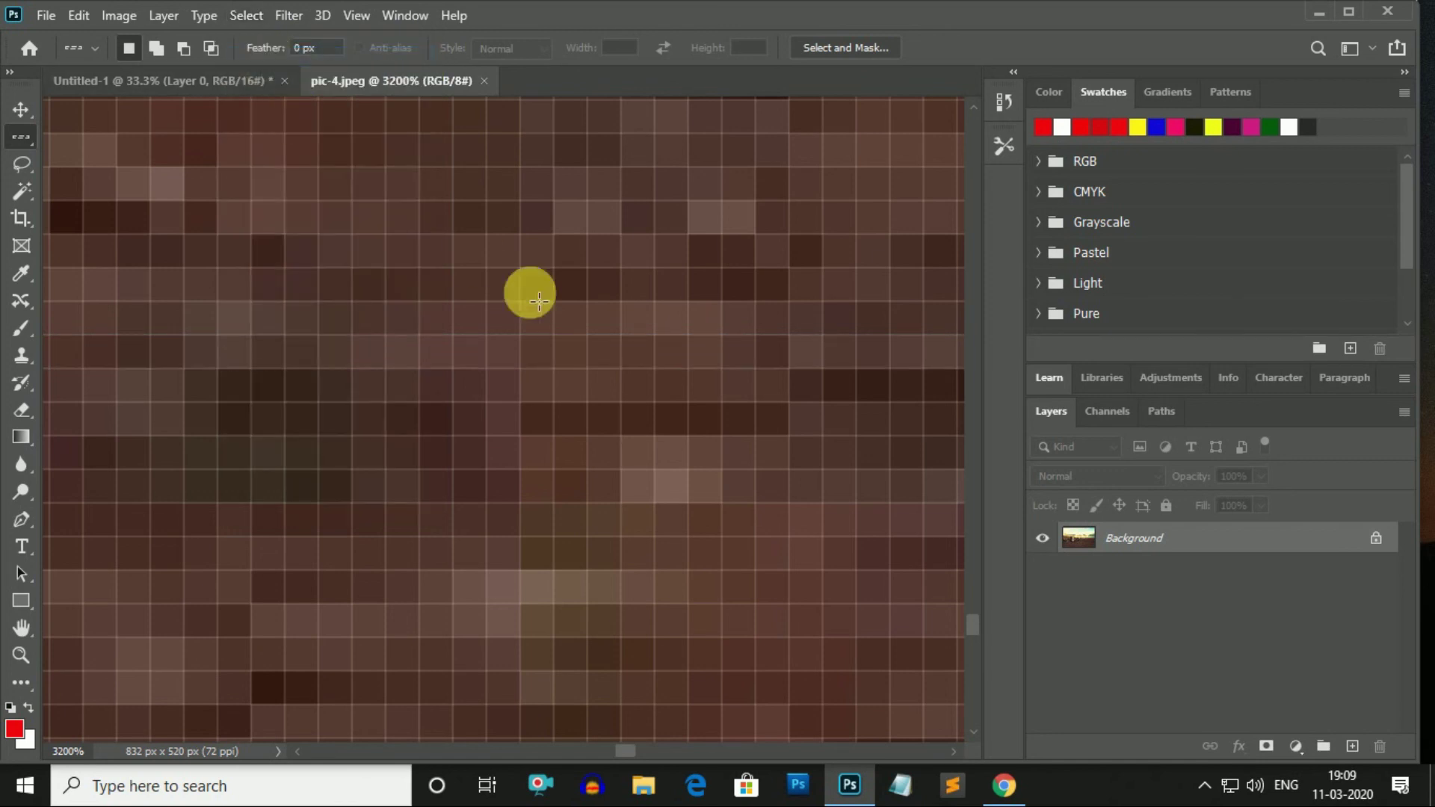
right_click(22, 138)
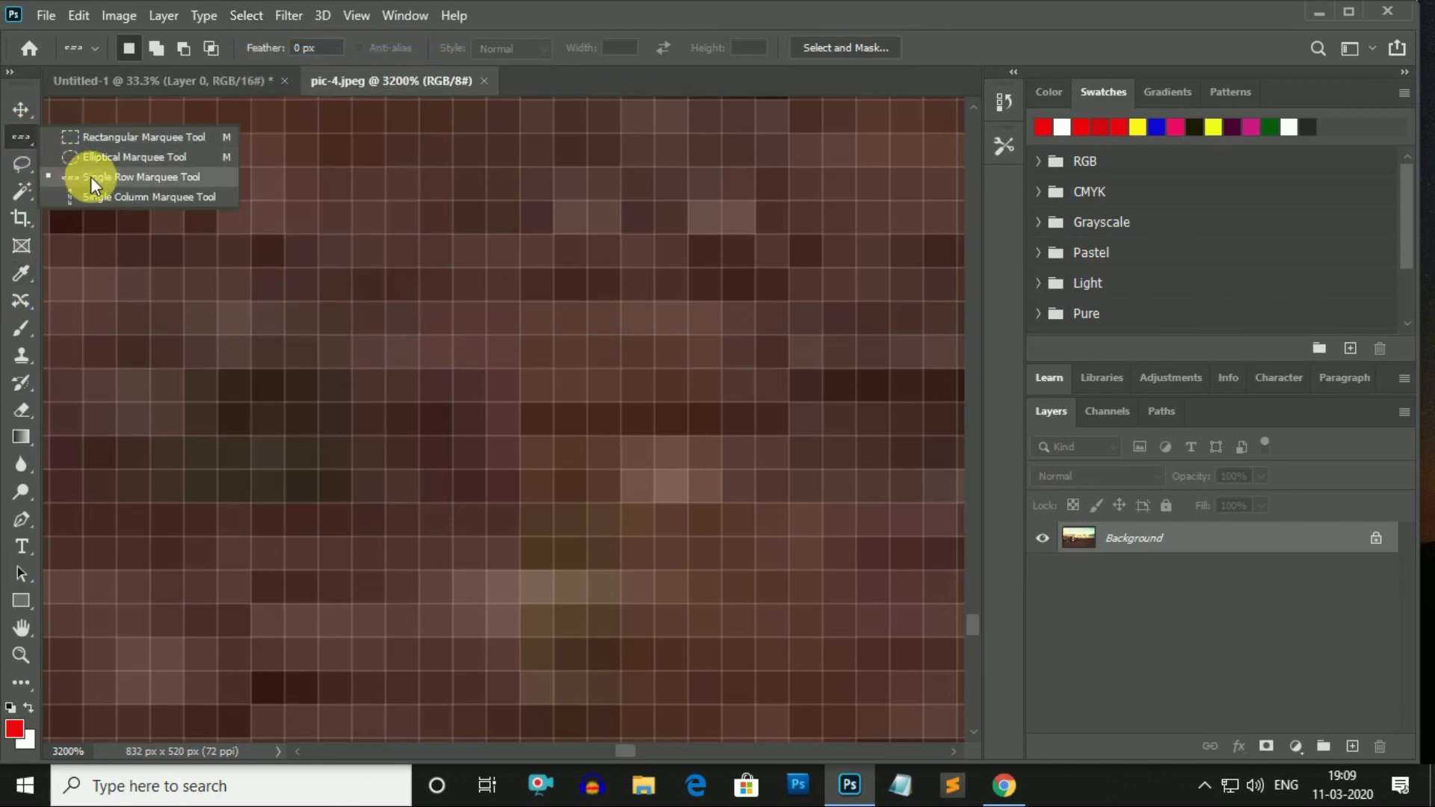
click(155, 196)
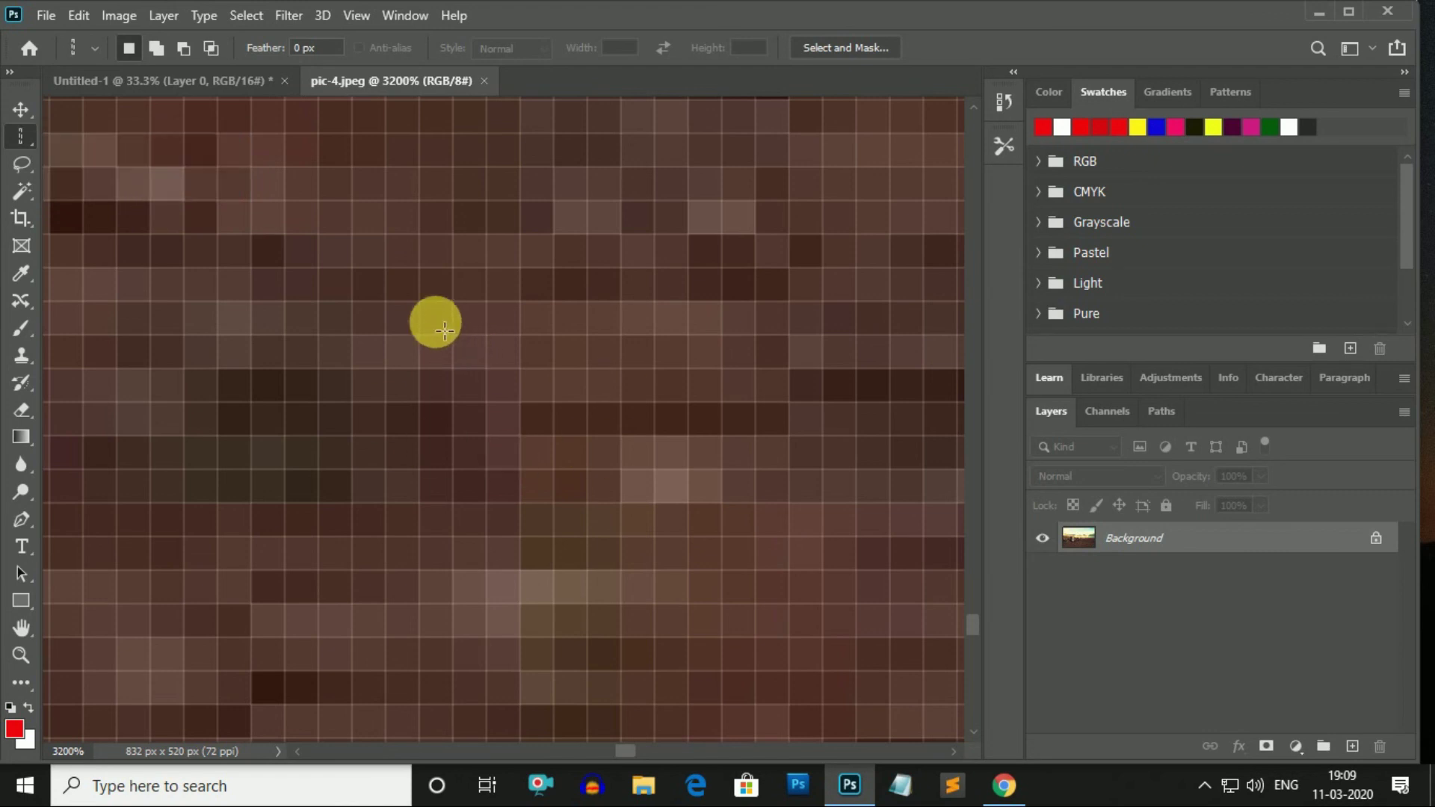
click(444, 330)
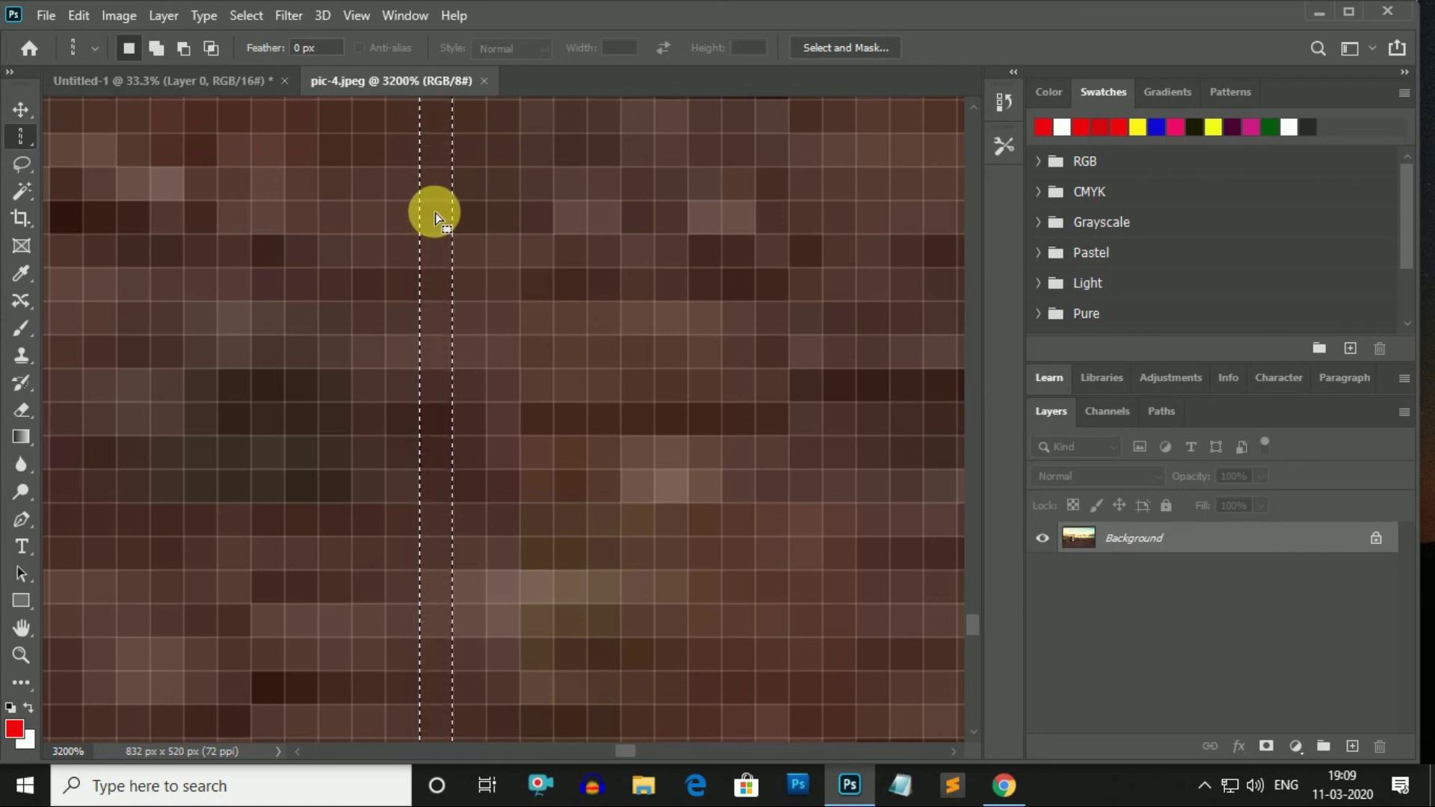
scroll(442, 280, up, 3)
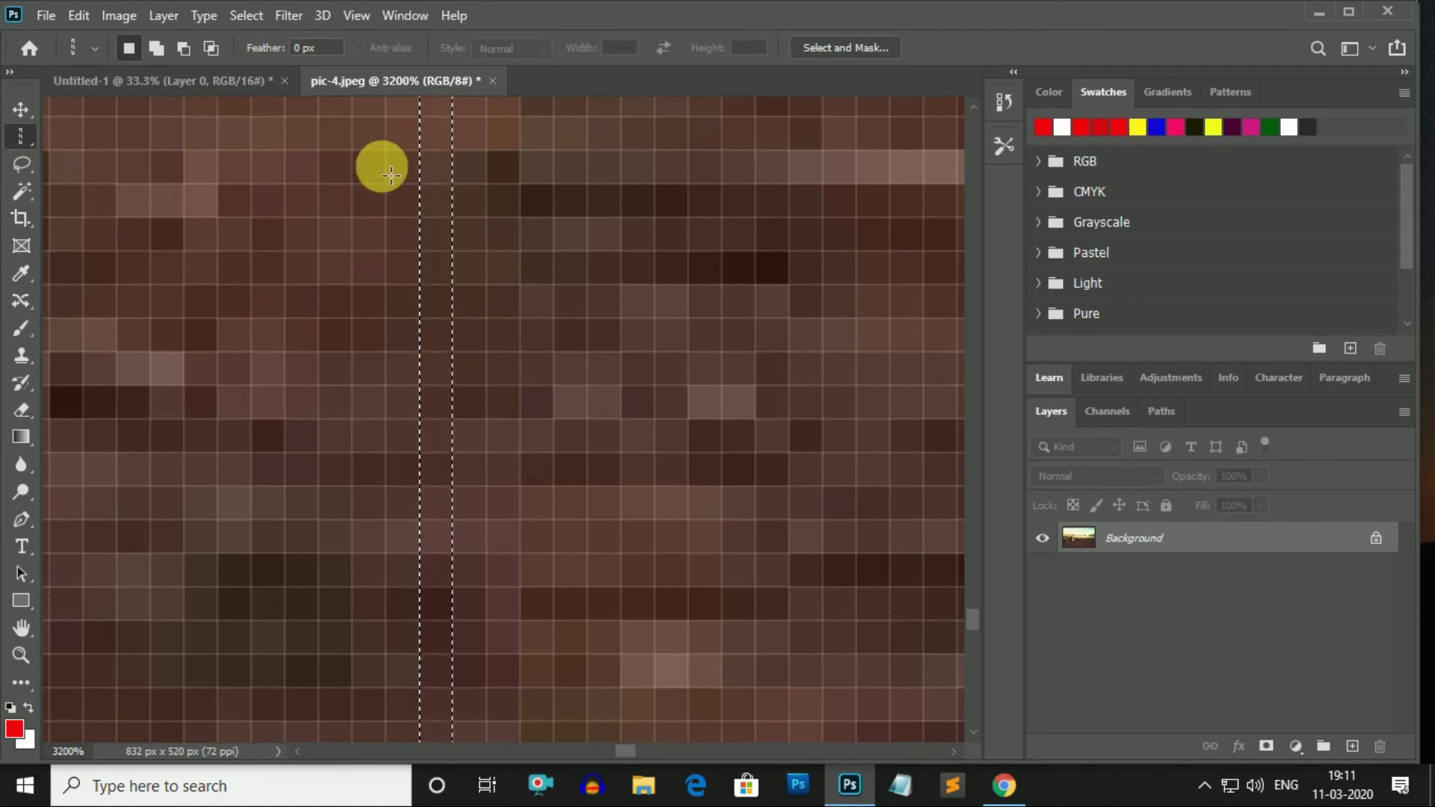
On Untitled-1, make a single-row selection across the canvas and zoom in.
click(201, 85)
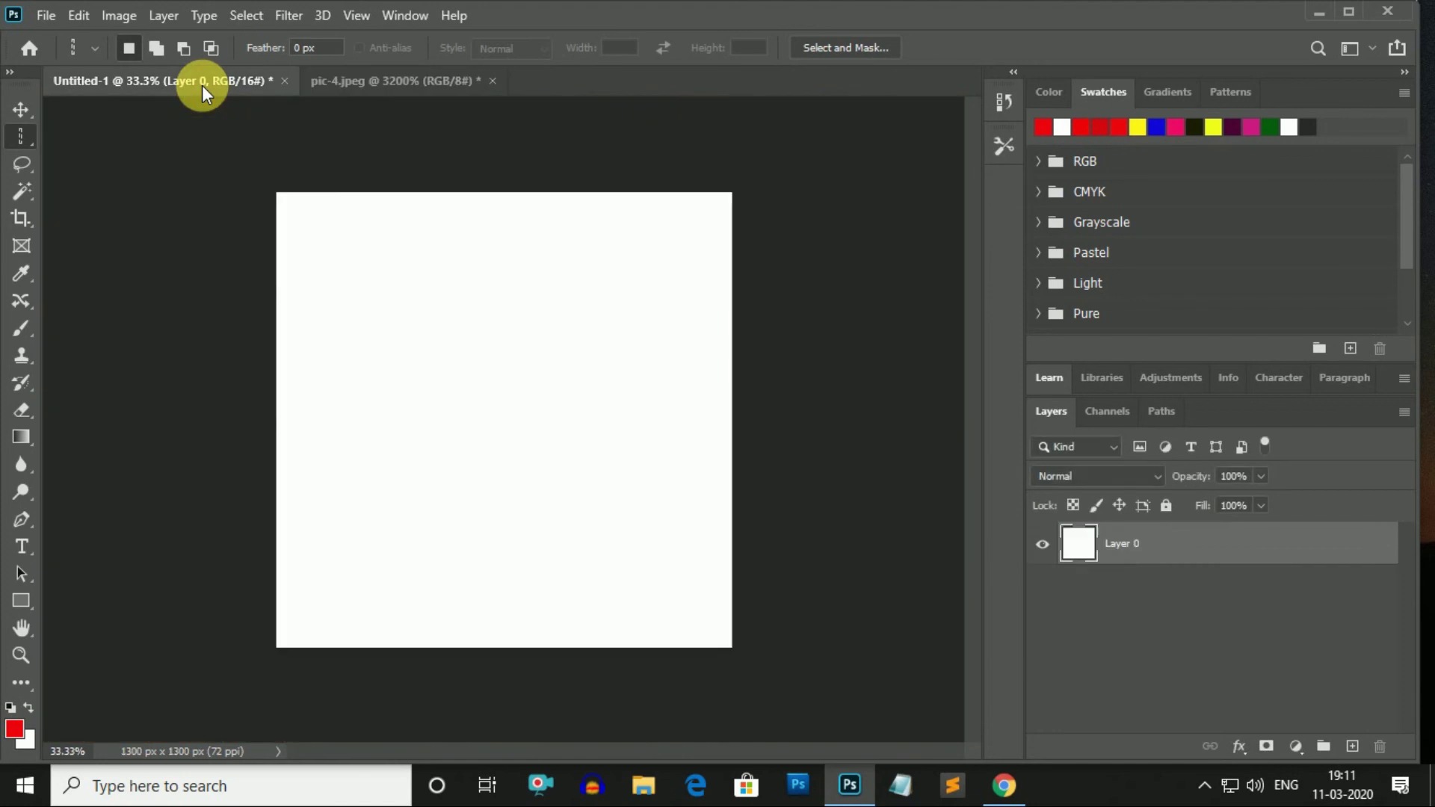
right_click(20, 136)
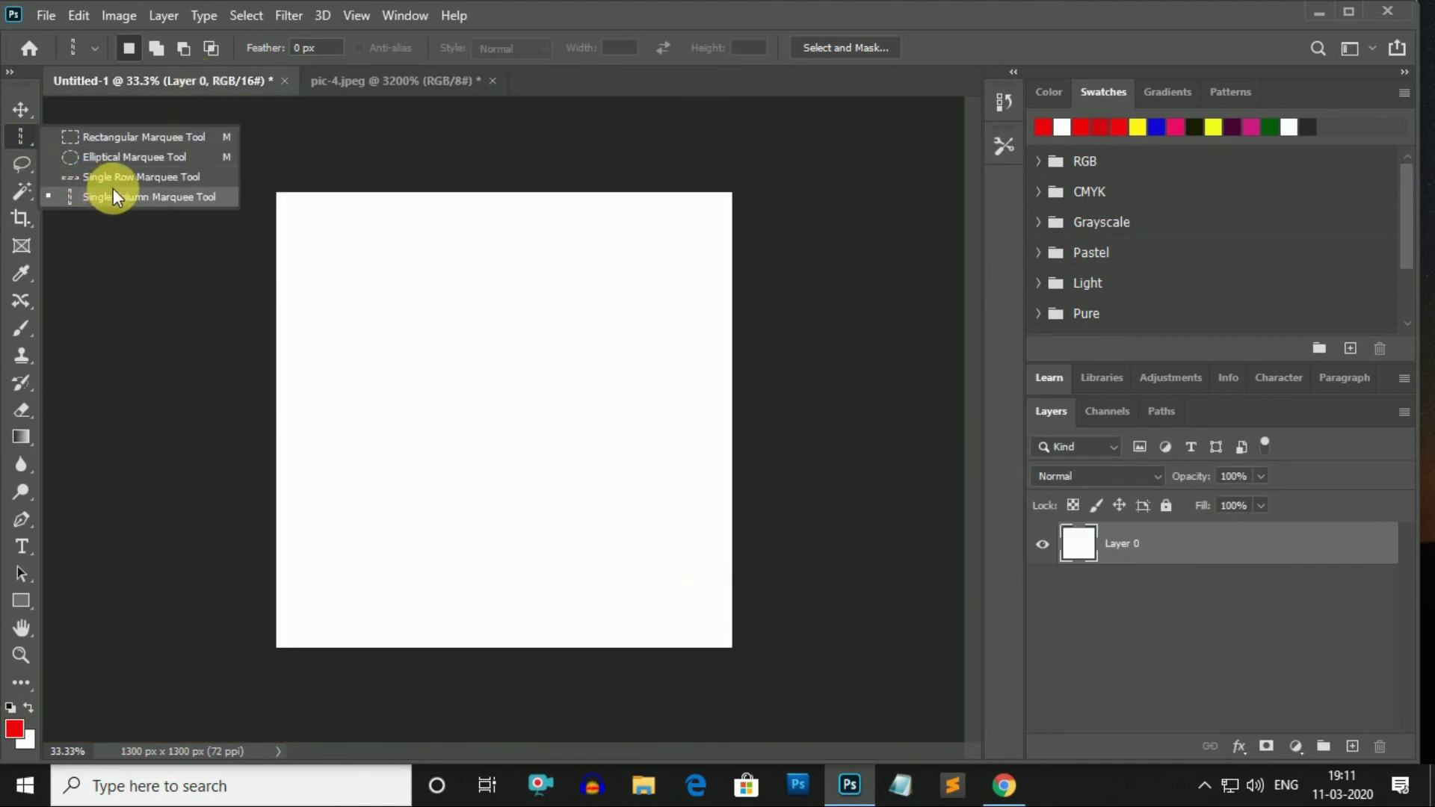
click(158, 177)
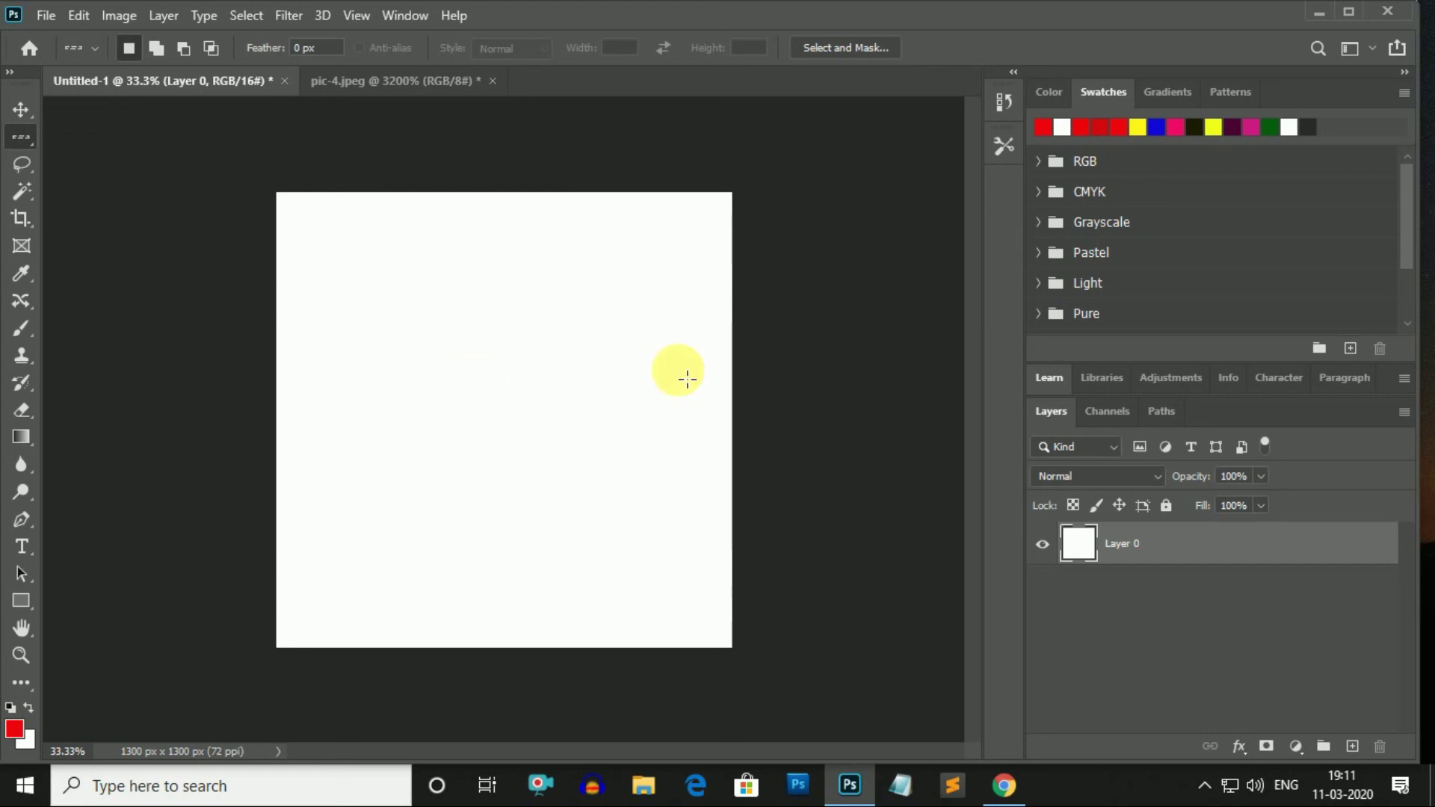
key(ctrl+plus)
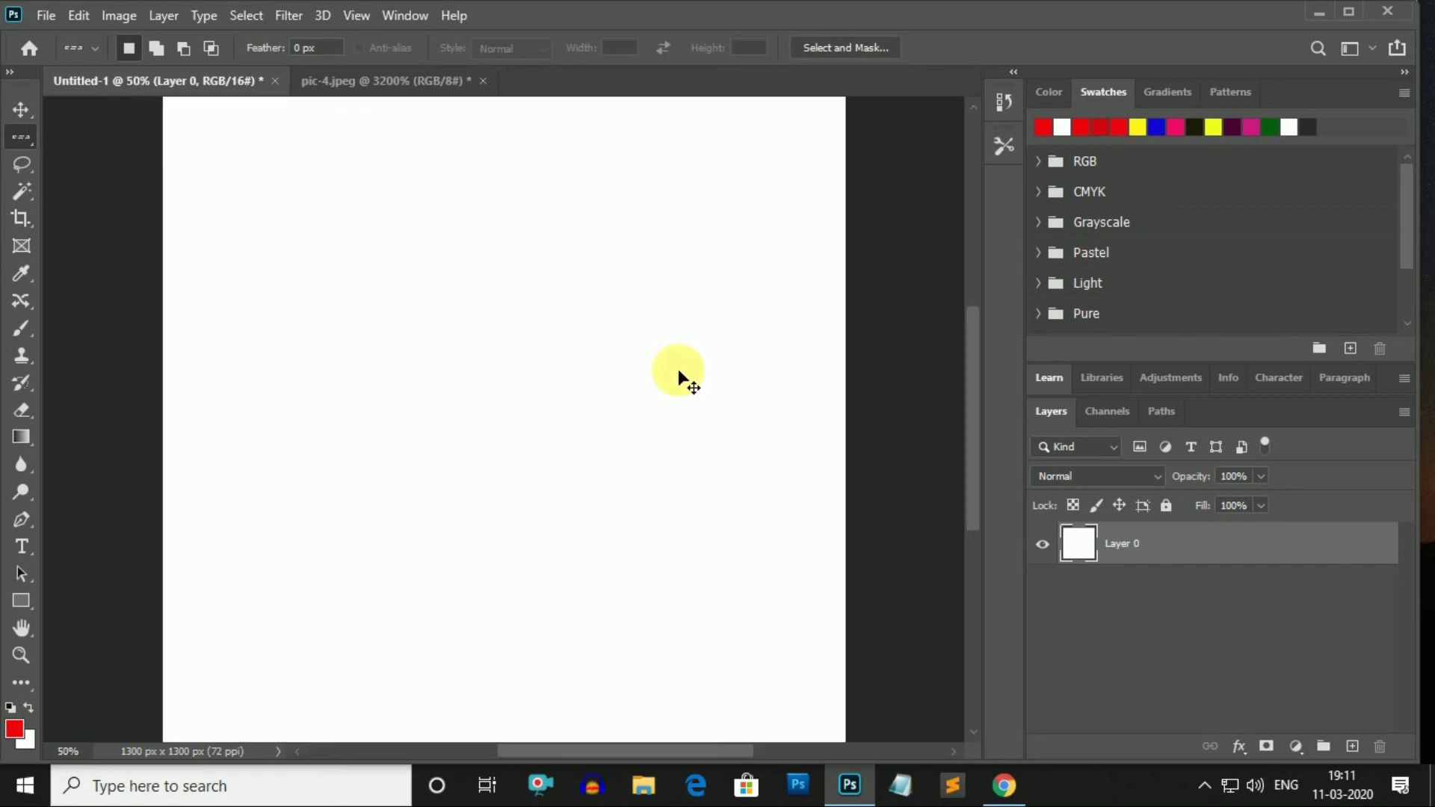
click(679, 370)
key(ctrl+plus)
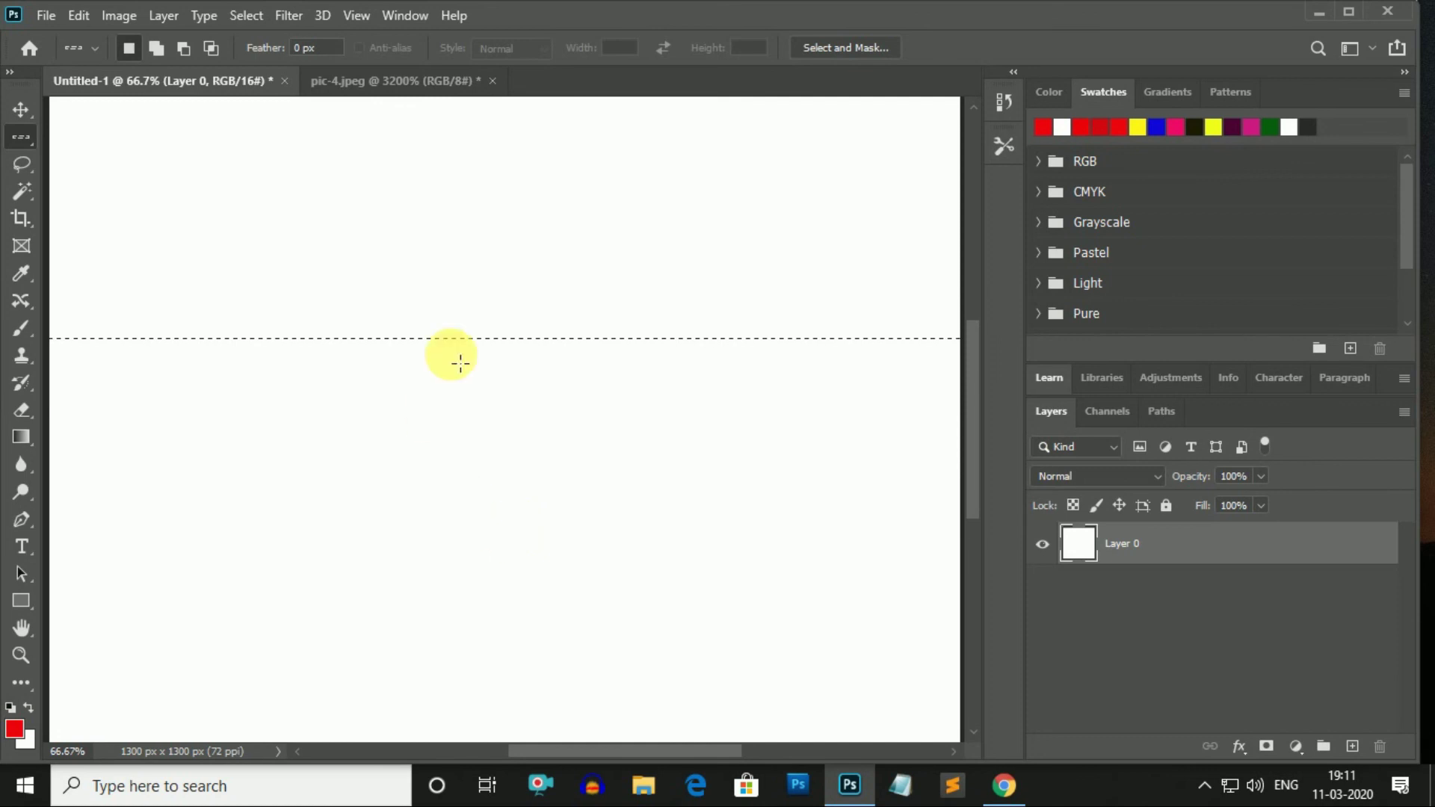
Stroke the row selection with a 10 px bright blue line via Edit > Stroke.
click(79, 24)
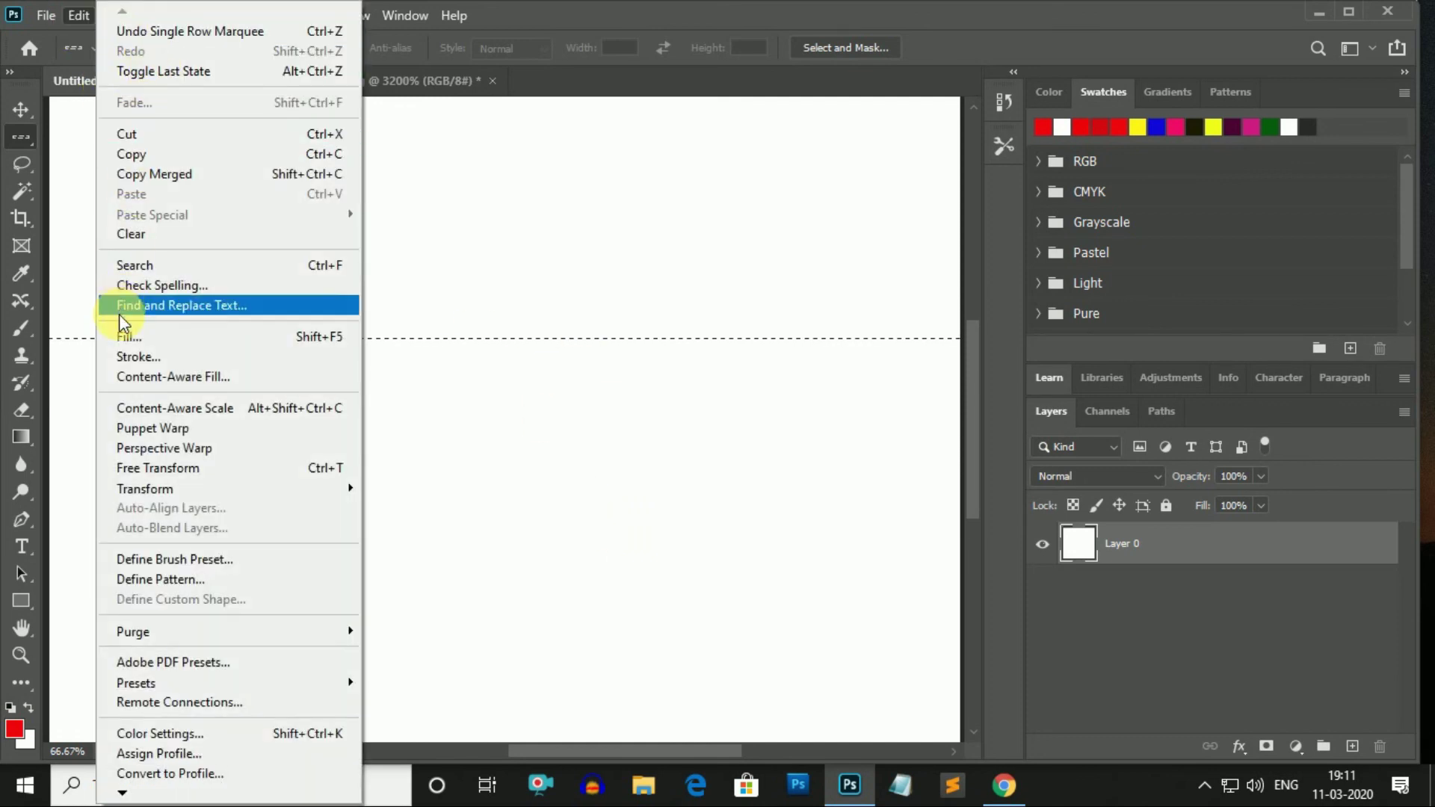
click(125, 357)
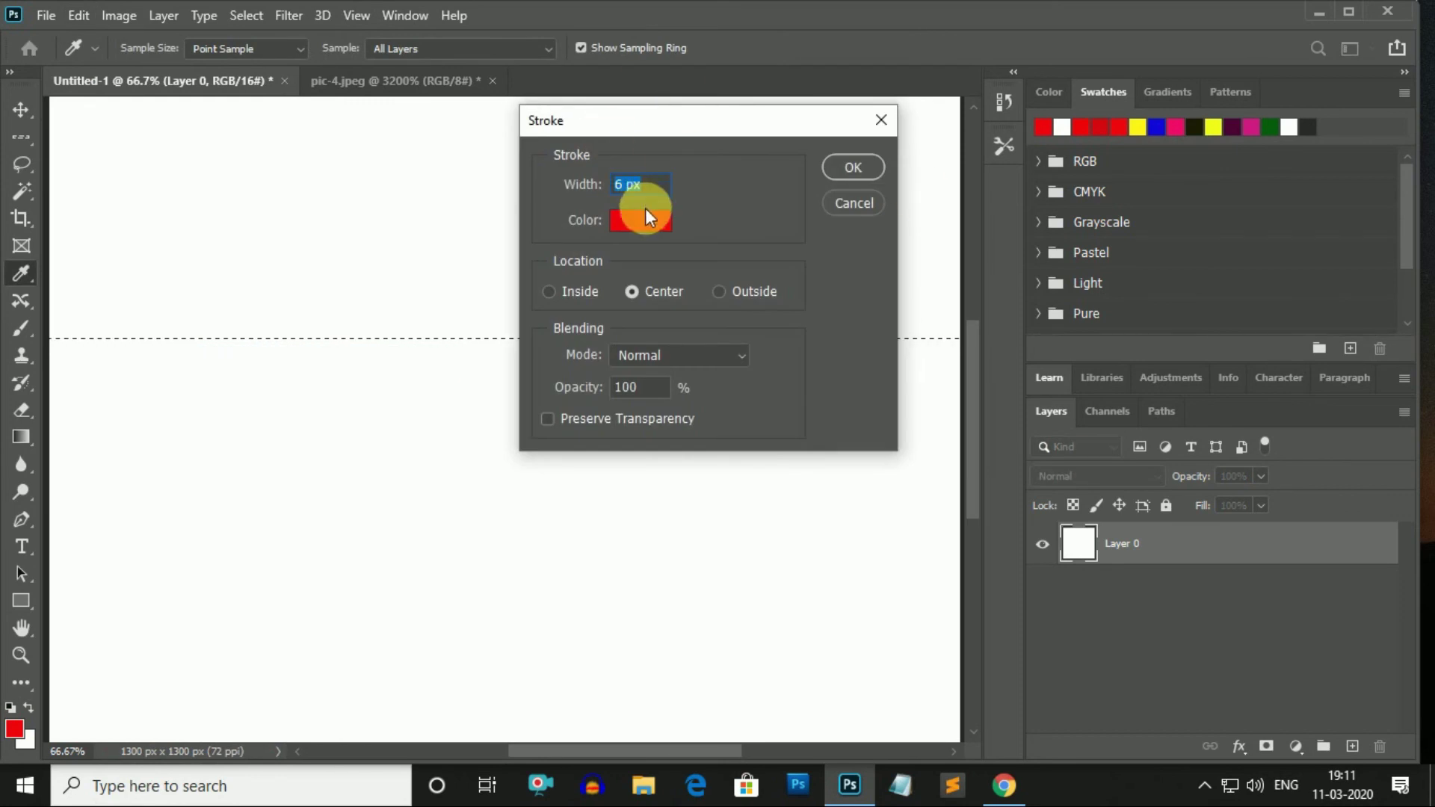
drag(631, 123, 571, 391)
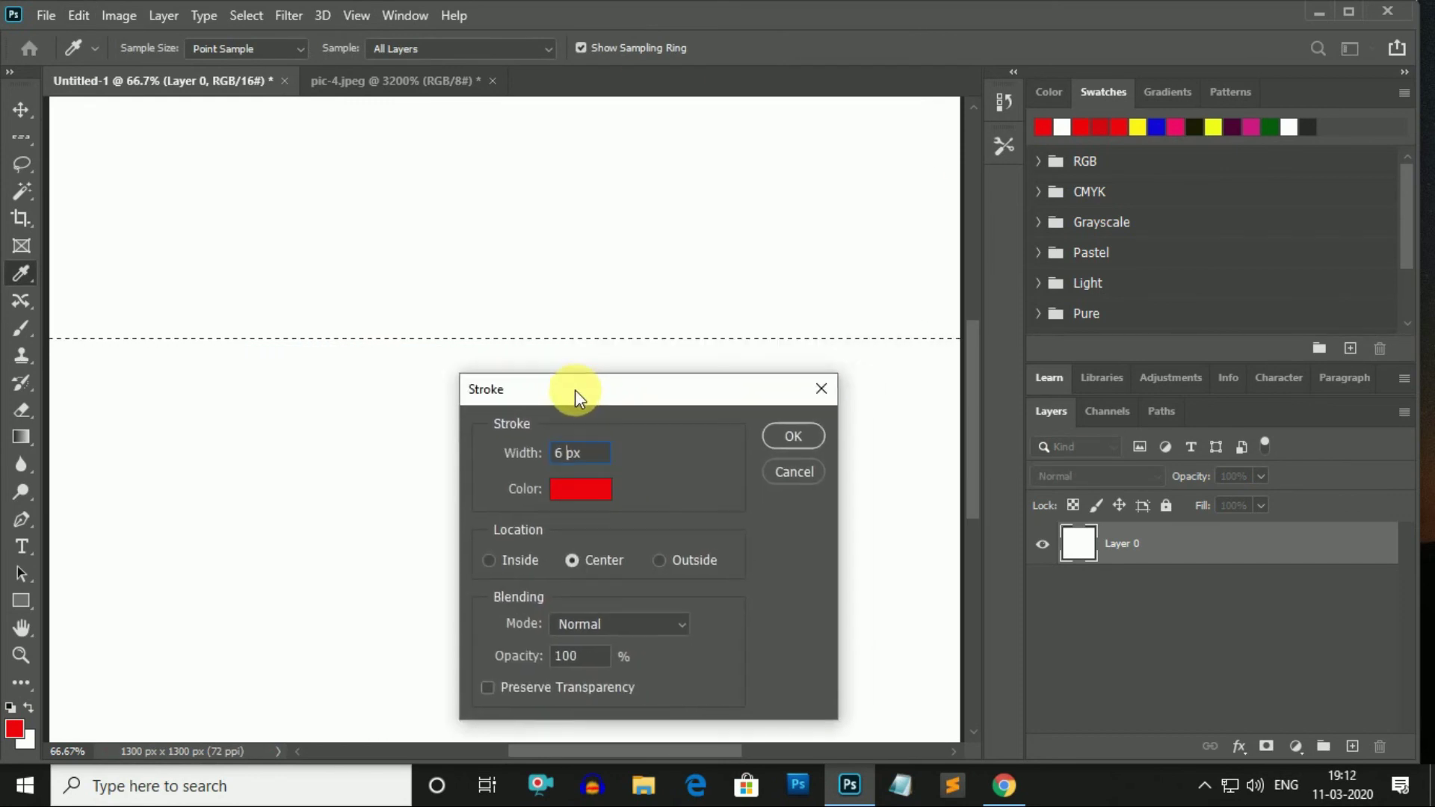
click(572, 460)
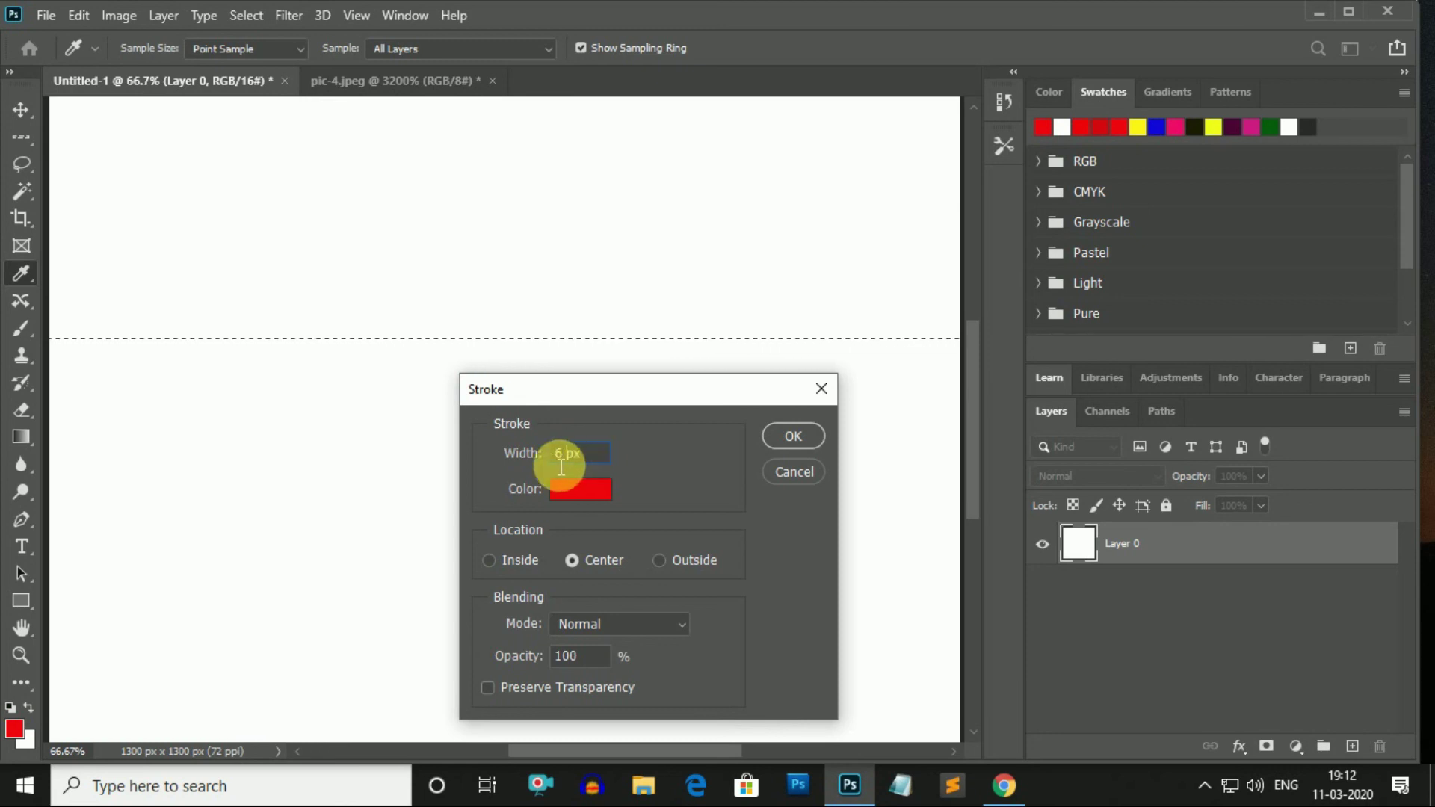
key(BackSpace)
text(10)
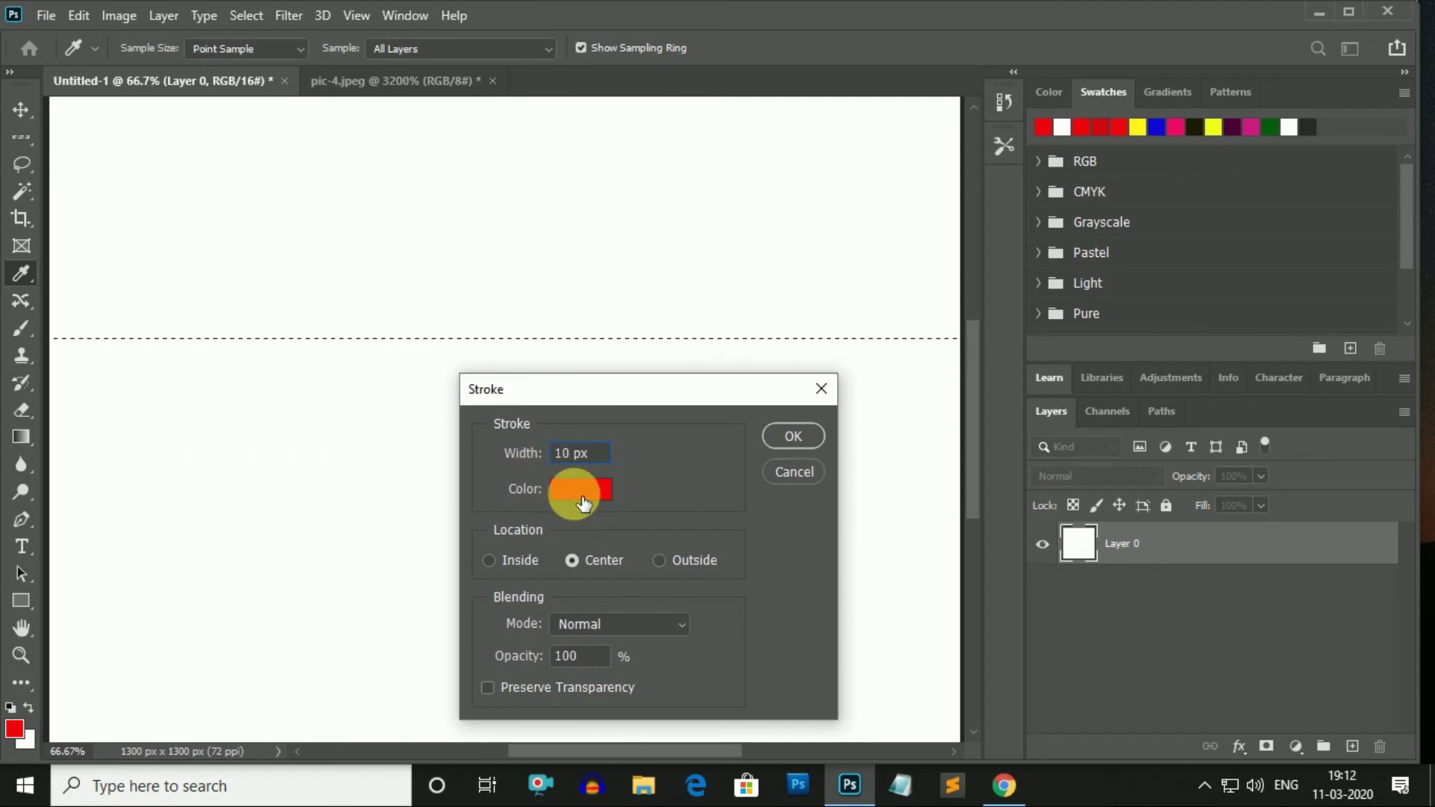
click(583, 497)
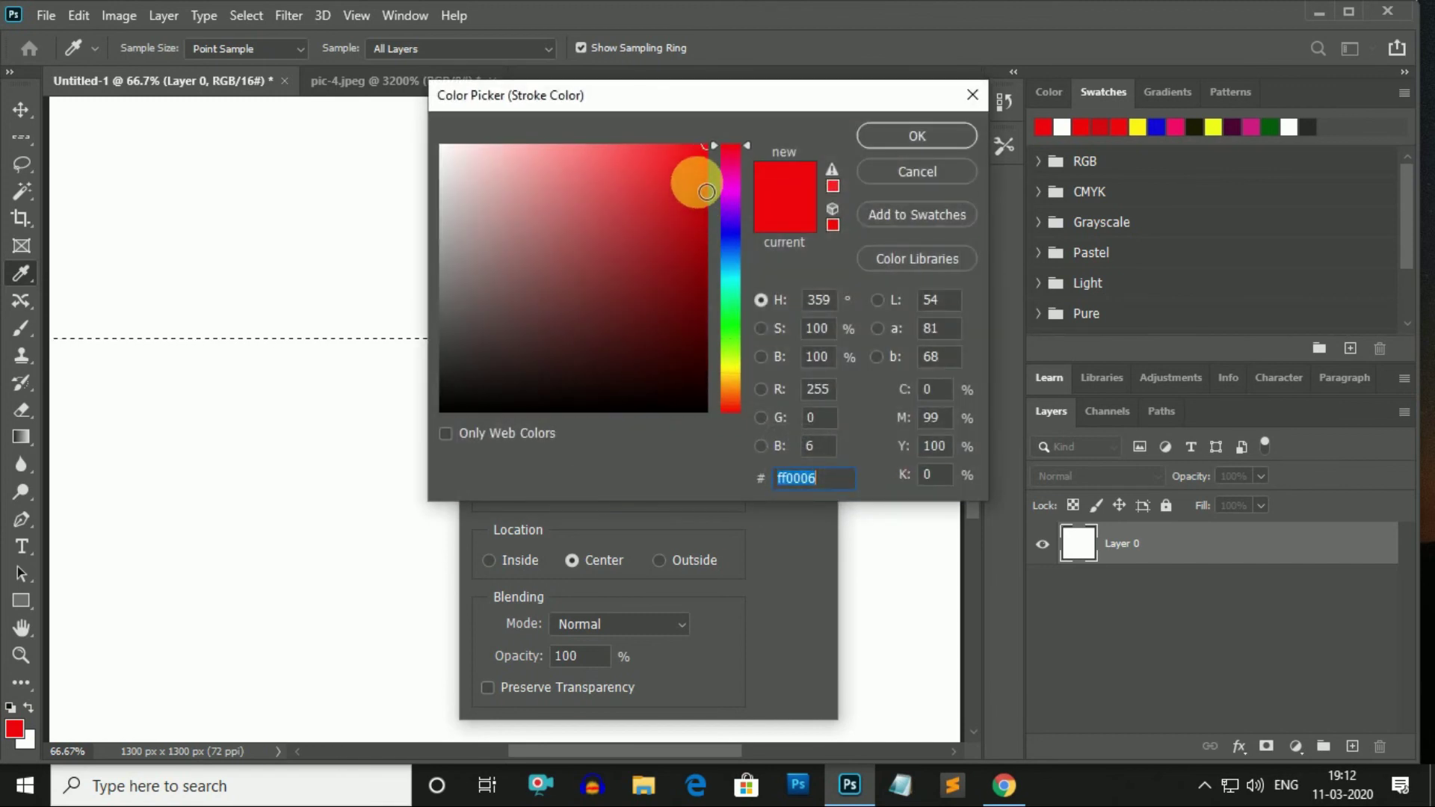
mouse_move(693, 186)
mouse_down()
mouse_move(700, 312)
mouse_move(731, 245)
mouse_up()
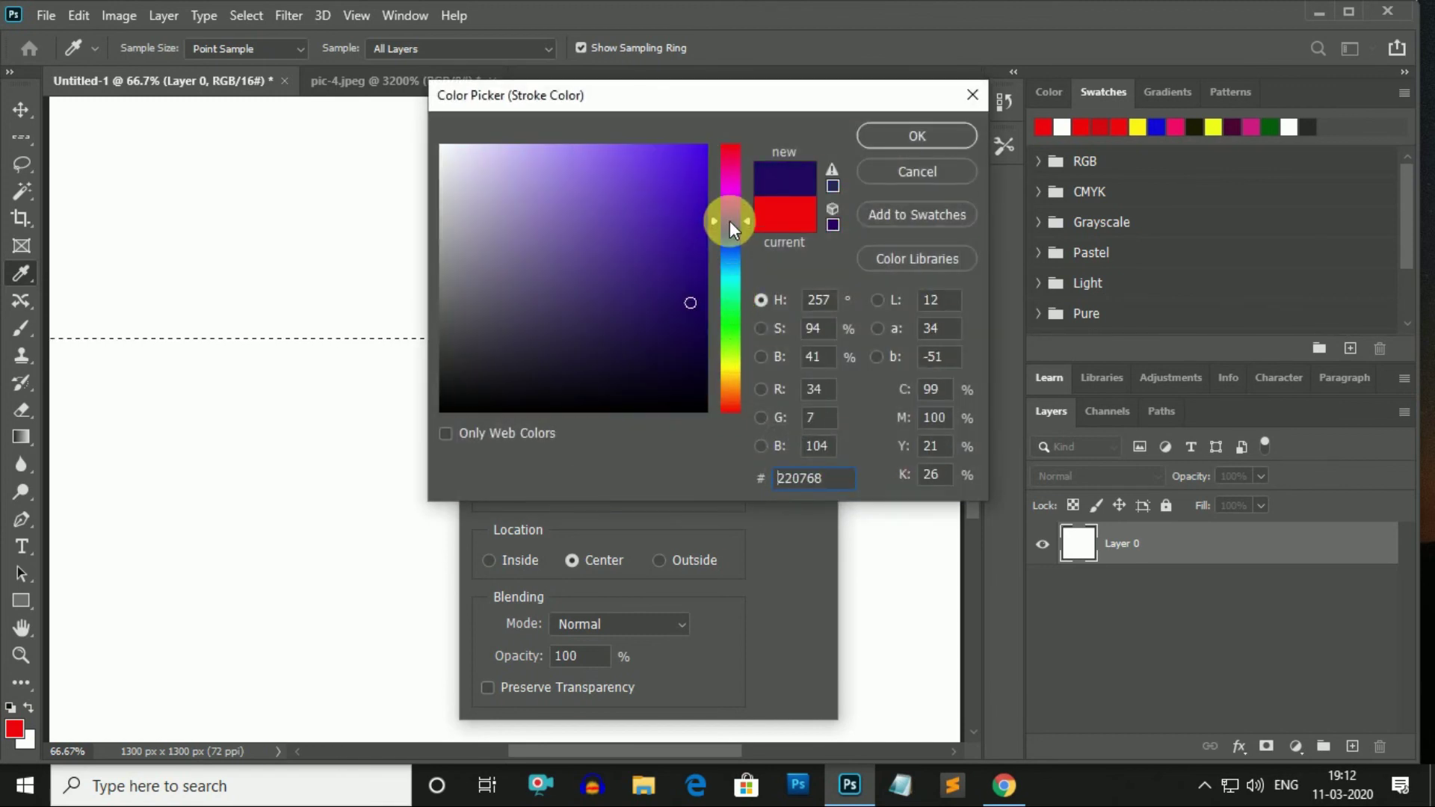
drag(690, 302, 722, 141)
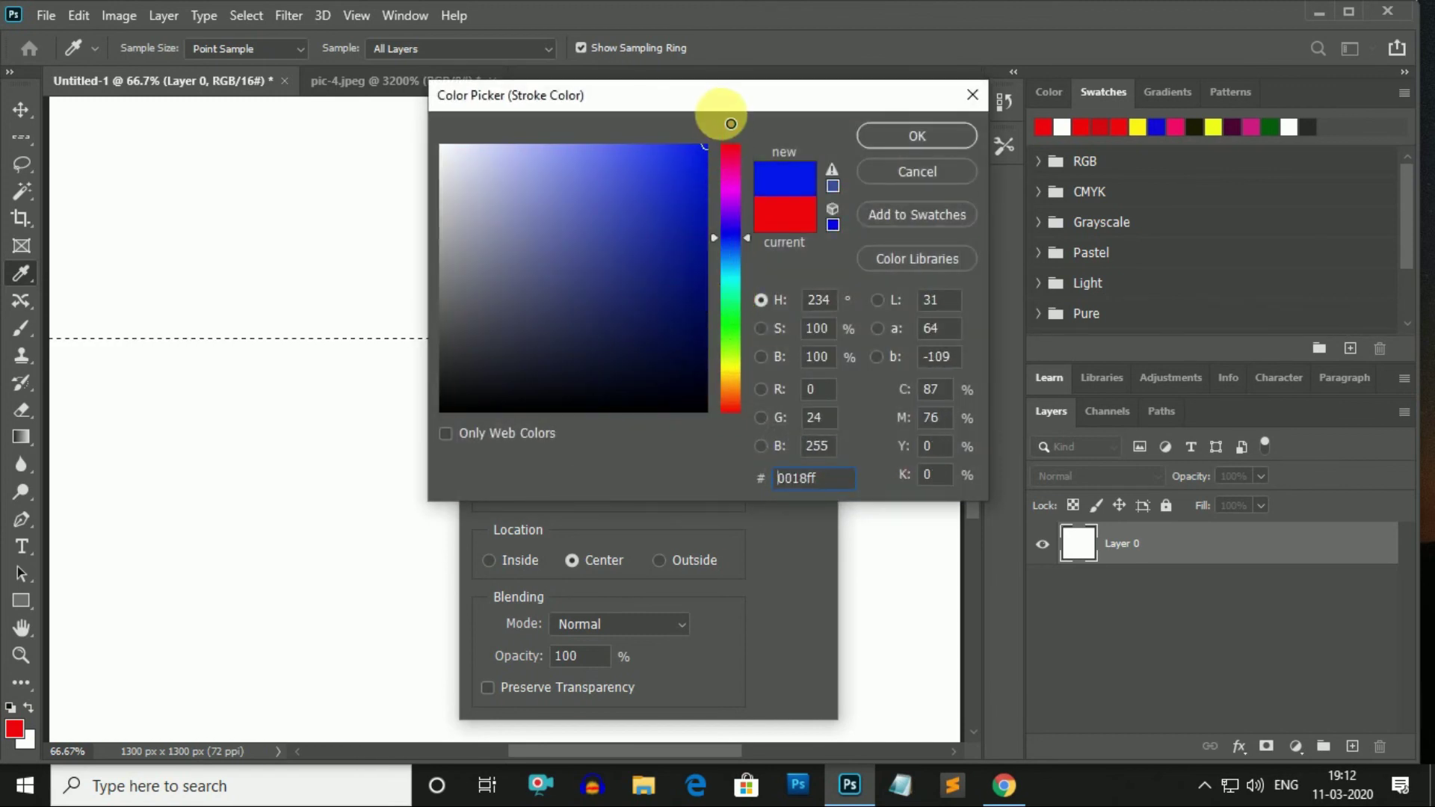
click(902, 137)
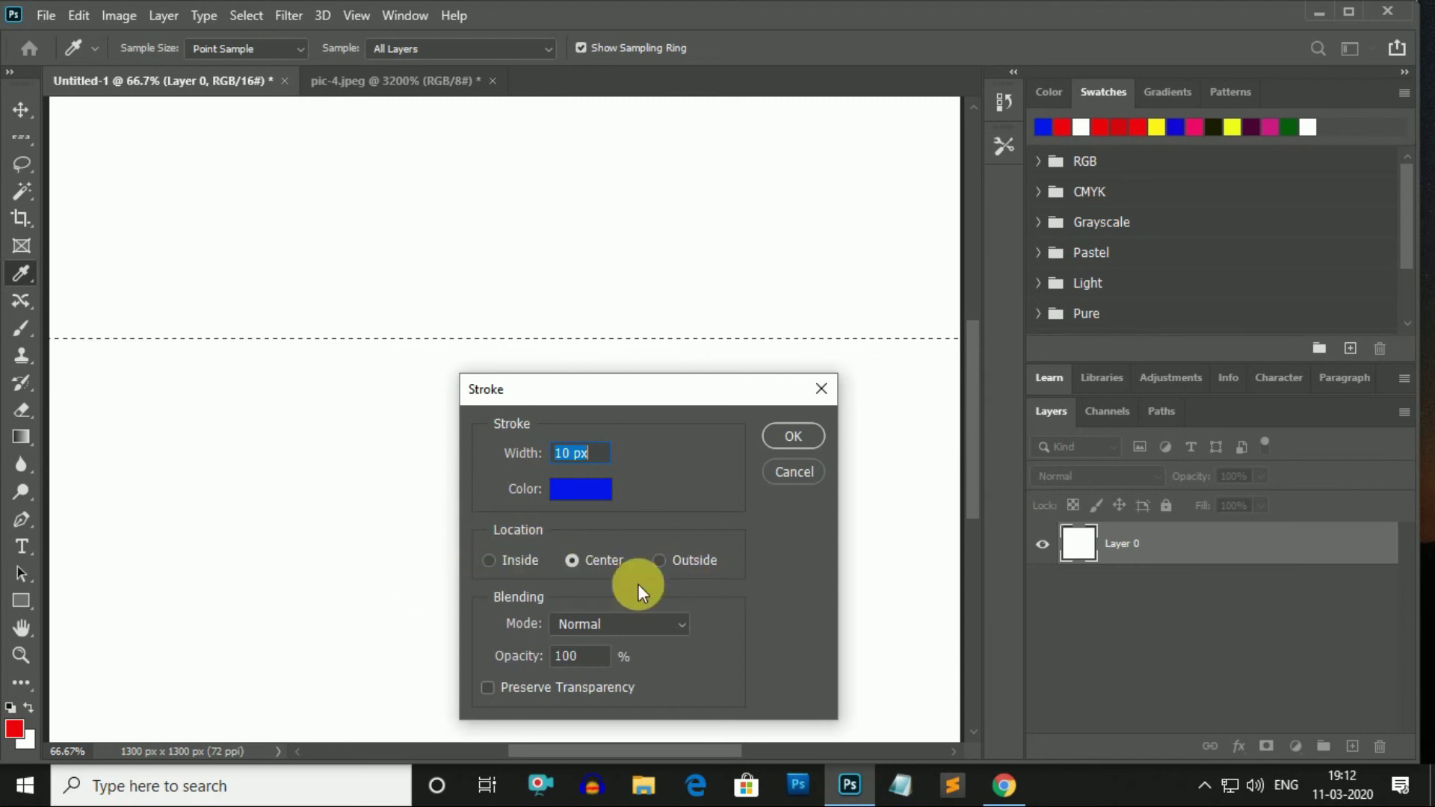
click(801, 438)
Deselect to leave the blue horizontal line, zoom out, and switch to the Move tool.
key(ctrl+d)
key(ctrl+minus)
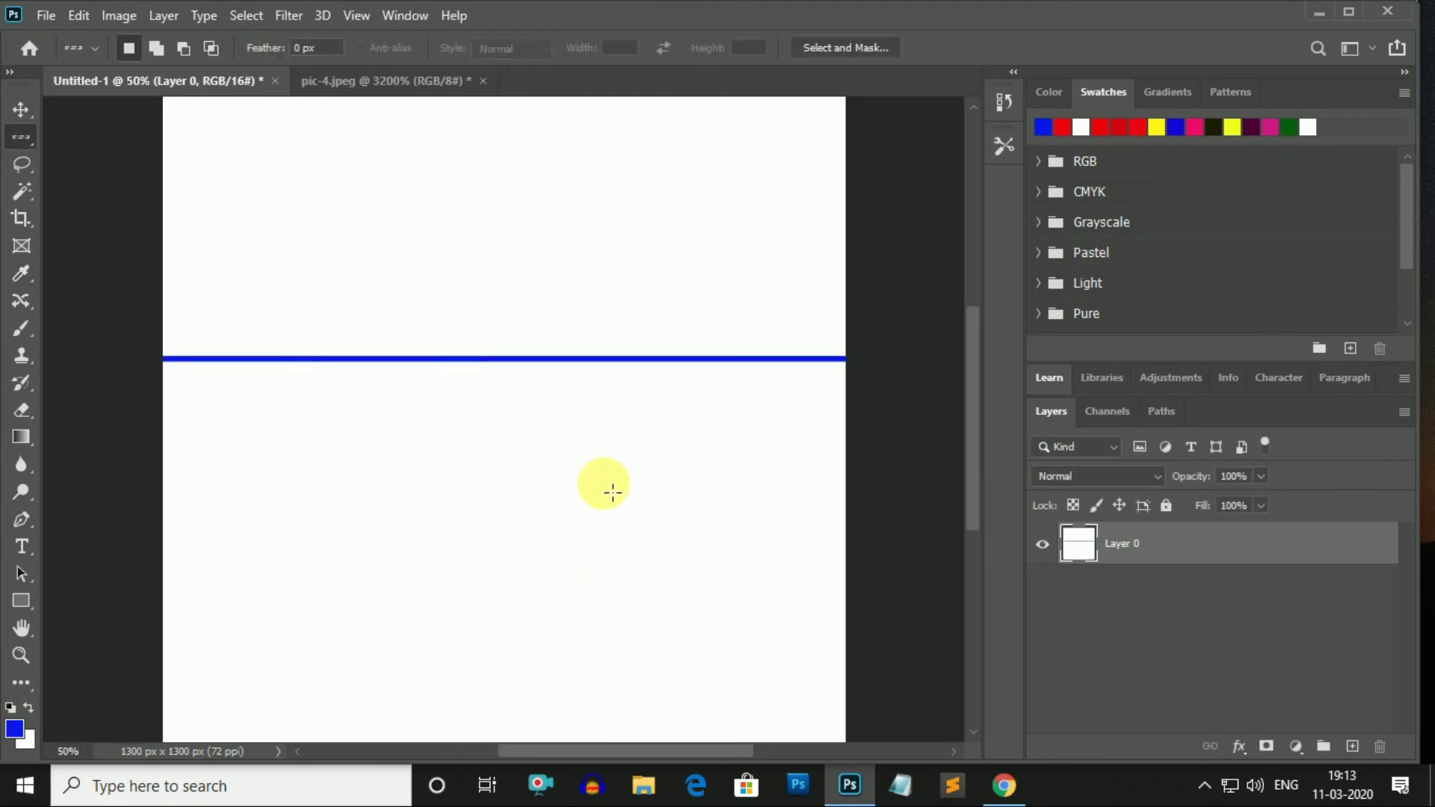
key(v)
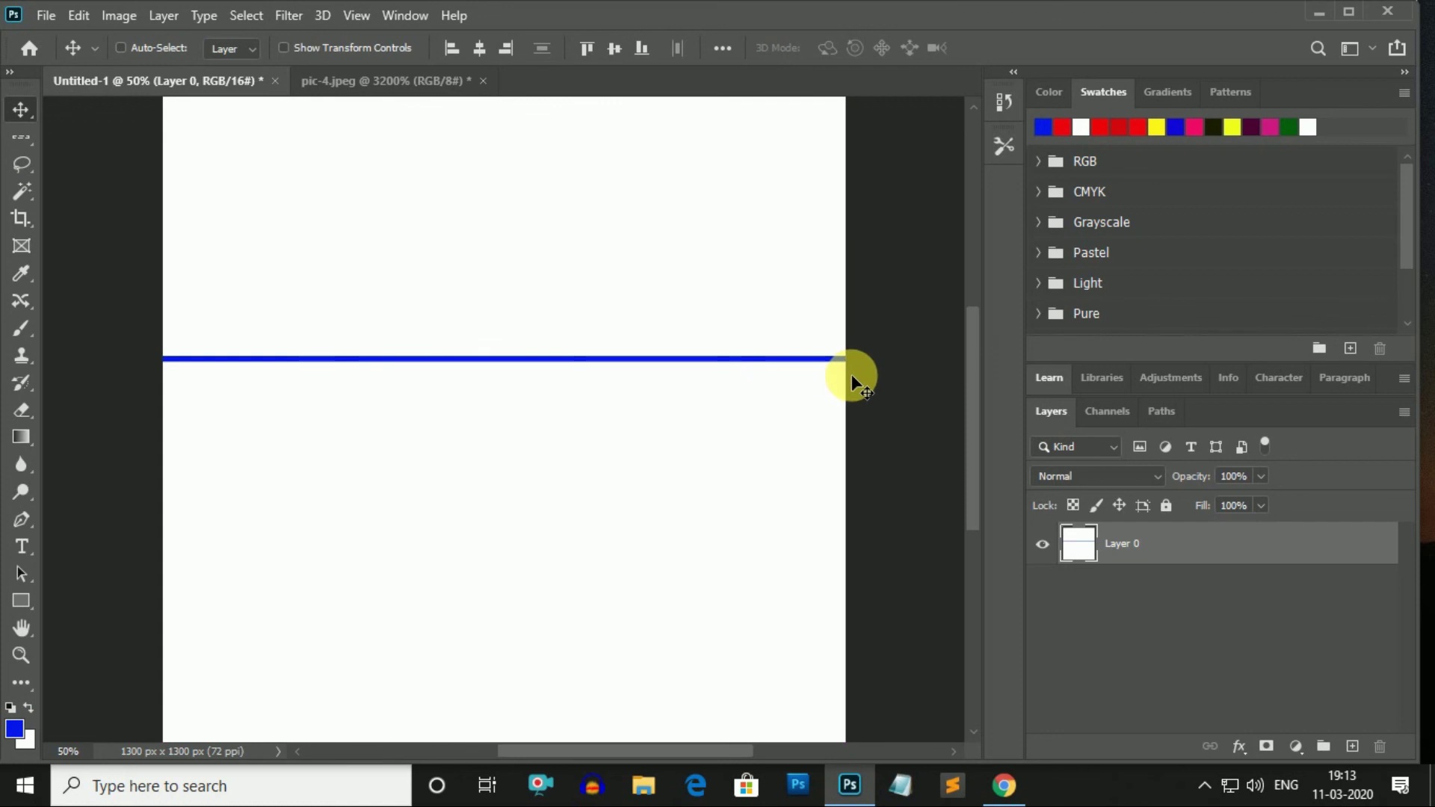
Undo the horizontal line and make a single-column selection on the canvas.
key(ctrl+z)
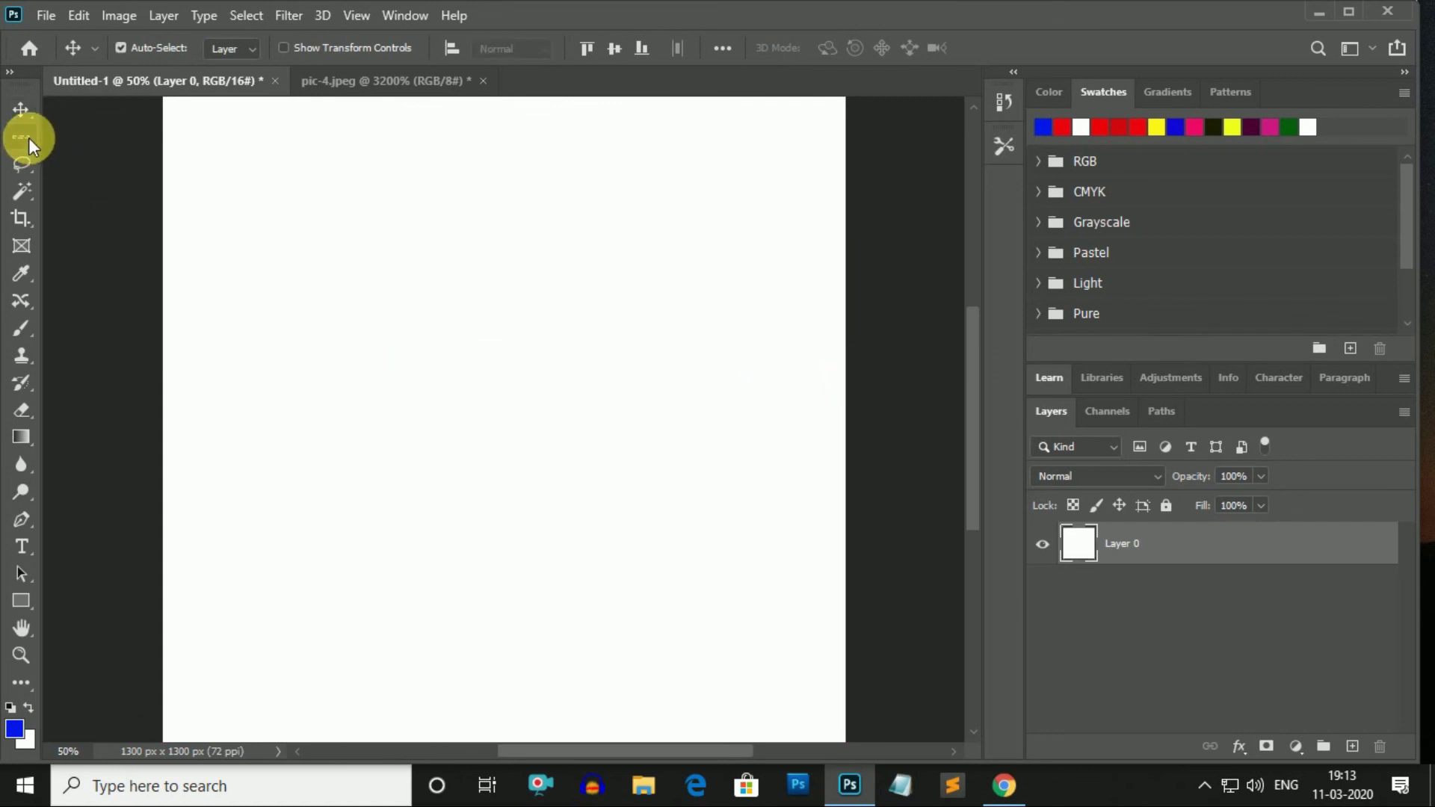
click(26, 138)
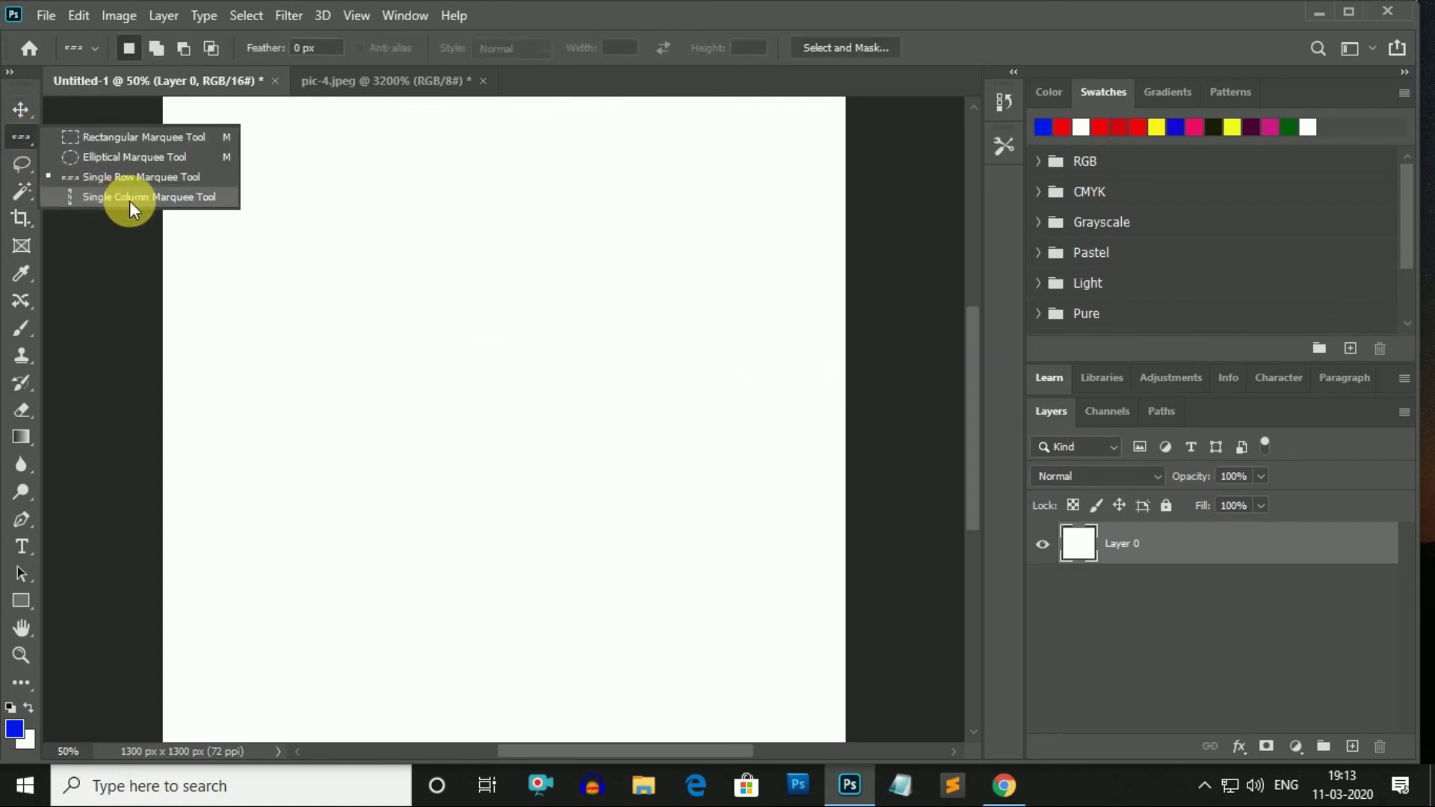
click(128, 198)
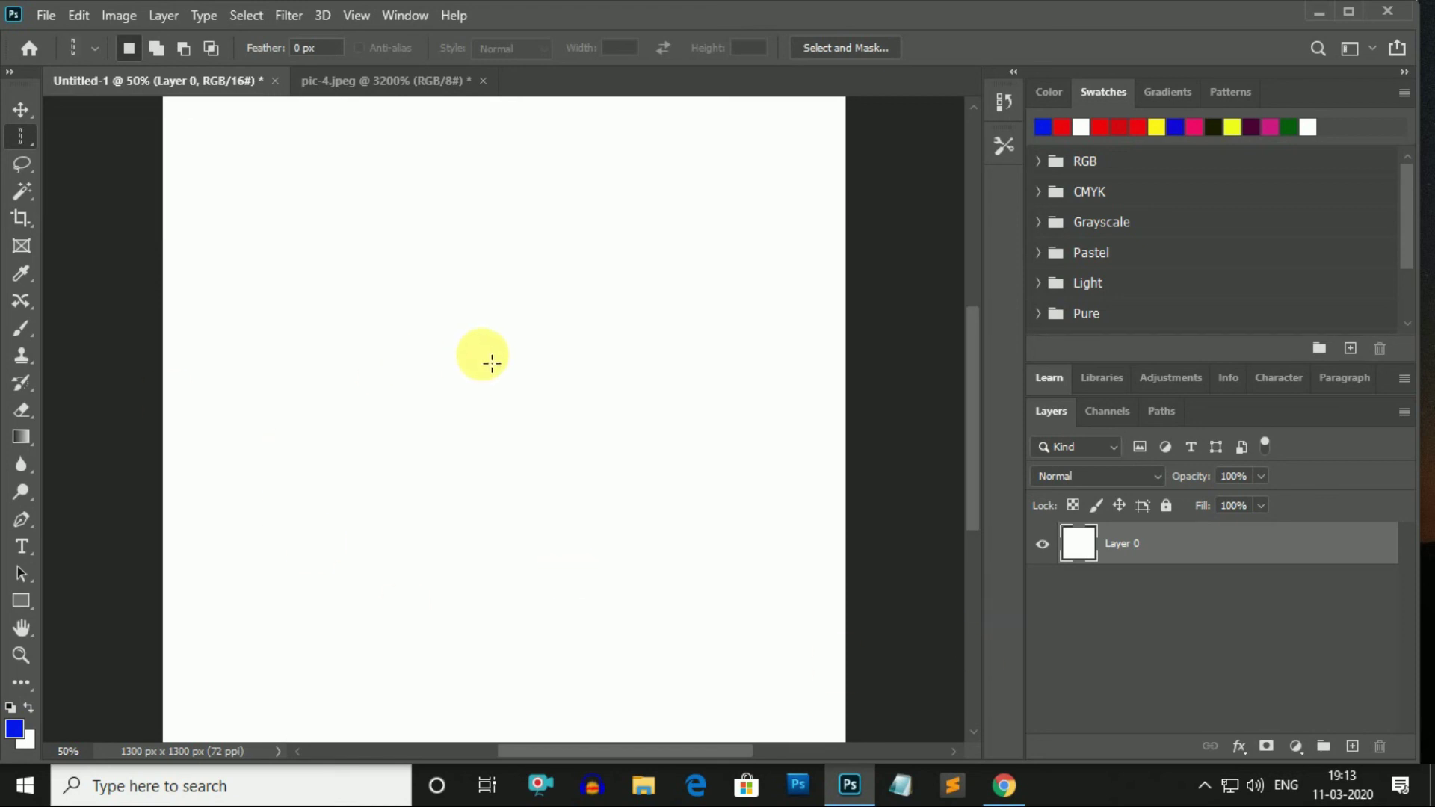
click(706, 384)
key(ctrl+plus)
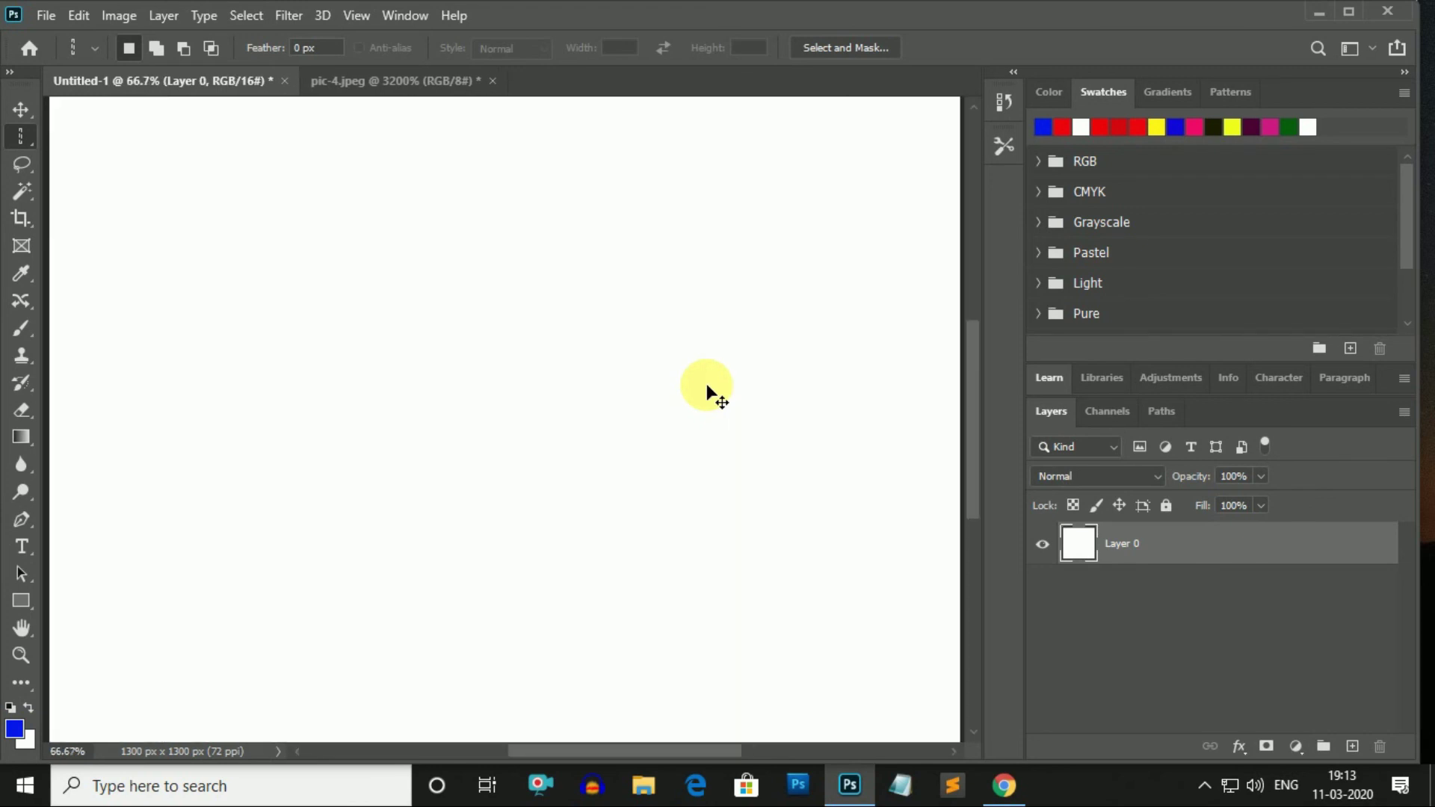
mouse_move(973, 385)
mouse_down()
mouse_move(976, 280)
mouse_move(997, 295)
mouse_up()
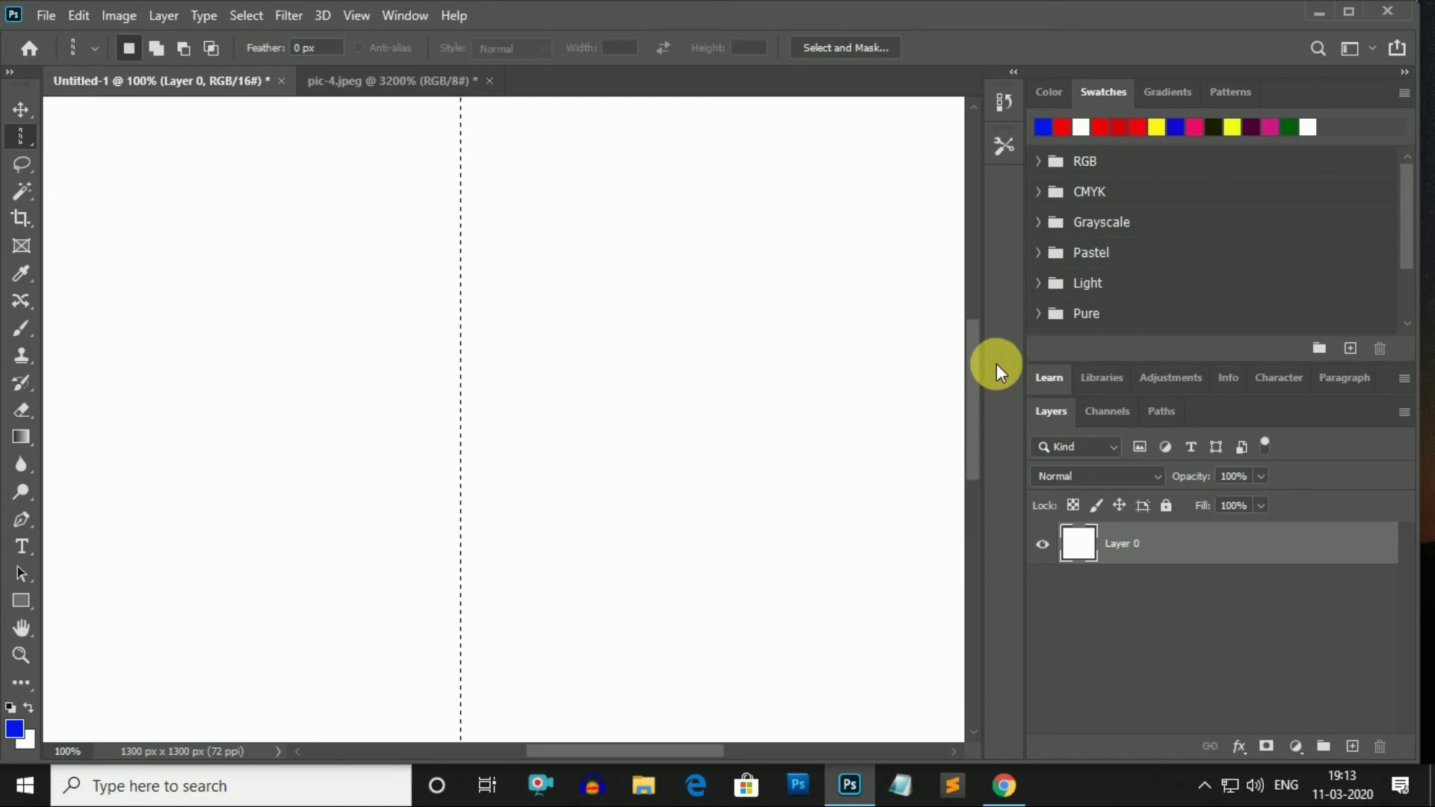
Stroke the column selection with the 10 px blue line via Edit > Stroke.
click(79, 15)
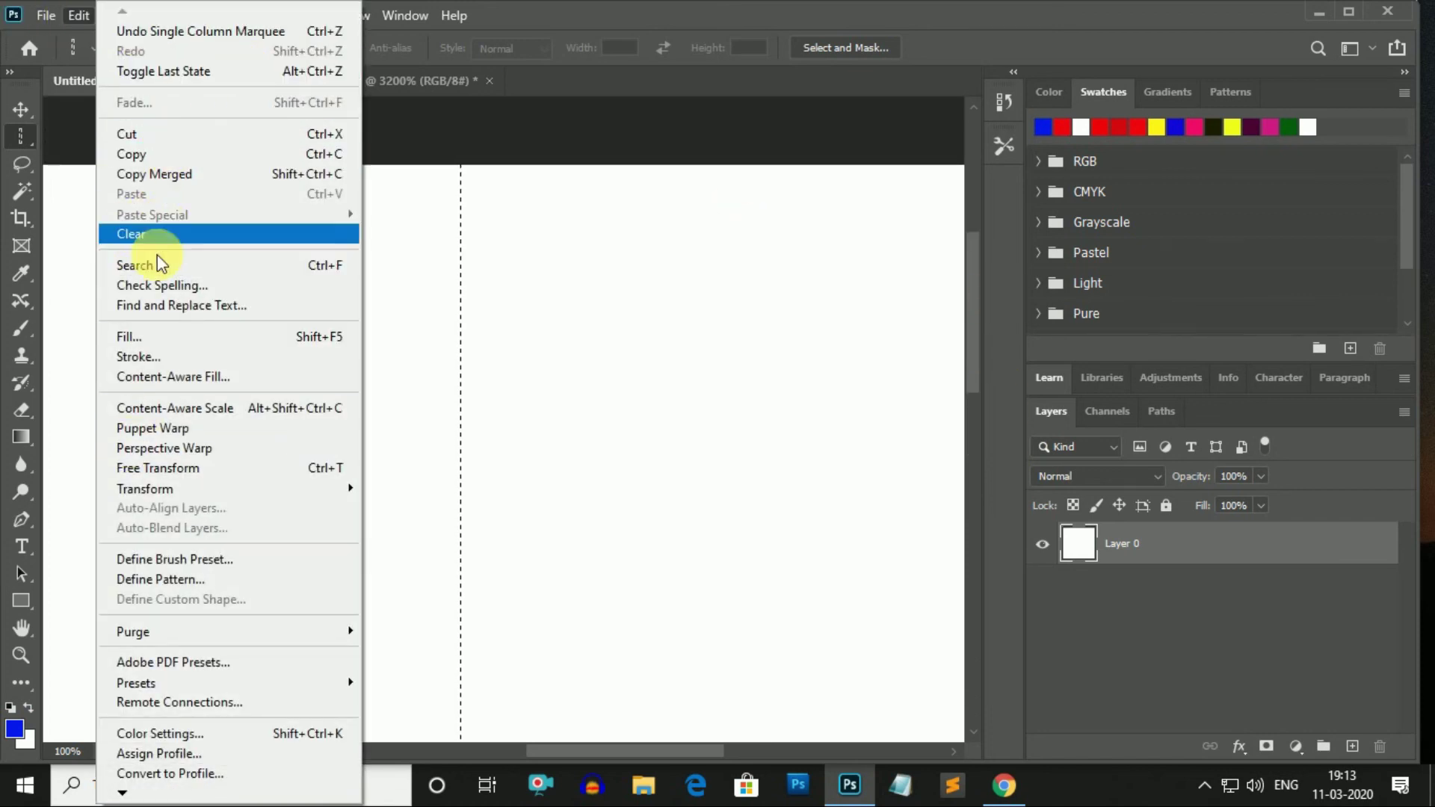
click(142, 359)
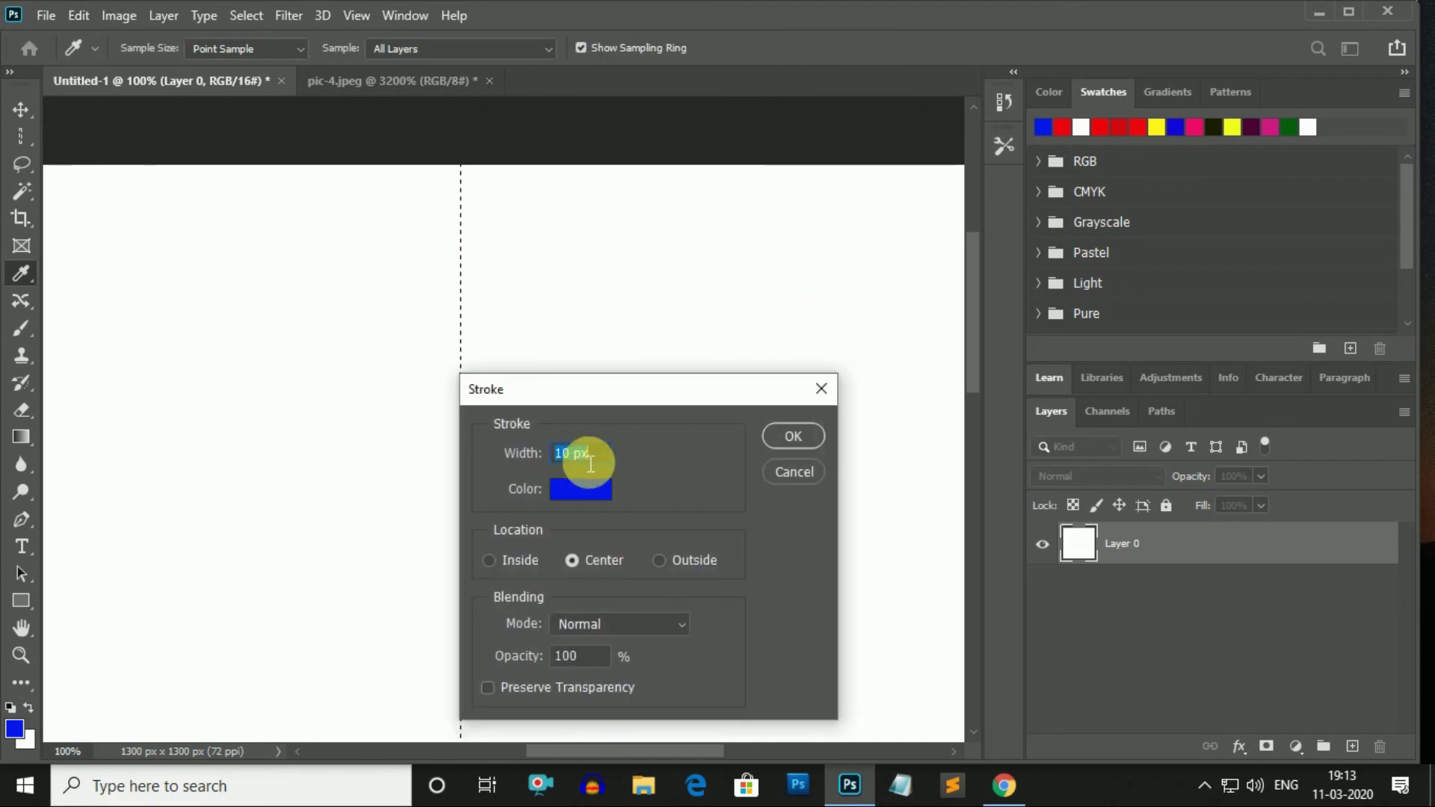
click(598, 454)
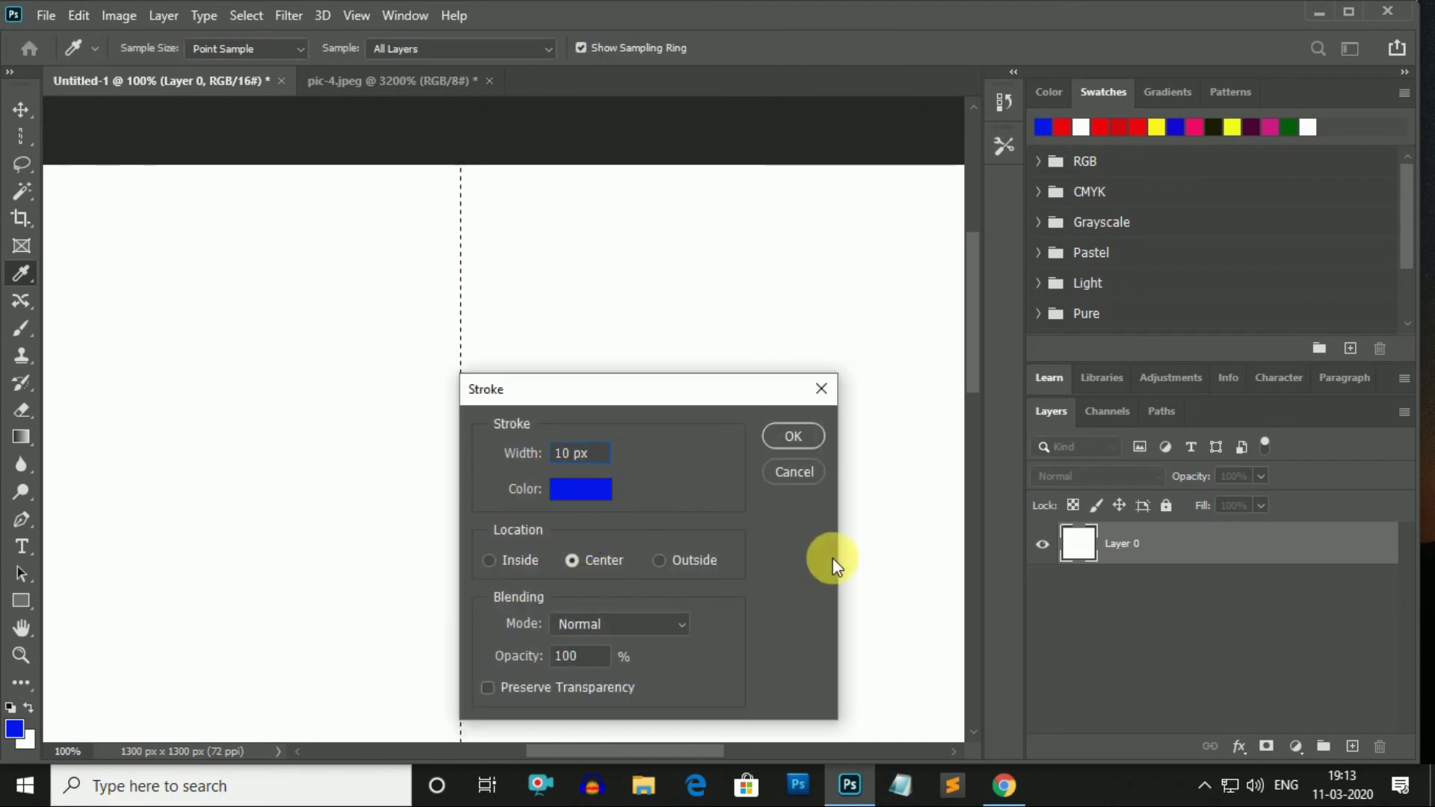
click(791, 437)
key(m)
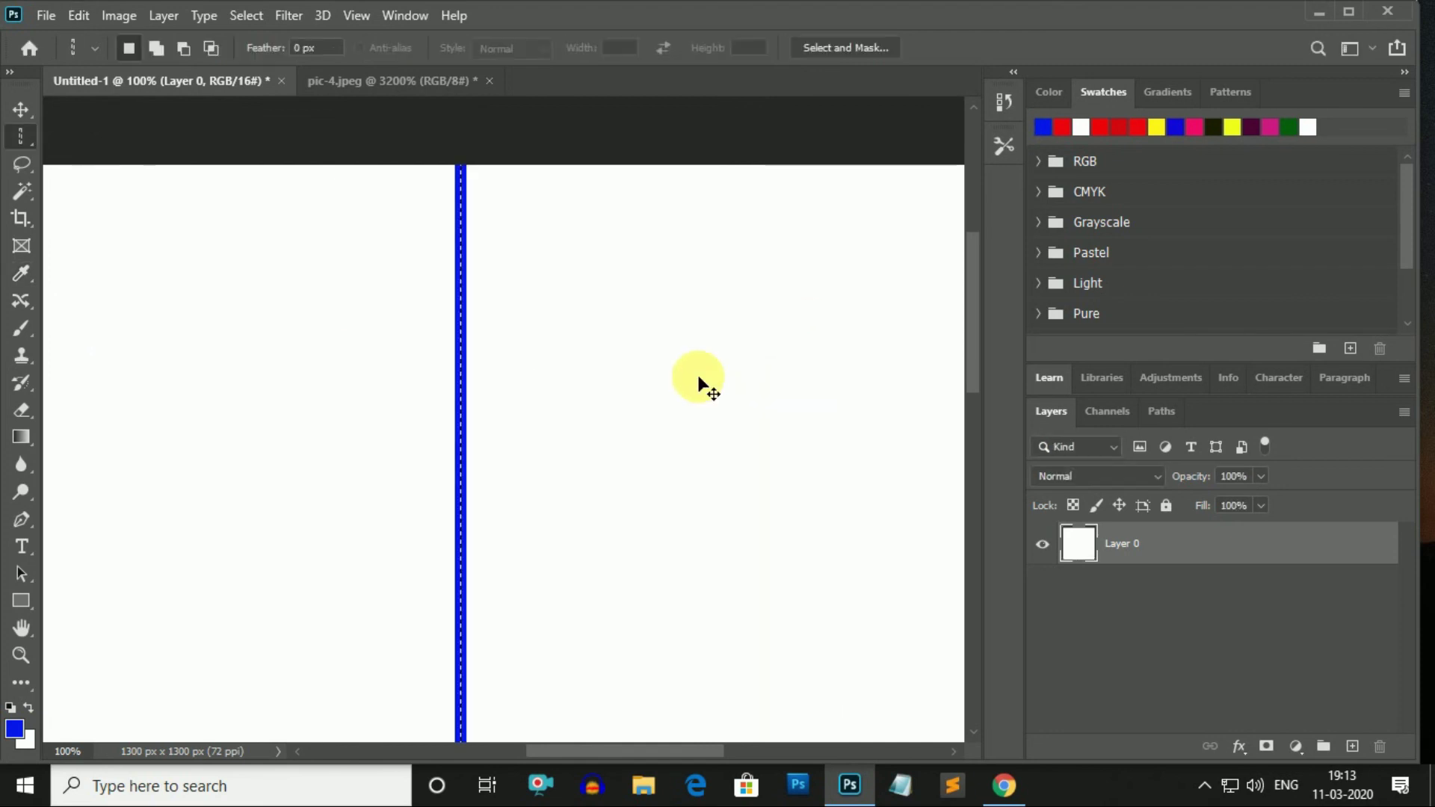
Clear the selection around the vertical blue line and zoom back out.
click(602, 388)
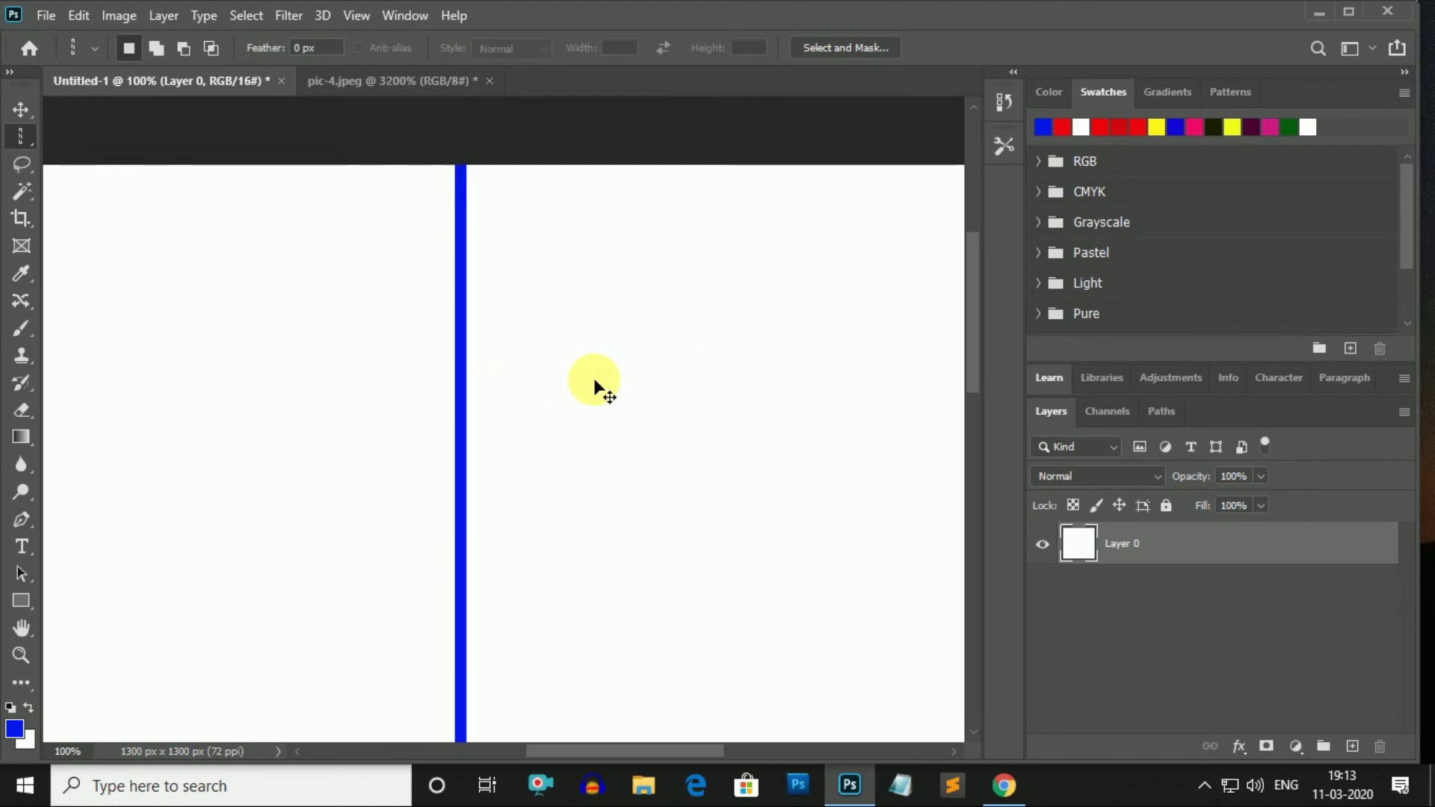
key(ctrl+minus)
key(ctrl+minus)
scroll(607, 534, down, 2)
scroll(617, 557, down, 2)
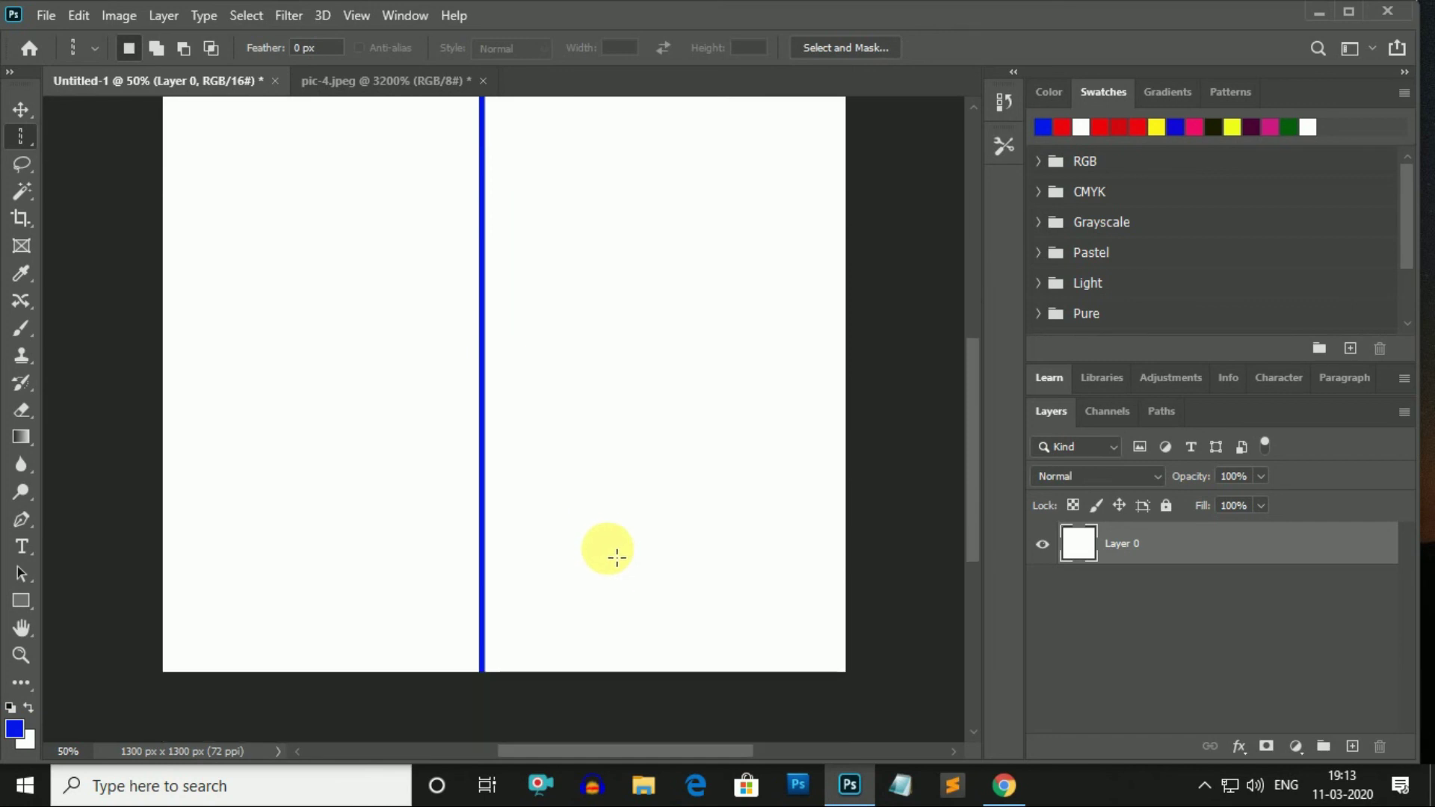
scroll(617, 557, down, 2)
key(ctrl+minus)
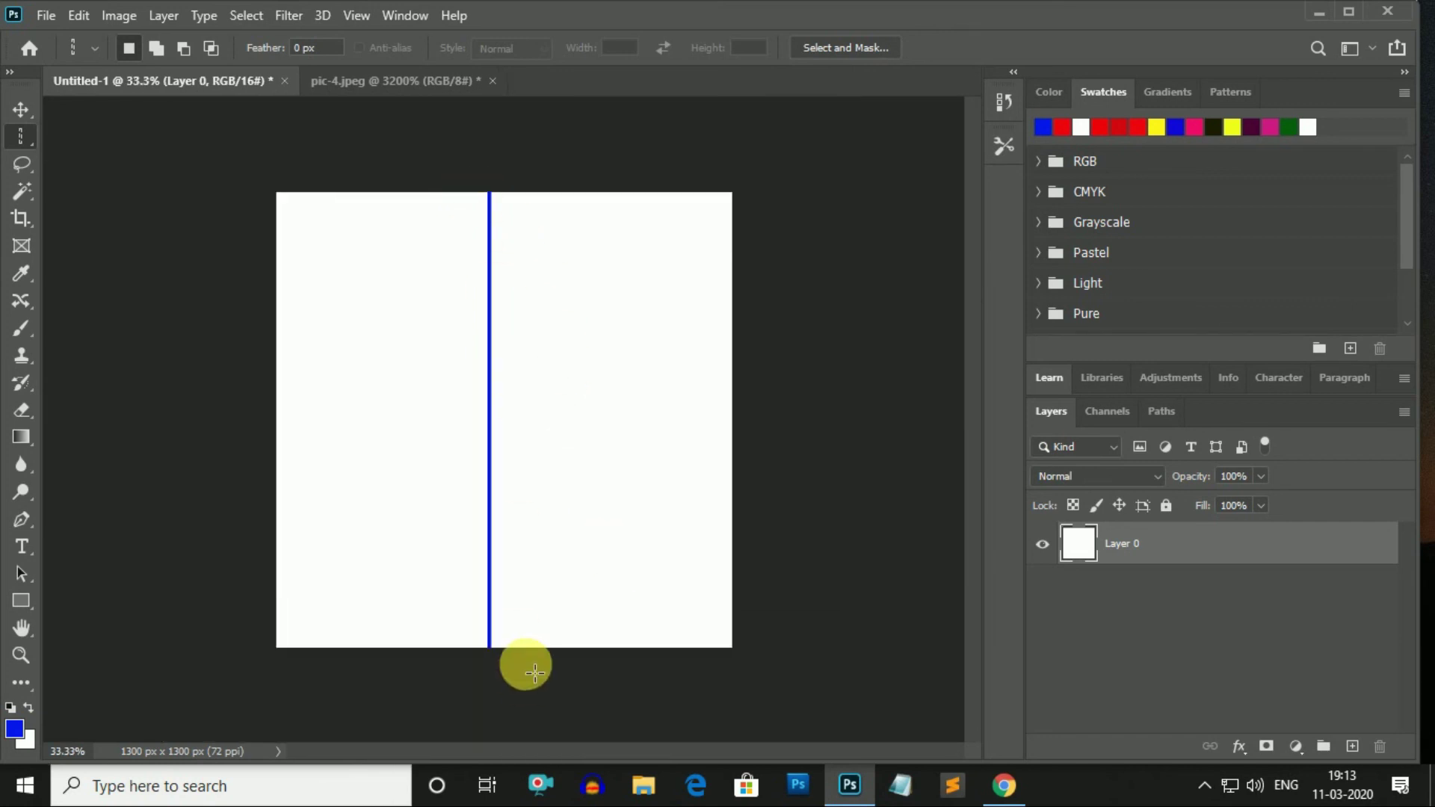
key(v)
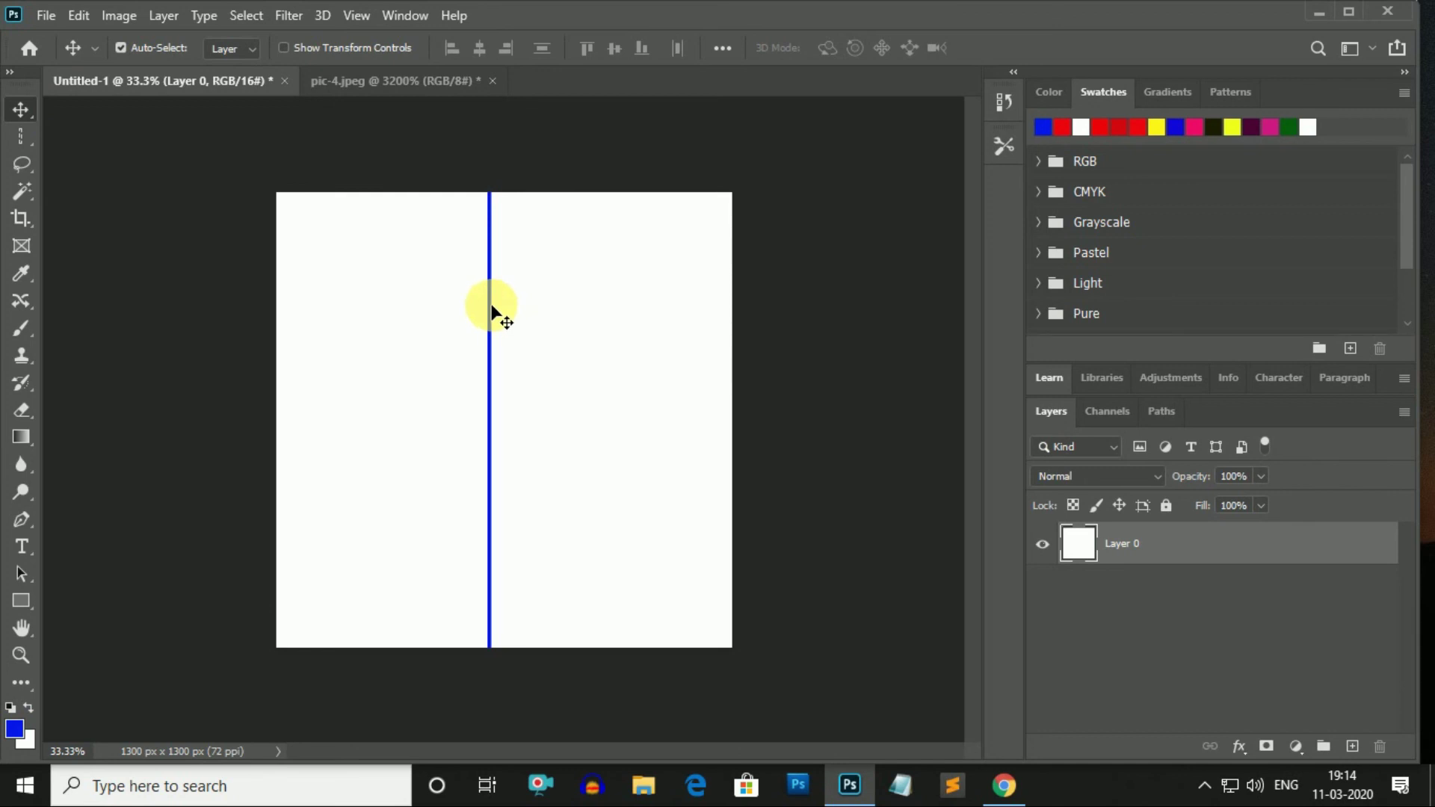
drag(491, 308, 365, 301)
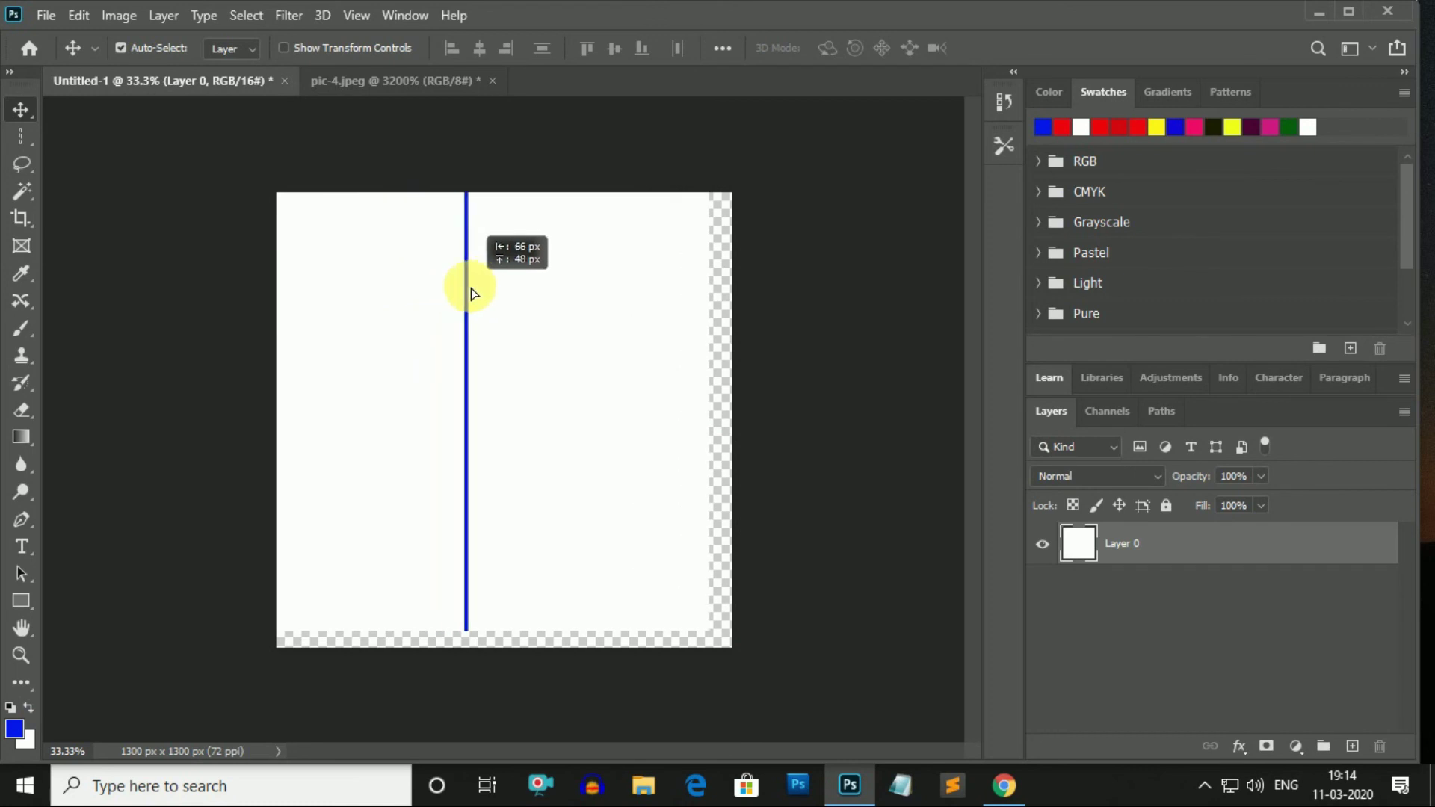
drag(365, 300, 489, 295)
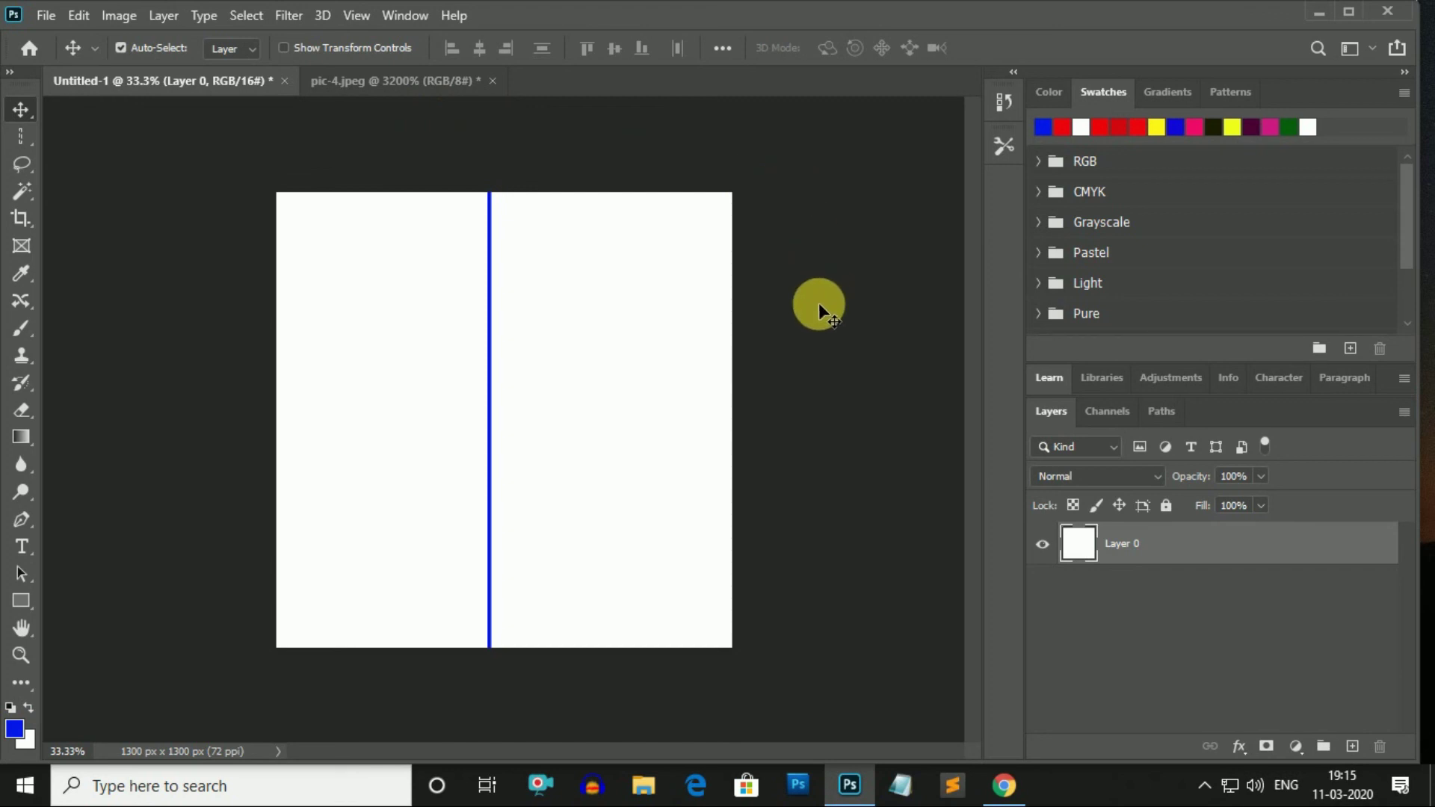
key(m)
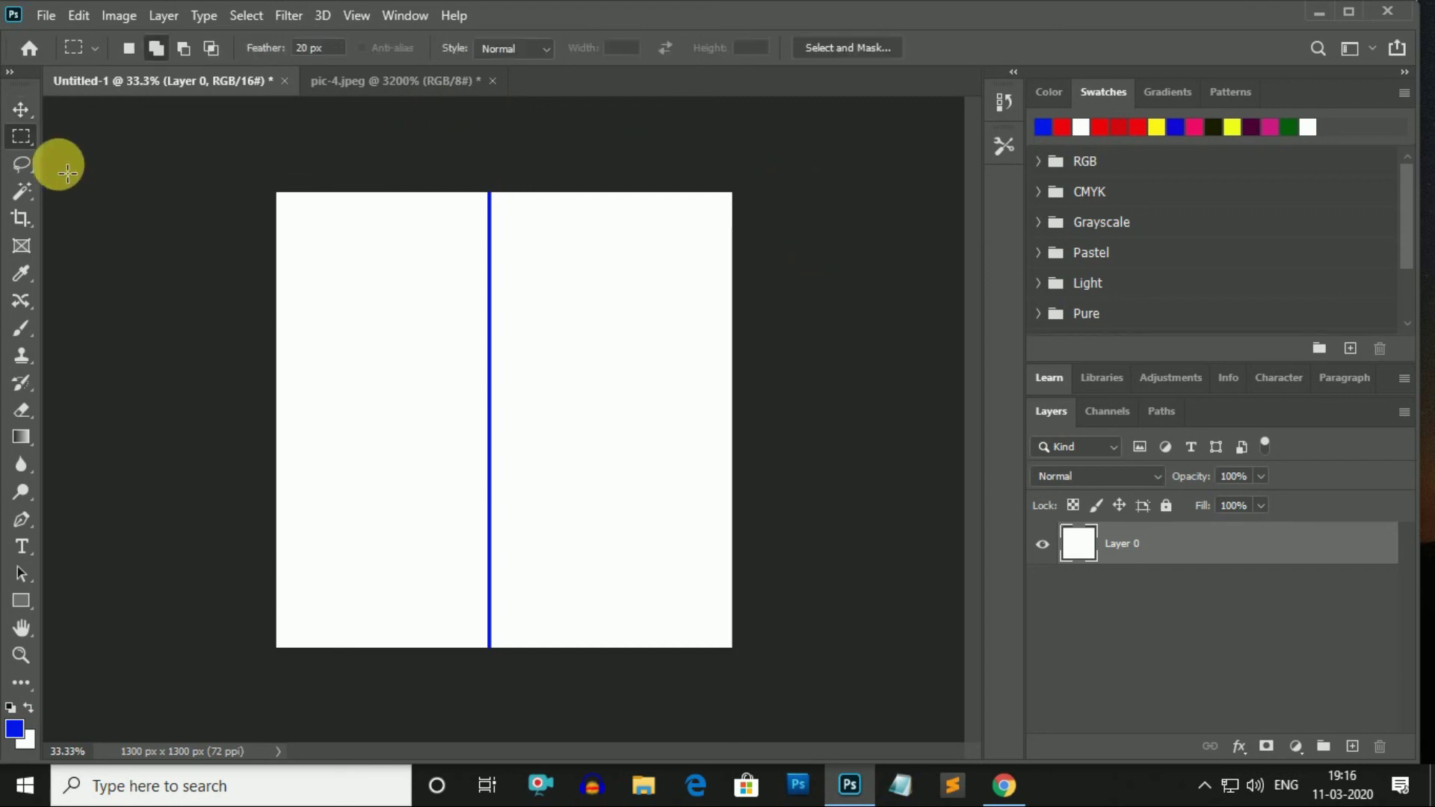